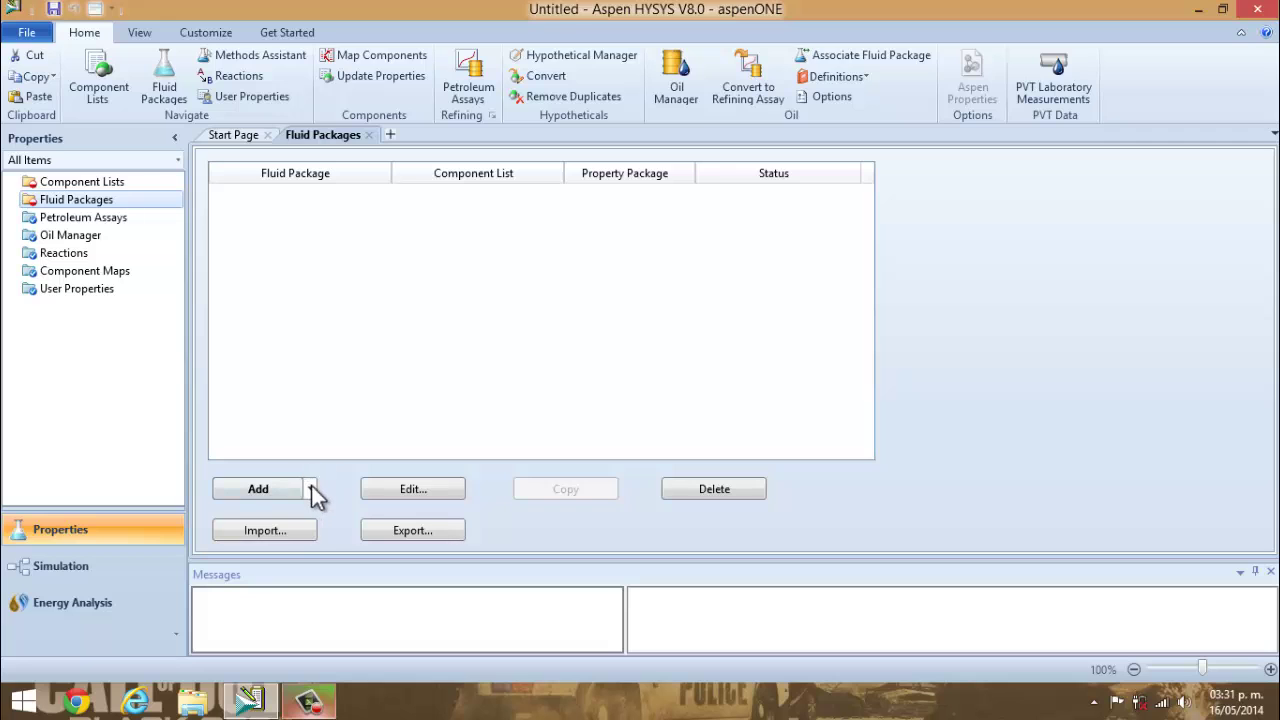
Add a HYSYS fluid package and assign it the Peng-Robinson property package.
{"action": "left_click", "coordinate": [312, 491]}
{"action": "left_click", "coordinate": [271, 517]}
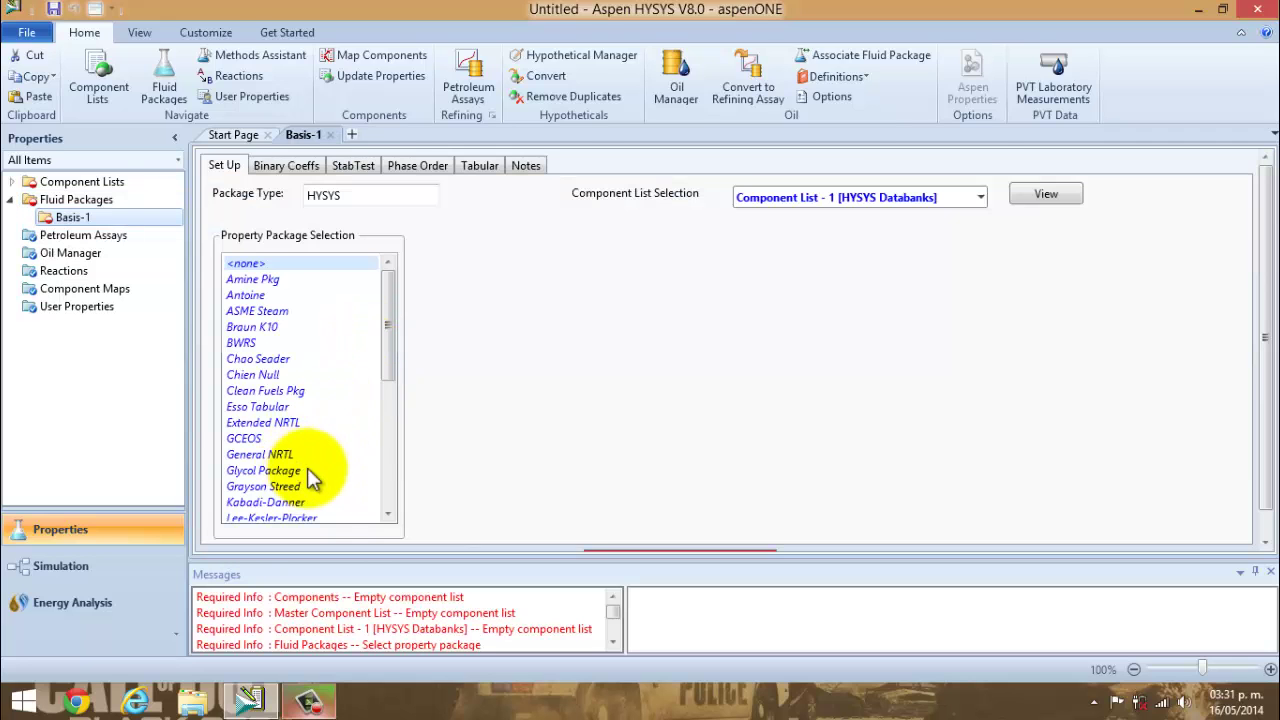
{"action": "left_click", "coordinate": [388, 515]}
{"action": "left_click", "coordinate": [388, 515]}
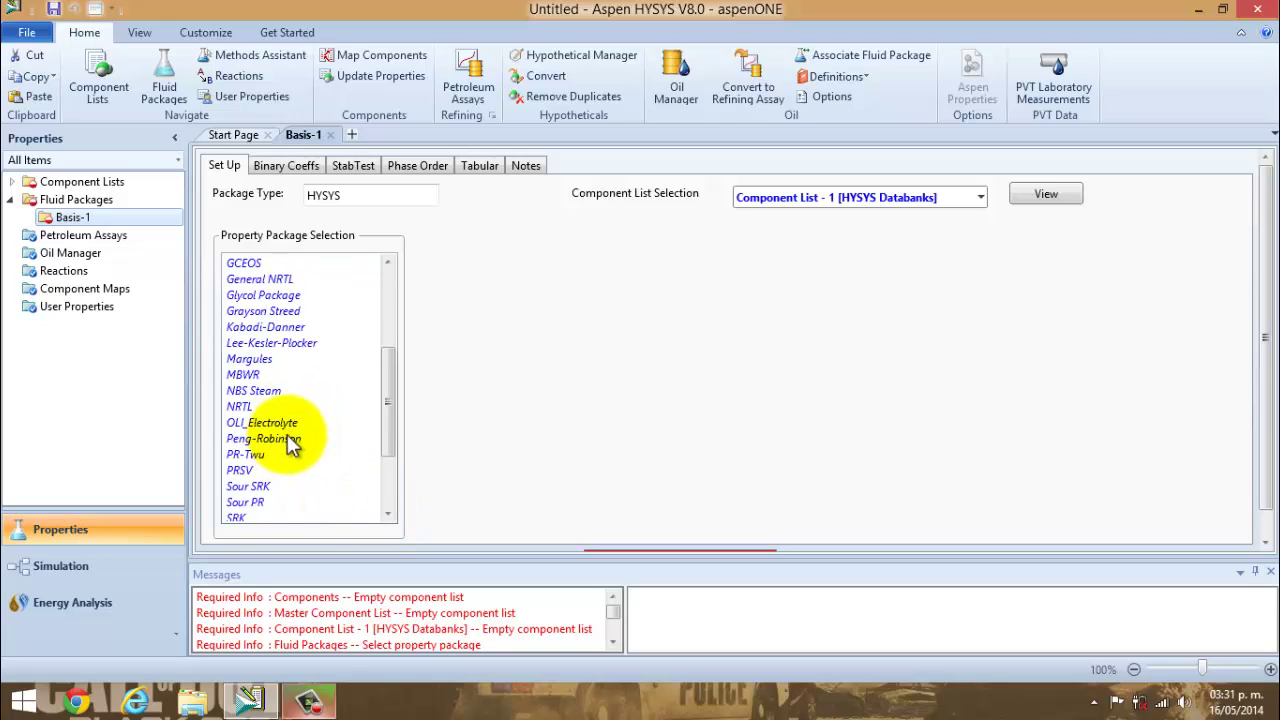
{"action": "left_click", "coordinate": [286, 441]}
Add methane, ethane, propane, i-butane, n-butane, i-pentane, n-pentane, n-hexane and n-heptane to Component List - 1.
{"action": "left_click", "coordinate": [1045, 196]}
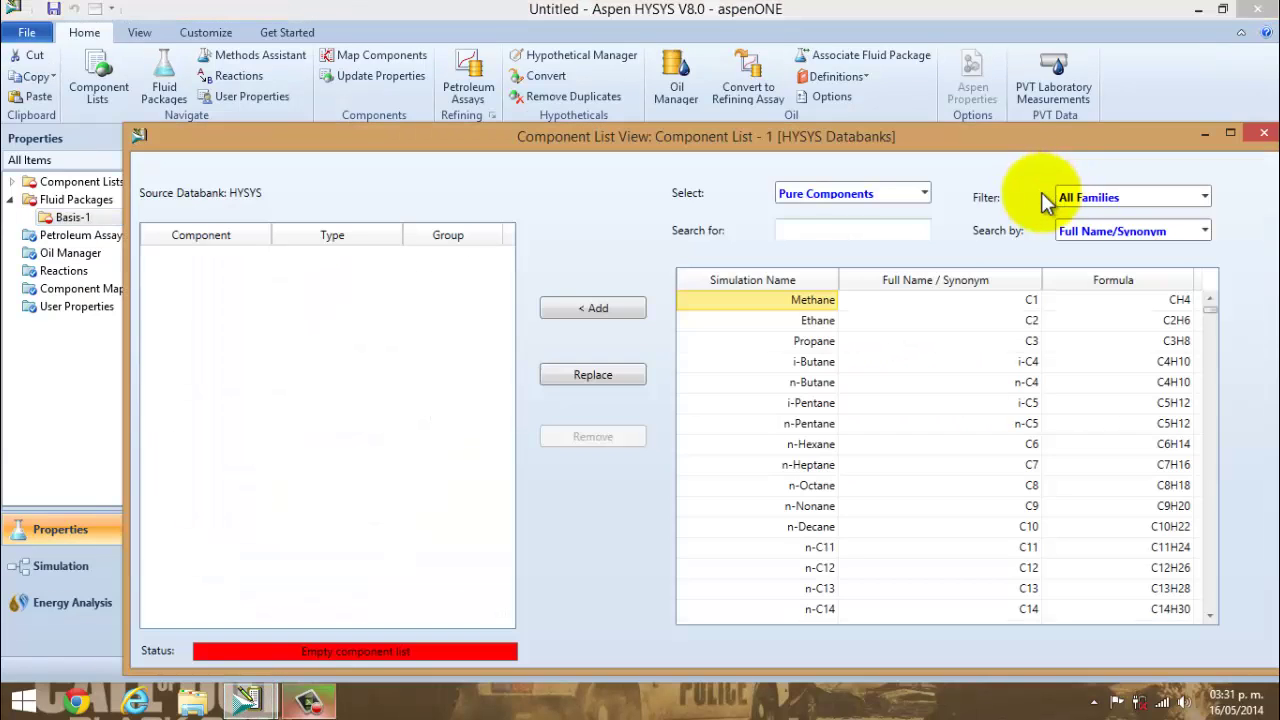
{"action": "left_click", "coordinate": [800, 300]}
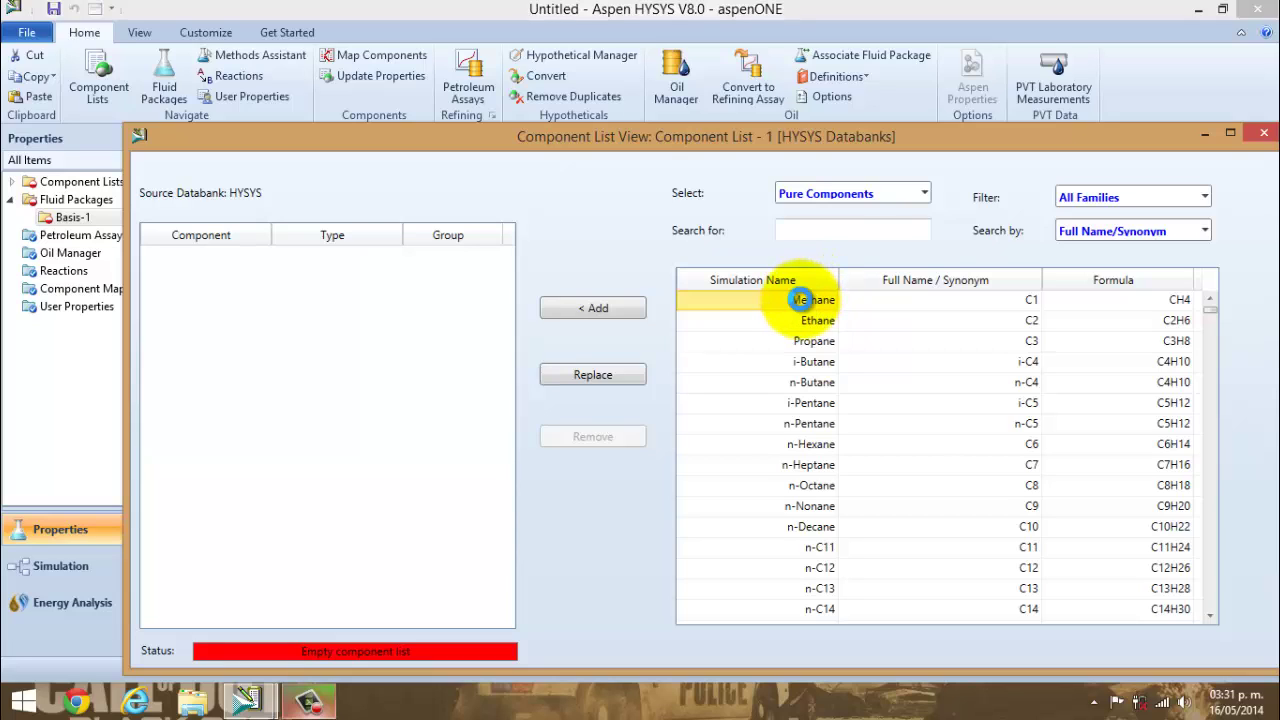
{"action": "scroll", "coordinate": [805, 308], "scroll_direction": "down", "scroll_amount": 1}
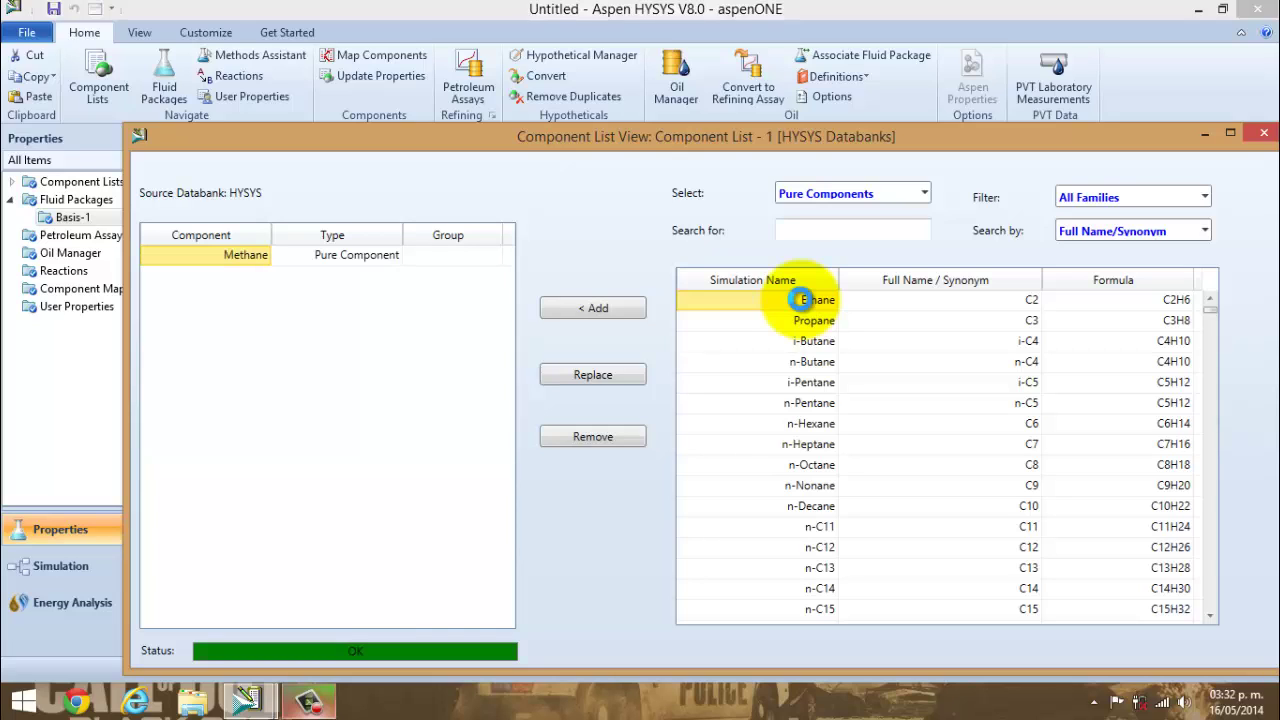
{"action": "double_click", "coordinate": [801, 301]}
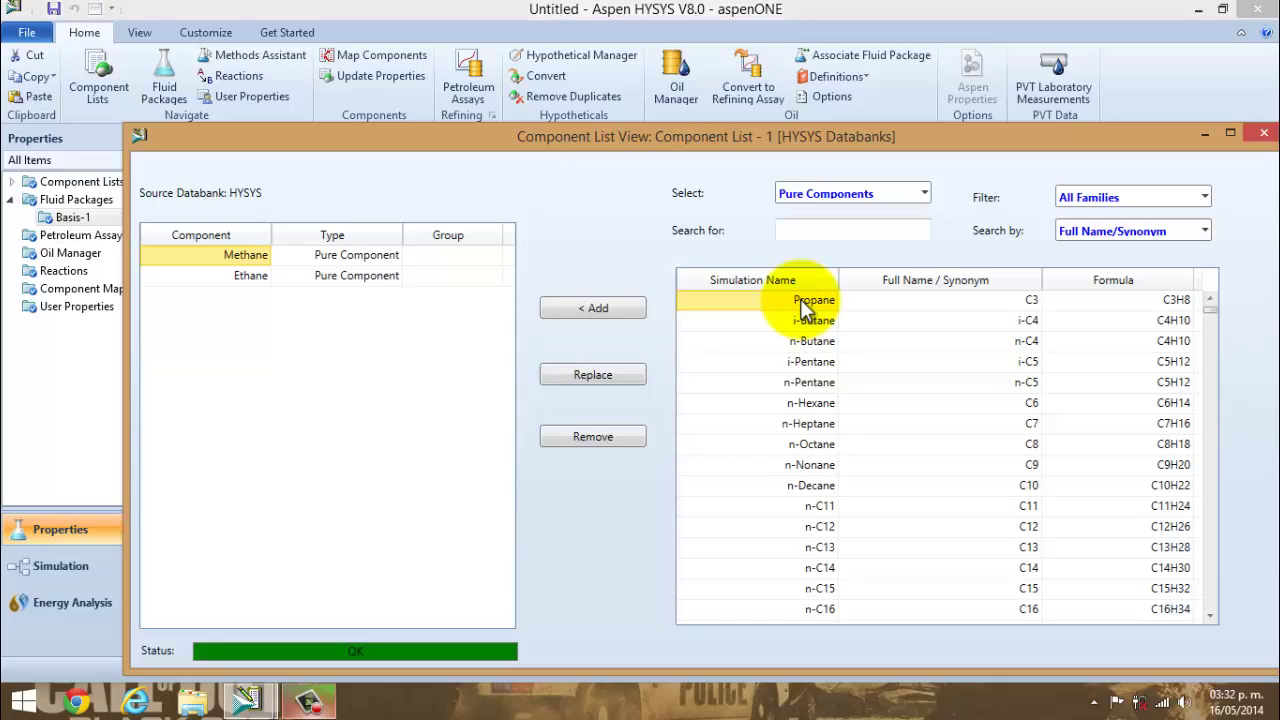
{"action": "double_click", "coordinate": [800, 299]}
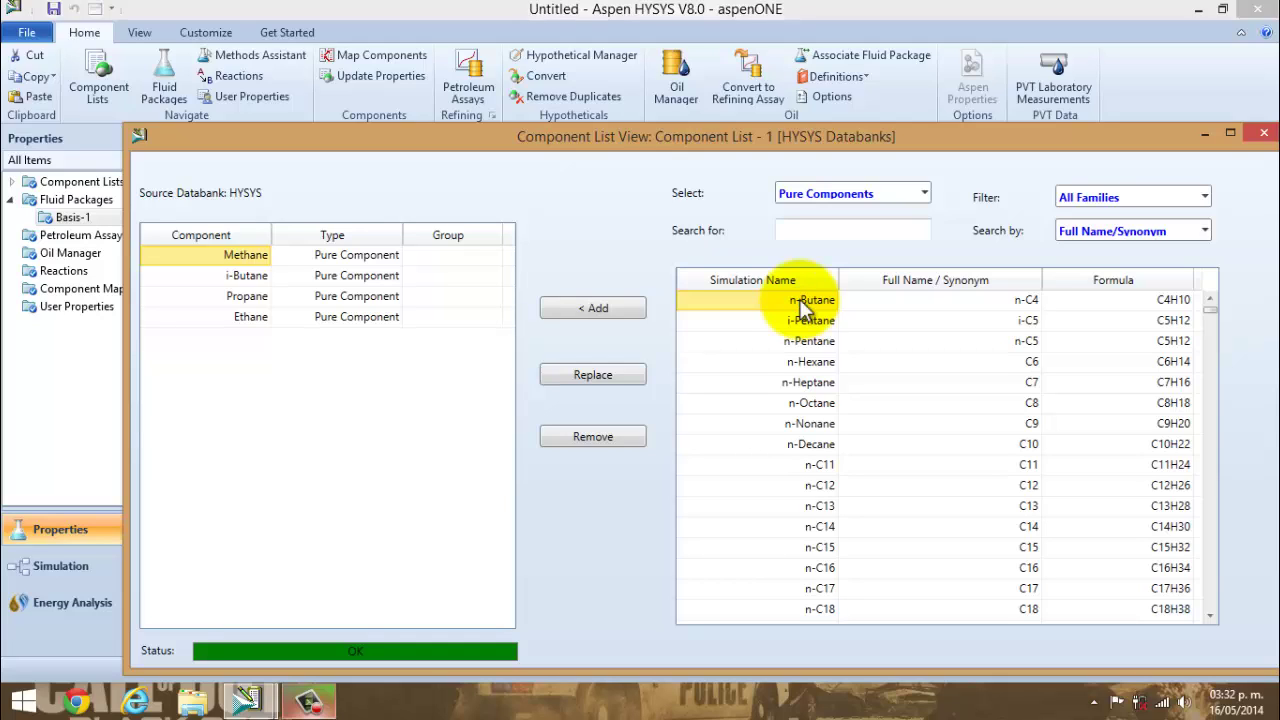
{"action": "double_click", "coordinate": [801, 305]}
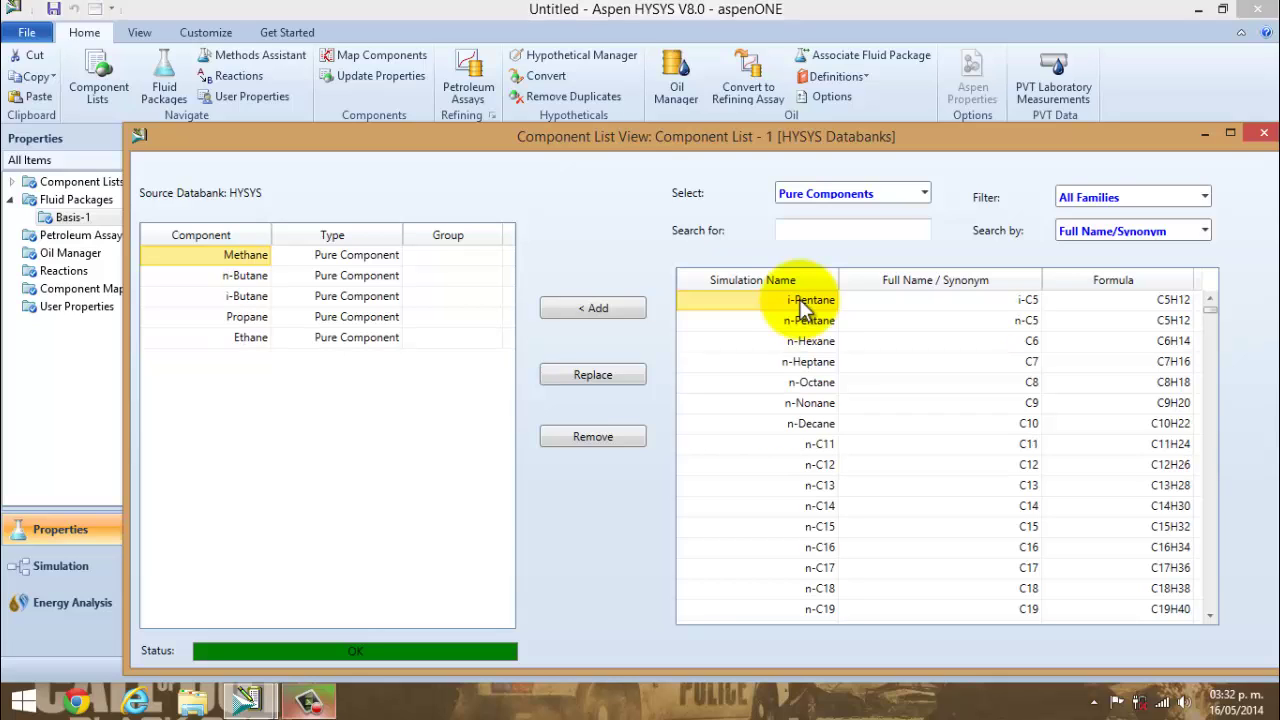
{"action": "double_click", "coordinate": [800, 300]}
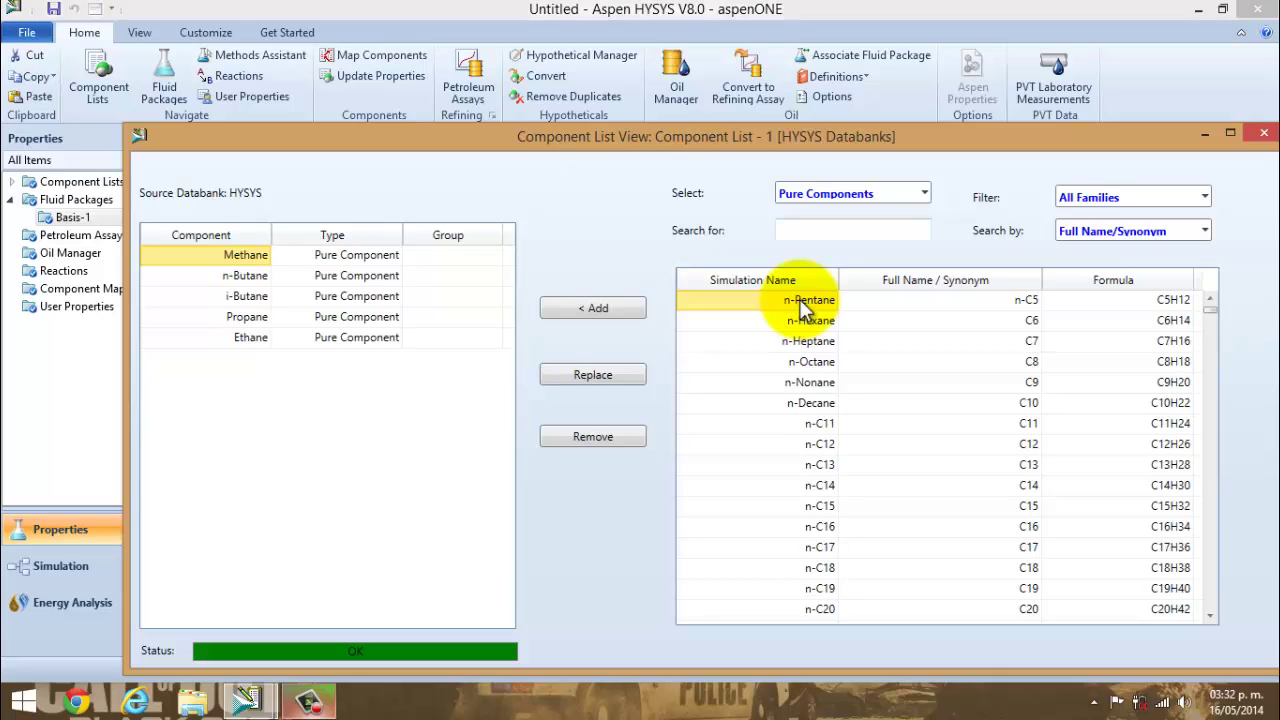
{"action": "double_click", "coordinate": [800, 300]}
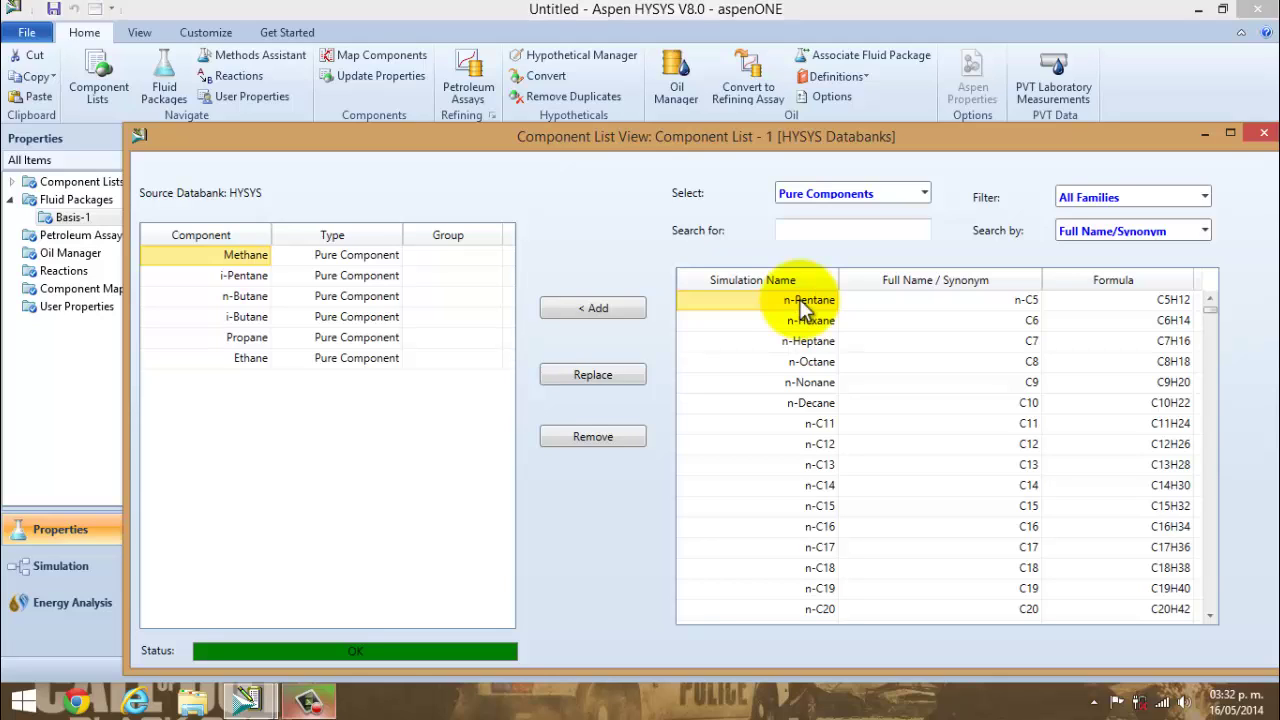
{"action": "double_click", "coordinate": [800, 300]}
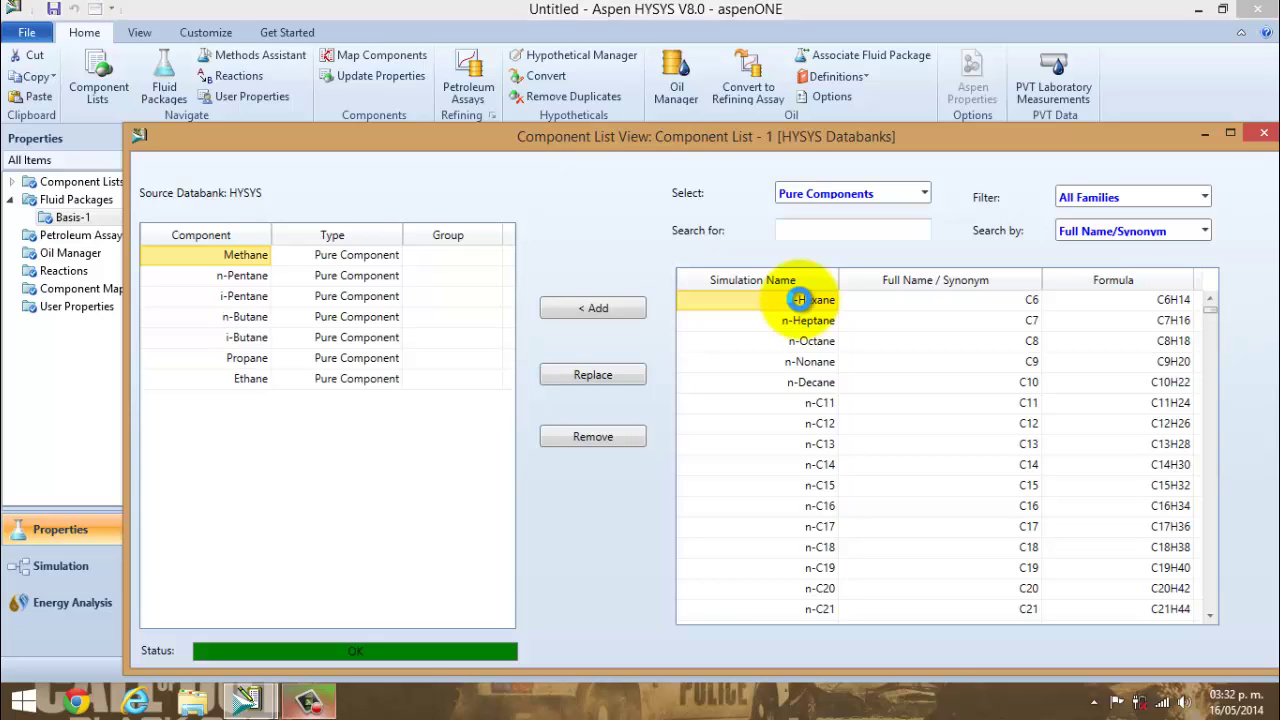
{"action": "double_click", "coordinate": [799, 301]}
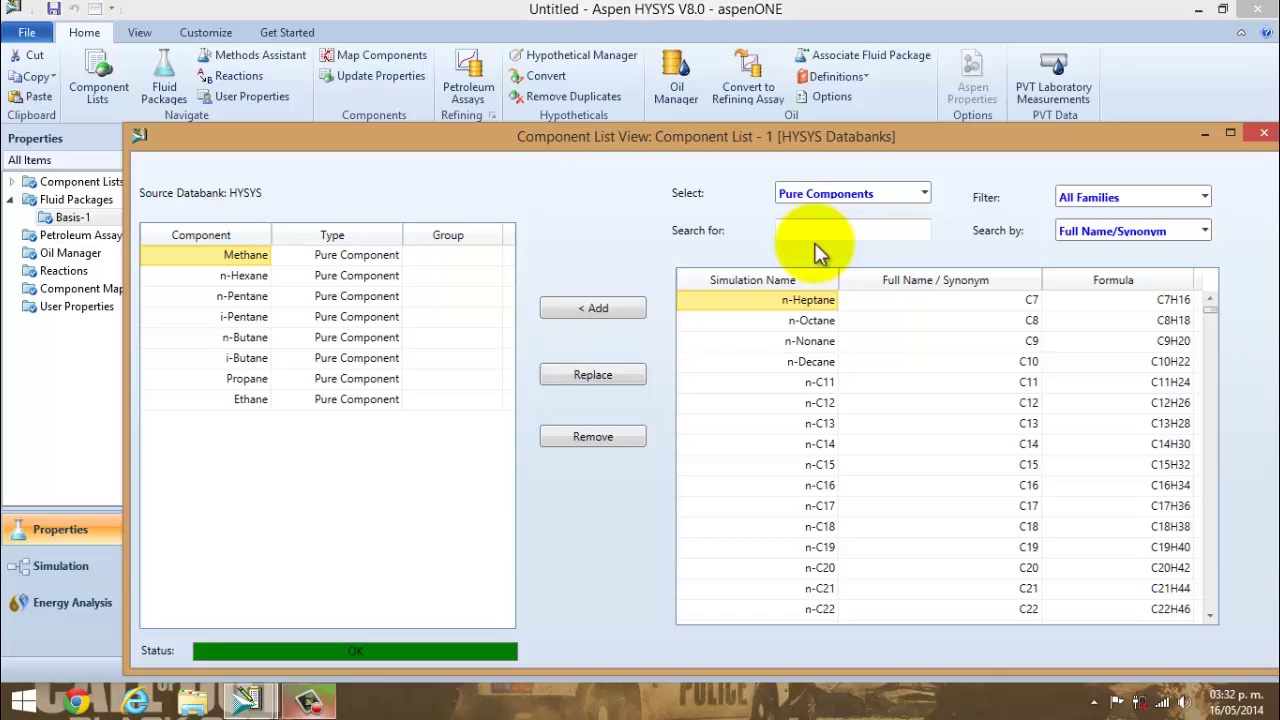
Search the pure components for "water" and add H2O to the component list.
{"action": "left_click", "coordinate": [866, 230]}
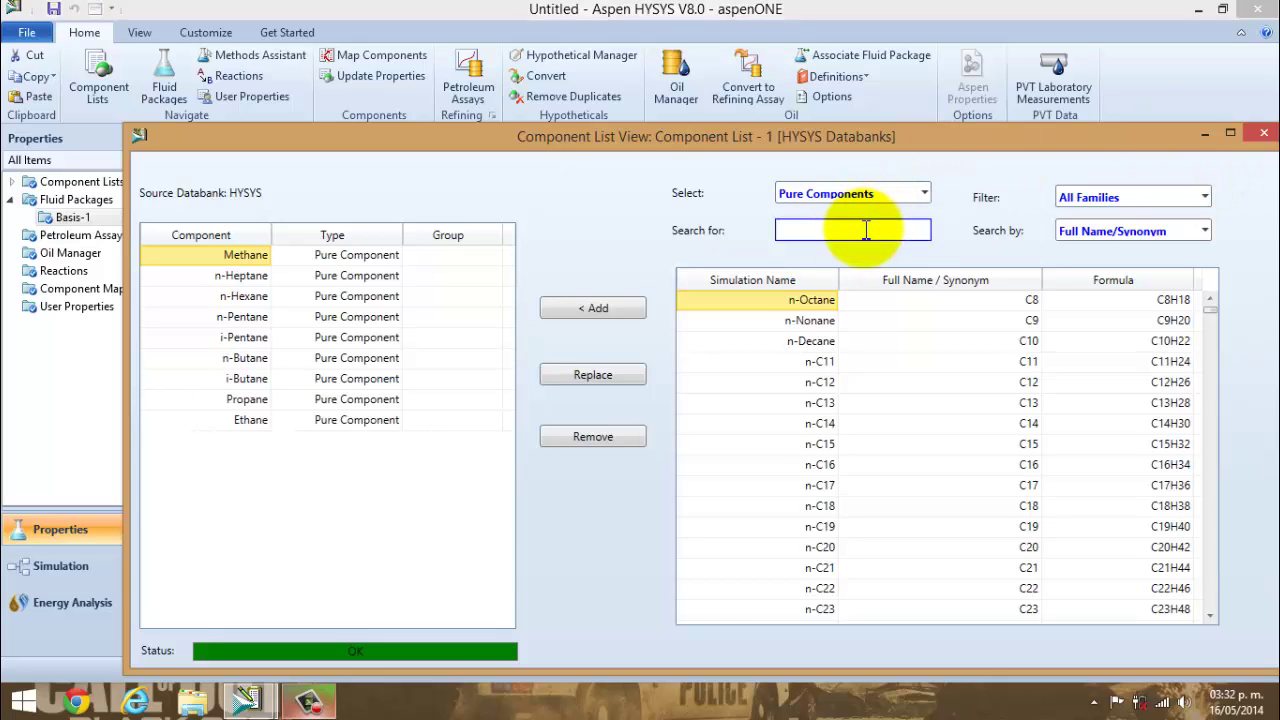
{"action": "type", "text": "water"}
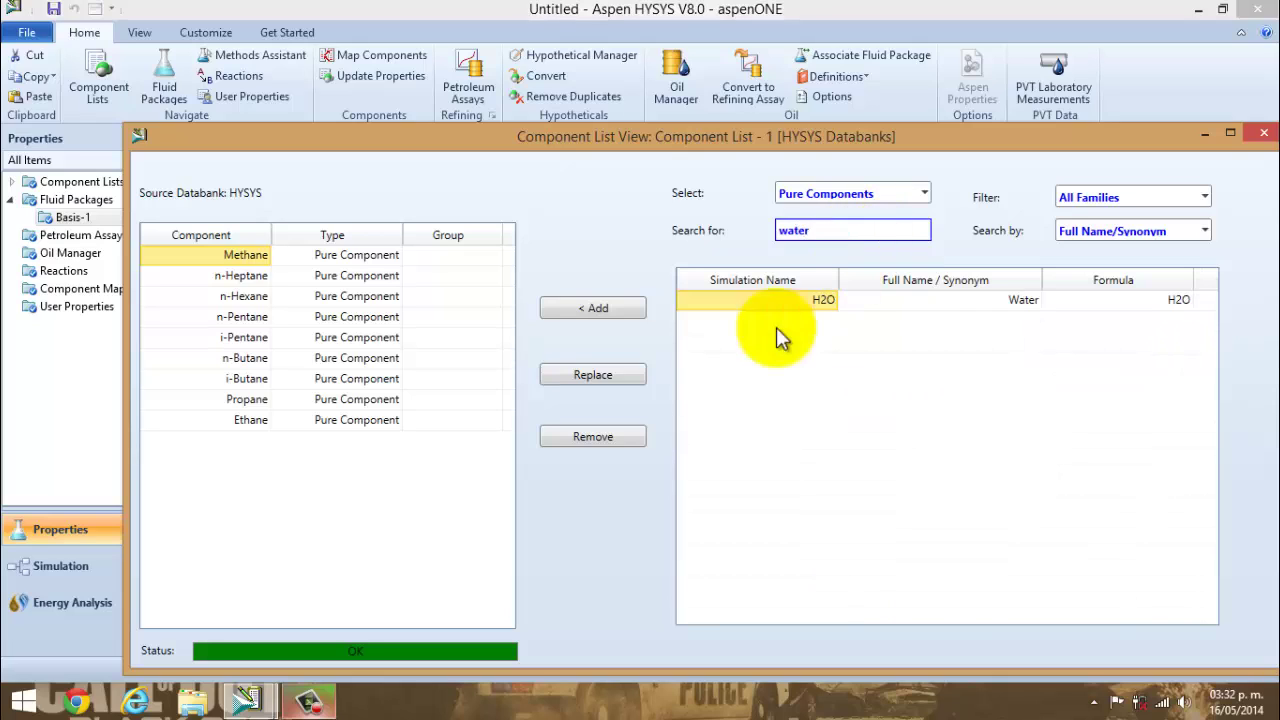
{"action": "left_click", "coordinate": [803, 302]}
{"action": "double_click", "coordinate": [805, 310]}
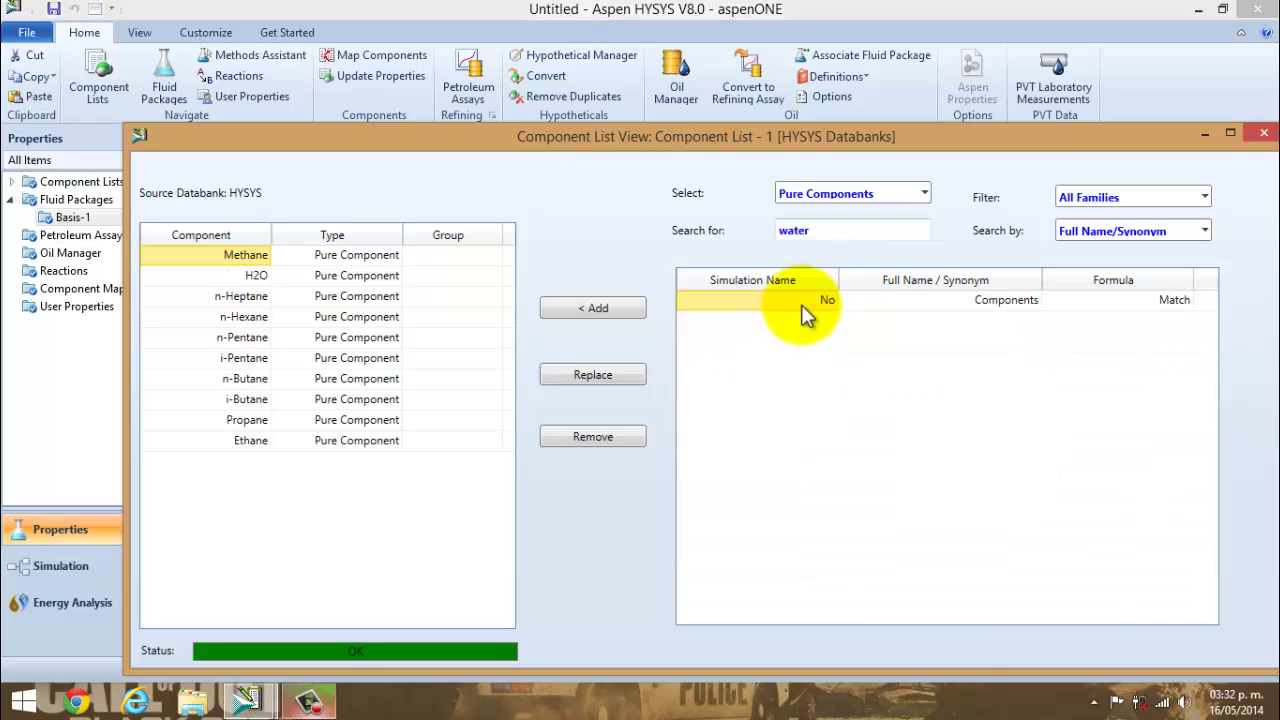
Replace the search text with "n2" and add Nitrogen to the component list.
{"action": "left_click", "coordinate": [849, 230]}
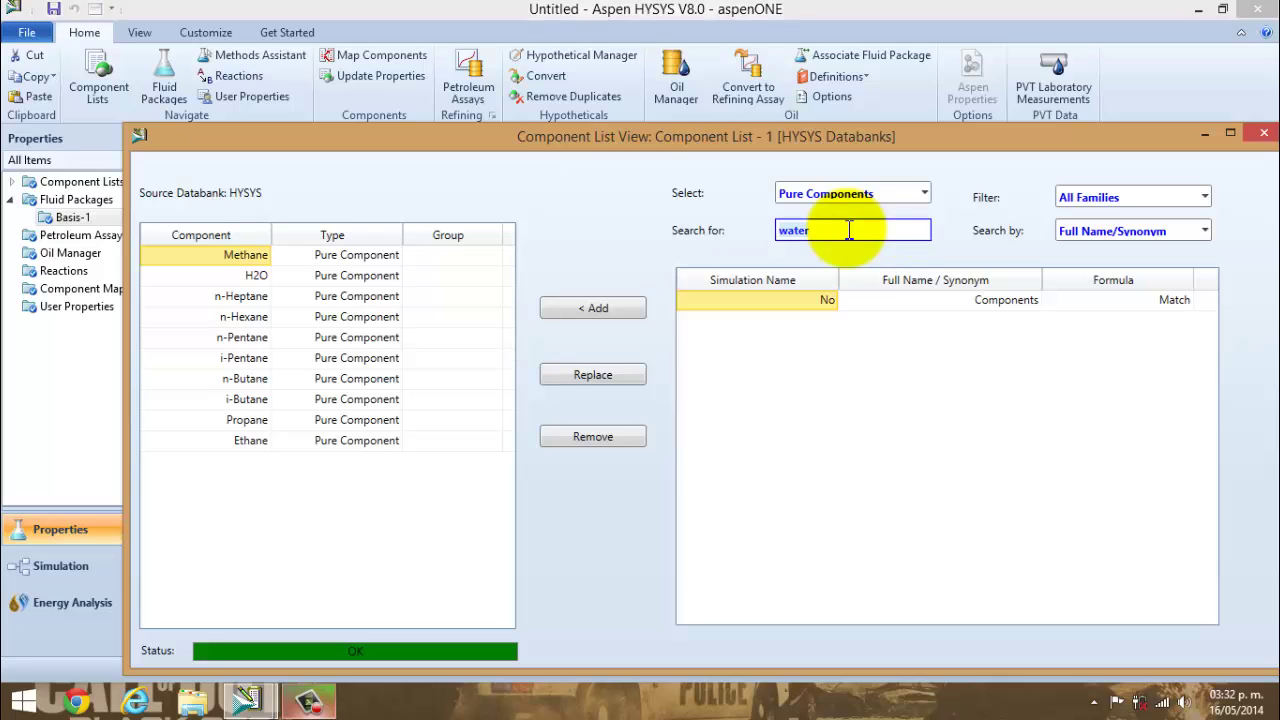
{"action": "key", "text": "BackSpace"}
{"action": "key", "text": "BackSpace"}
{"action": "key", "text": "BackSpace"}
{"action": "key", "text": "BackSpace"}
{"action": "key", "text": "BackSpace"}
{"action": "type", "text": "n2"}
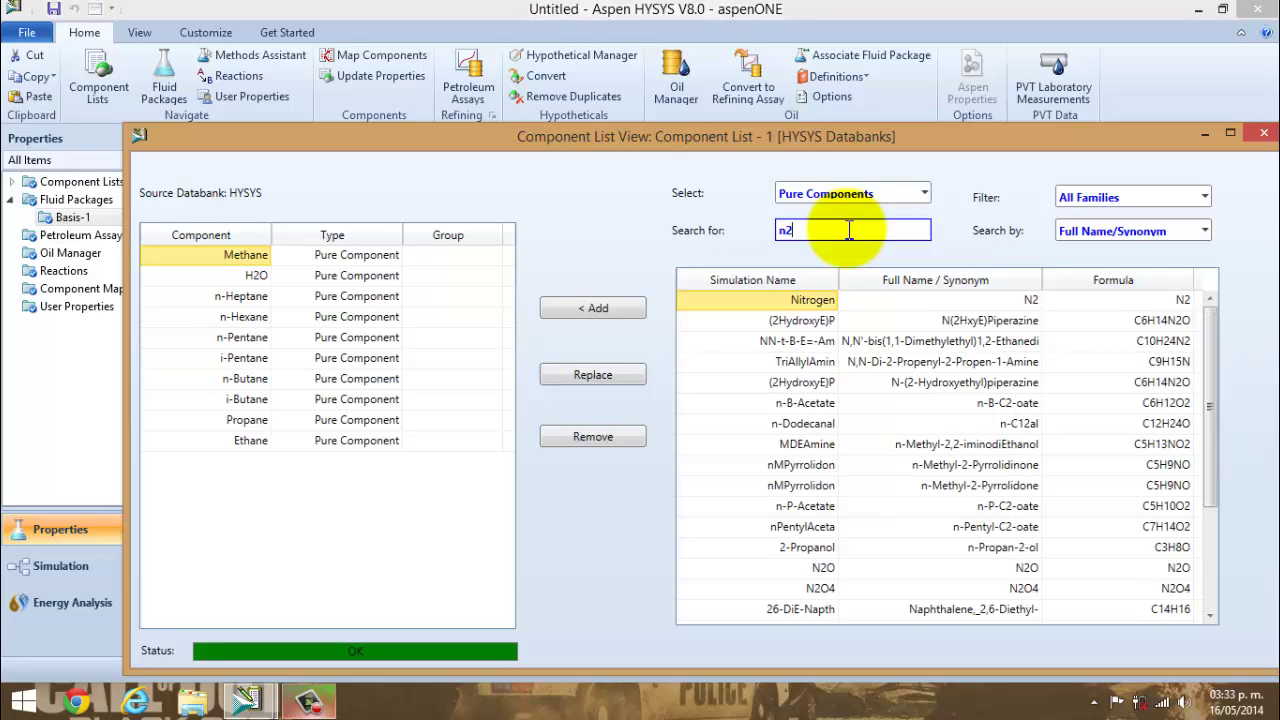
{"action": "double_click", "coordinate": [812, 305]}
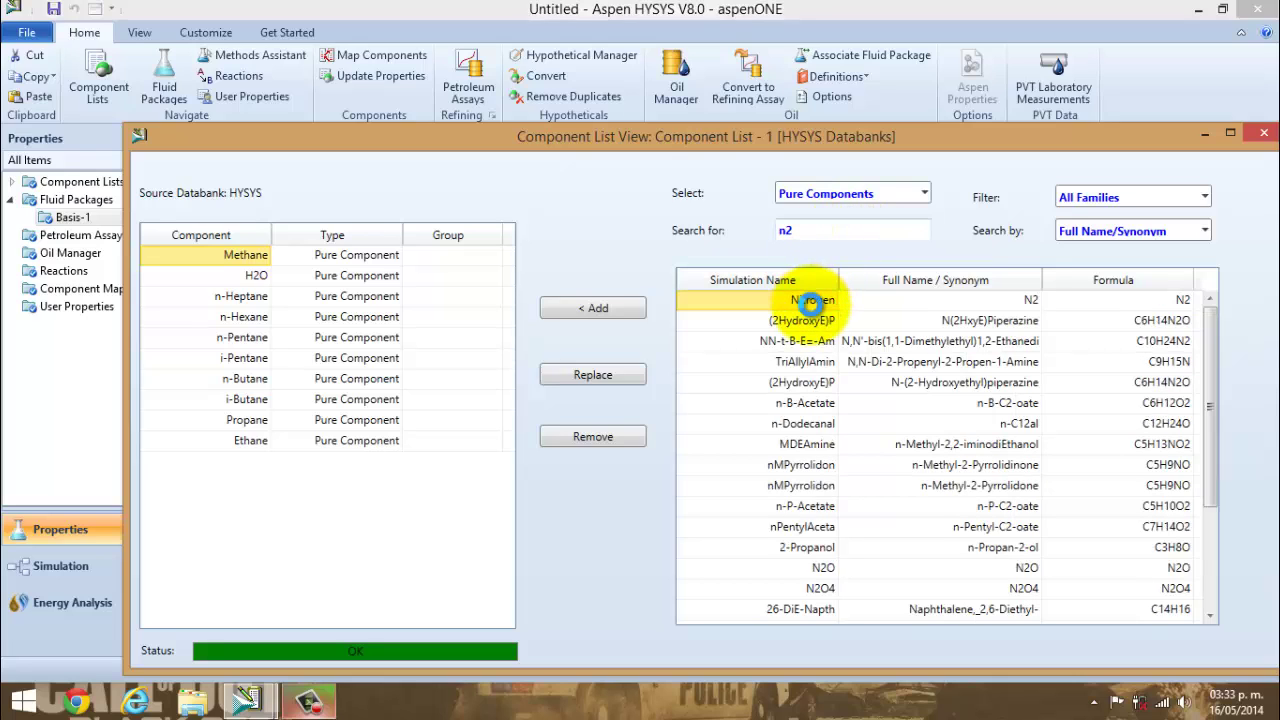
Search the pure components for "co" and add CO to the component list.
{"action": "double_click", "coordinate": [851, 231]}
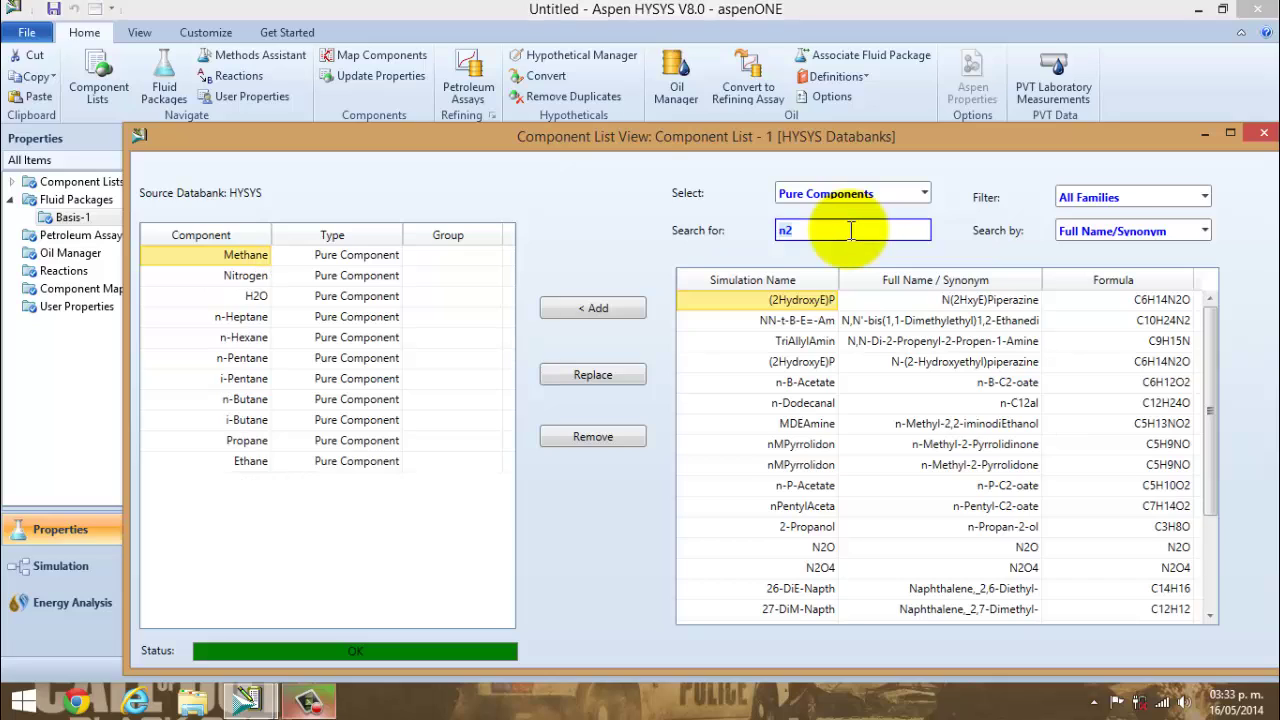
{"action": "key", "text": "BackSpace"}
{"action": "type", "text": "co"}
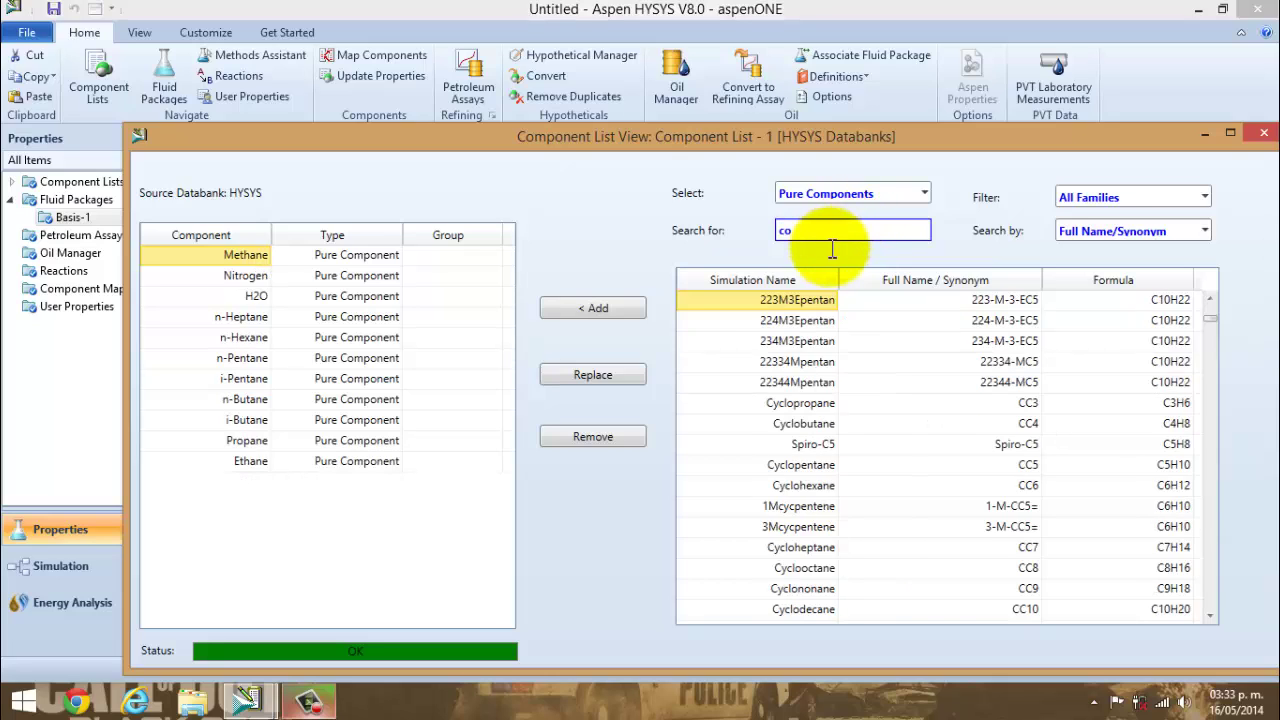
{"action": "left_click", "coordinate": [809, 299]}
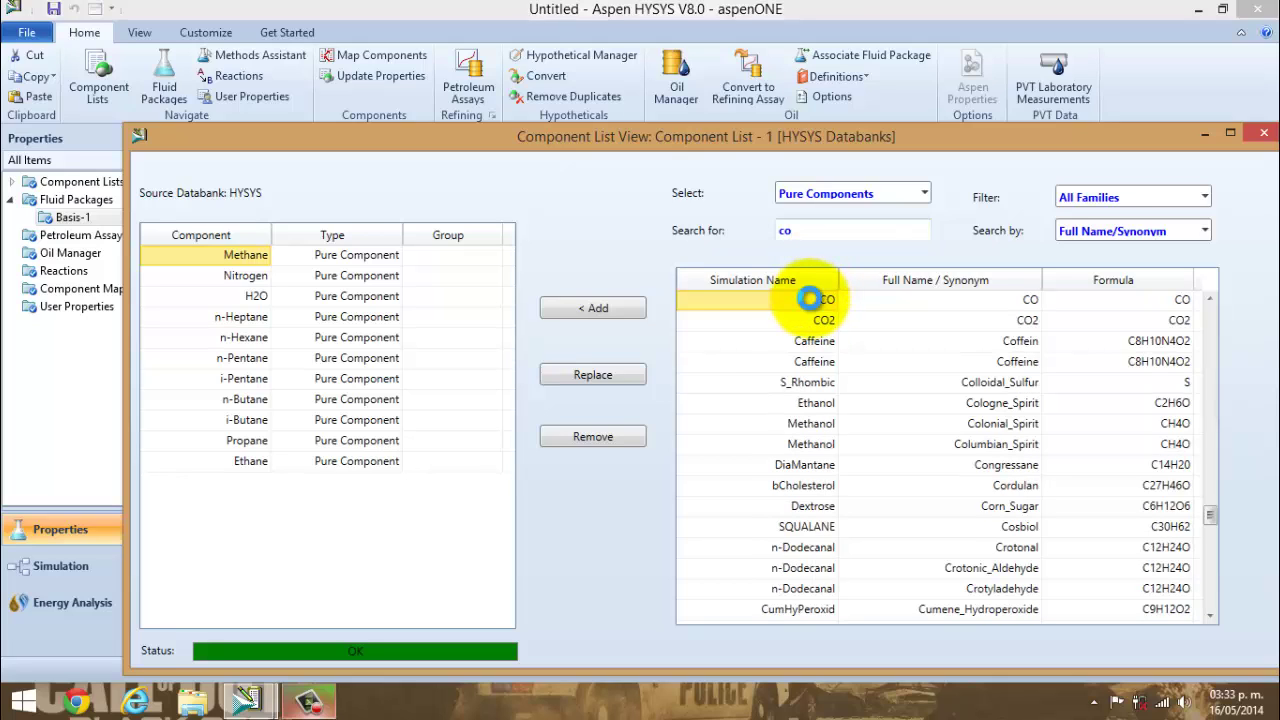
{"action": "double_click", "coordinate": [818, 301]}
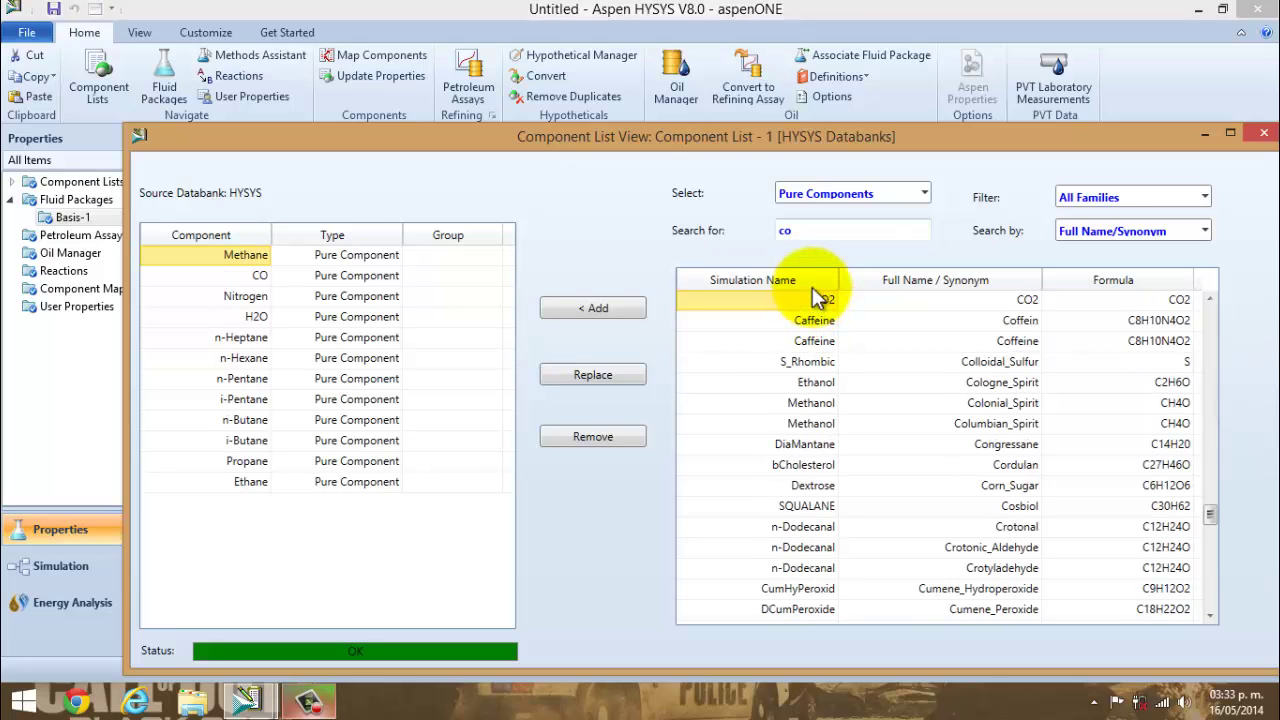
Search for "co2" and "h2s" and add CO2 and H2S to the component list.
{"action": "left_click", "coordinate": [827, 231]}
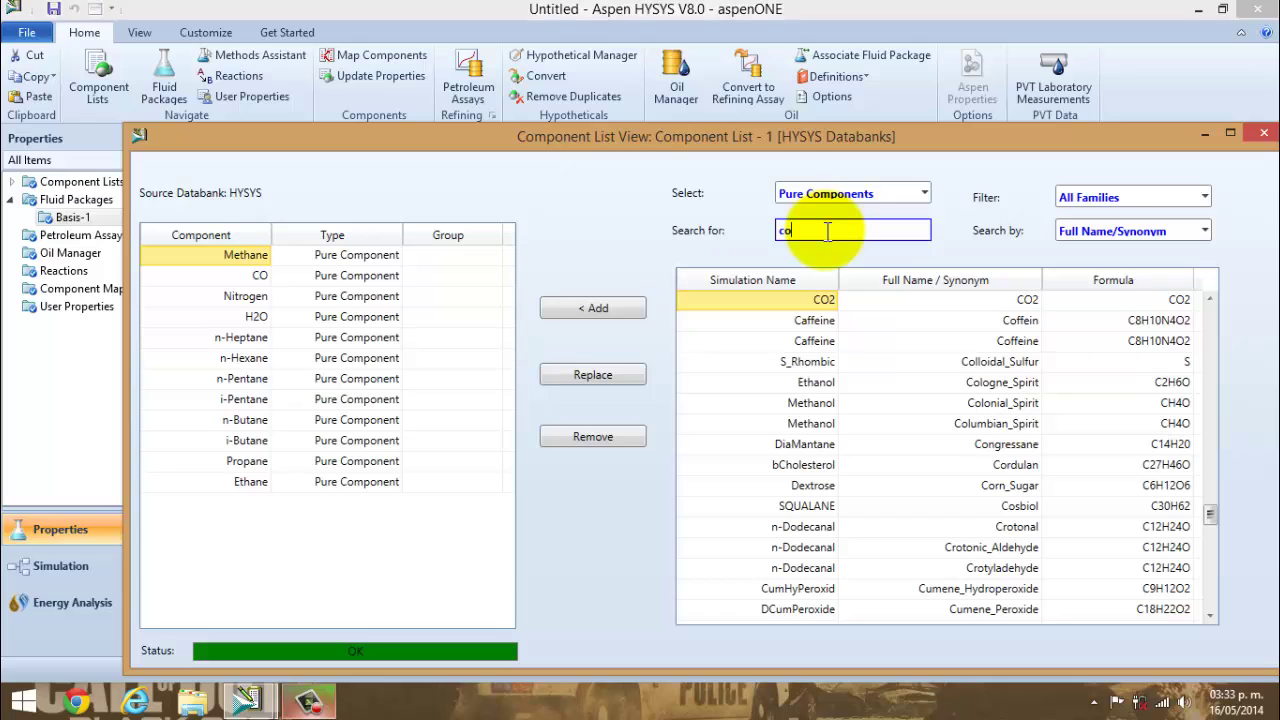
{"action": "type", "text": "2"}
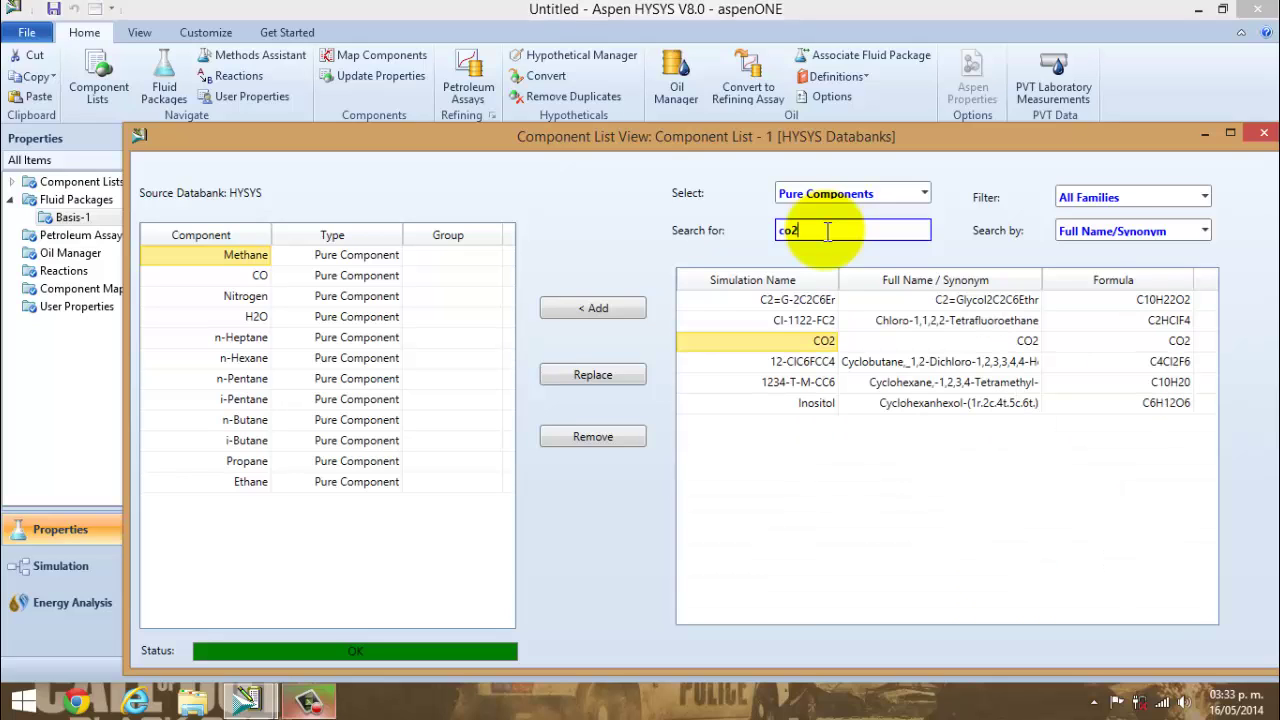
{"action": "left_click", "coordinate": [815, 342]}
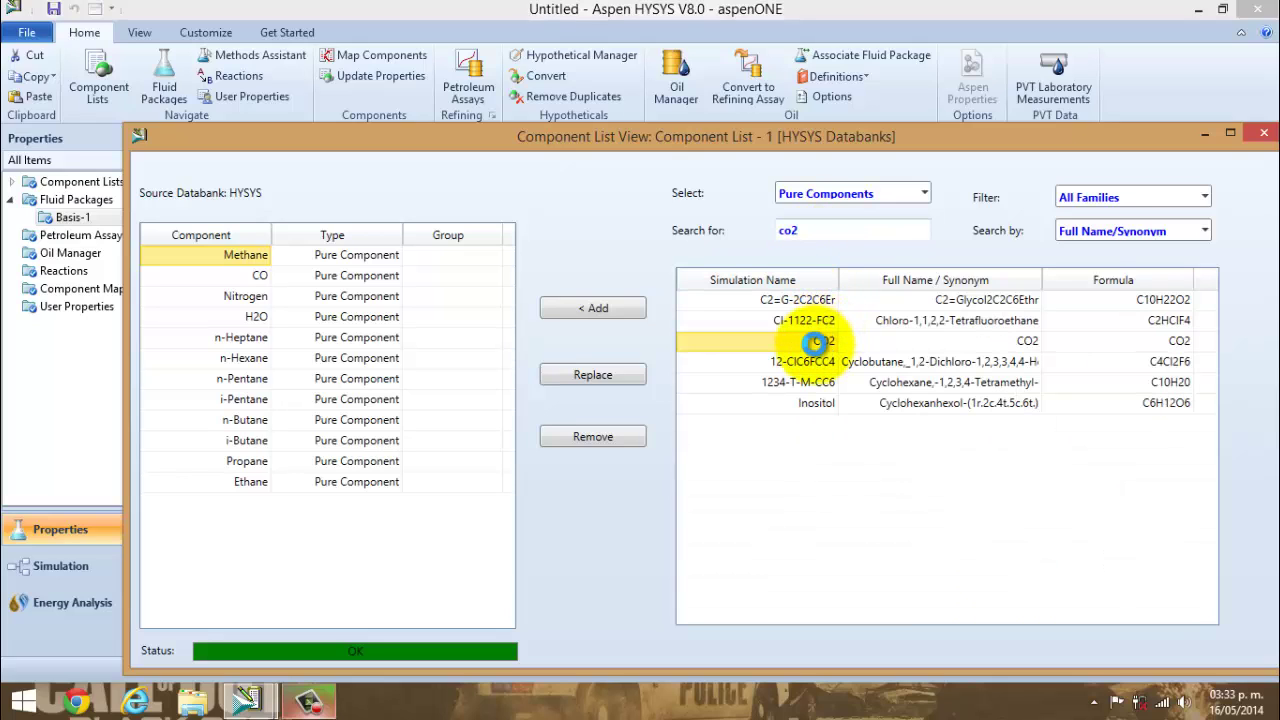
{"action": "double_click", "coordinate": [843, 230]}
{"action": "key", "text": "BackSpace"}
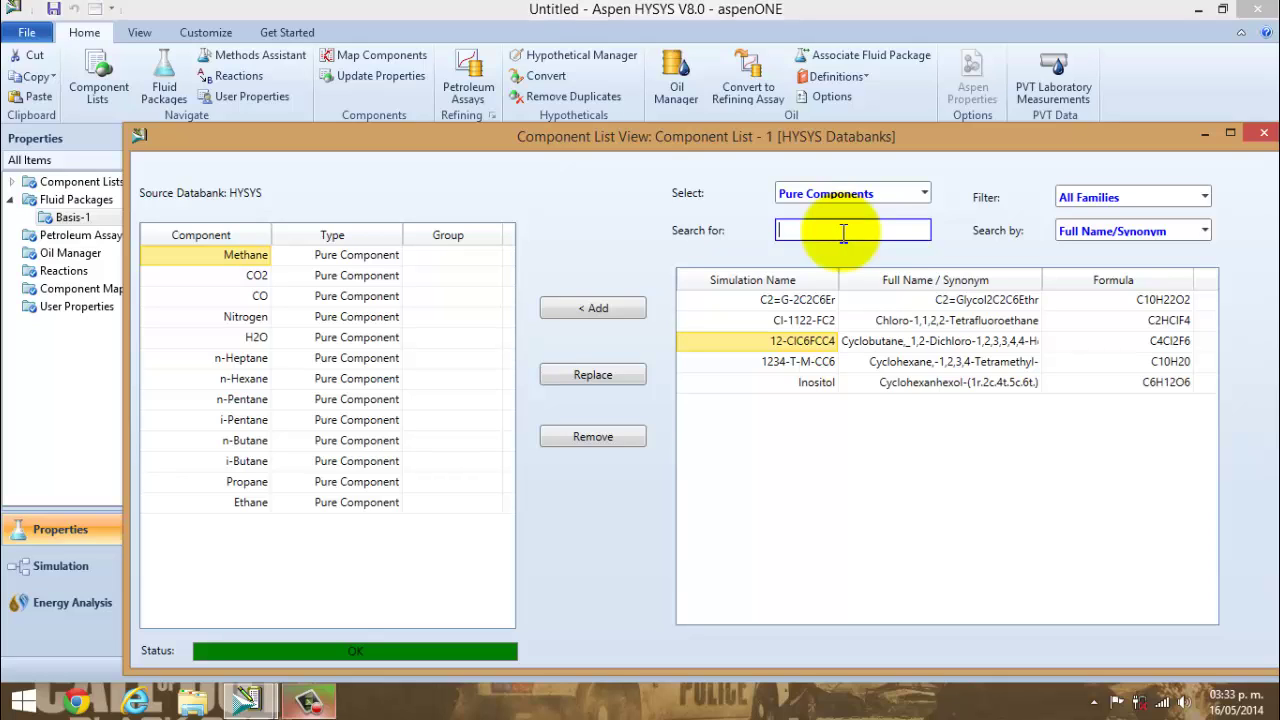
{"action": "type", "text": "h2s"}
{"action": "left_click", "coordinate": [808, 300]}
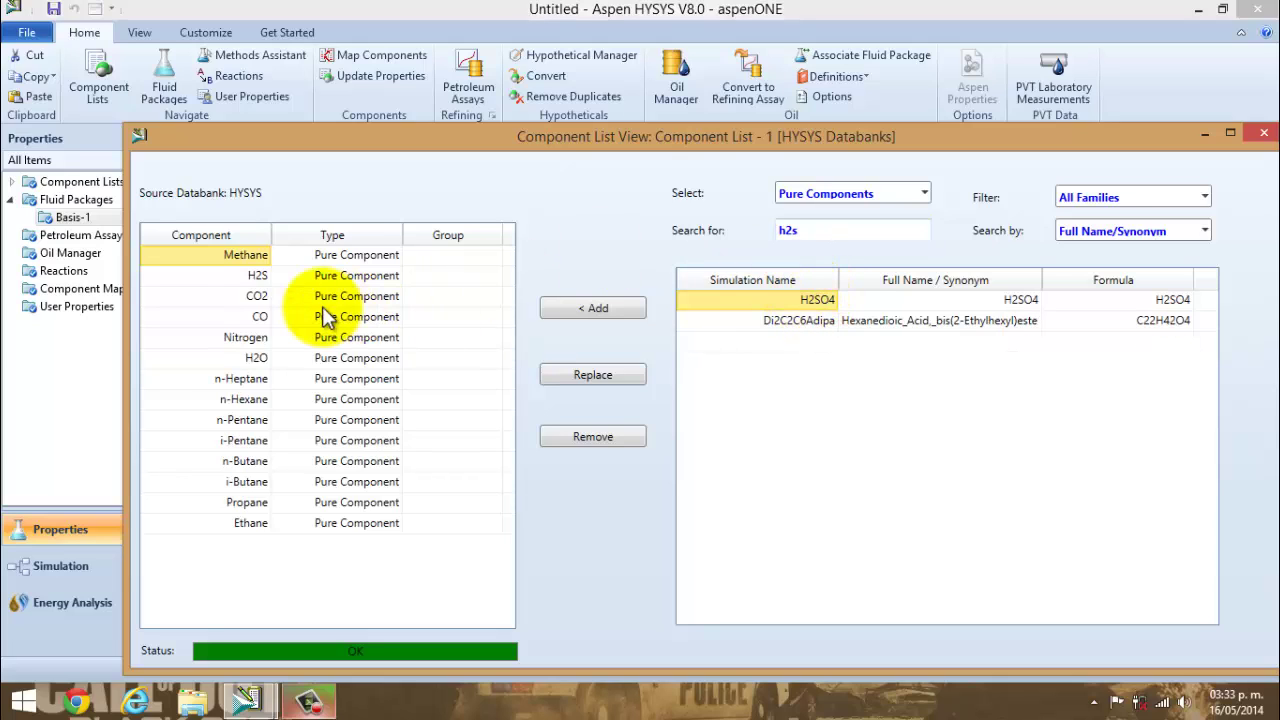
Remove CO from the component list and close the component list view.
{"action": "left_click", "coordinate": [262, 316]}
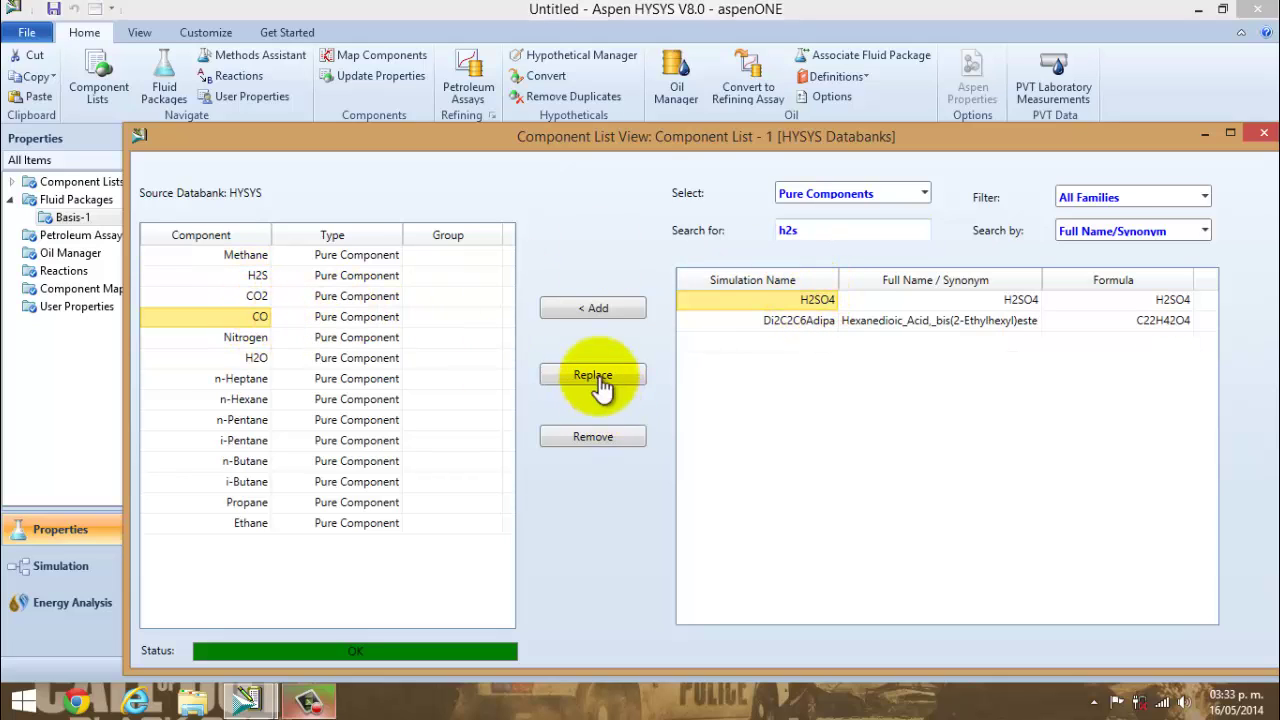
{"action": "left_click", "coordinate": [597, 441]}
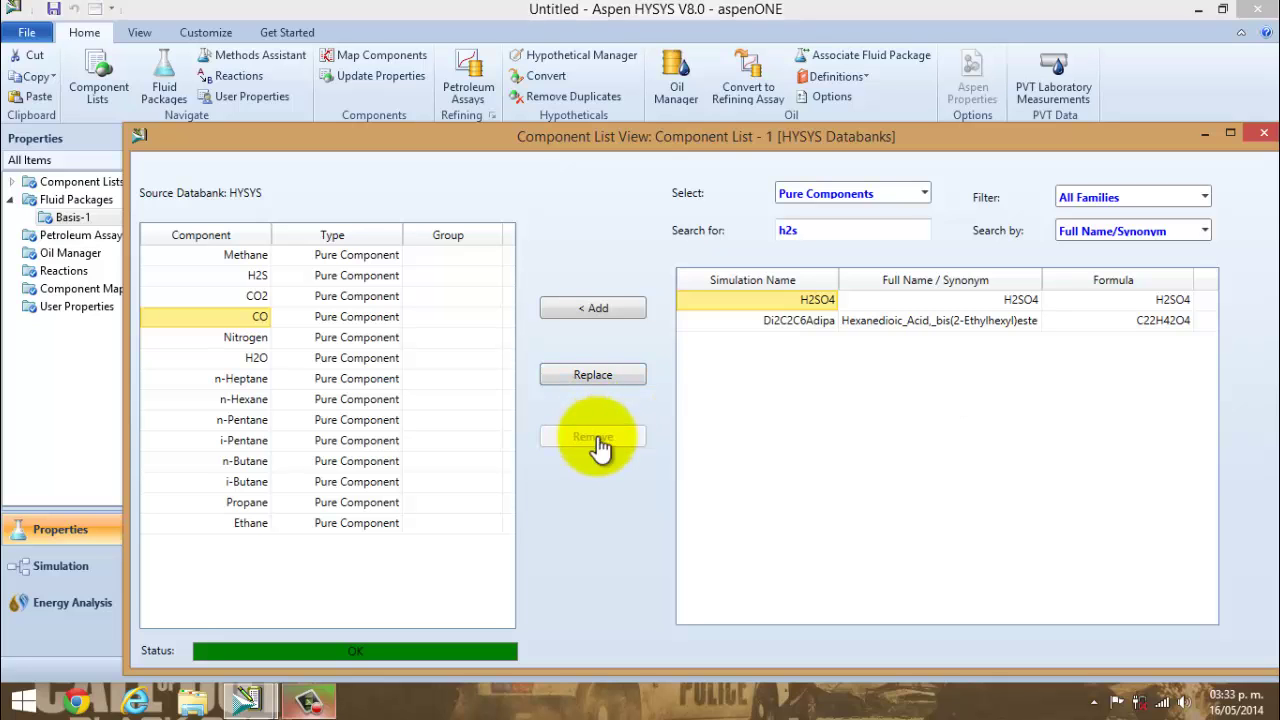
{"action": "left_click", "coordinate": [1263, 132]}
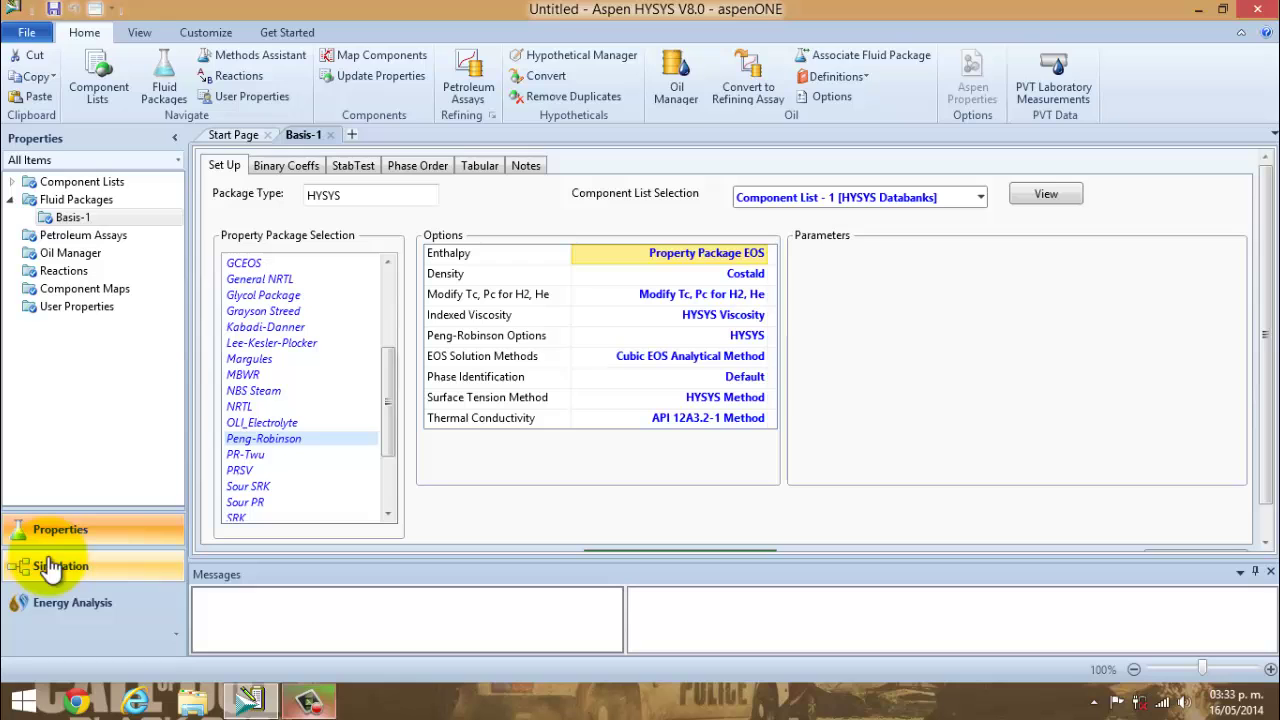
Switch to the simulation environment and add a material stream named Alimento.
{"action": "left_click", "coordinate": [52, 567]}
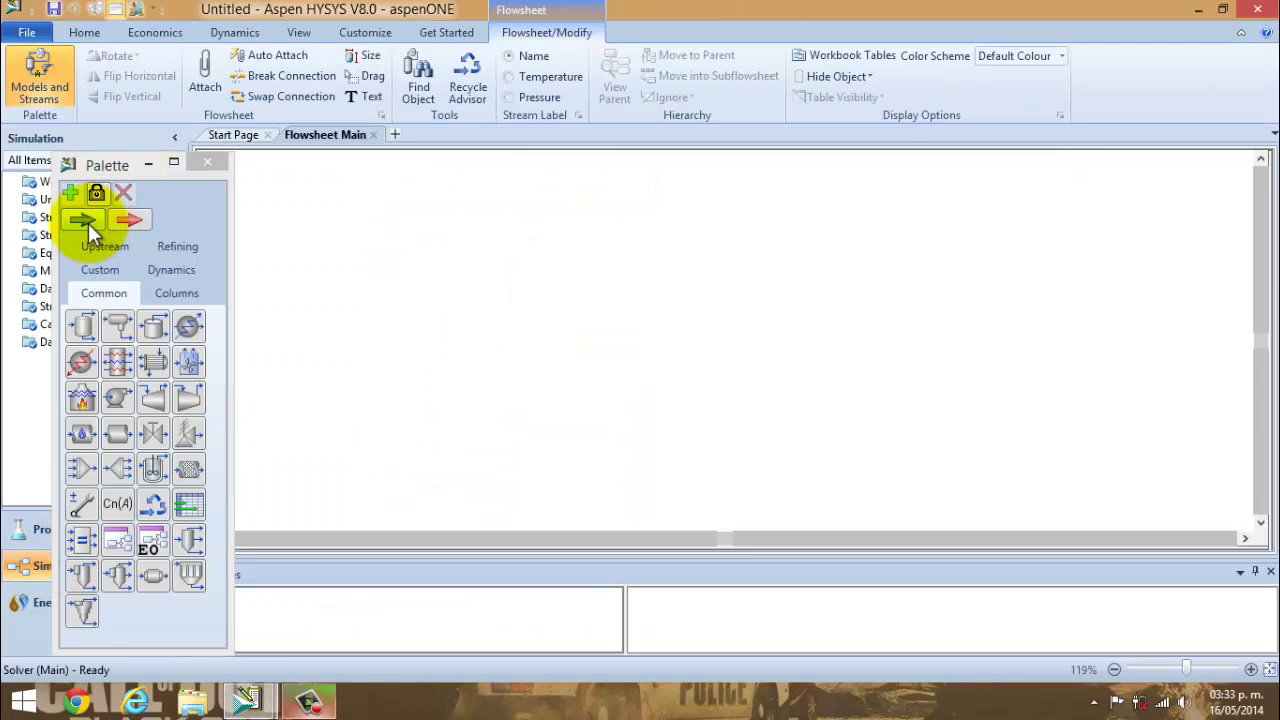
{"action": "double_click", "coordinate": [88, 223]}
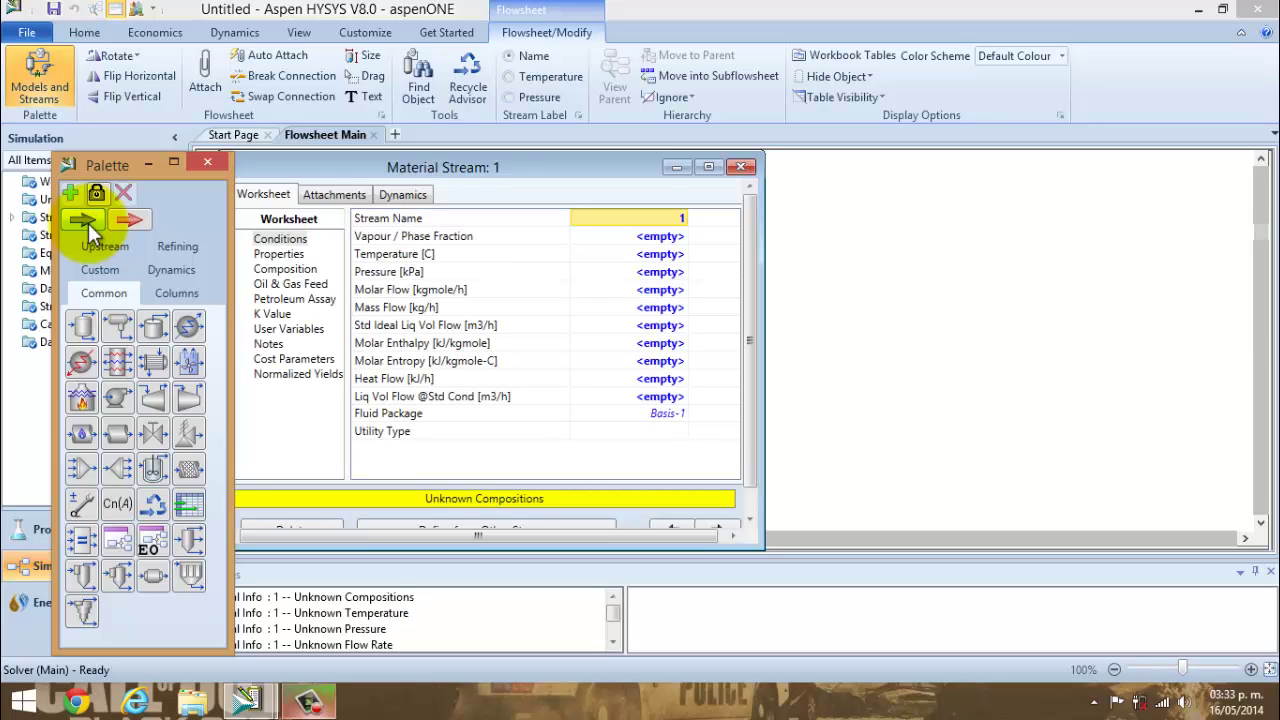
{"action": "left_click", "coordinate": [637, 215]}
{"action": "type", "text": "Al"}
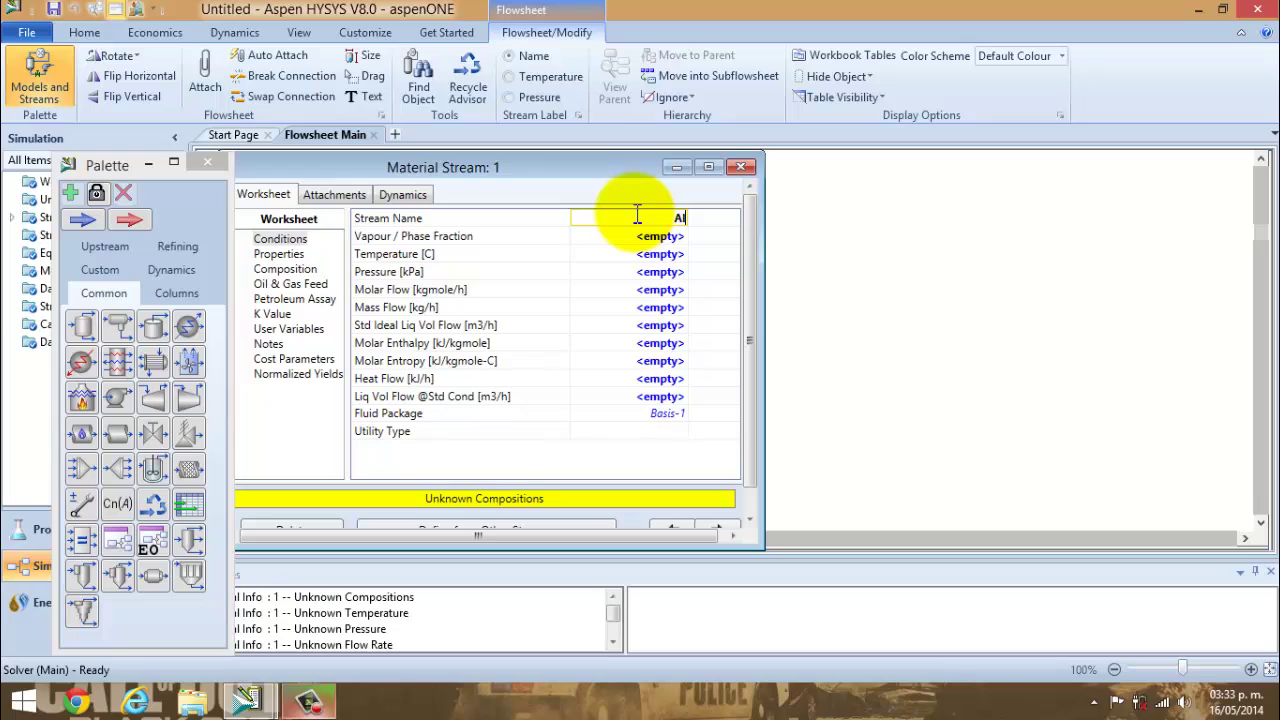
{"action": "type", "text": "imento"}
{"action": "key", "text": "Return"}
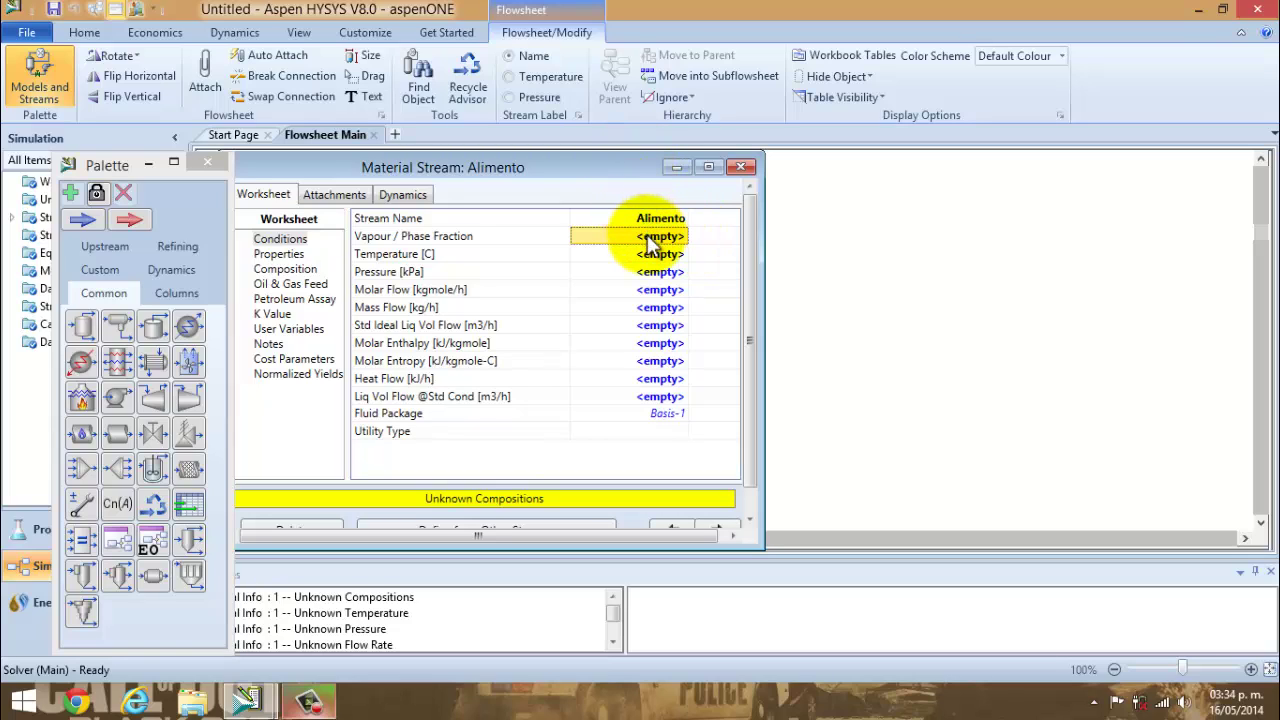
Set the Alimento stream's temperature to 15 C, pressure to 6200 kPa and molar flow to 1440 kgmole/h.
{"action": "left_click", "coordinate": [652, 258]}
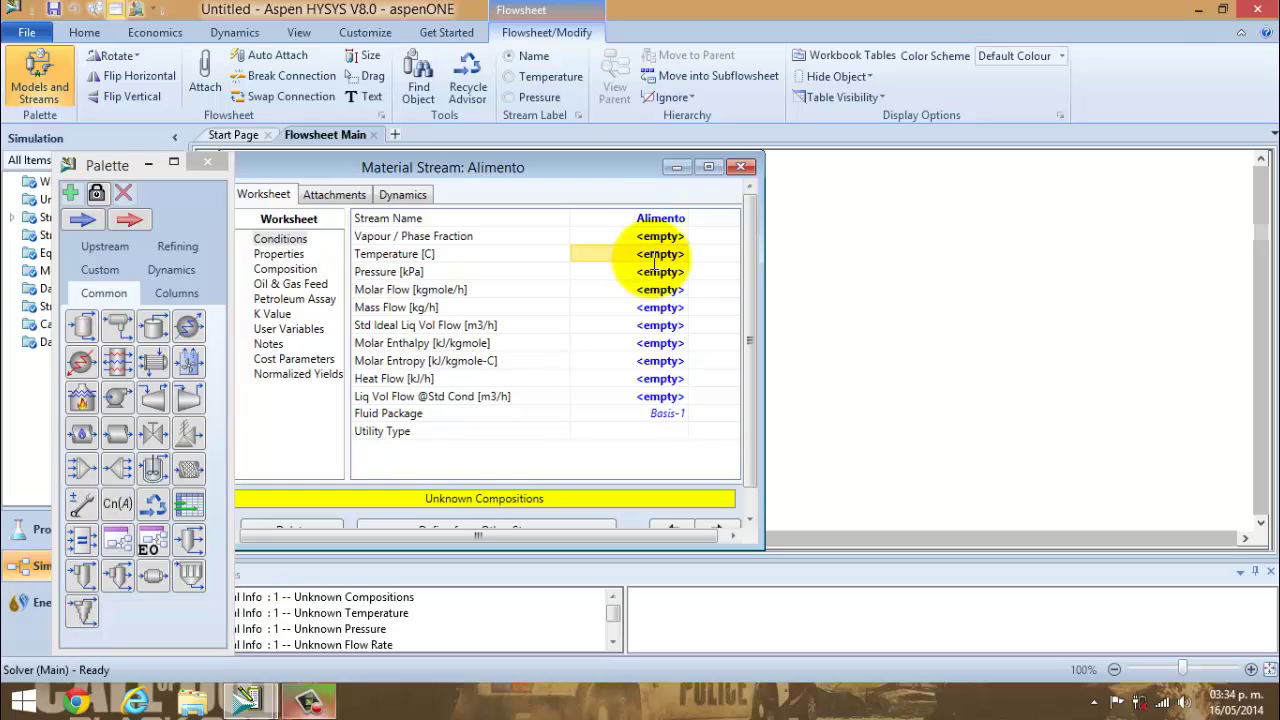
{"action": "type", "text": "15"}
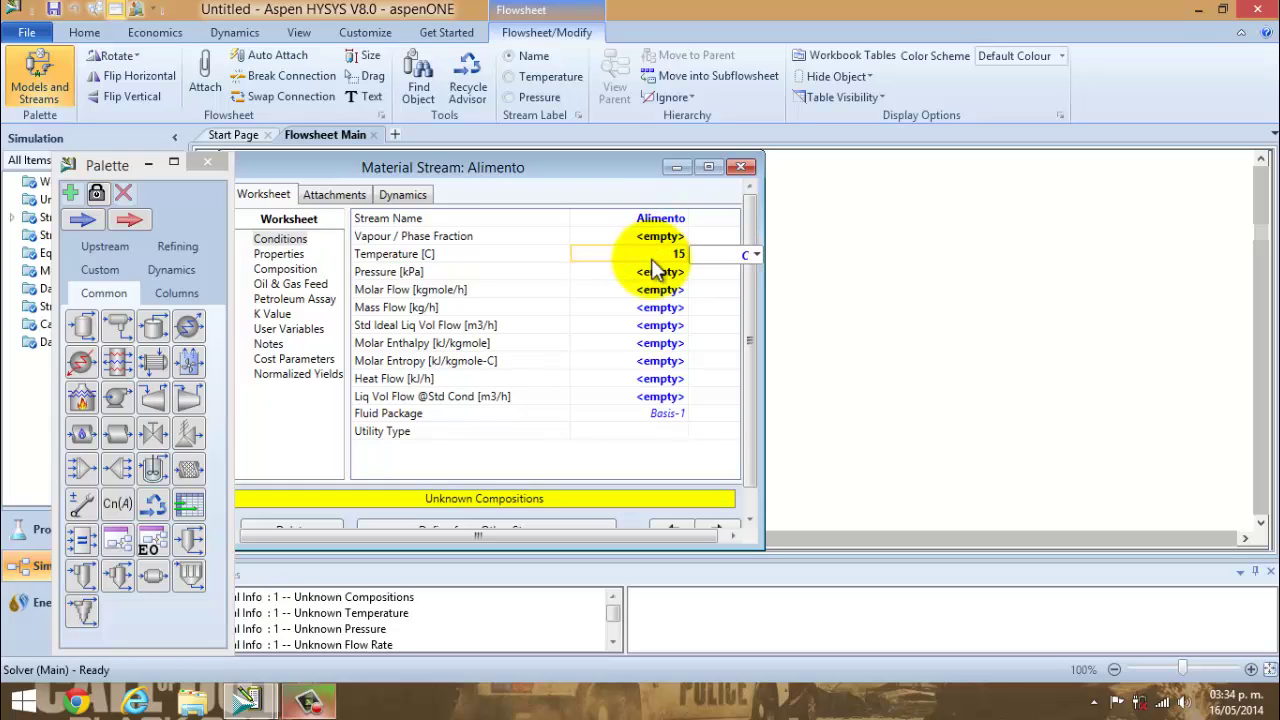
{"action": "key", "text": "Return"}
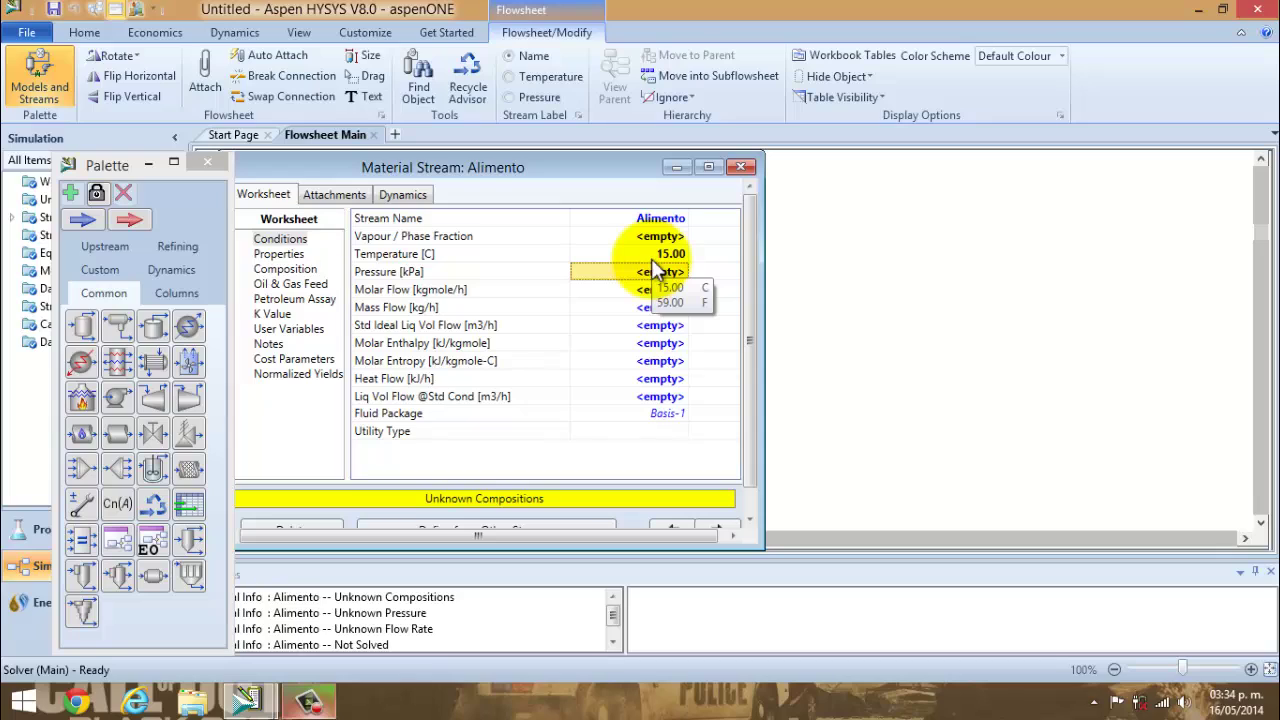
{"action": "type", "text": "62"}
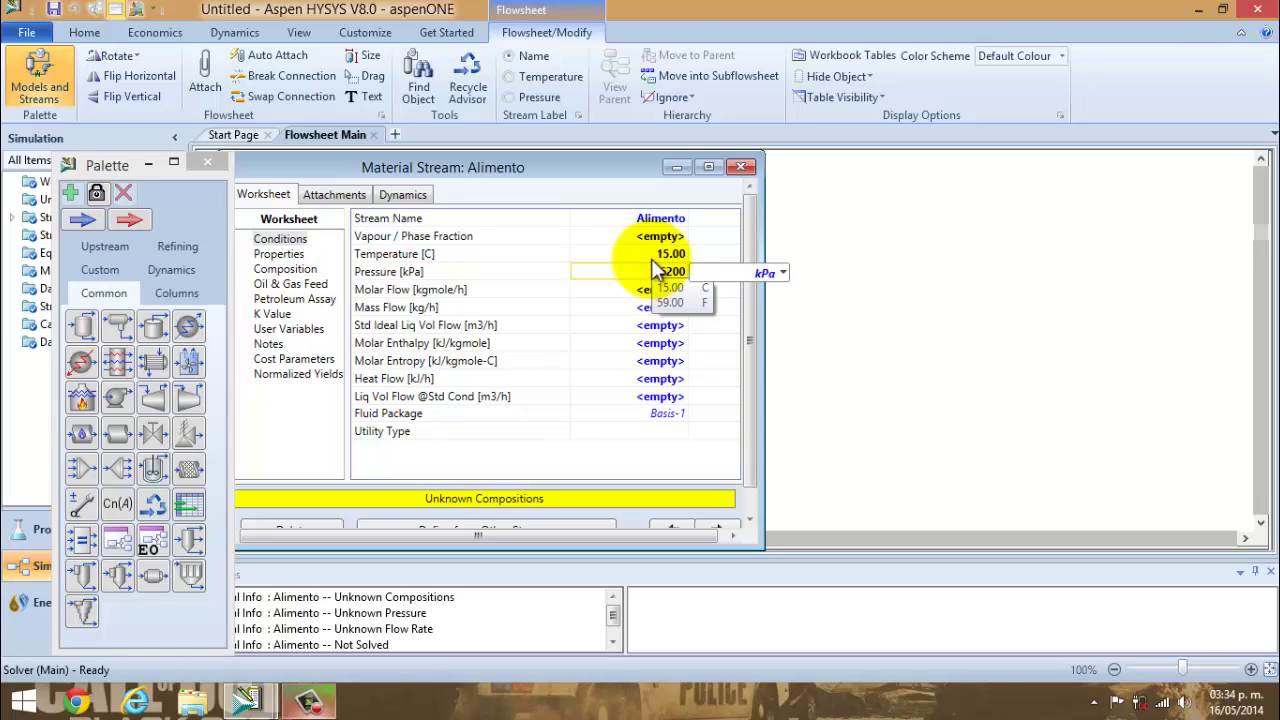
{"action": "type", "text": "00"}
{"action": "key", "text": "Return"}
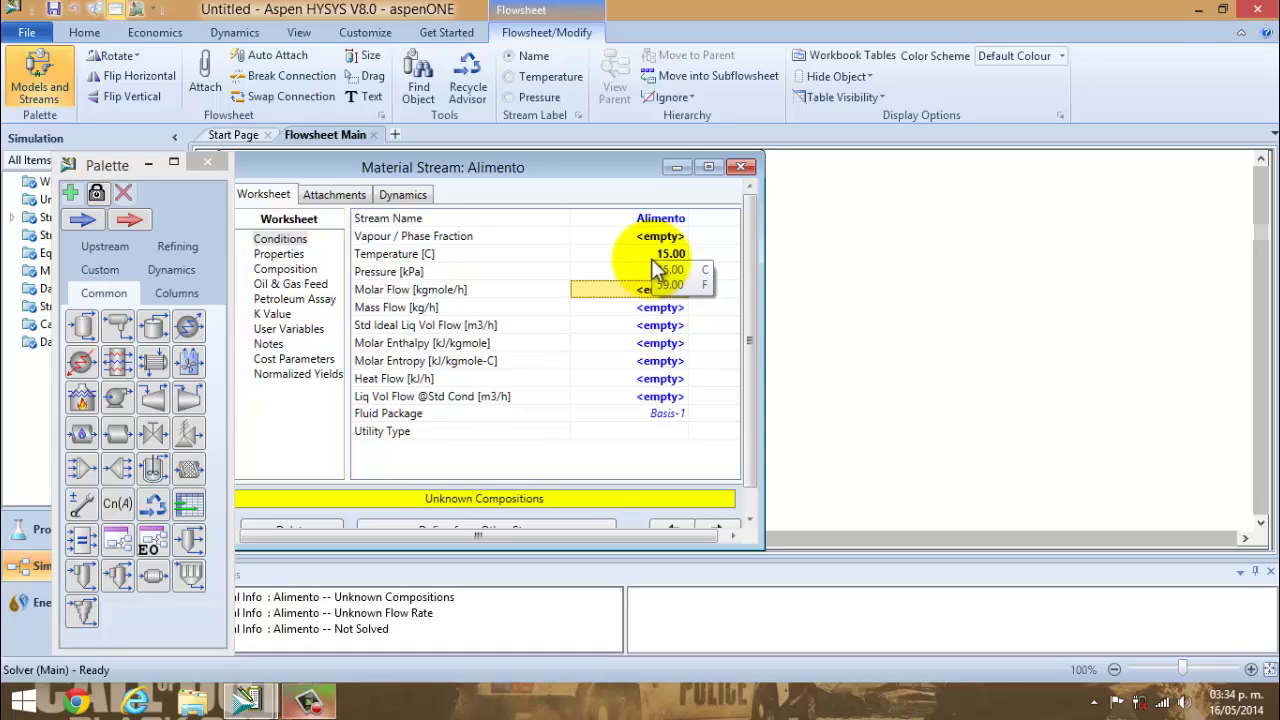
{"action": "type", "text": "1440"}
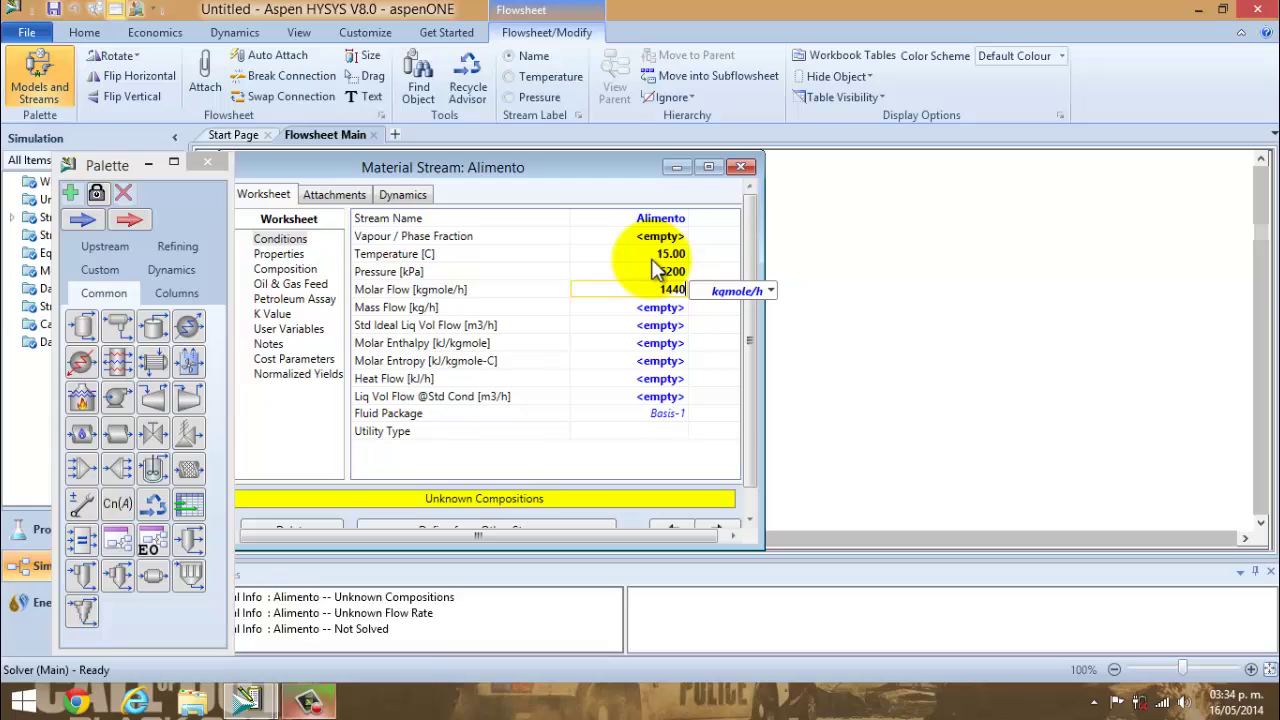
{"action": "key", "text": "Return"}
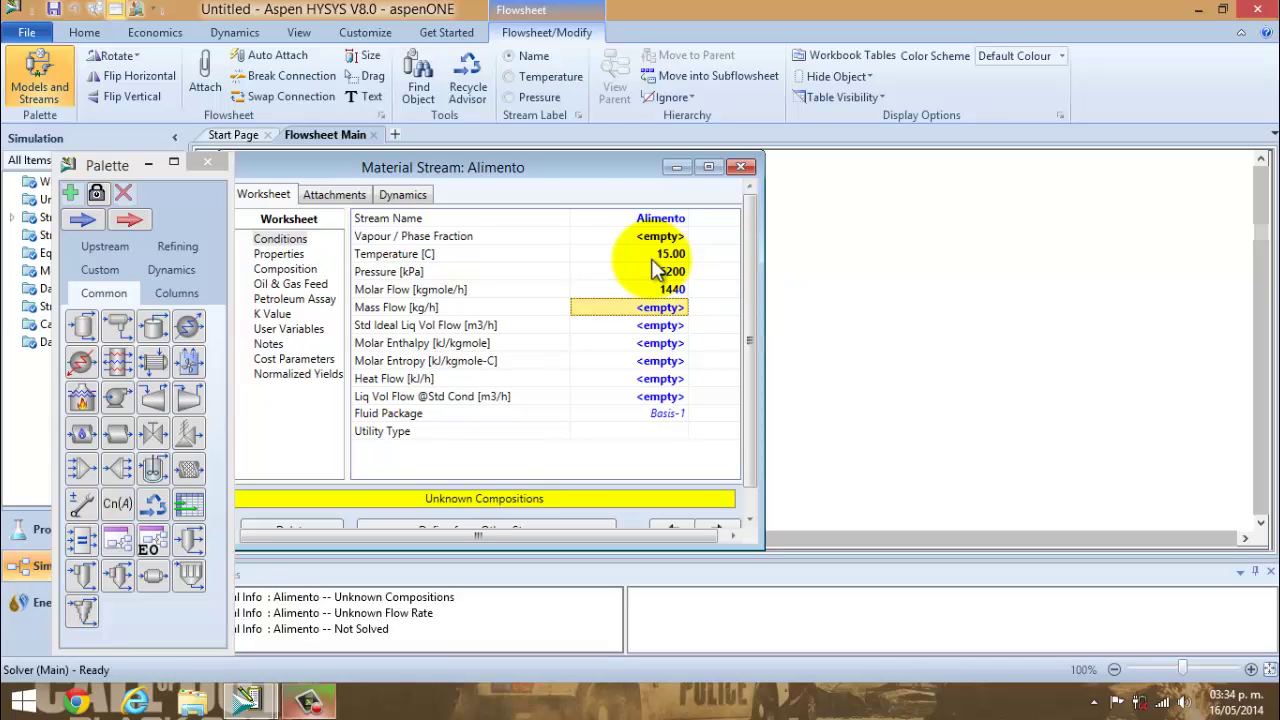
Open the Alimento stream's composition and set the nitrogen mole fraction to 0.0066.
{"action": "left_click", "coordinate": [290, 269]}
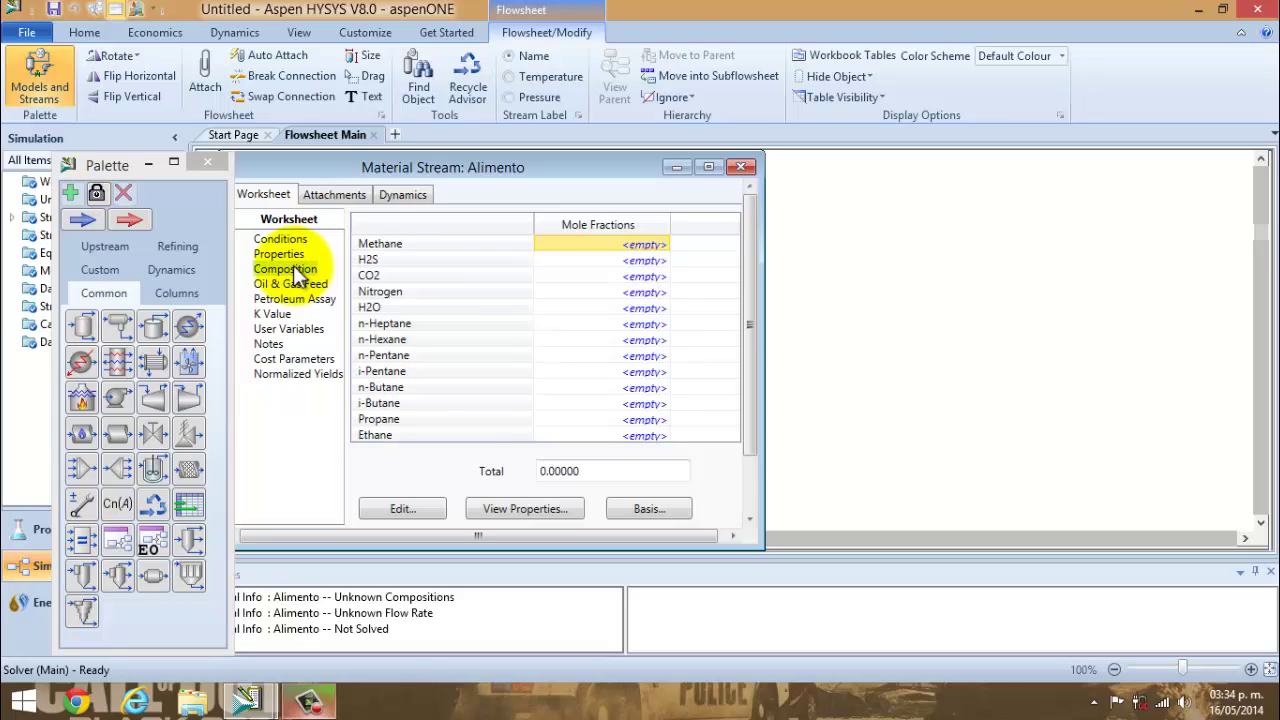
{"action": "left_click", "coordinate": [648, 252]}
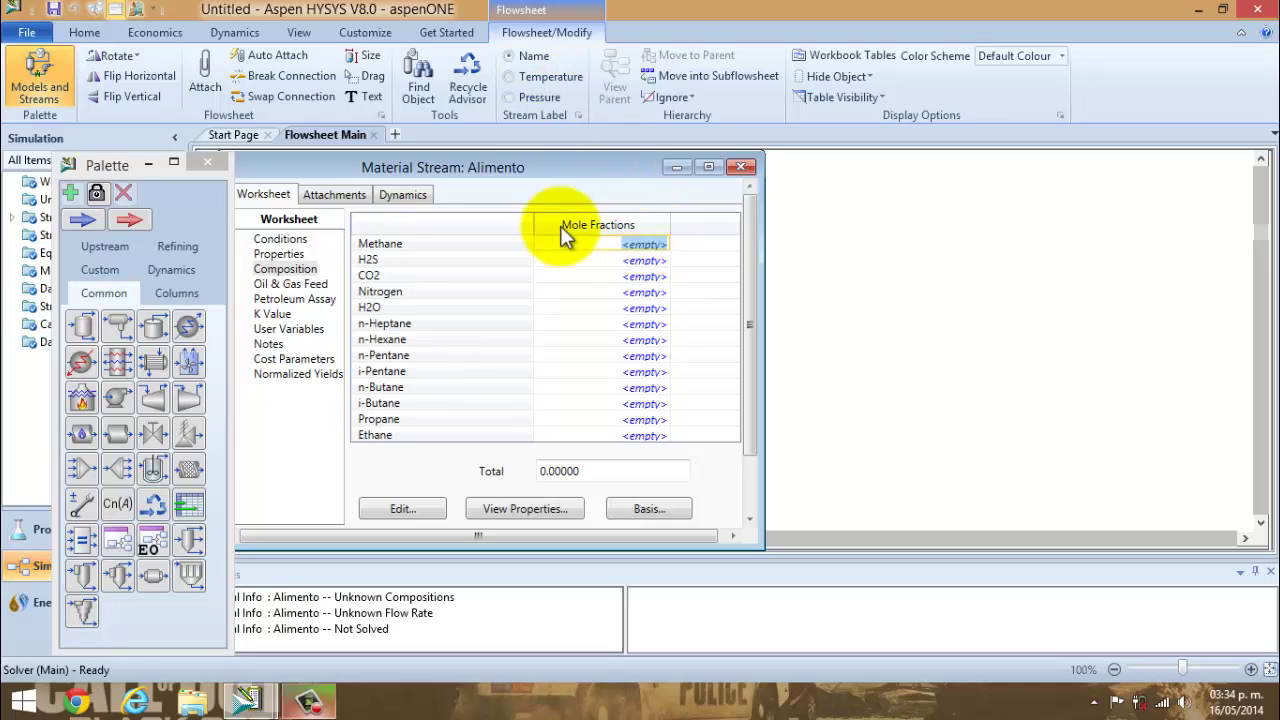
{"action": "left_click", "coordinate": [636, 291]}
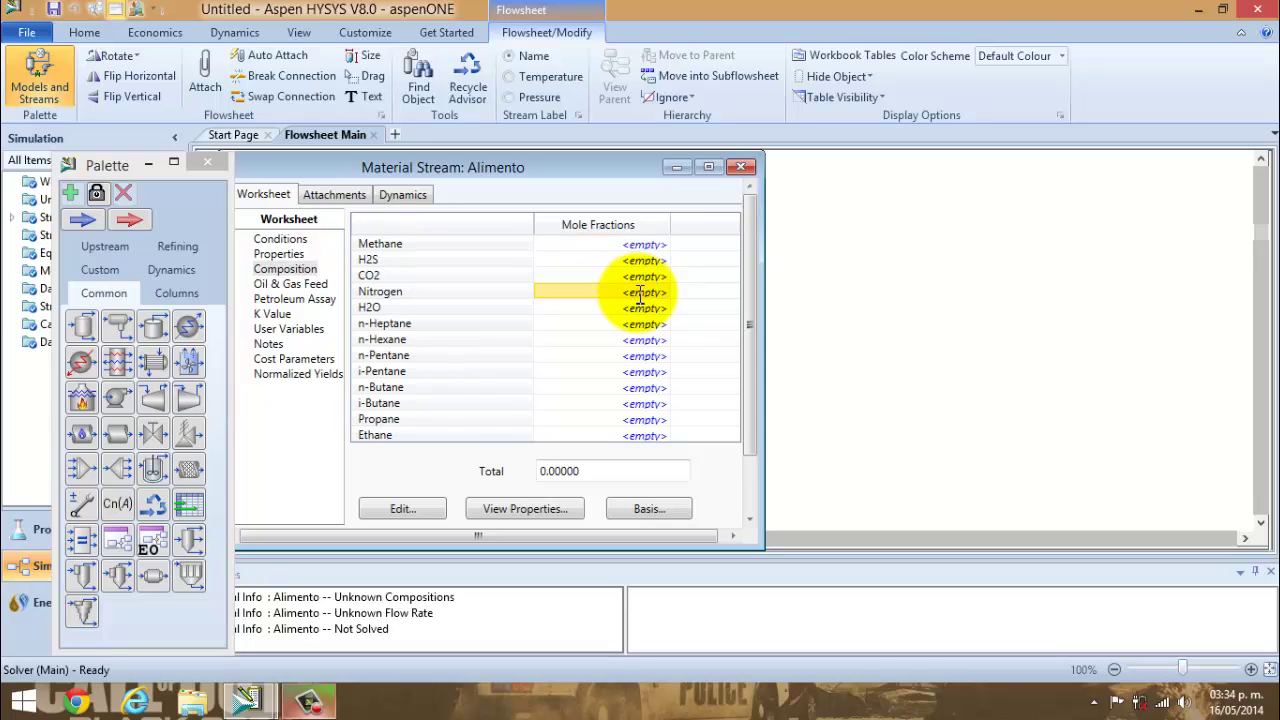
{"action": "type", "text": ".0066"}
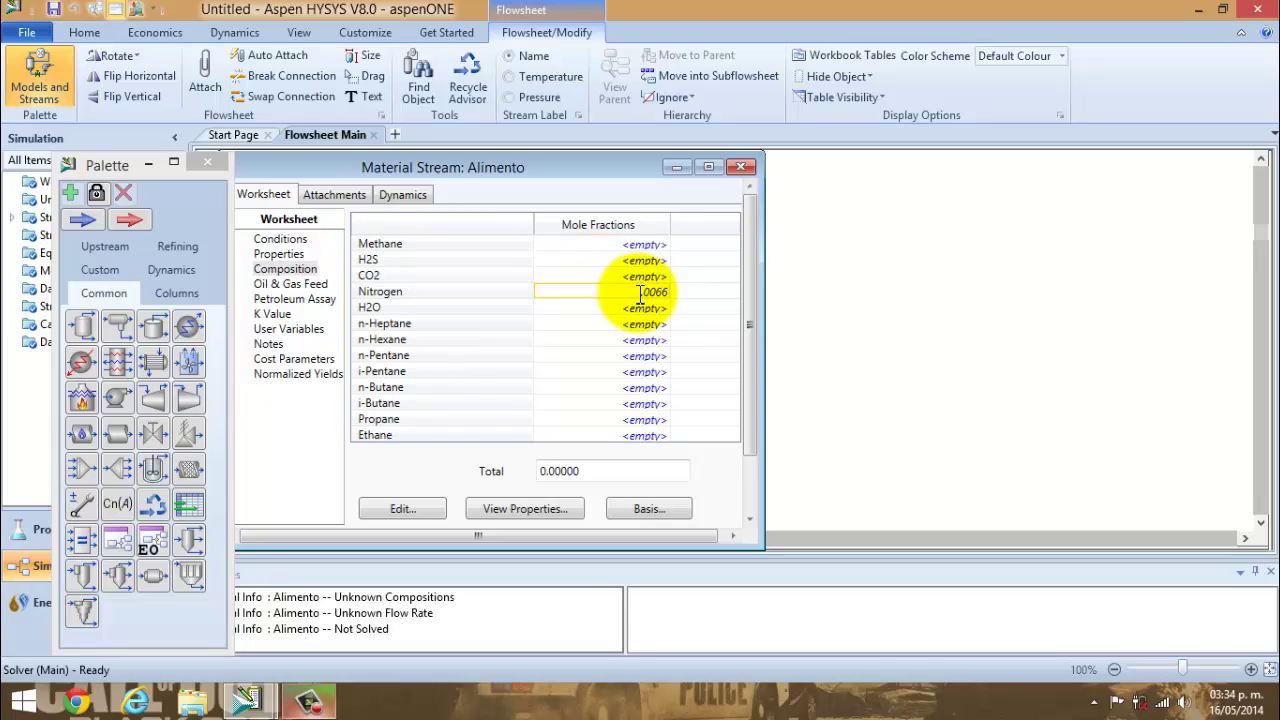
{"action": "key", "text": "Return"}
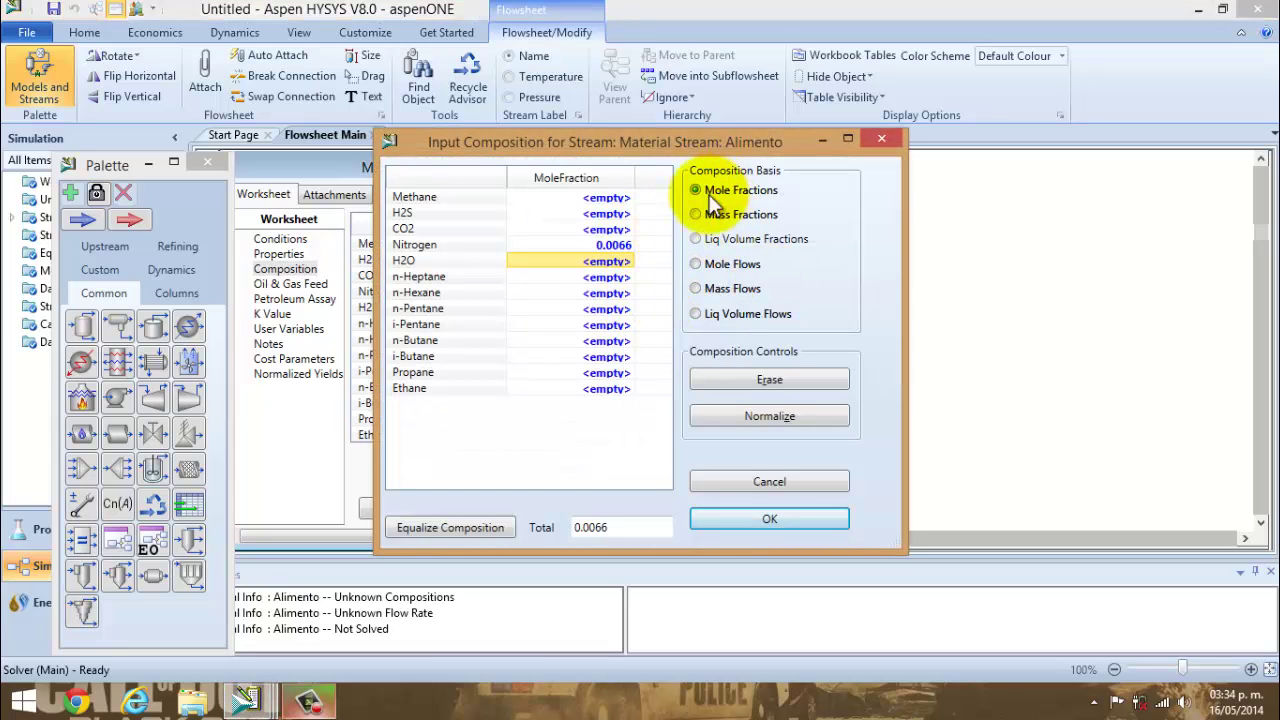
Set the mole fractions of H2S and CO2 to 0.0003 each in the Alimento composition.
{"action": "left_click", "coordinate": [590, 214]}
{"action": "type", "text": ".00"}
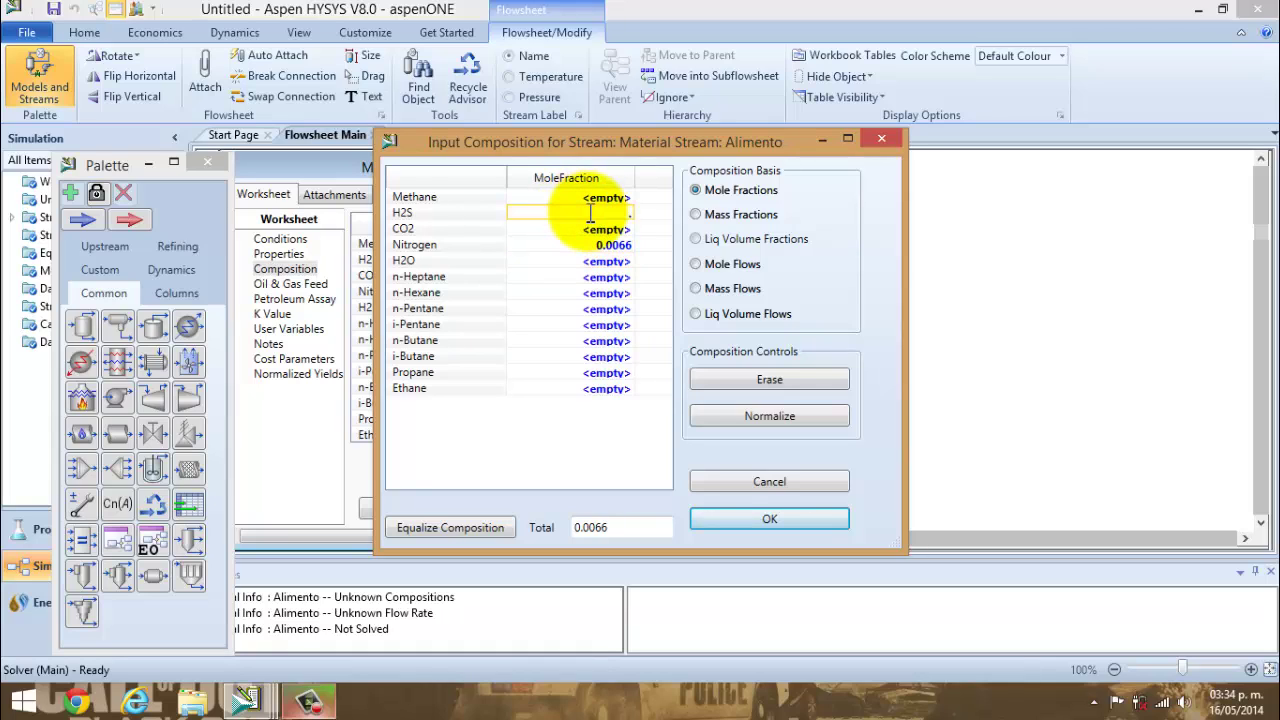
{"action": "type", "text": "03"}
{"action": "key", "text": "Return"}
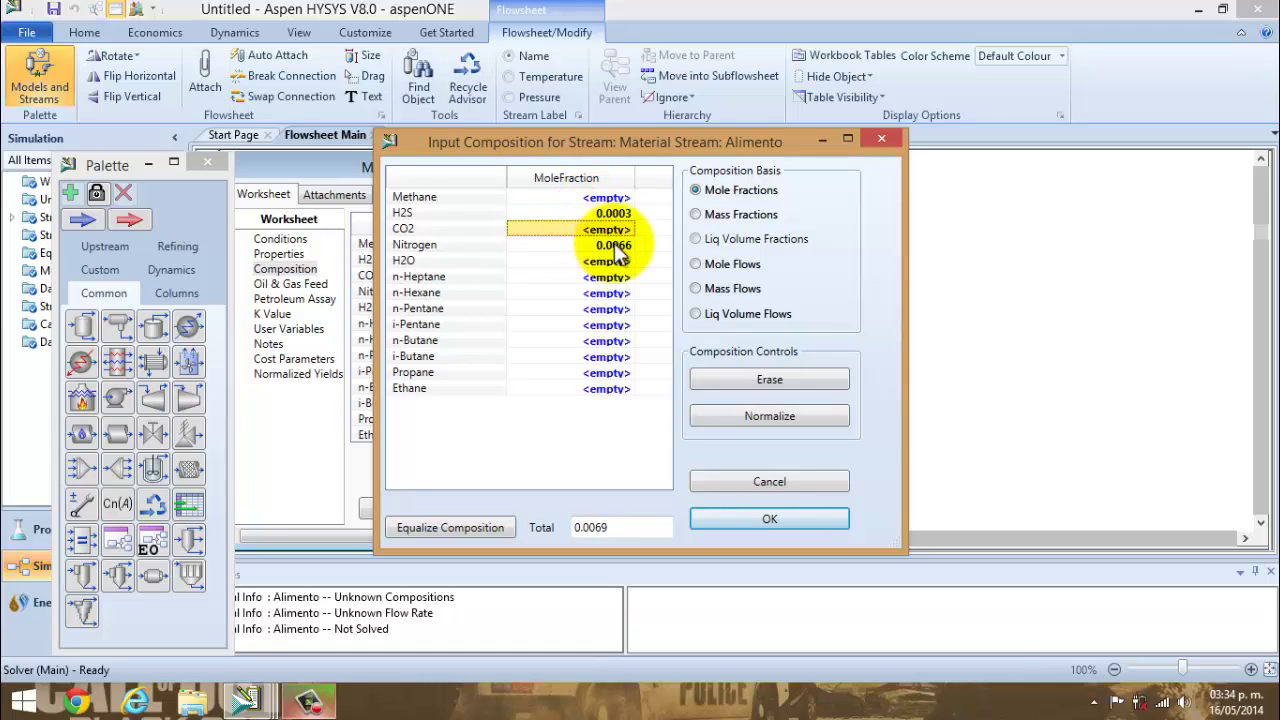
{"action": "left_click", "coordinate": [612, 228]}
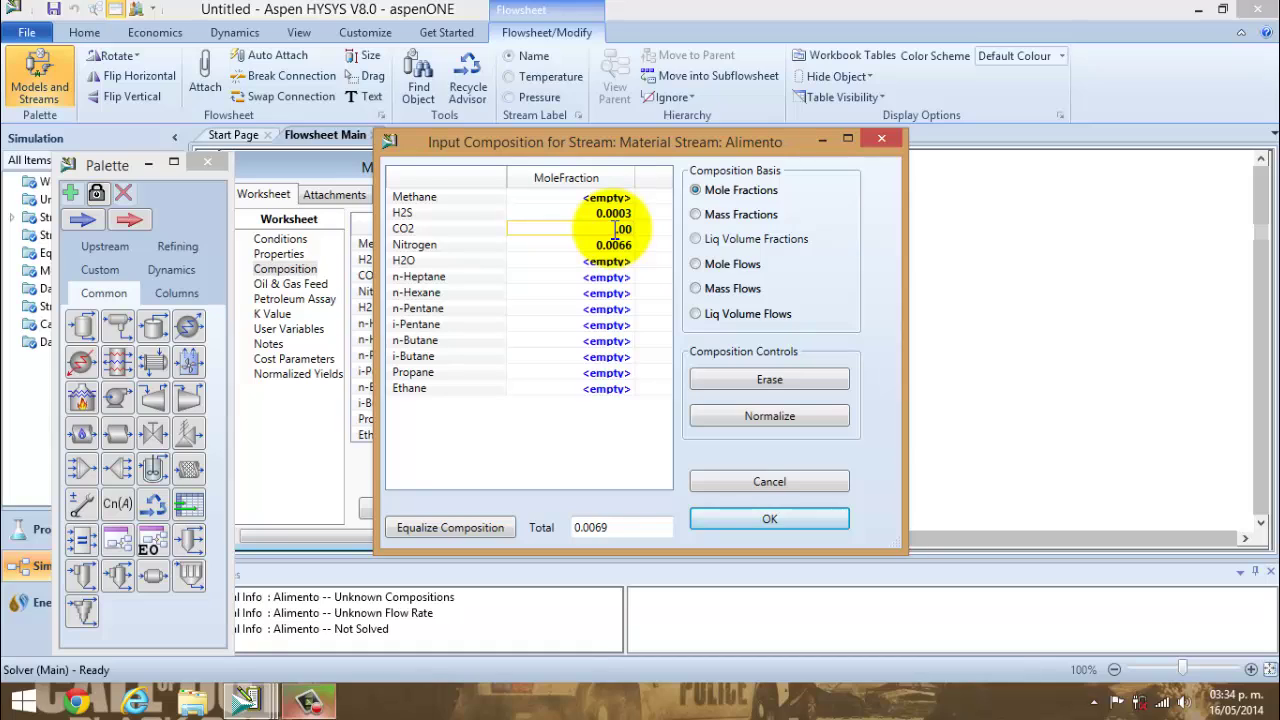
{"action": "type", "text": "3"}
{"action": "key", "text": "Return"}
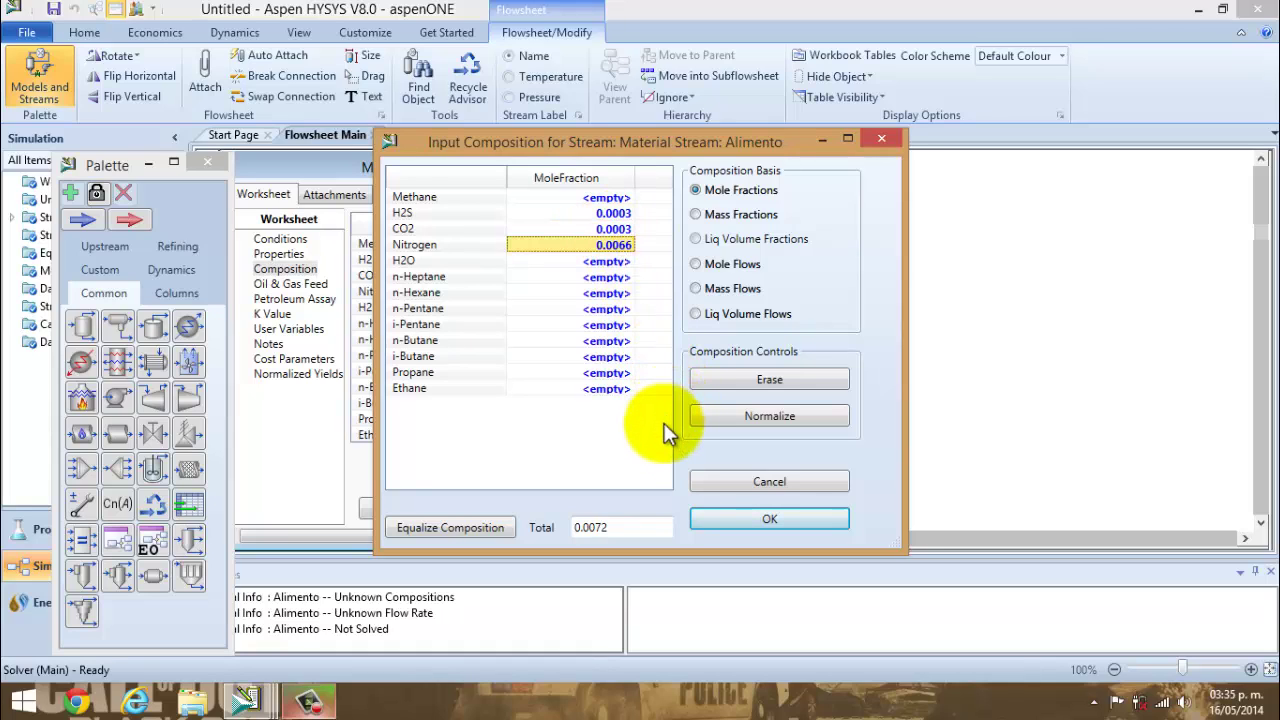
Set the methane mole fraction to 0.7575 and the ethane mole fraction to 0.1709.
{"action": "left_click", "coordinate": [606, 199]}
{"action": "left_click", "coordinate": [606, 198]}
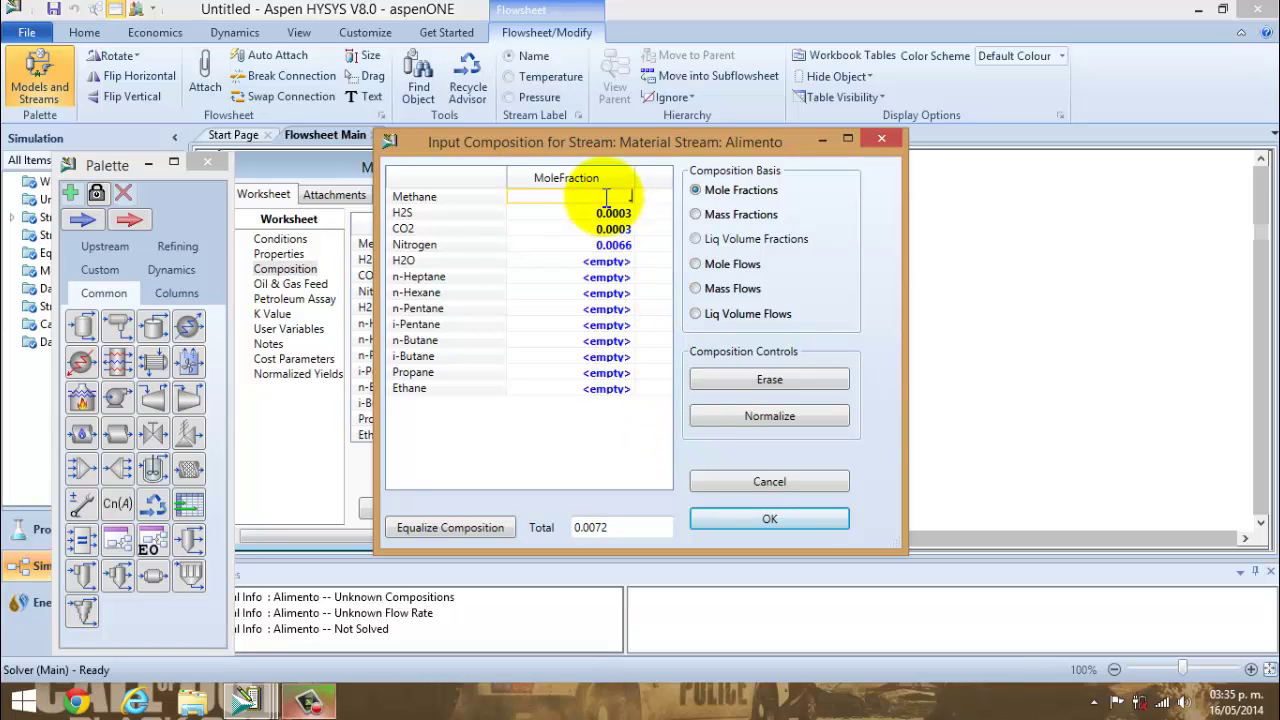
{"action": "type", "text": ".7575"}
{"action": "key", "text": "Return"}
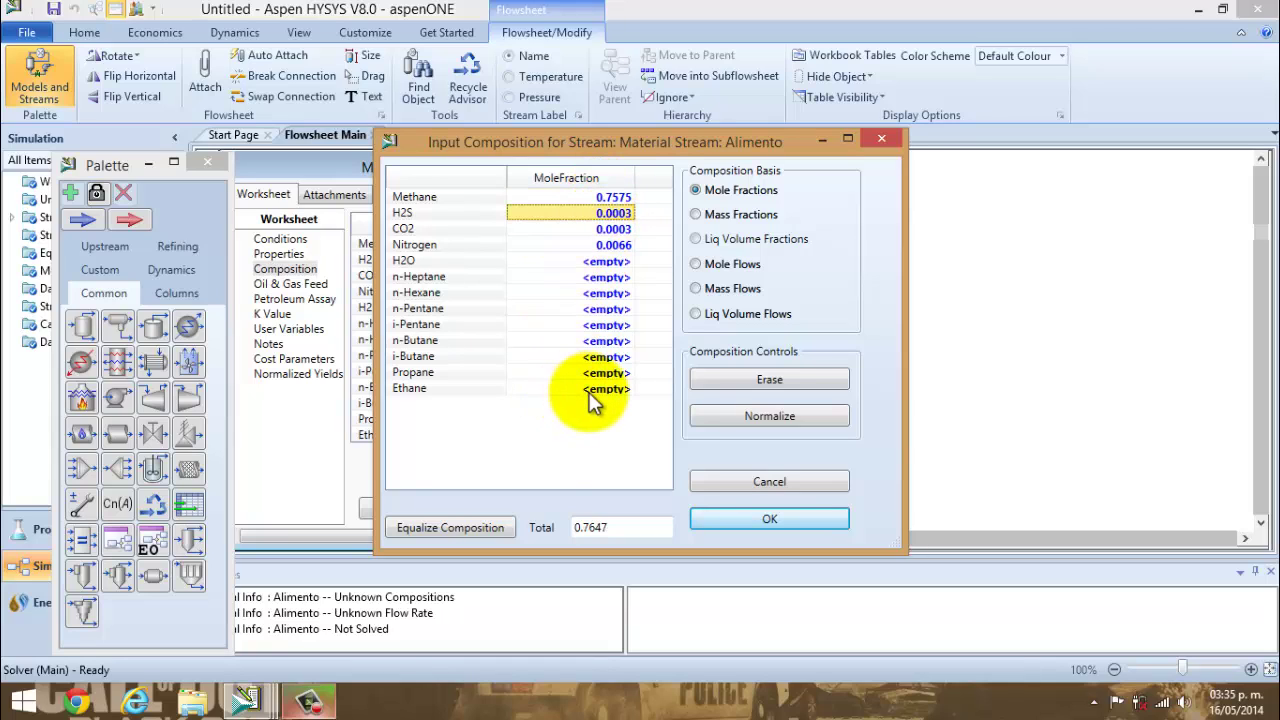
{"action": "left_click", "coordinate": [591, 390]}
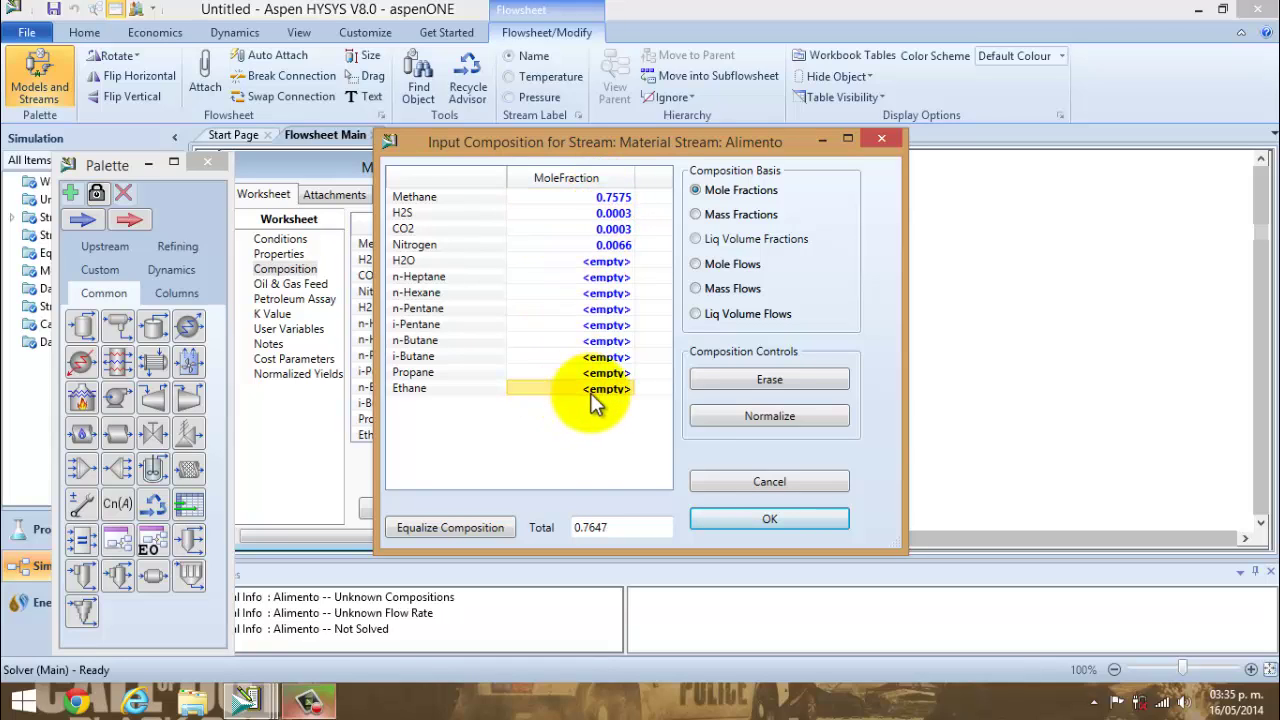
{"action": "left_click", "coordinate": [593, 393]}
{"action": "type", "text": ".1709"}
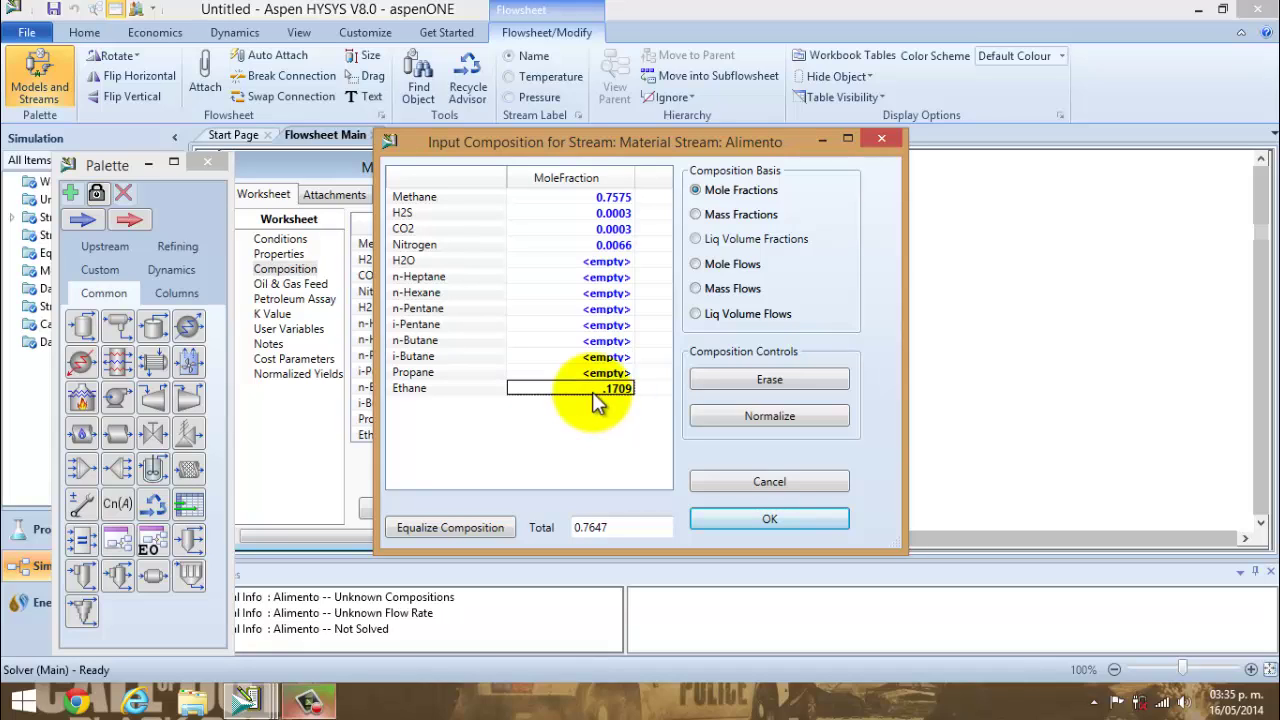
Set the propane mole fraction to 0.0413 and the i-butane mole fraction to 0.0068.
{"action": "left_click", "coordinate": [611, 374]}
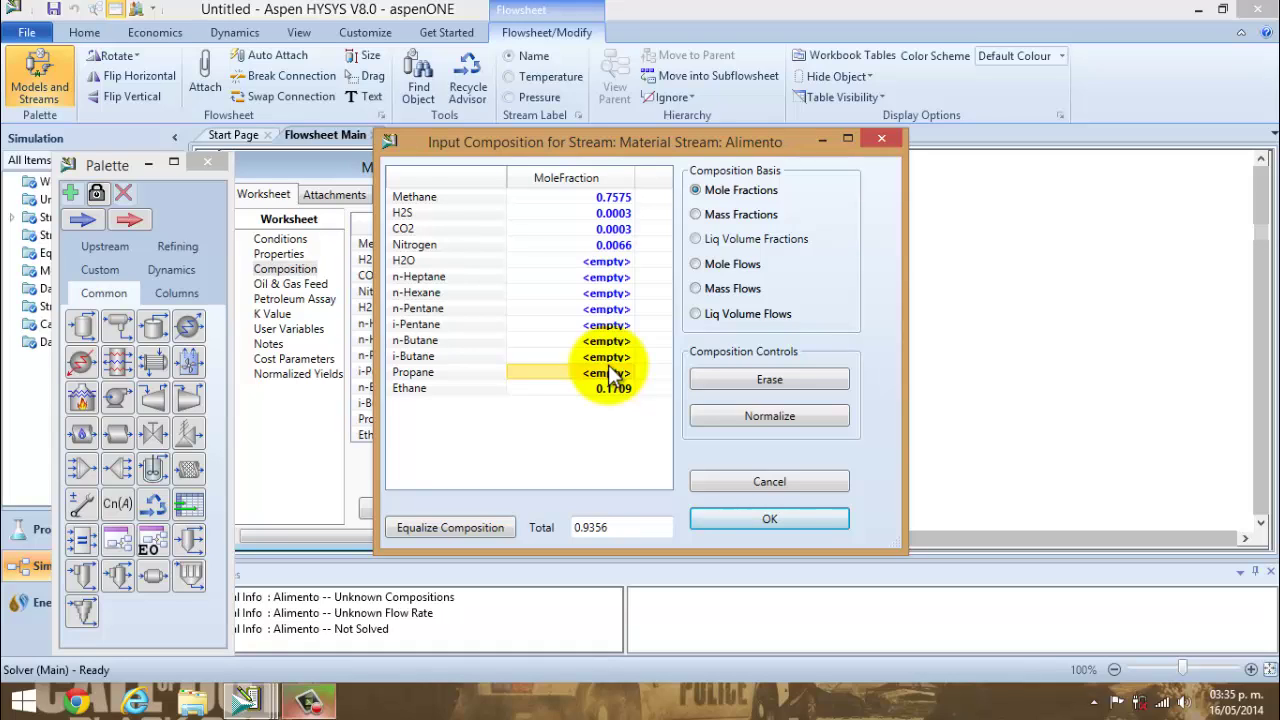
{"action": "left_click", "coordinate": [611, 372]}
{"action": "type", "text": ".0413"}
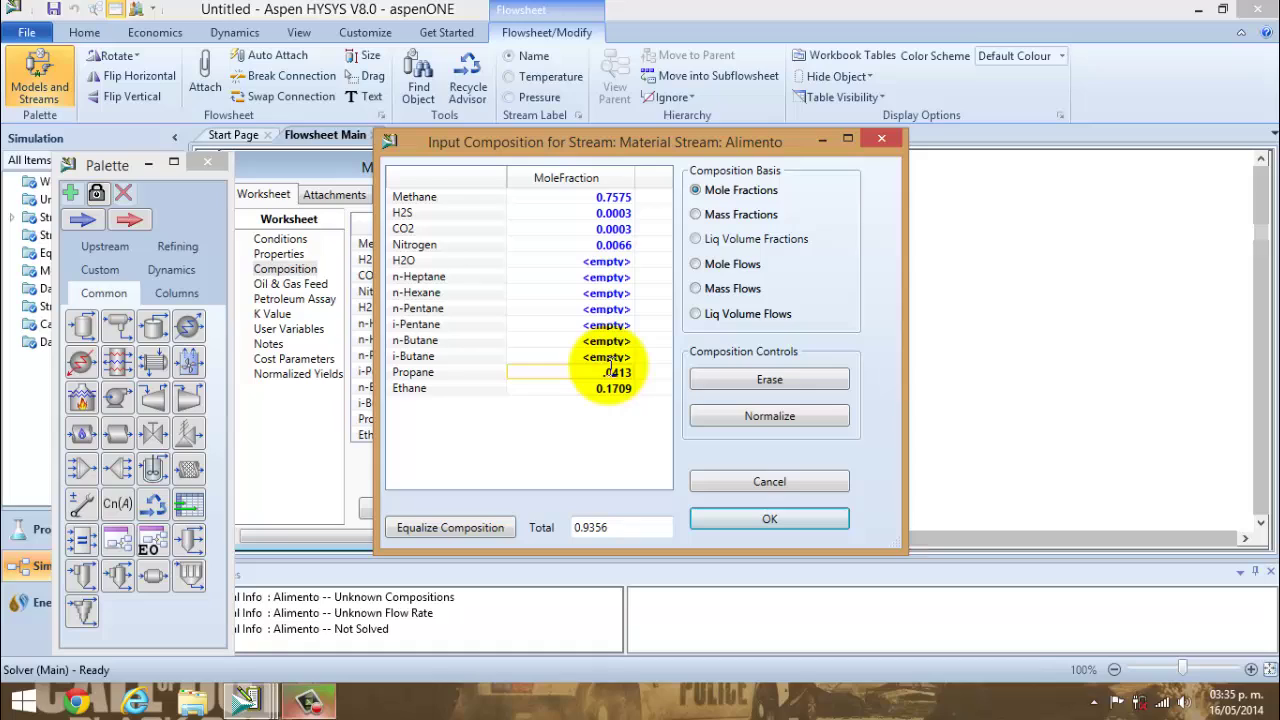
{"action": "key", "text": "Return"}
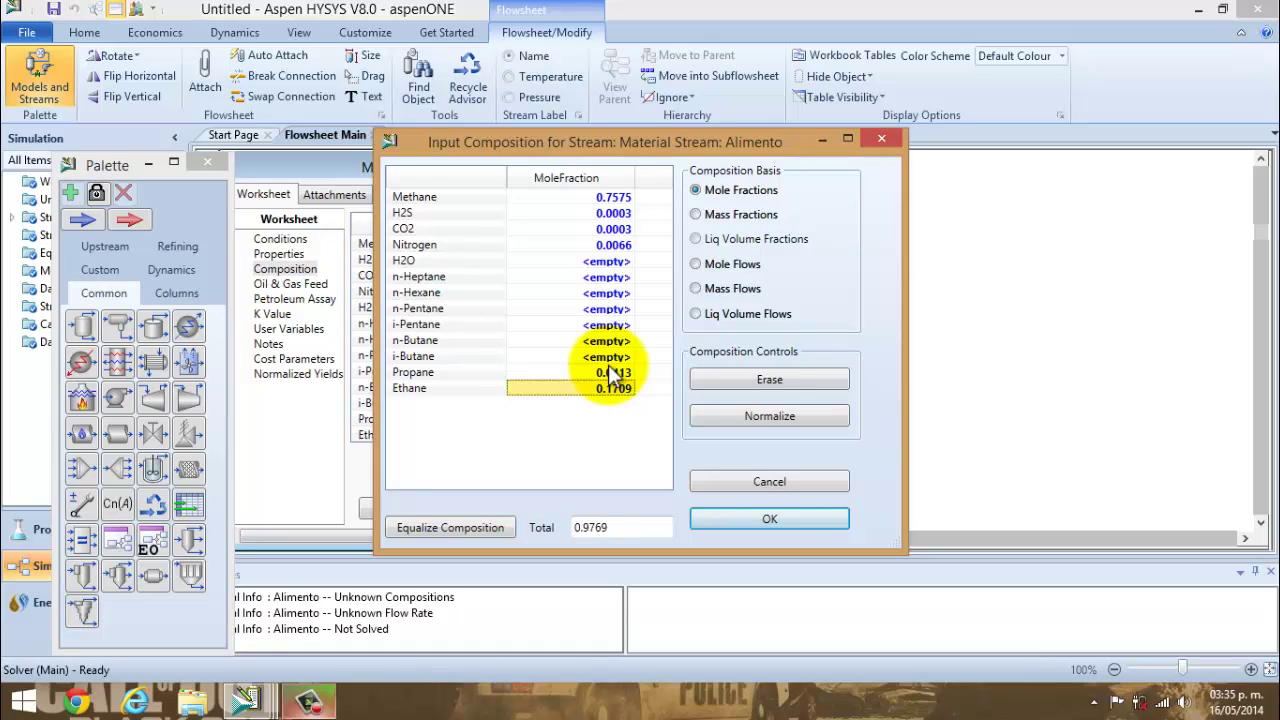
{"action": "left_click", "coordinate": [610, 360]}
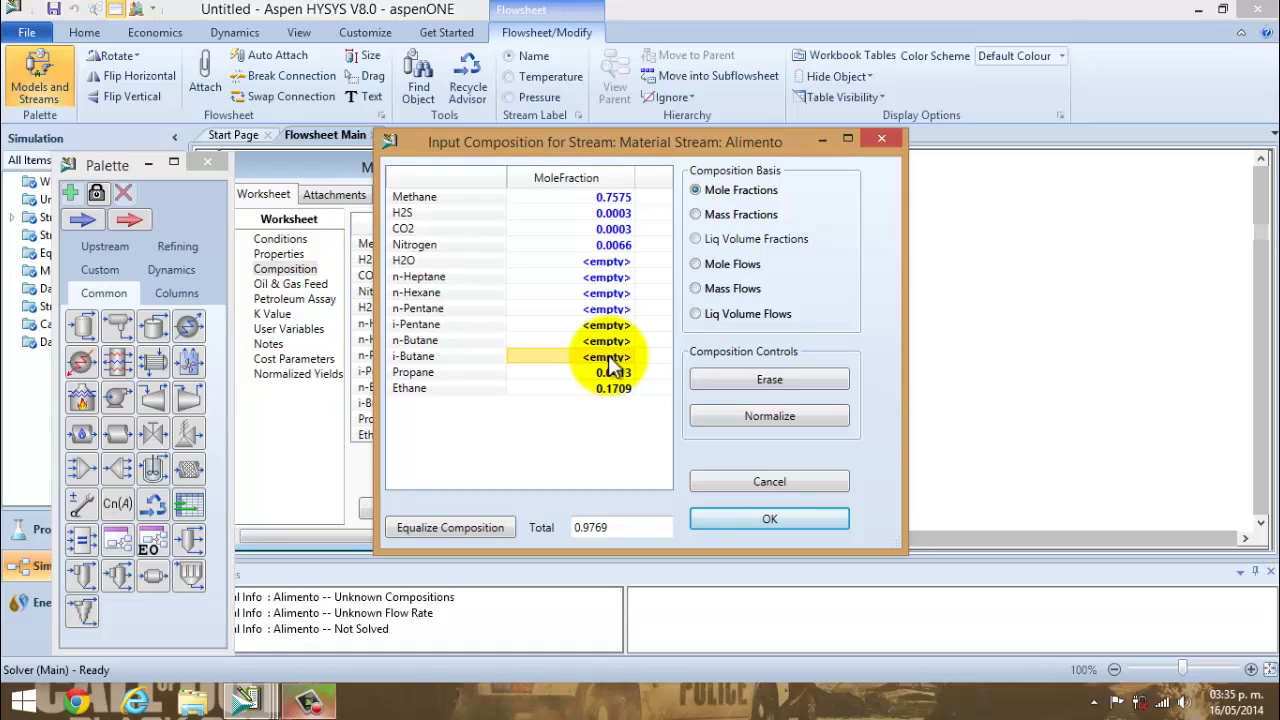
{"action": "left_click", "coordinate": [612, 362]}
{"action": "type", "text": ".00"}
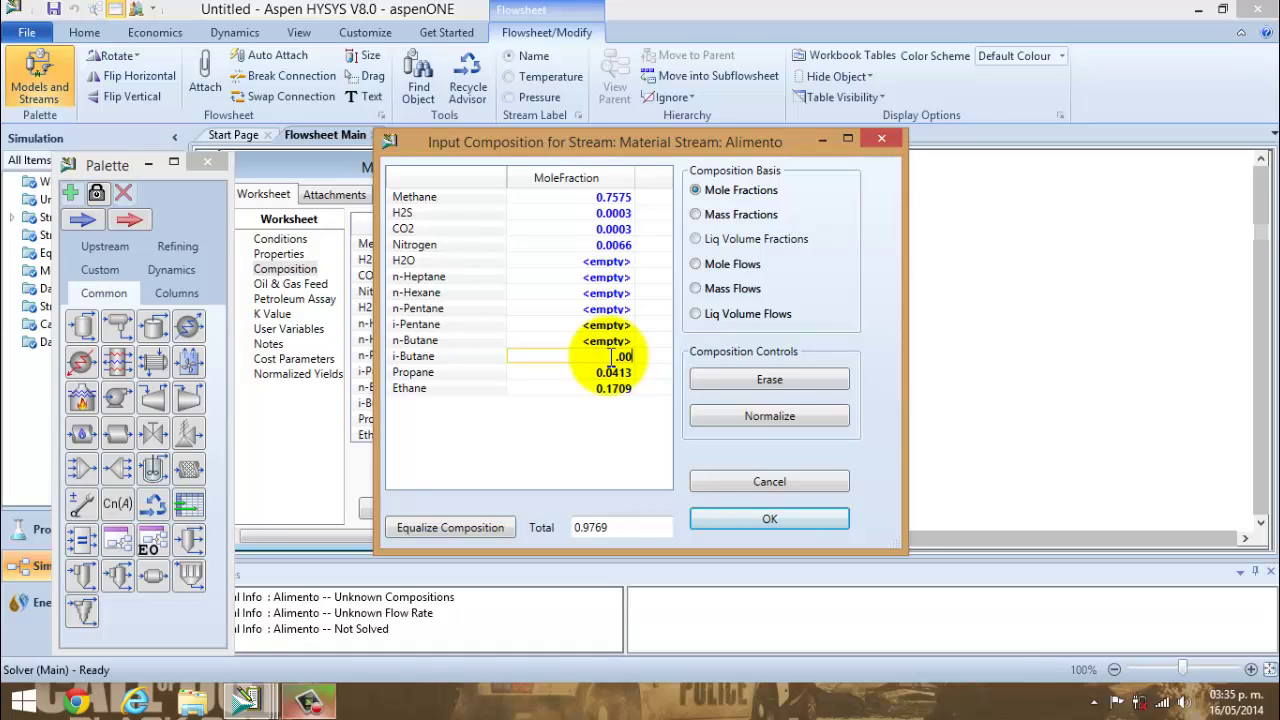
{"action": "type", "text": "68"}
{"action": "key", "text": "Return"}
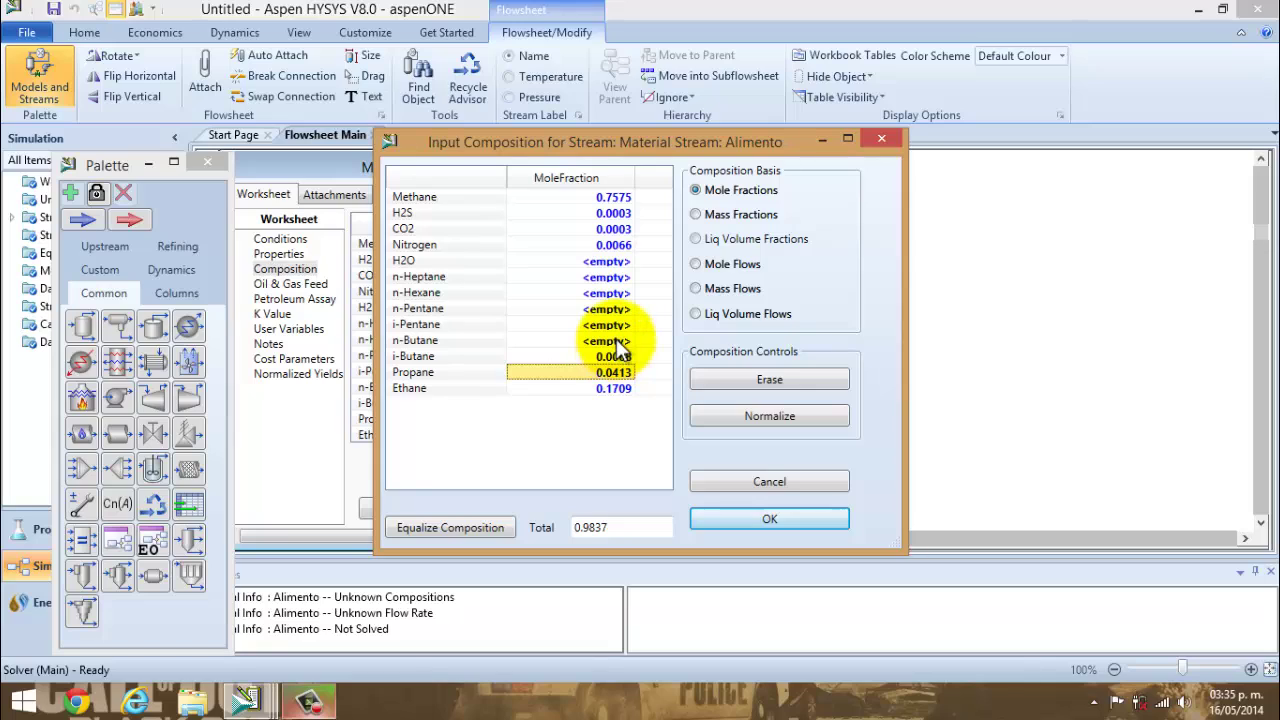
Set the n-butane mole fraction to 0.0101 and the i-pentane mole fraction to 0.0028.
{"action": "left_click", "coordinate": [615, 341]}
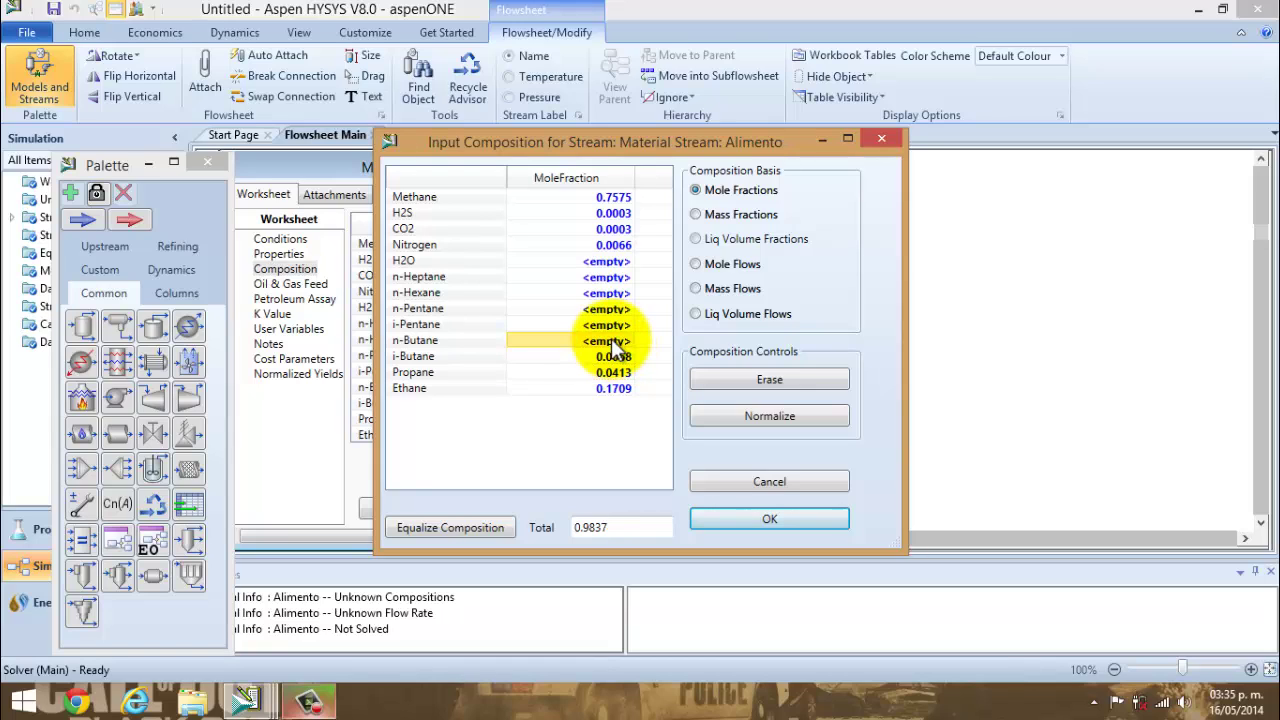
{"action": "left_click", "coordinate": [614, 341]}
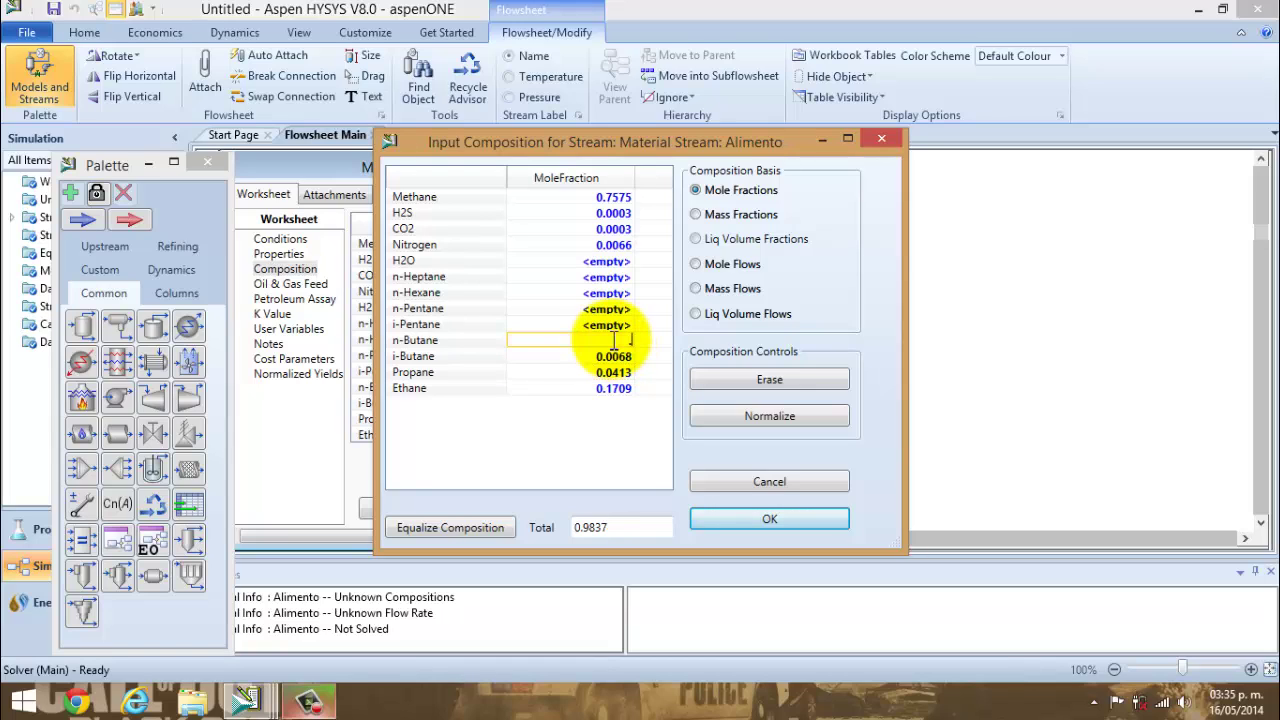
{"action": "type", "text": ".0101"}
{"action": "key", "text": "Return"}
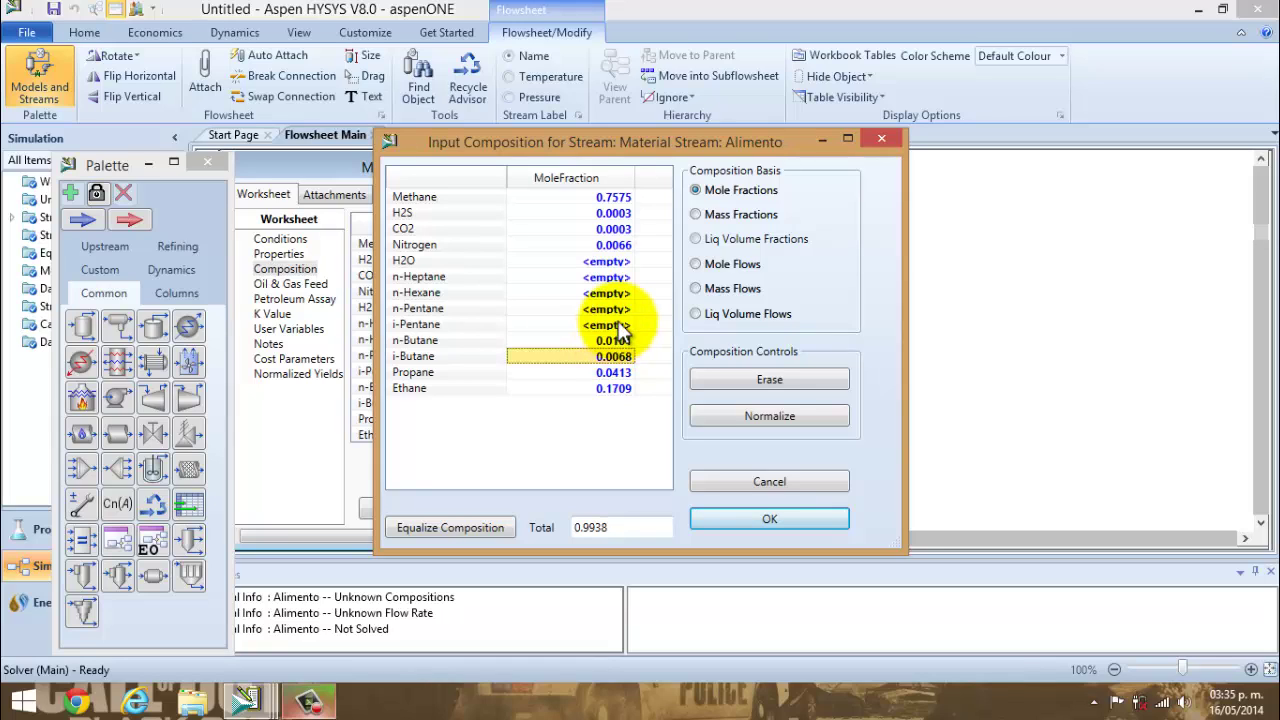
{"action": "left_click", "coordinate": [620, 326]}
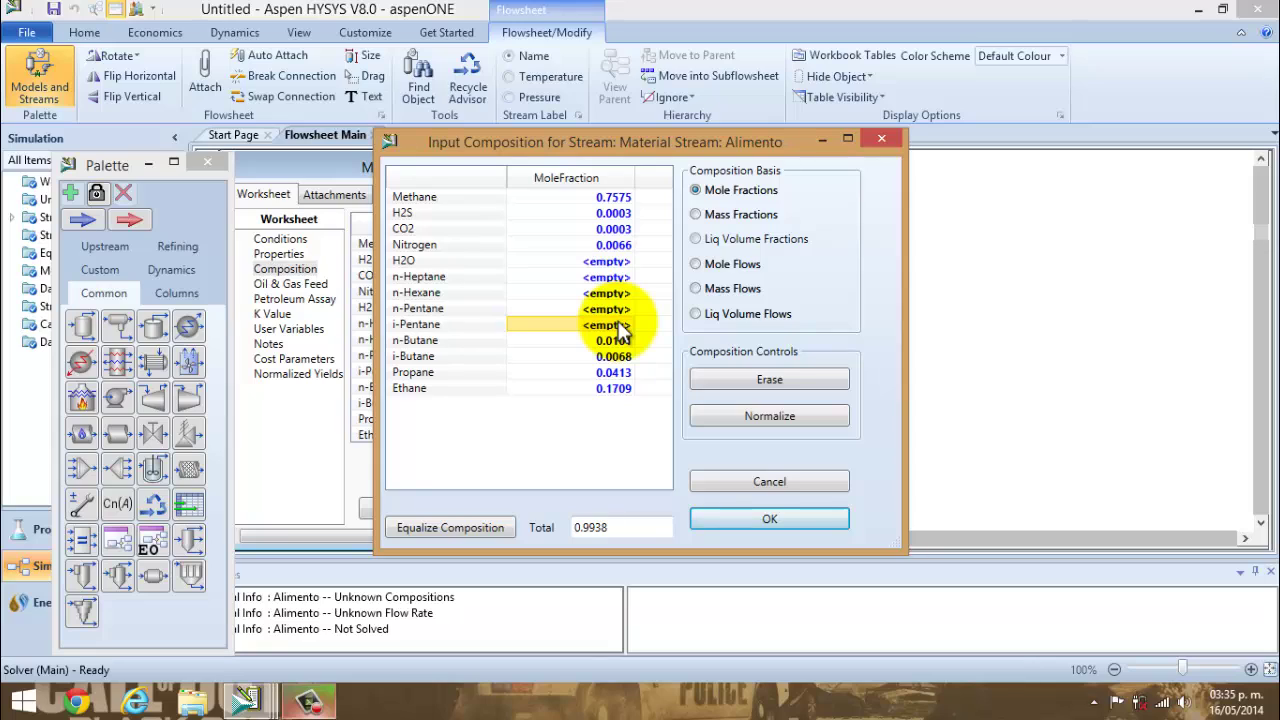
{"action": "type", "text": ".00"}
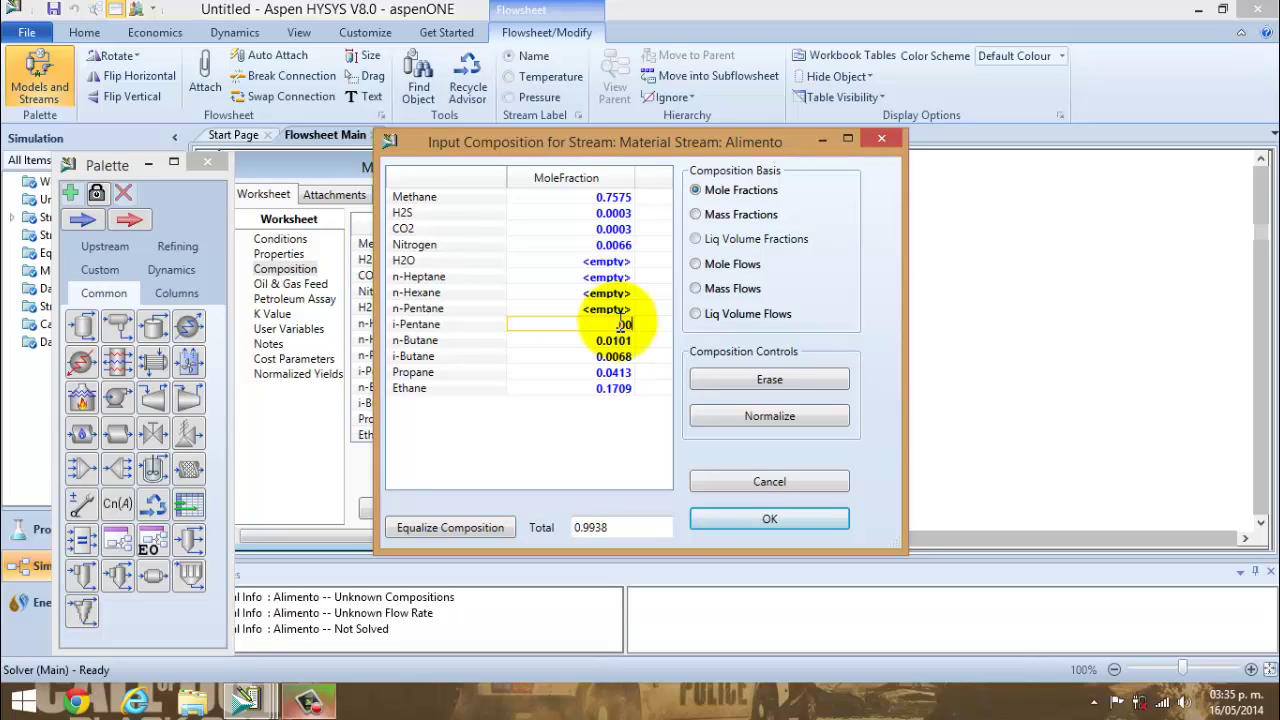
{"action": "type", "text": "28"}
{"action": "key", "text": "Return"}
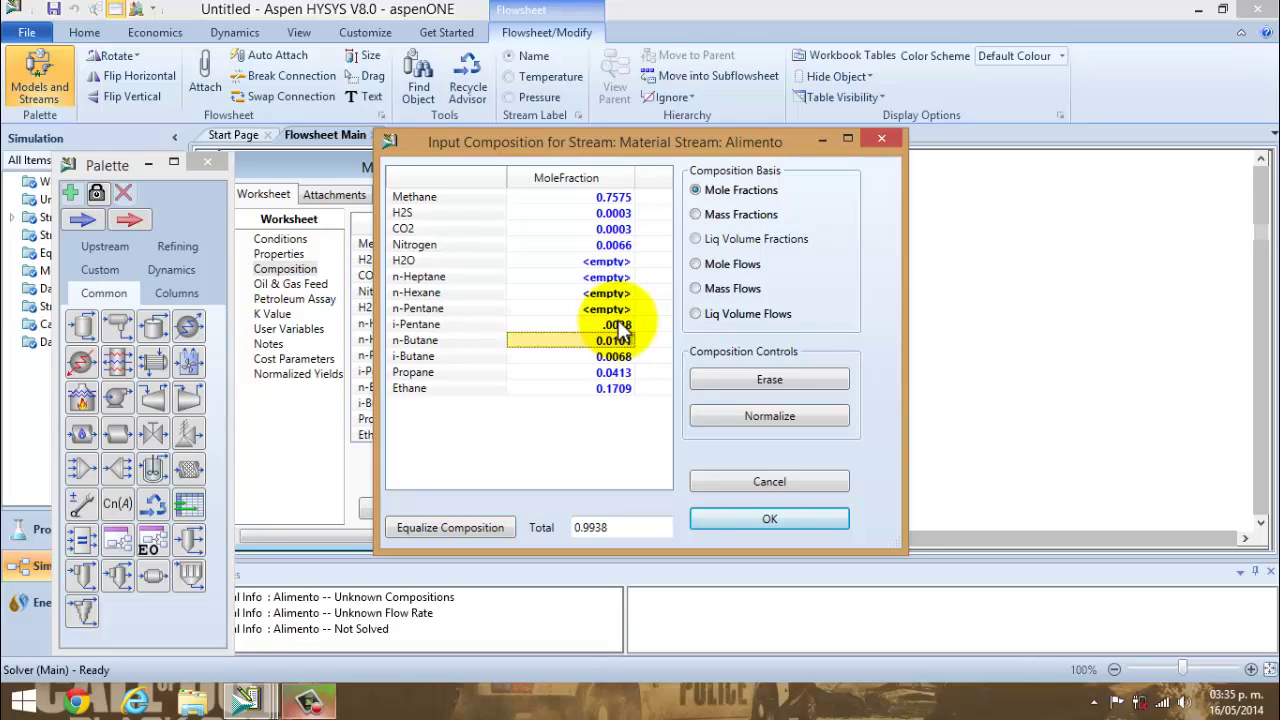
Set the n-pentane mole fraction to 0.0027 in the Alimento composition.
{"action": "key", "text": "Up"}
{"action": "key", "text": "Up"}
{"action": "type", "text": ".0027"}
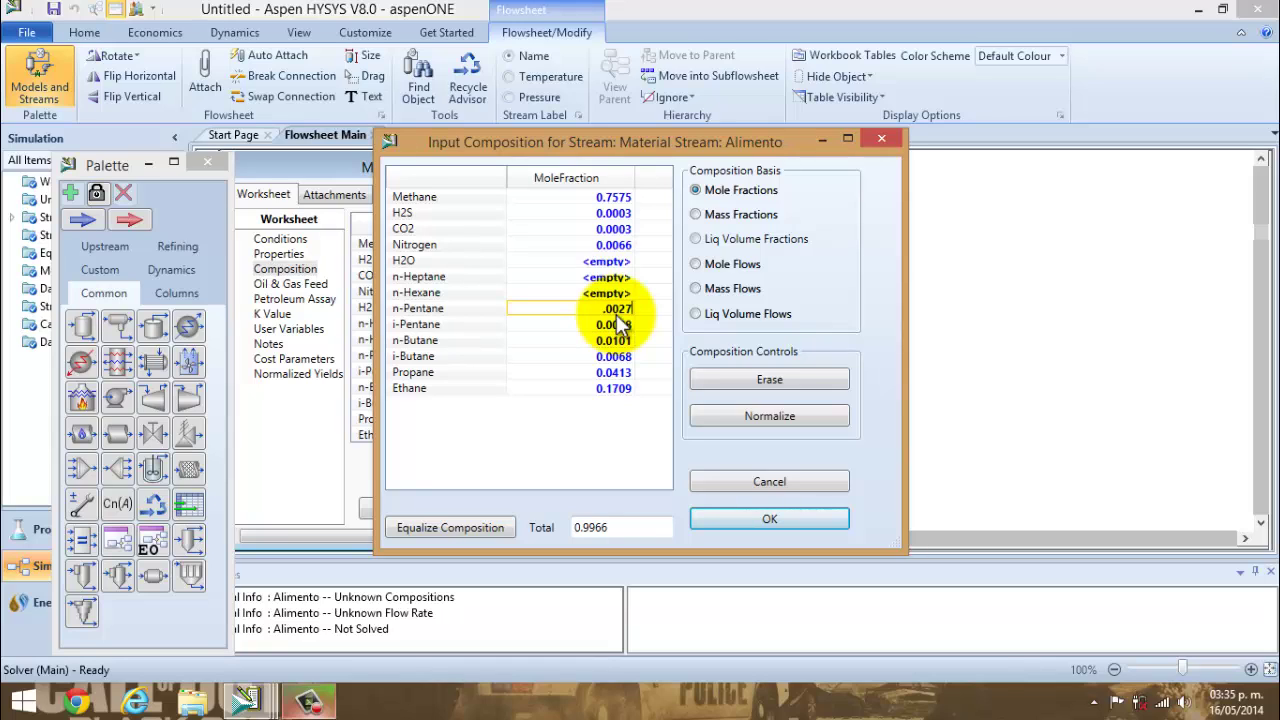
{"action": "key", "text": "Return"}
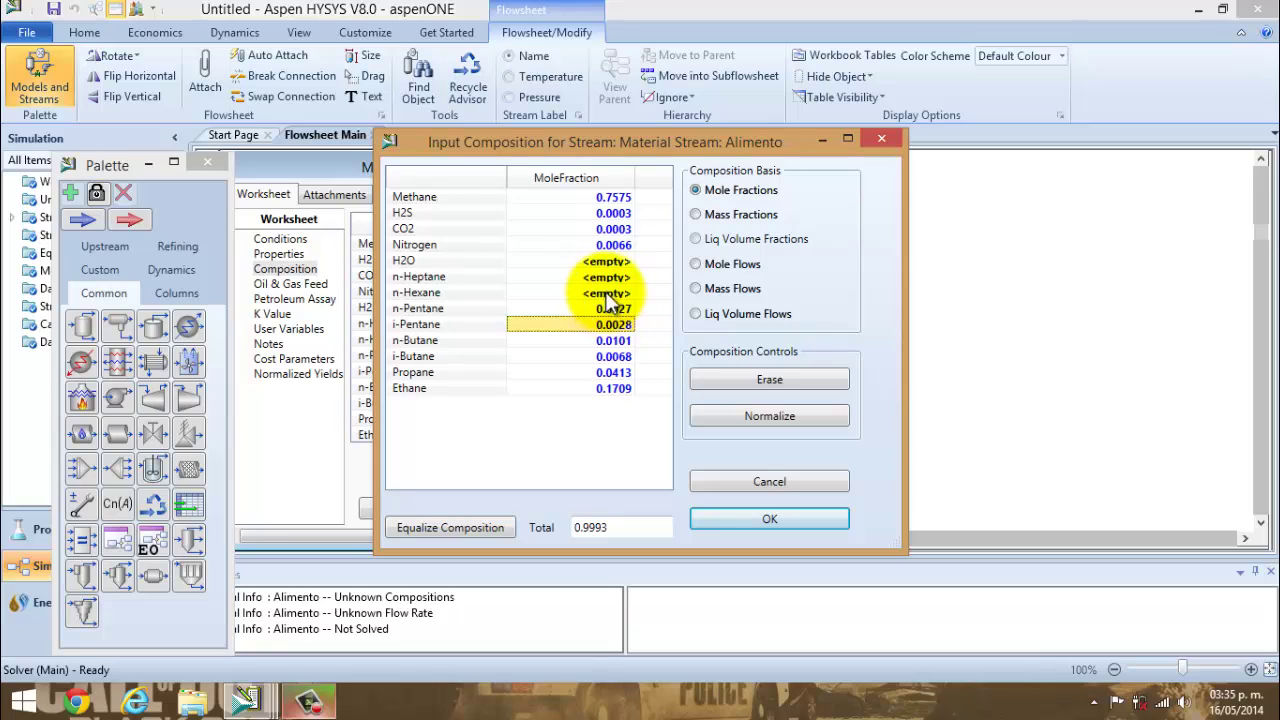
Enter mole fractions of 0.0006 for n-hexane and 0.0001 for n-heptane, and close the composition input without accepting it.
{"action": "key", "text": "Up"}
{"action": "key", "text": "Up"}
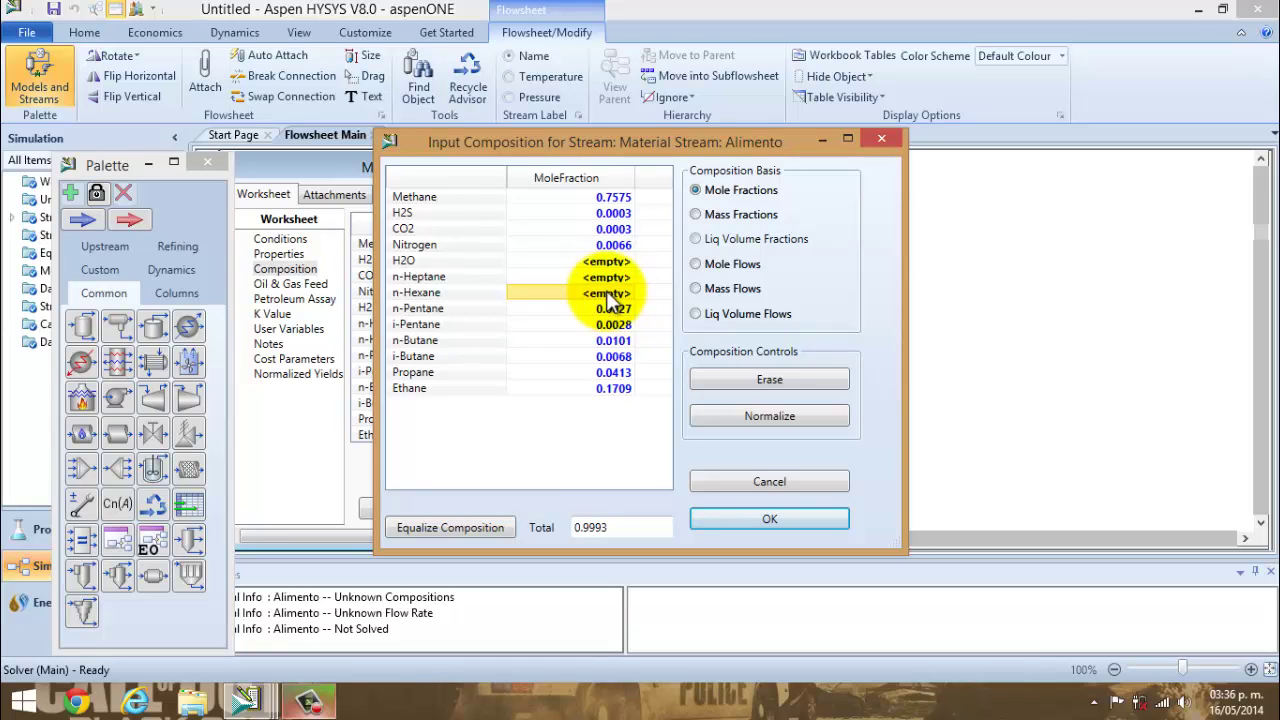
{"action": "type", "text": ".00"}
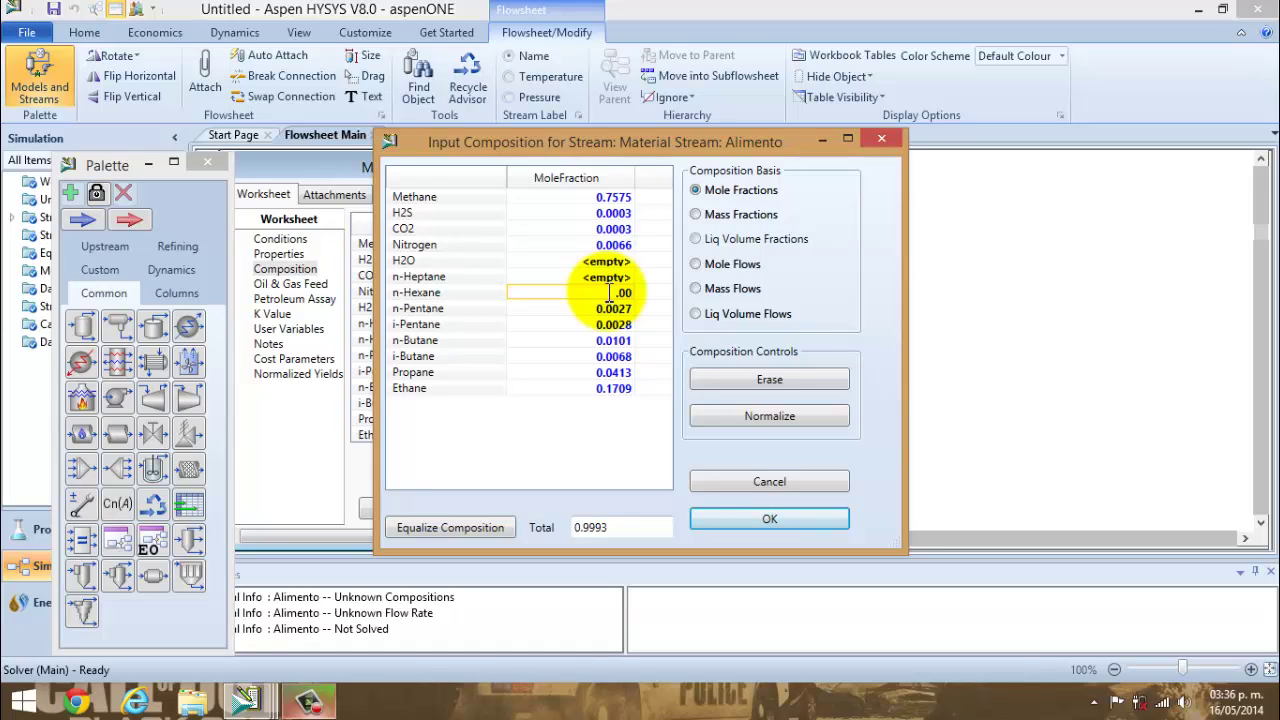
{"action": "type", "text": "06"}
{"action": "key", "text": "Return"}
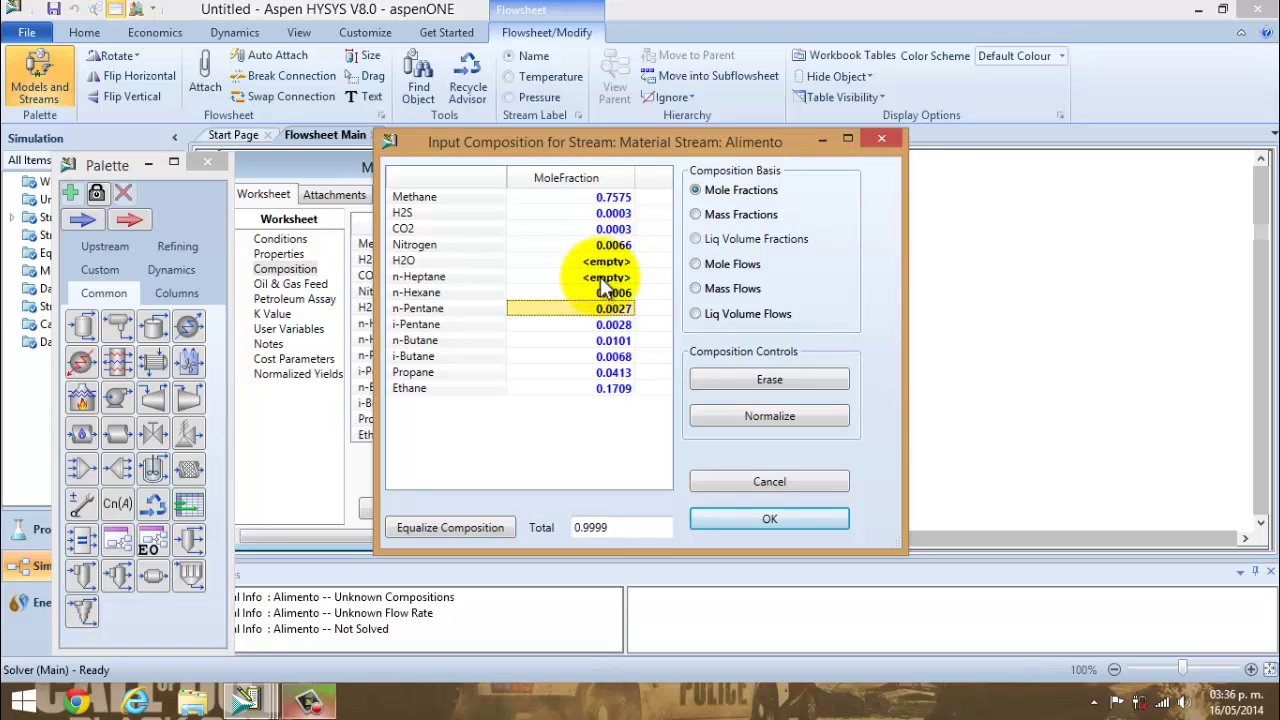
{"action": "left_click", "coordinate": [603, 277]}
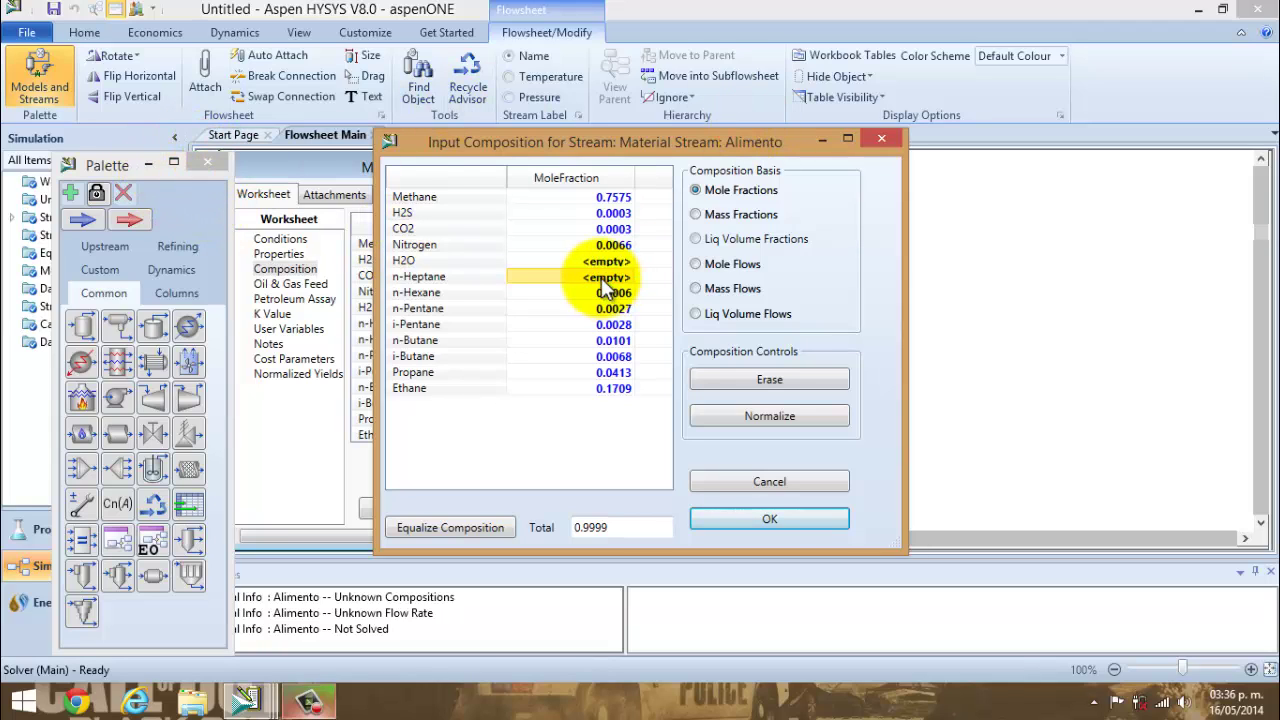
{"action": "type", "text": ".000"}
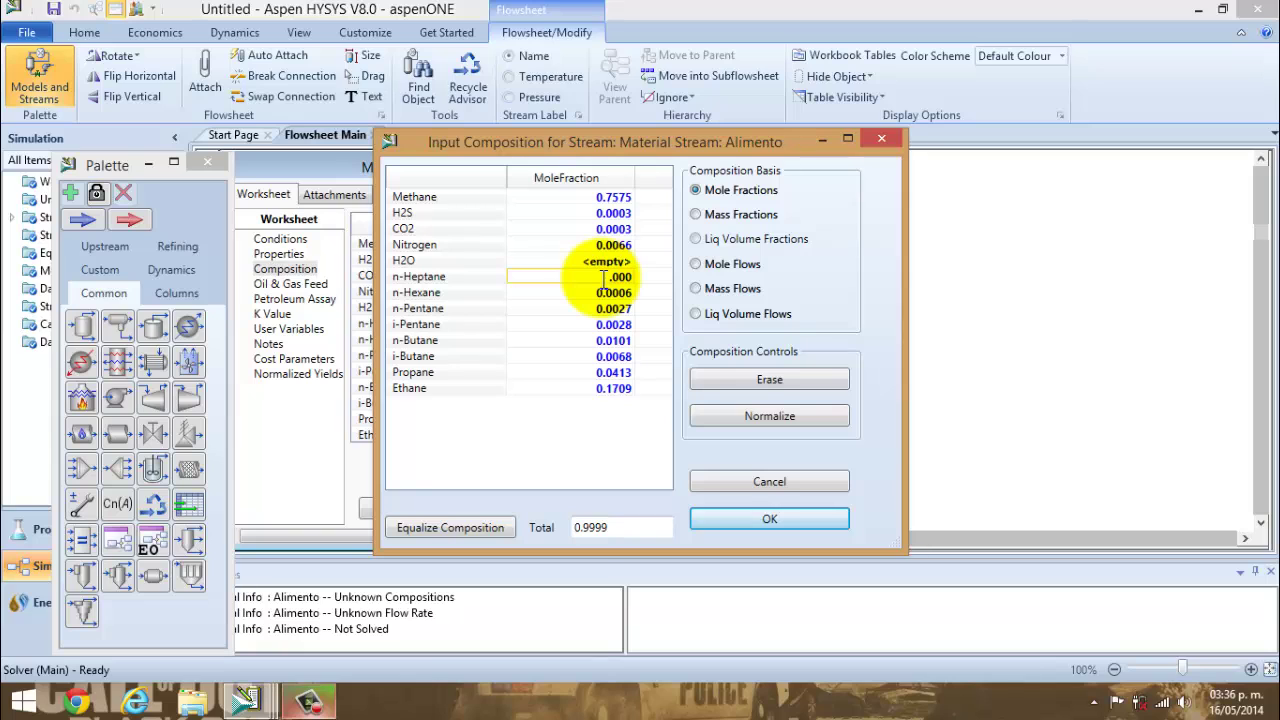
{"action": "type", "text": "1"}
{"action": "key", "text": "Return"}
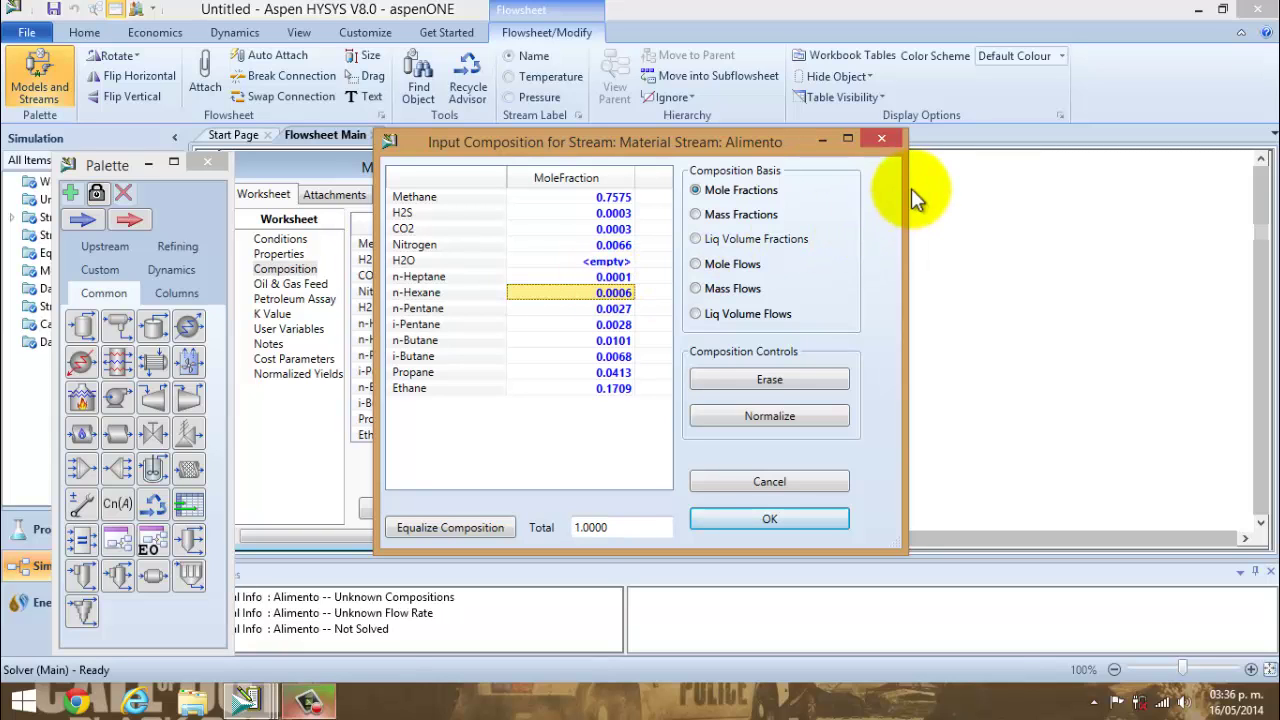
{"action": "left_click", "coordinate": [884, 139]}
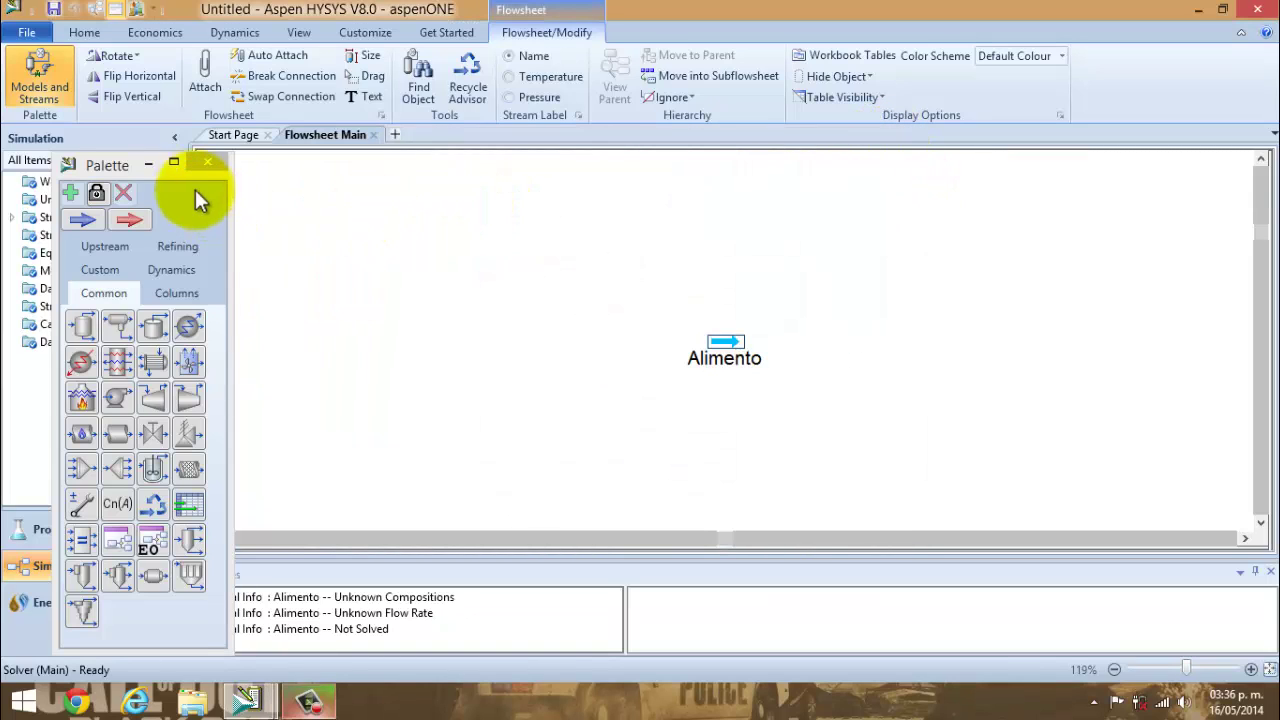
In the Properties environment, convert n-Heptane from Component List - 1 into a hypothetical component, replacing all instances.
{"action": "left_click", "coordinate": [209, 162]}
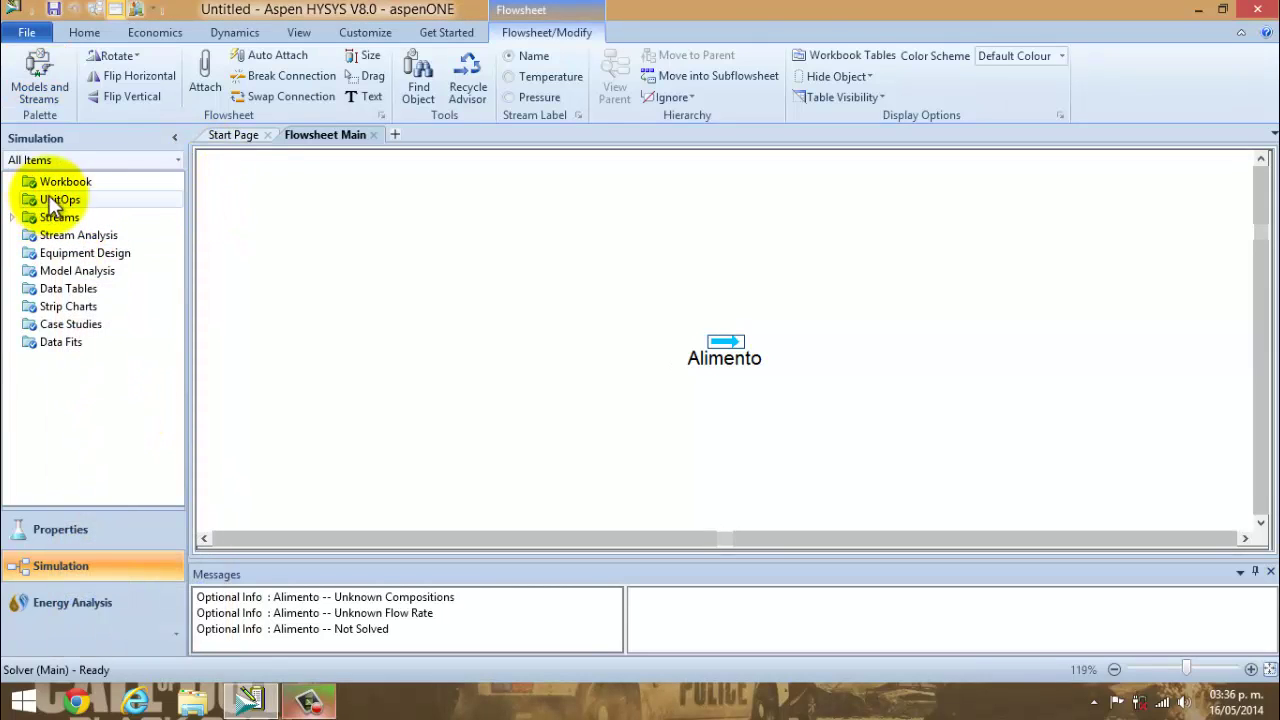
{"action": "left_click", "coordinate": [86, 520]}
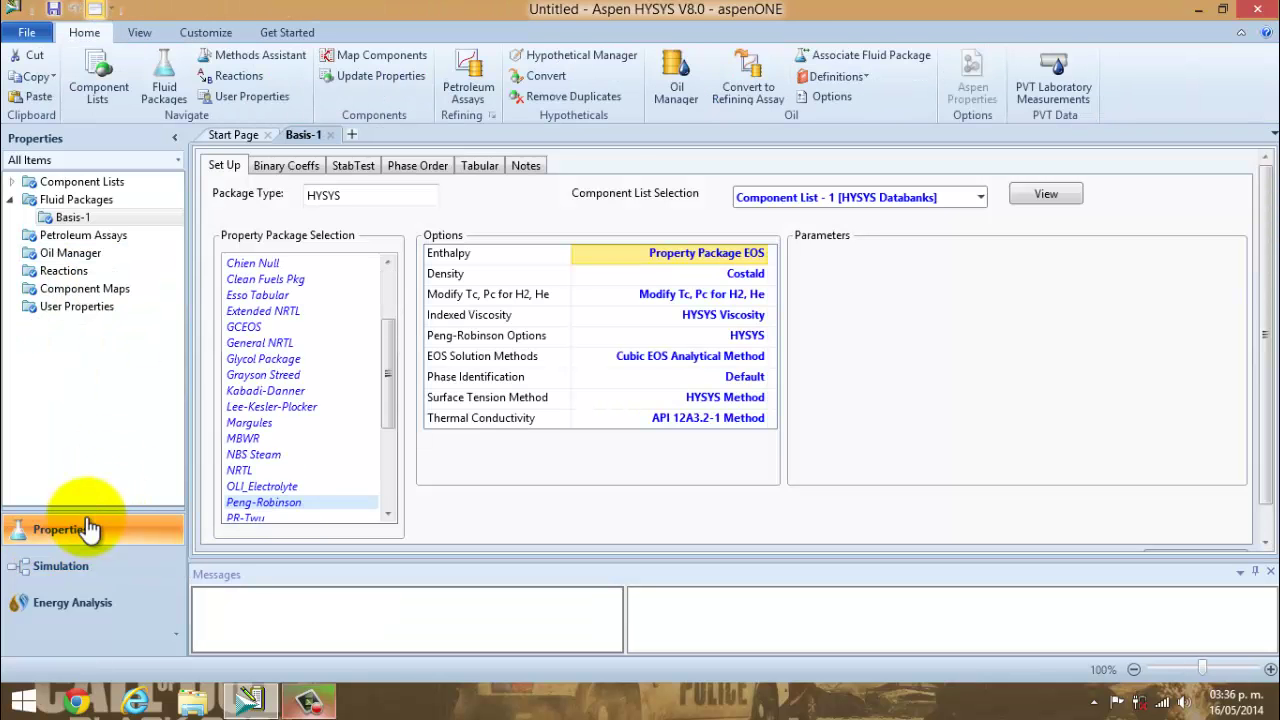
{"action": "left_click", "coordinate": [548, 76]}
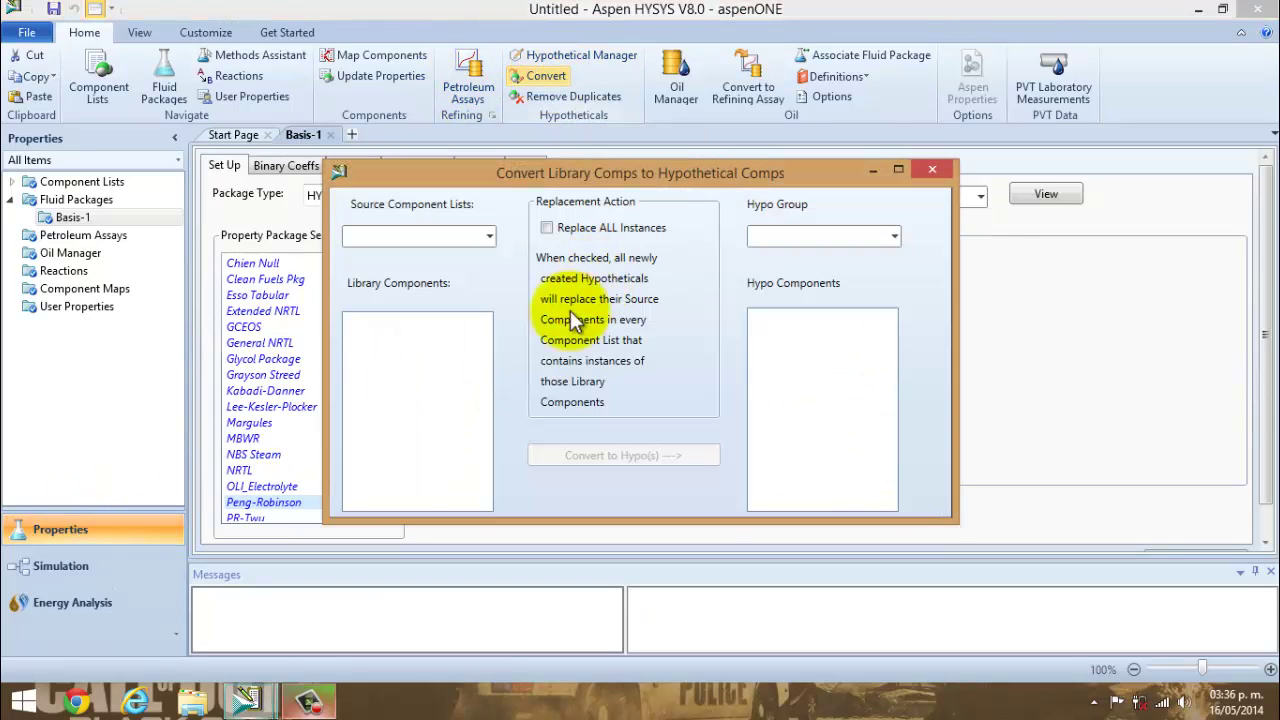
{"action": "left_click", "coordinate": [489, 237]}
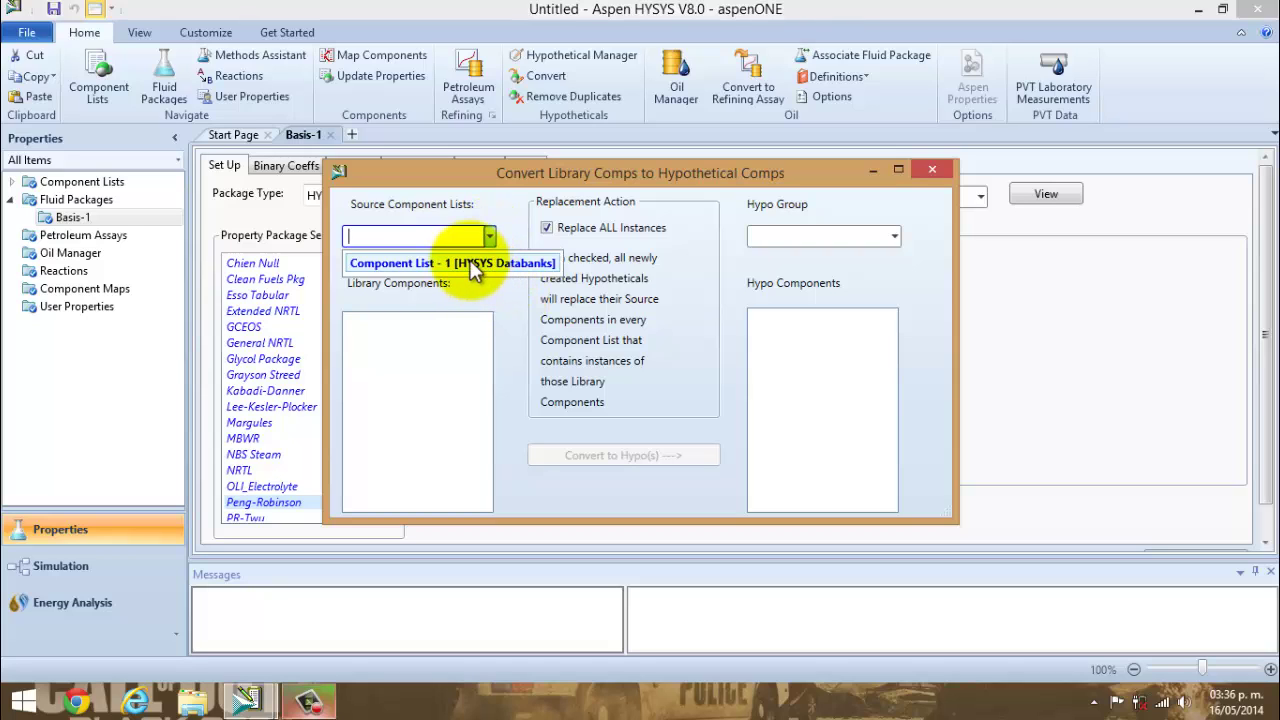
{"action": "left_click", "coordinate": [472, 265]}
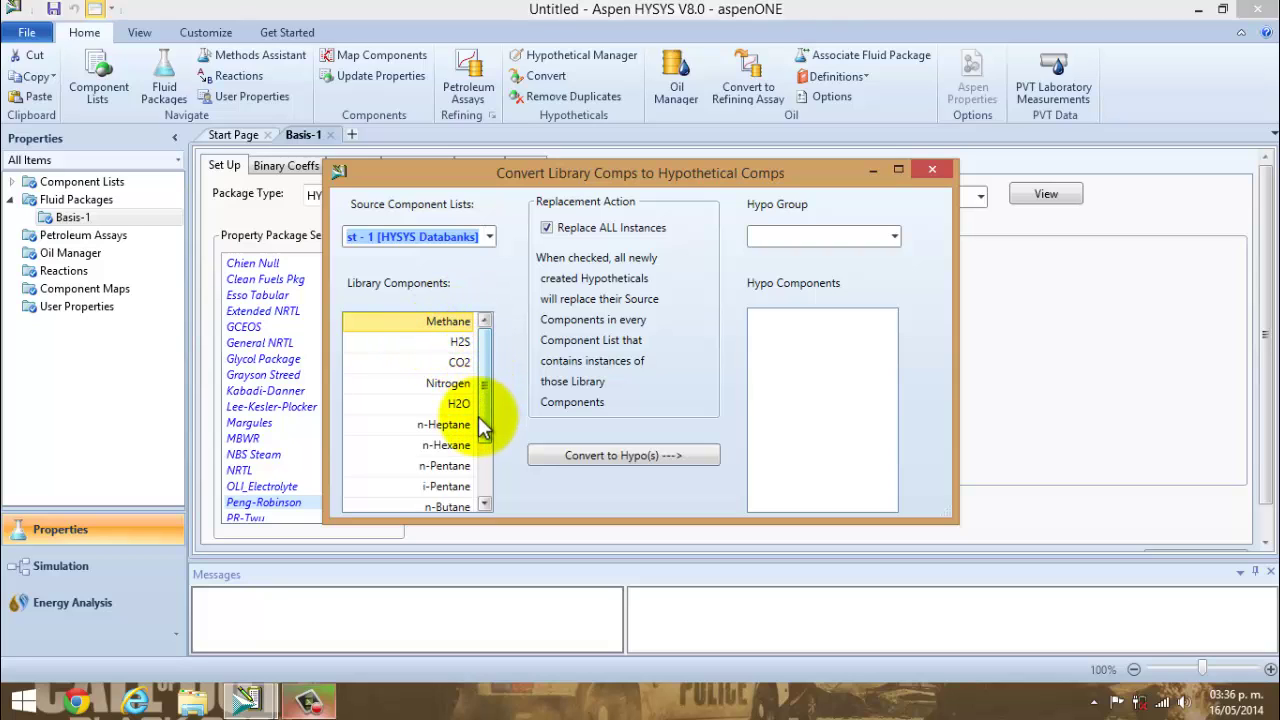
{"action": "left_click", "coordinate": [460, 426]}
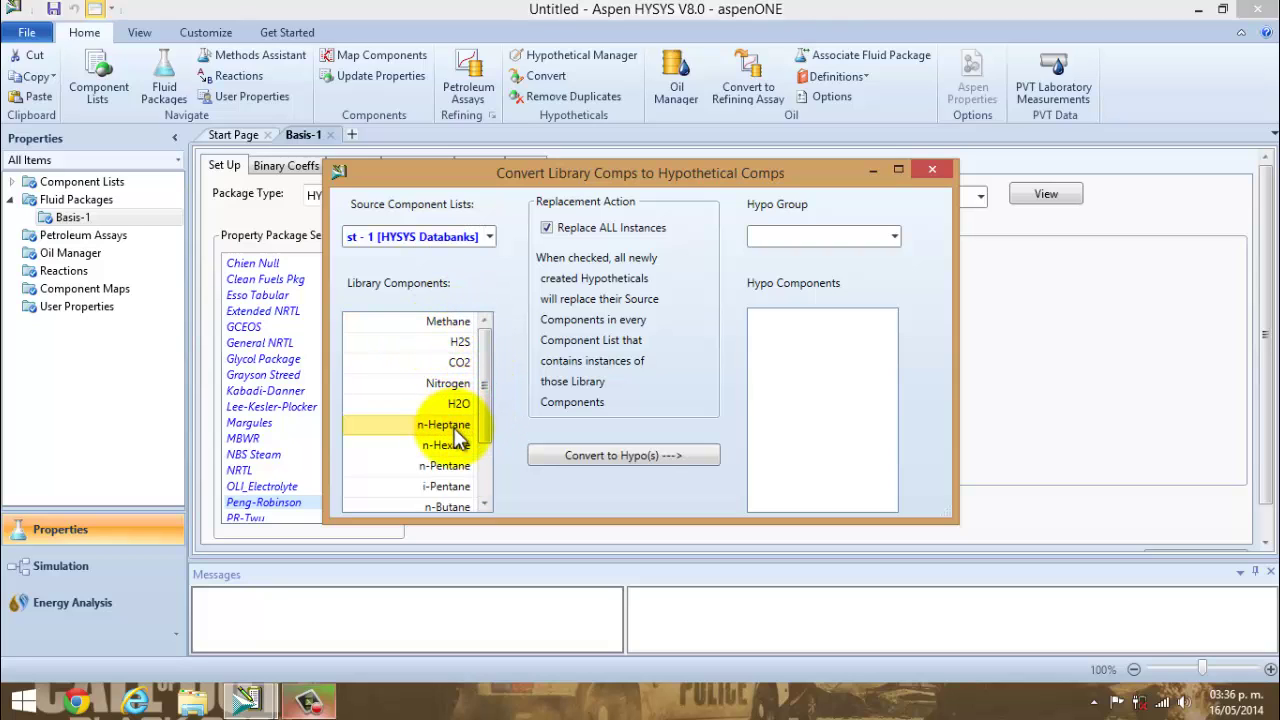
{"action": "left_click", "coordinate": [643, 458]}
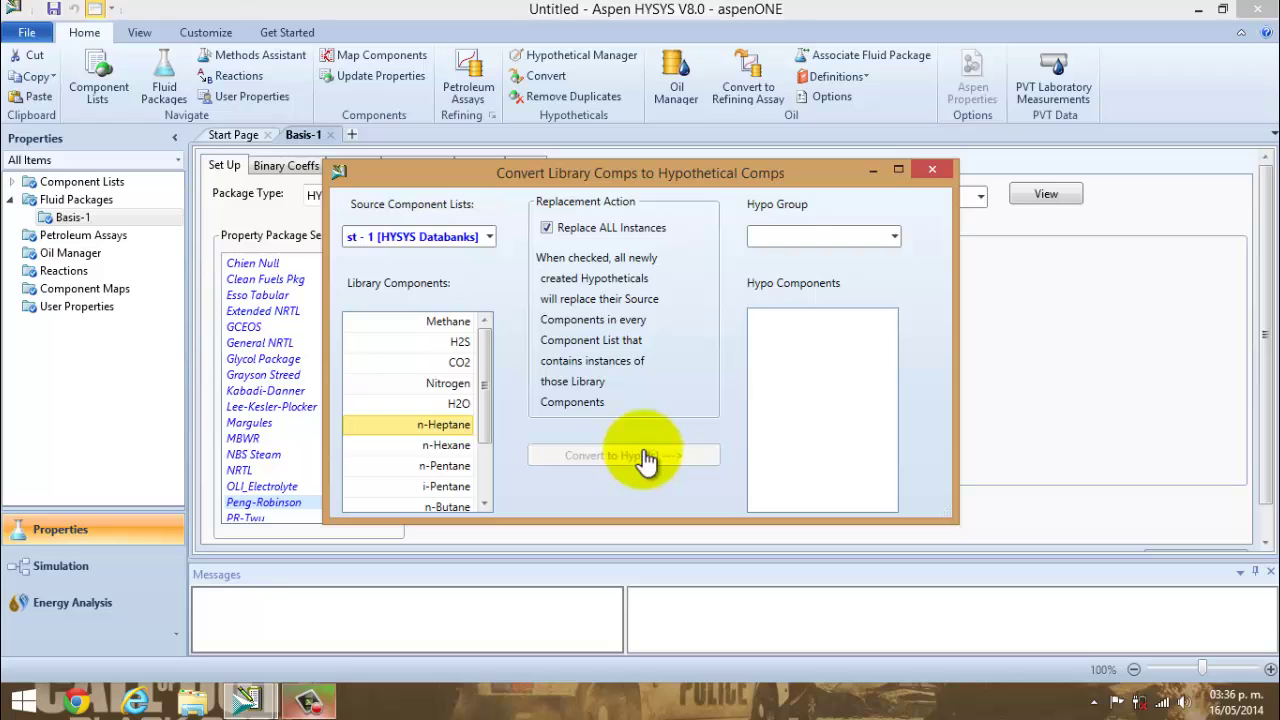
Rename the hypothetical n-Heptane component as C7+.
{"action": "double_click", "coordinate": [844, 322]}
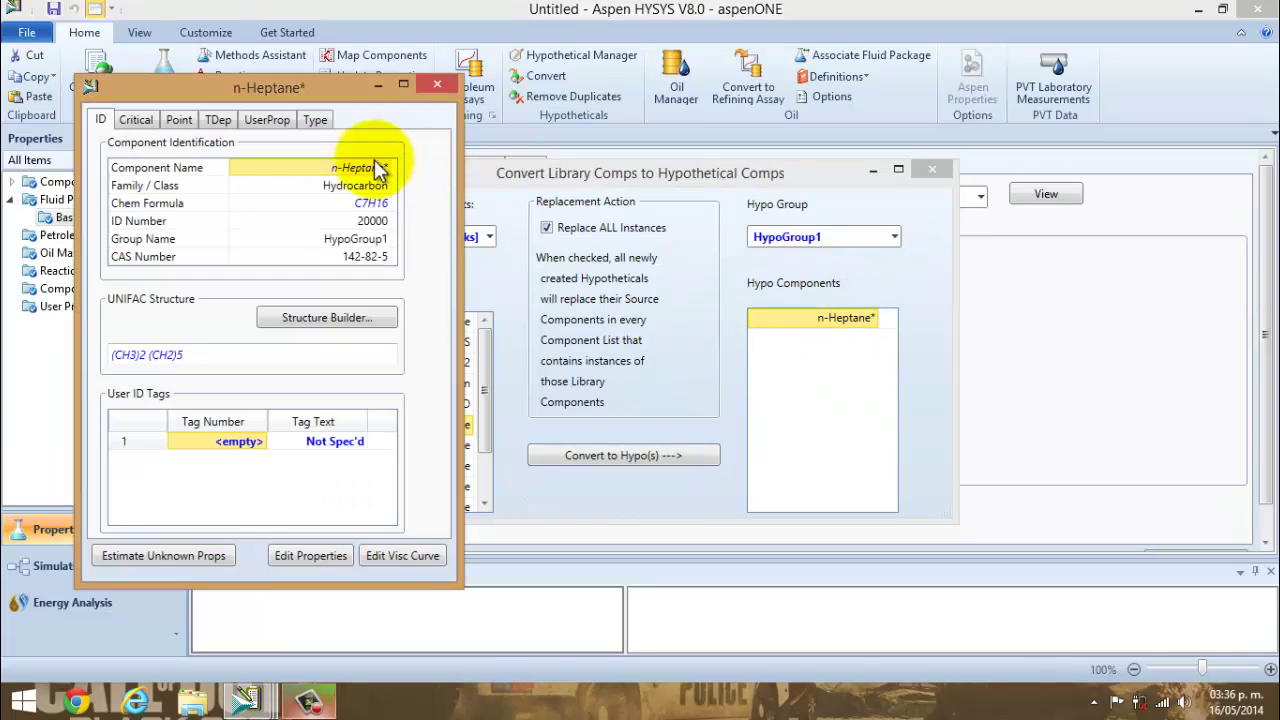
{"action": "left_click", "coordinate": [372, 170]}
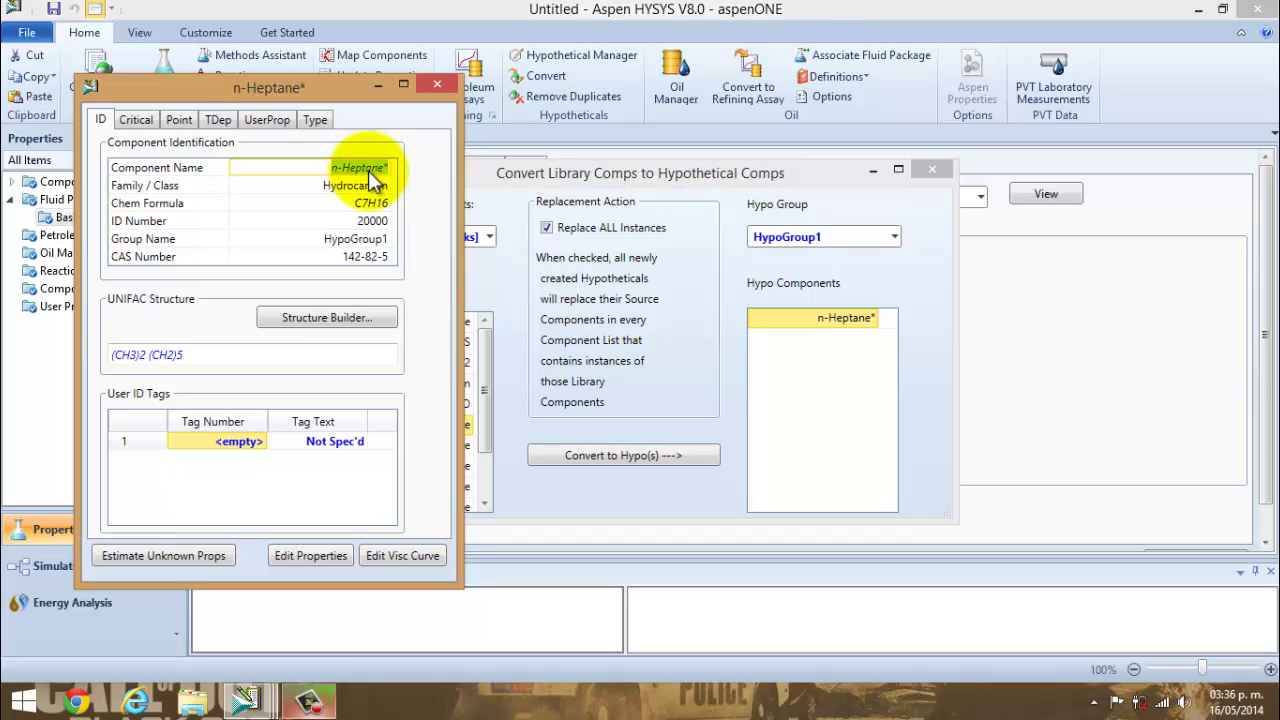
{"action": "type", "text": "C7+"}
{"action": "key", "text": "Return"}
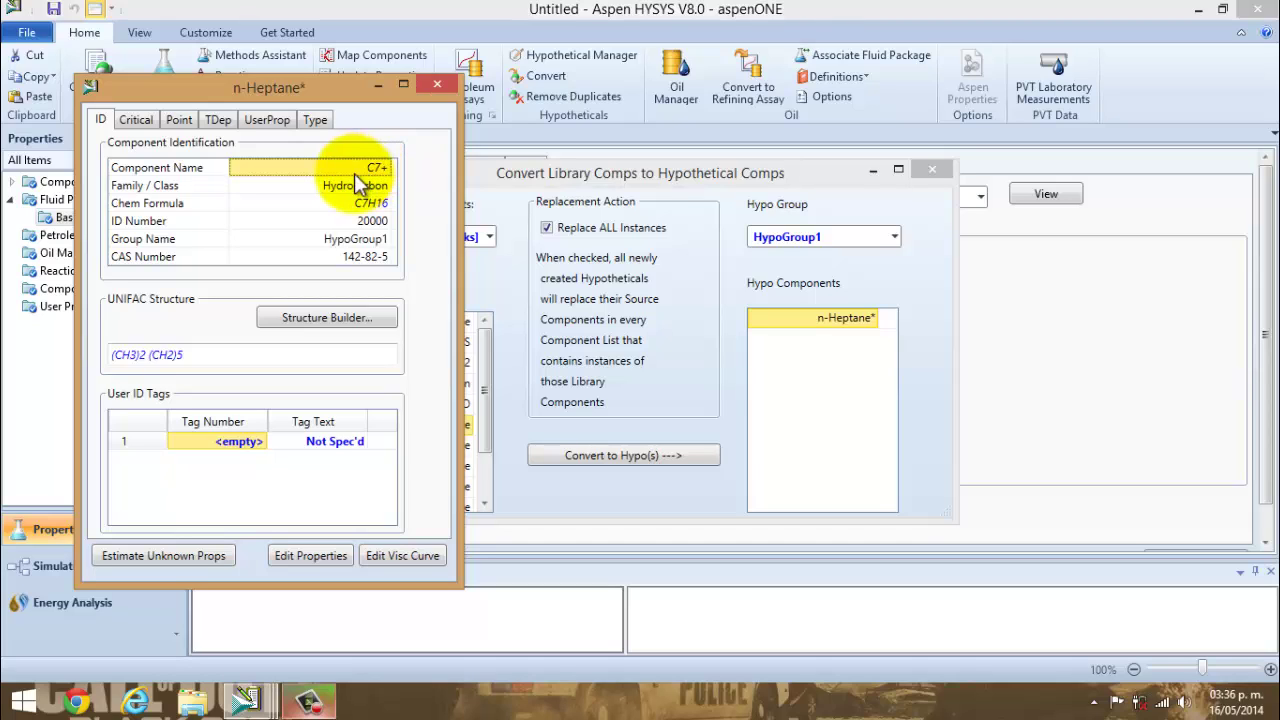
Set the normal boiling point of C7+ to 110 C, estimate its unknown properties and close the component conversion.
{"action": "left_click", "coordinate": [136, 120]}
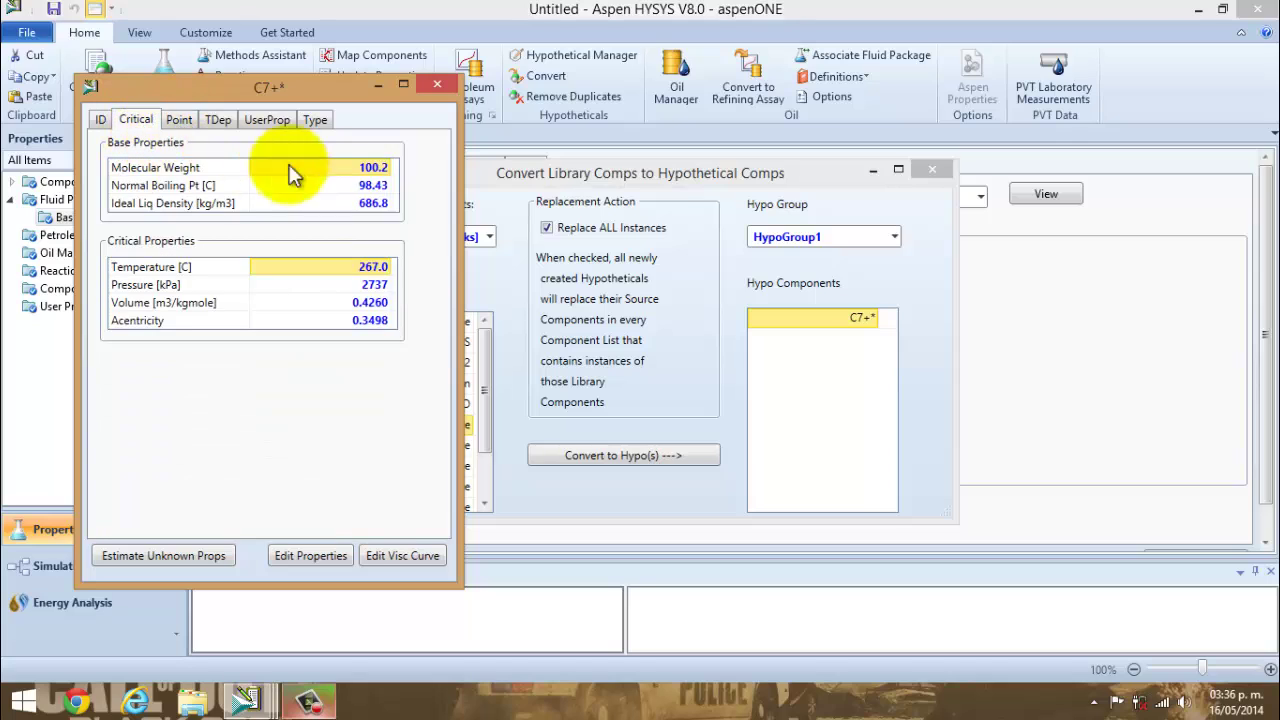
{"action": "left_click", "coordinate": [375, 186]}
{"action": "type", "text": "110"}
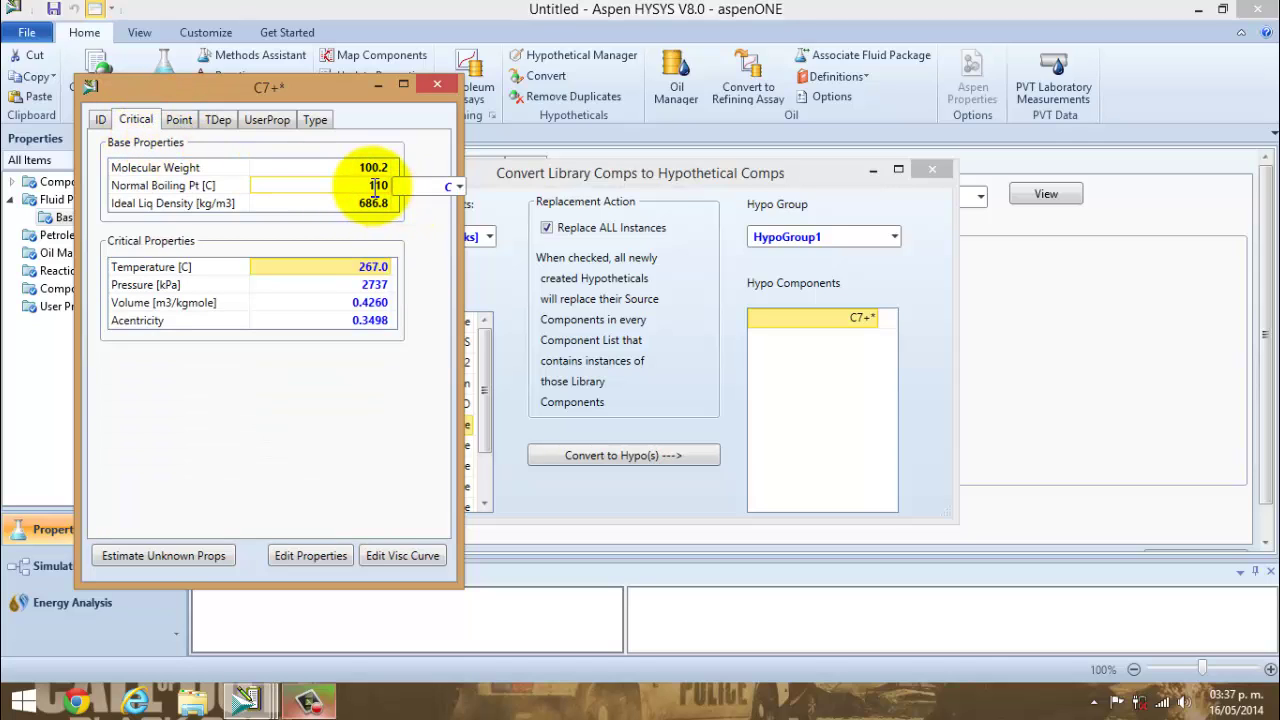
{"action": "key", "text": "Return"}
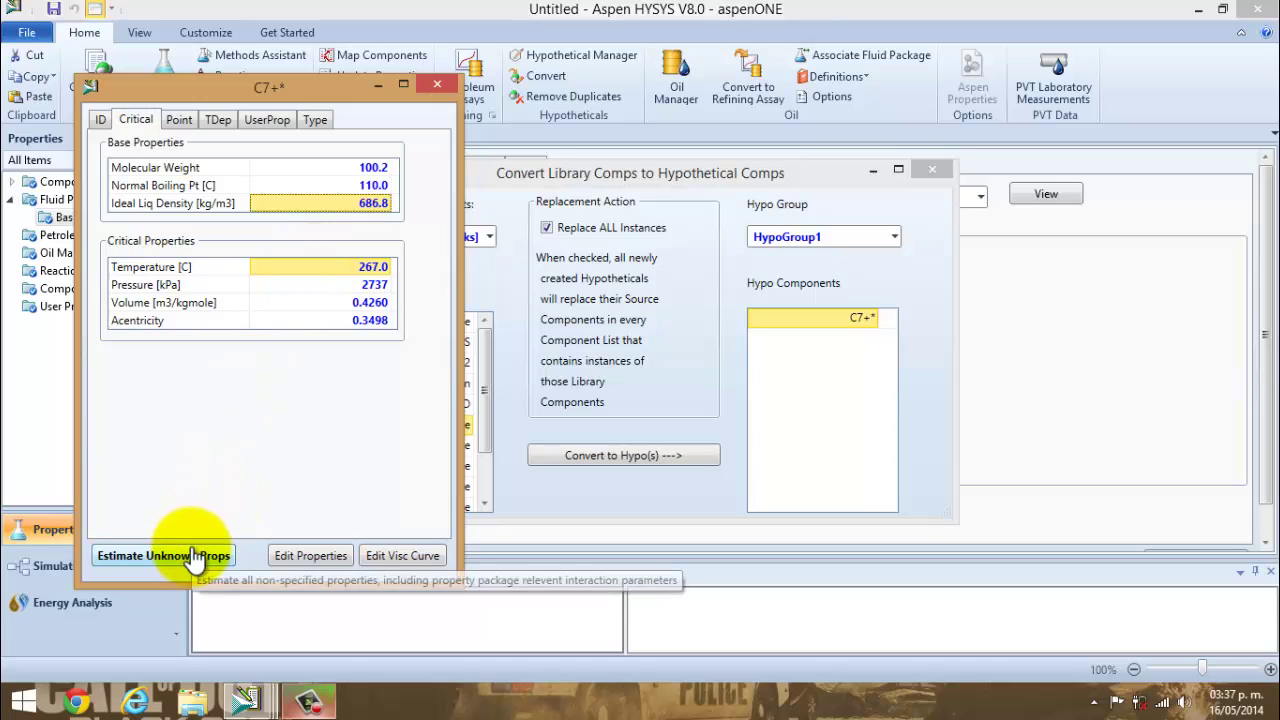
{"action": "left_click", "coordinate": [190, 556]}
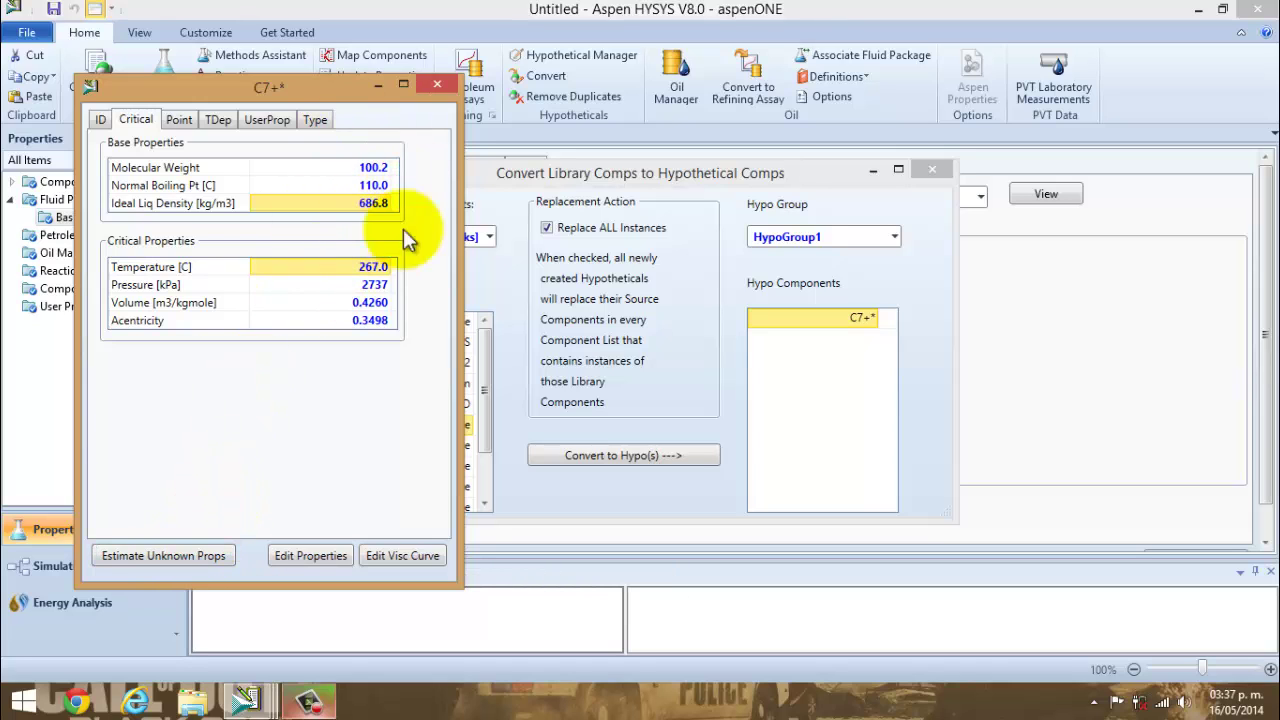
{"action": "left_click", "coordinate": [437, 84]}
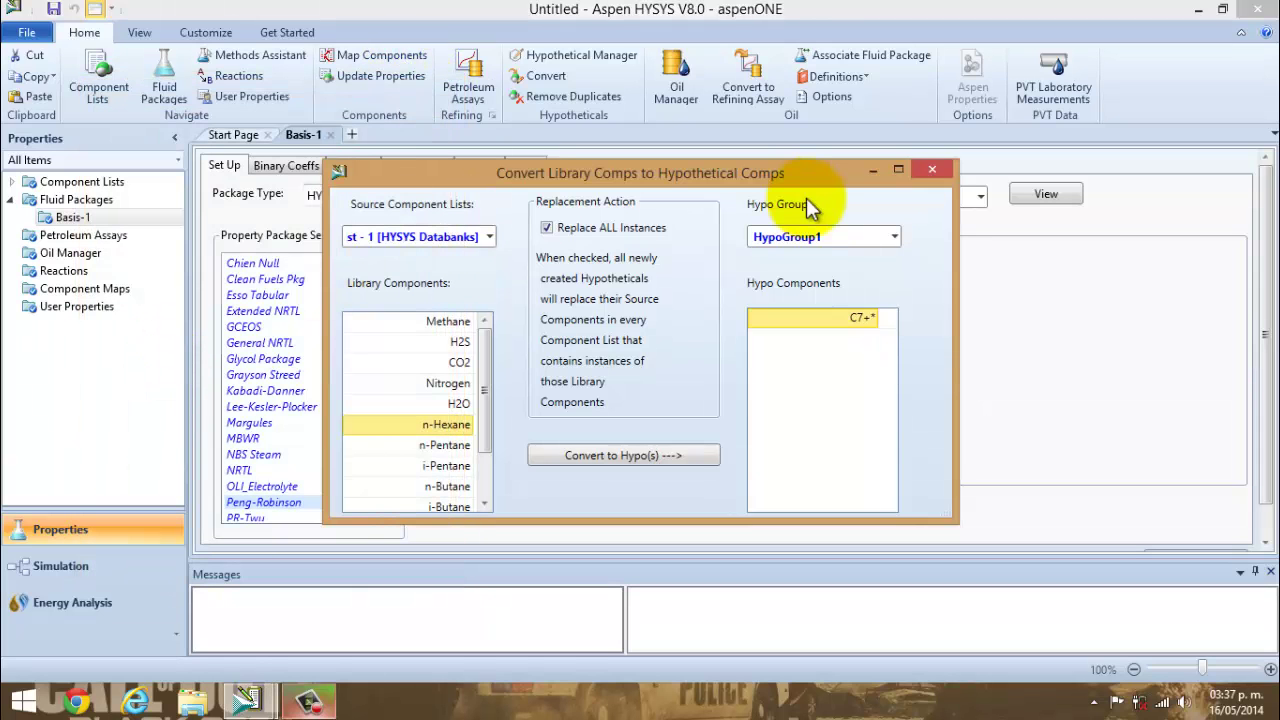
{"action": "left_click", "coordinate": [930, 172]}
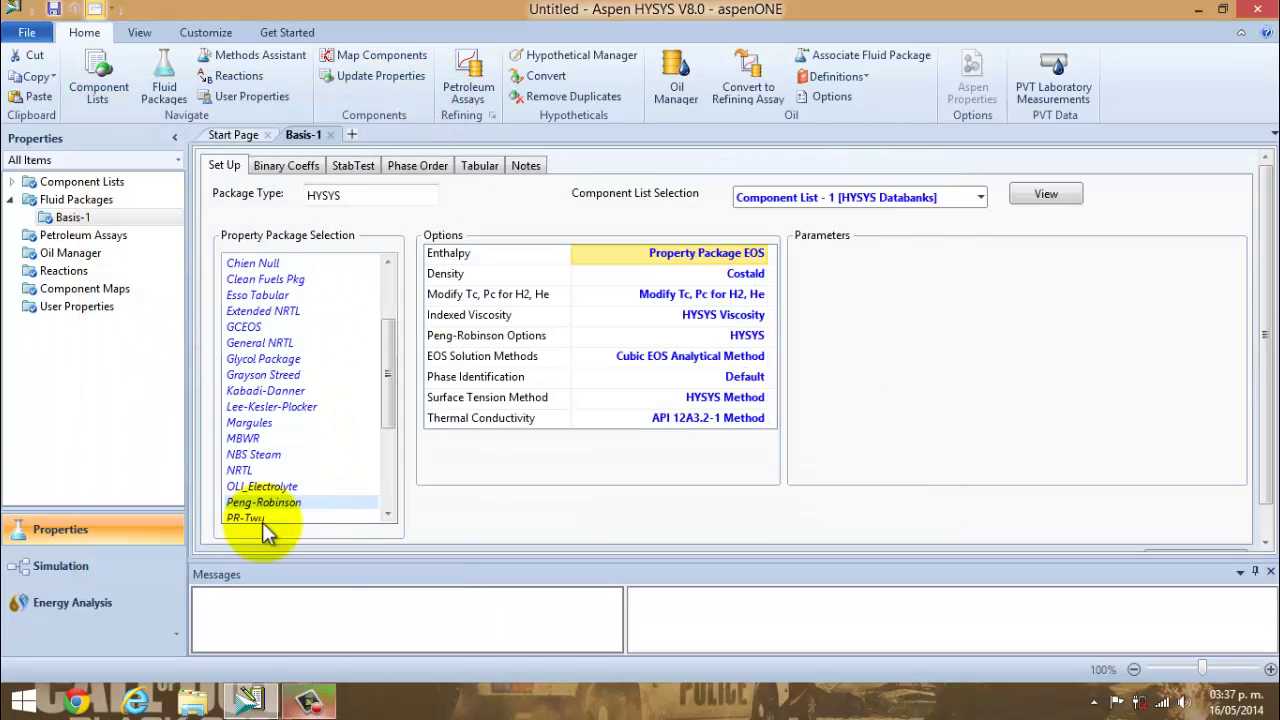
Return from the Properties environment to the Simulation environment.
{"action": "left_click", "coordinate": [60, 566]}
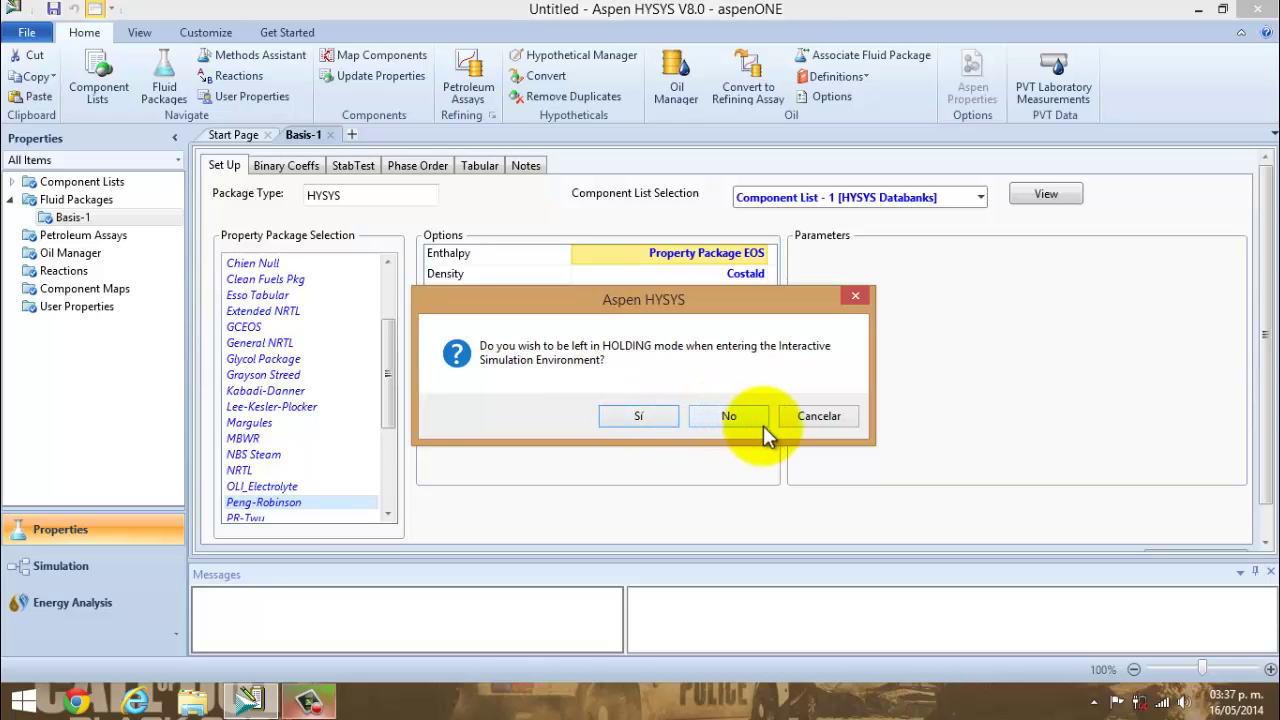
{"action": "left_click", "coordinate": [829, 416]}
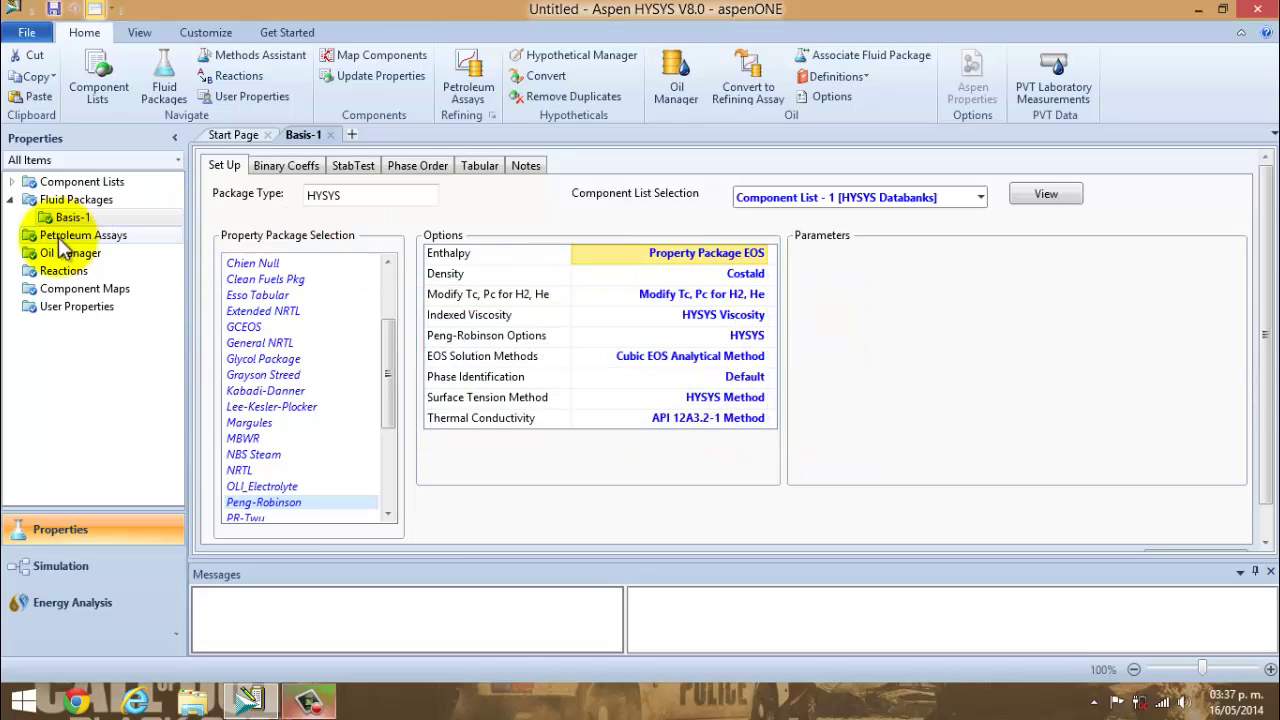
{"action": "left_click", "coordinate": [11, 200]}
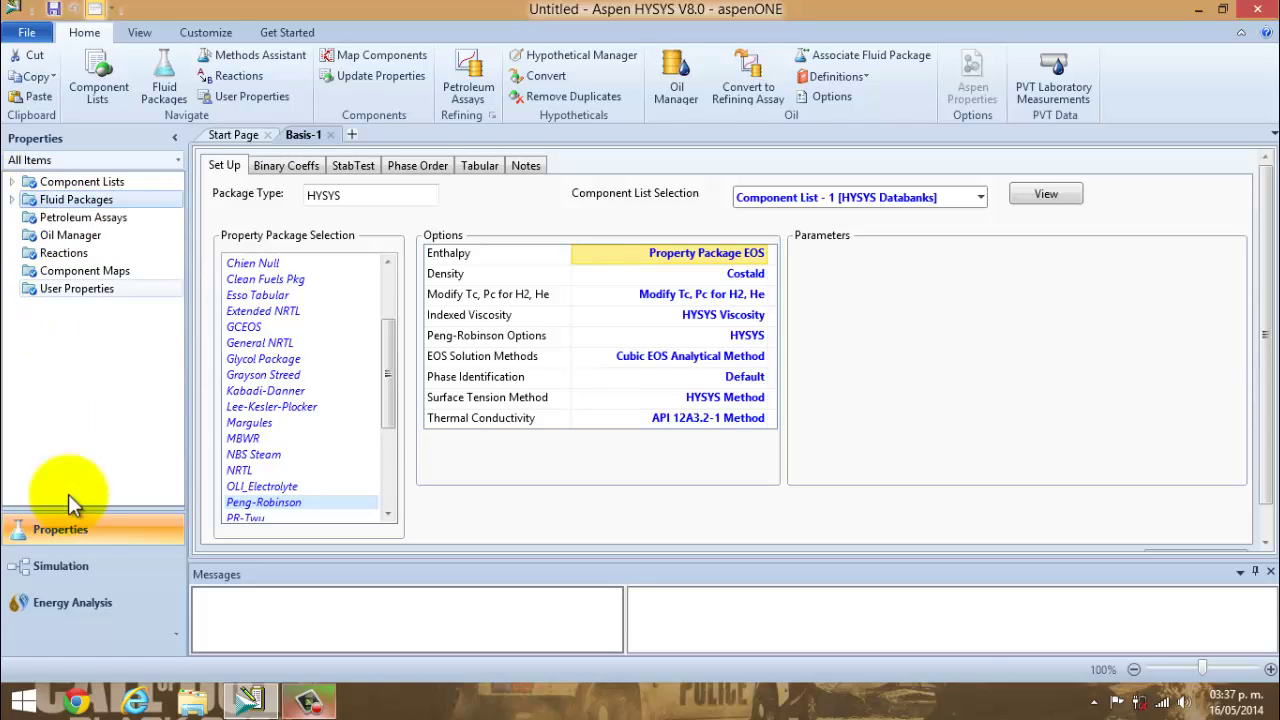
{"action": "left_click", "coordinate": [80, 578]}
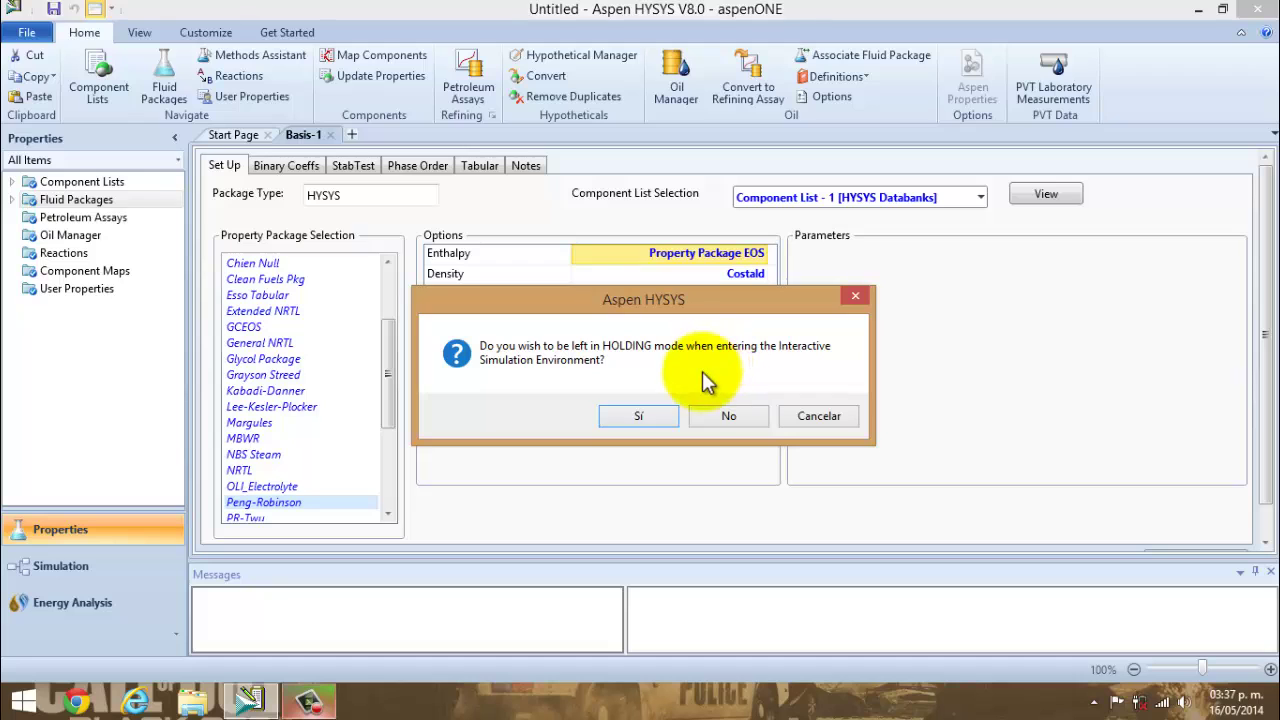
{"action": "left_click", "coordinate": [655, 421]}
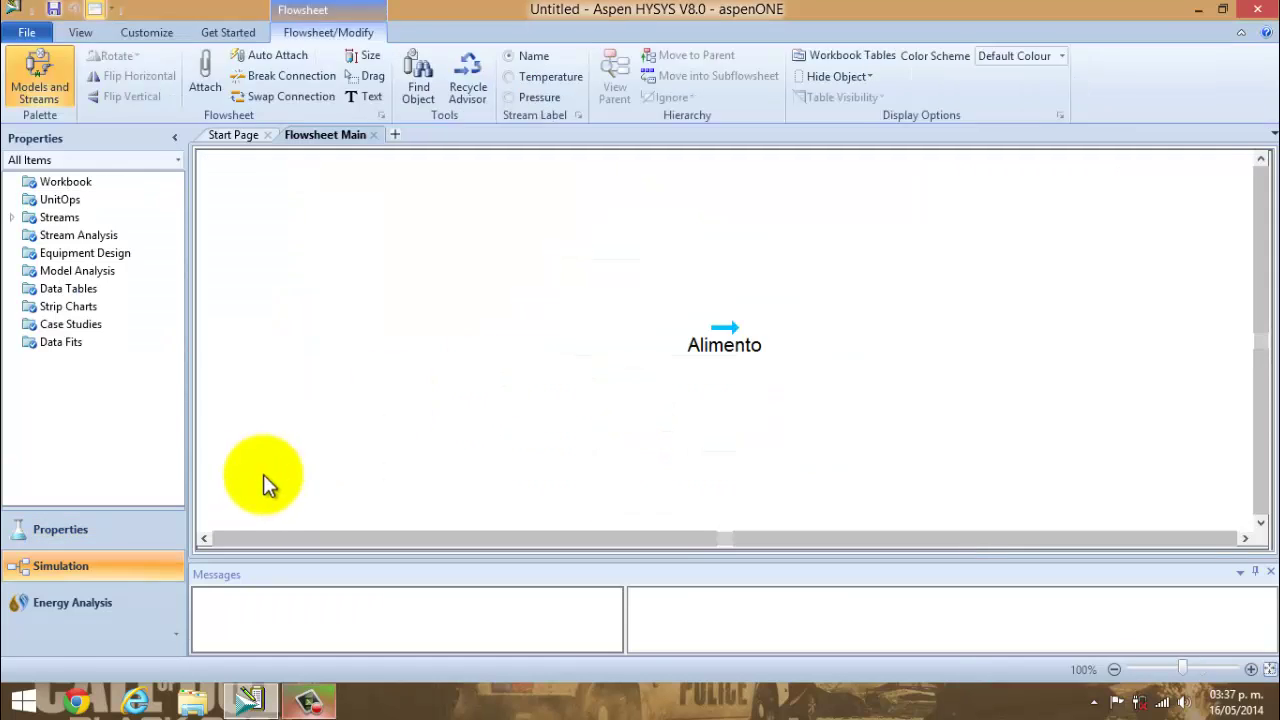
Open the Alimento stream and bring up its composition page.
{"action": "double_click", "coordinate": [731, 328]}
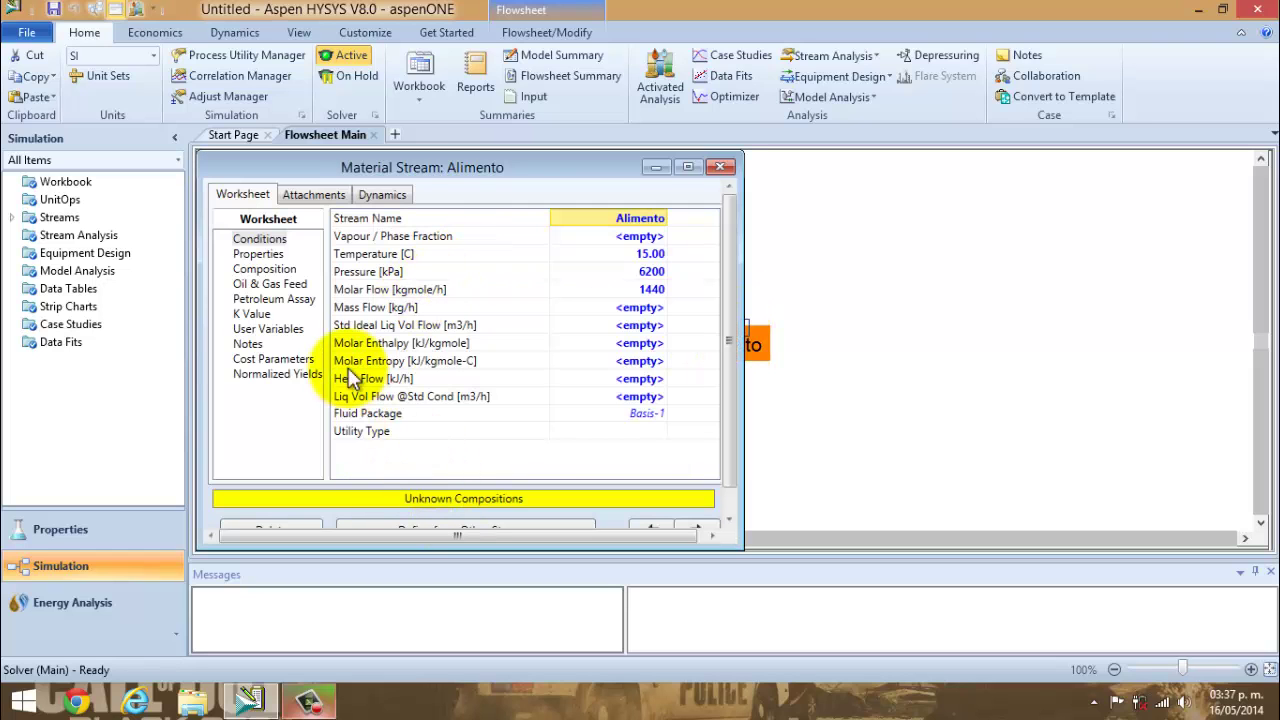
{"action": "left_click", "coordinate": [270, 269]}
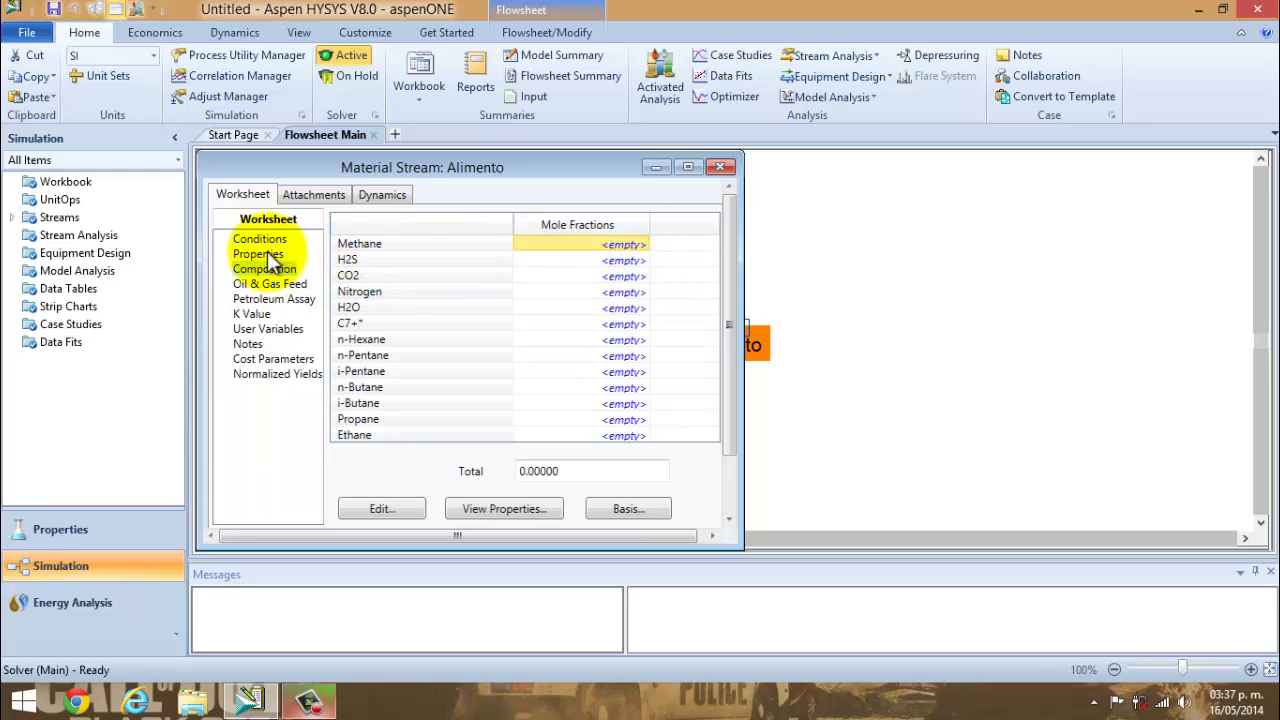
{"action": "left_click", "coordinate": [268, 241]}
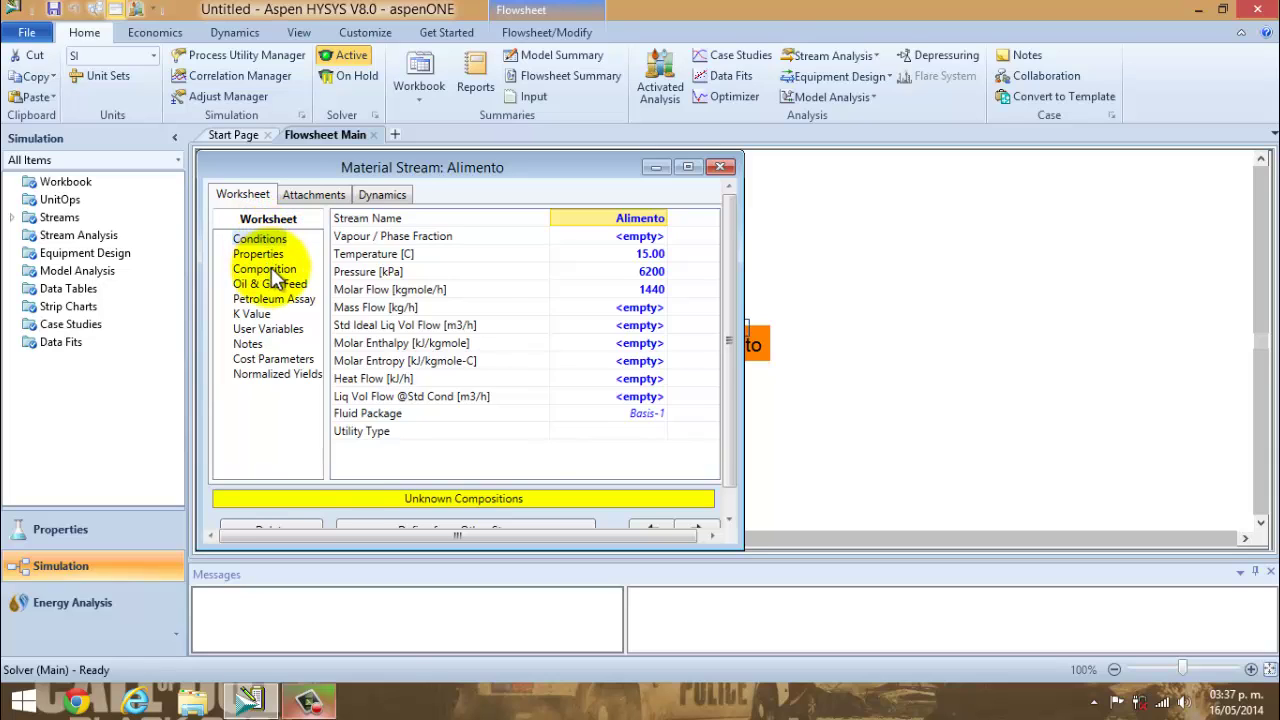
{"action": "left_click", "coordinate": [280, 270]}
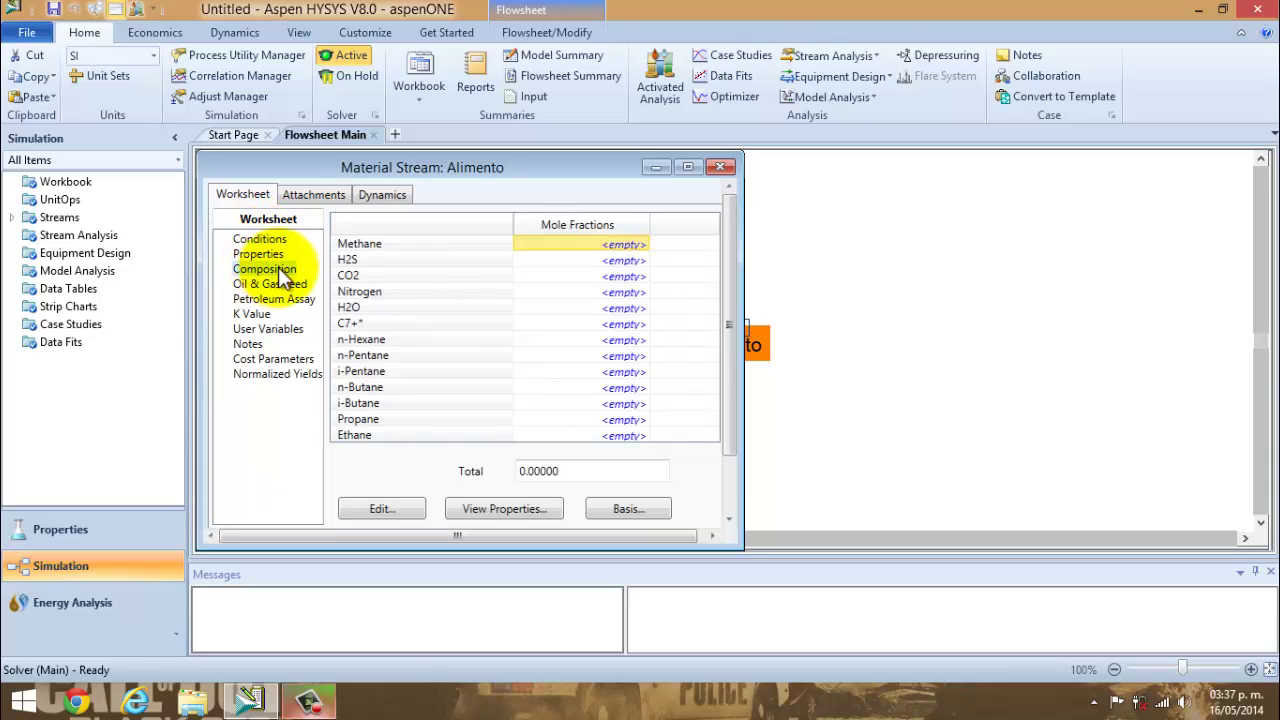
Enter a nitrogen mole fraction of 0.0066 for the Alimento stream.
{"action": "left_click", "coordinate": [627, 245]}
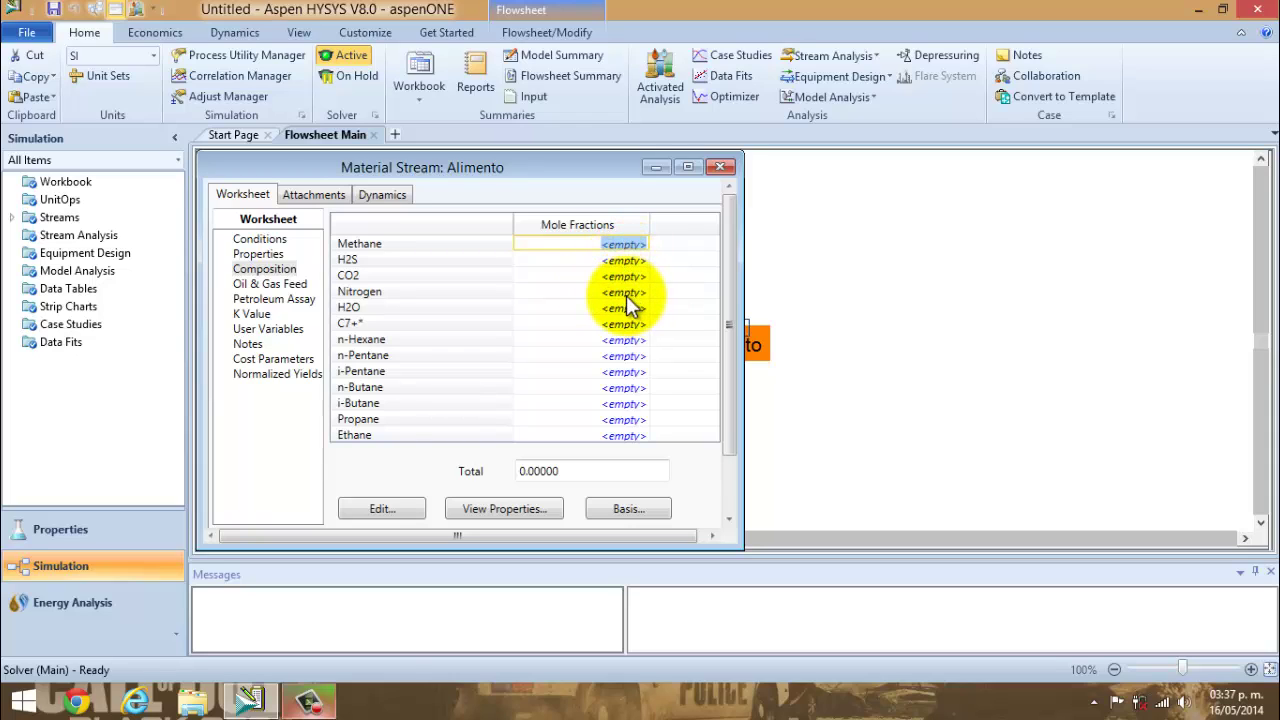
{"action": "left_click", "coordinate": [626, 295]}
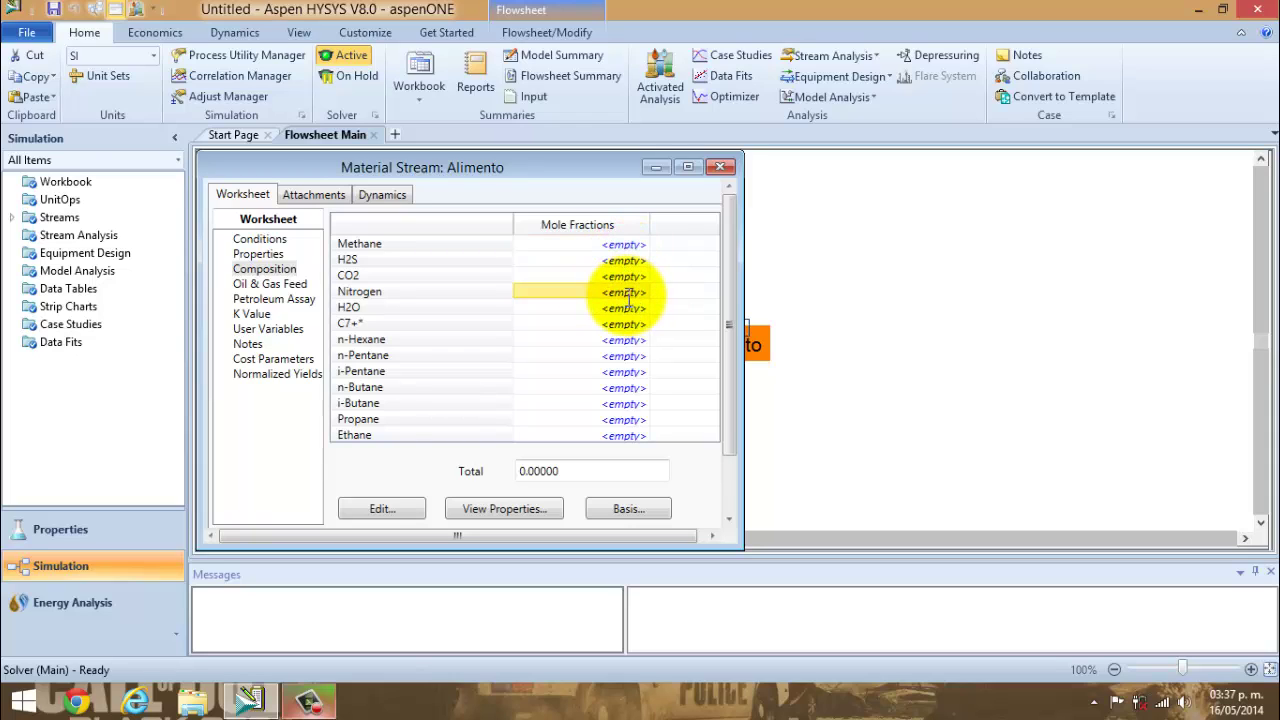
{"action": "left_click", "coordinate": [628, 296]}
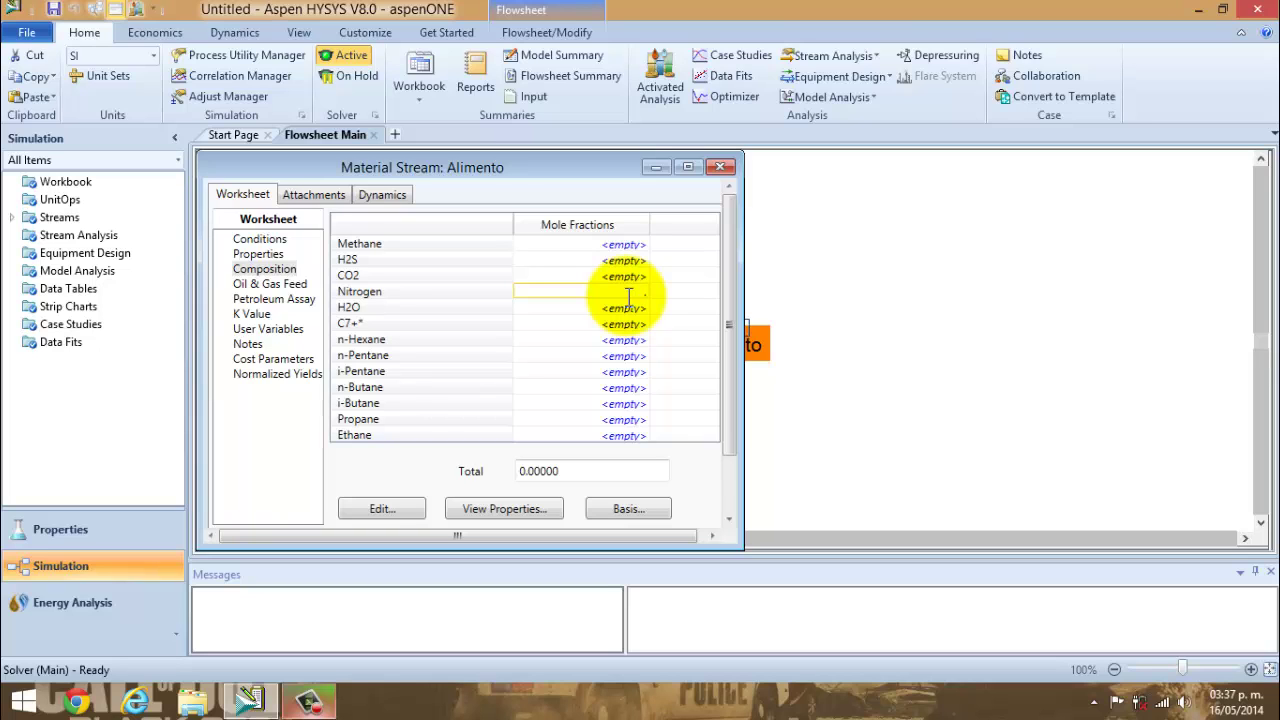
{"action": "type", "text": "0.0066"}
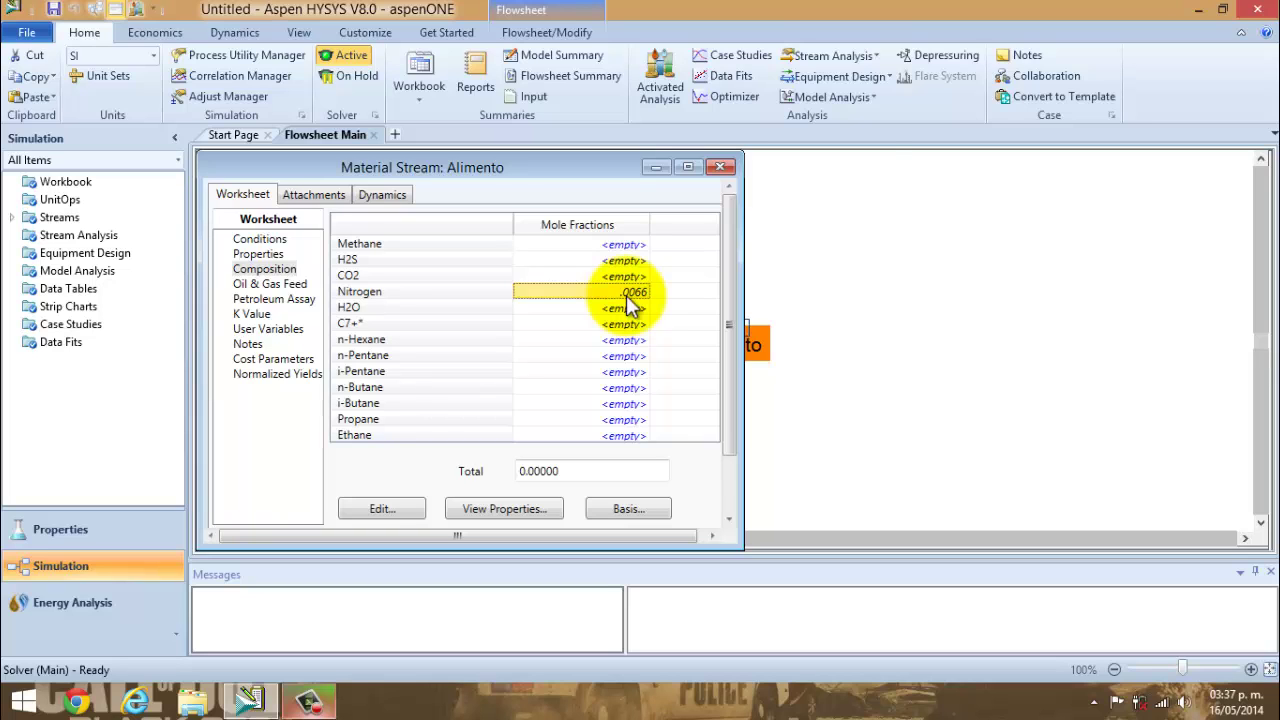
{"action": "key", "text": "Return"}
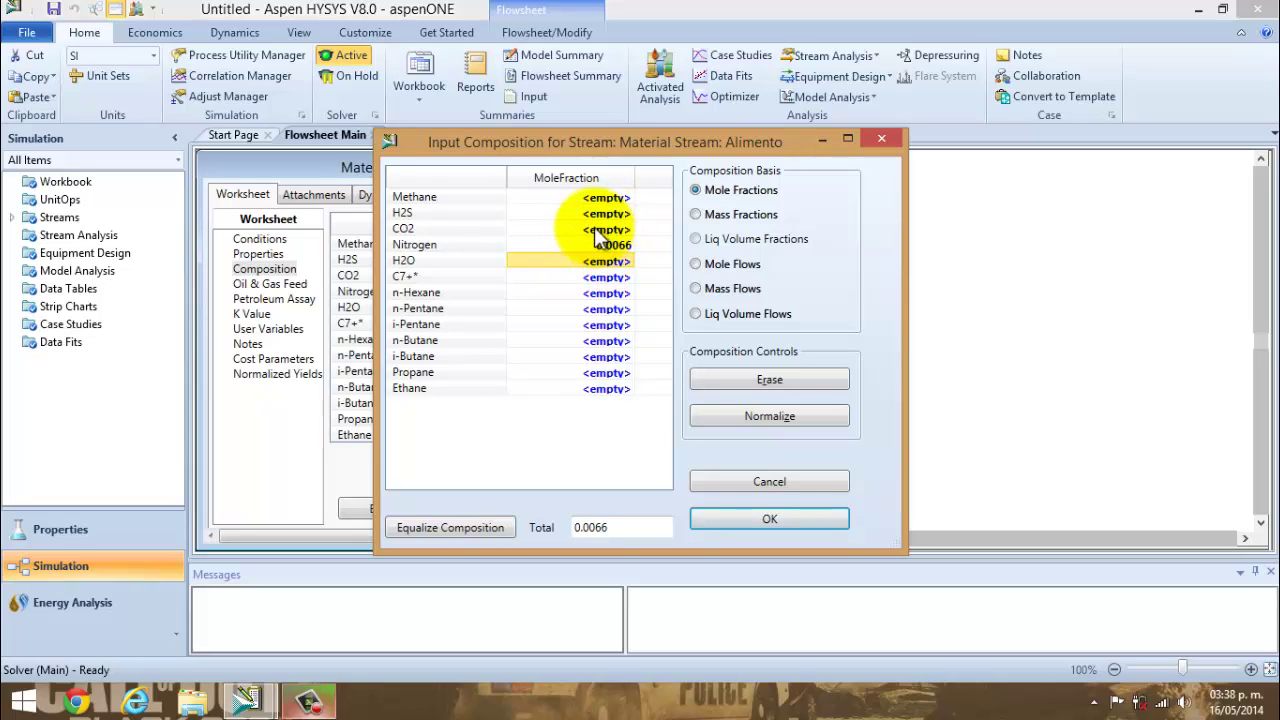
Set the mole fractions of CO2 and H2S in the Alimento composition to 0.0003 each.
{"action": "left_click", "coordinate": [597, 229]}
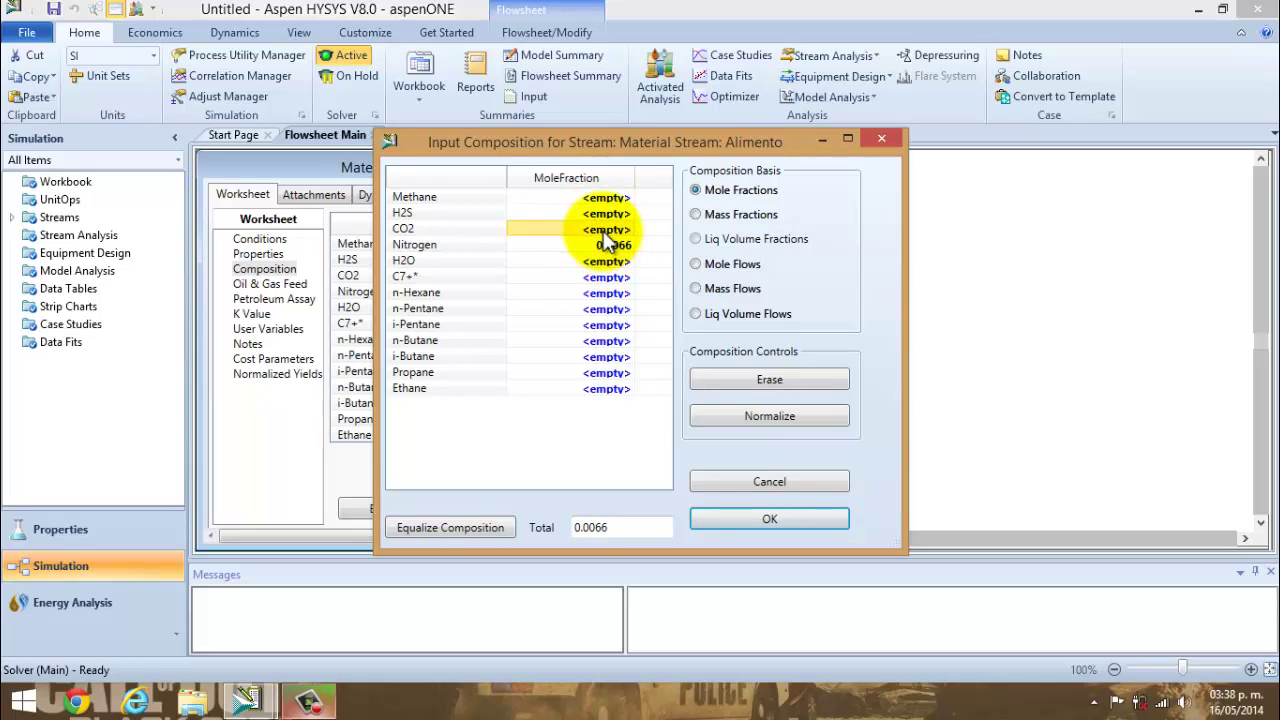
{"action": "left_click", "coordinate": [605, 231]}
{"action": "type", "text": "0.0003"}
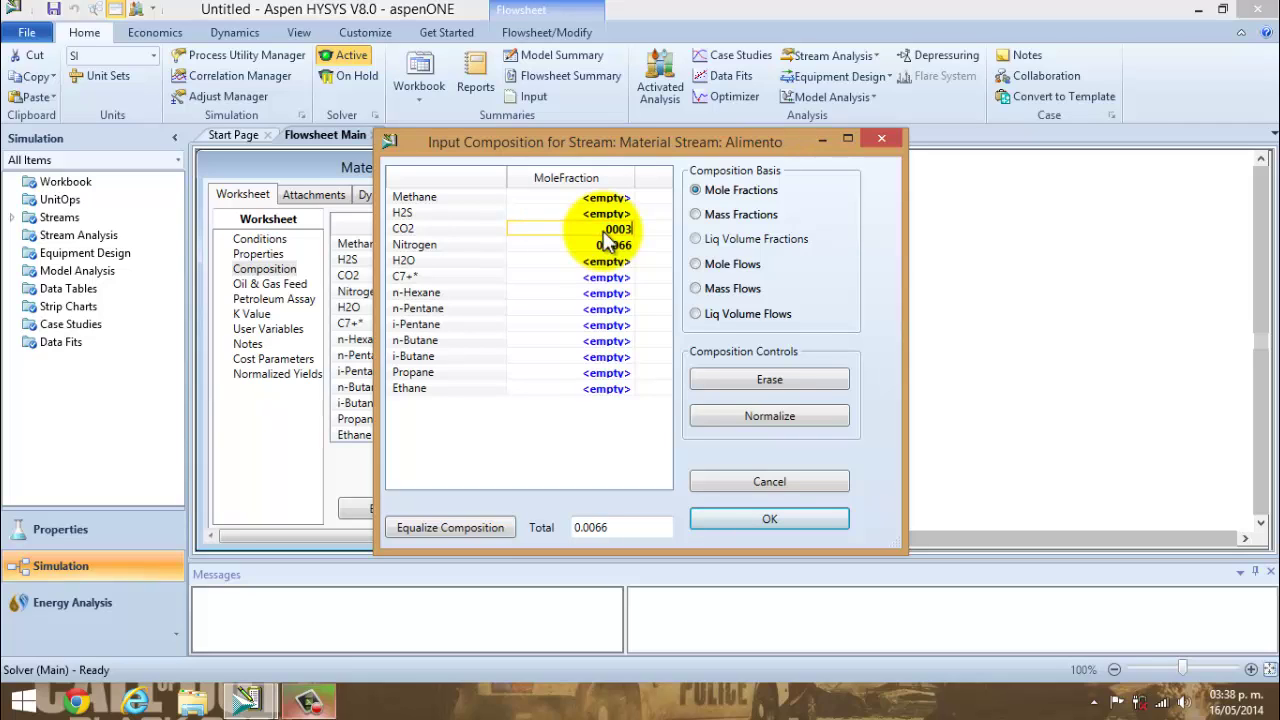
{"action": "key", "text": "Return"}
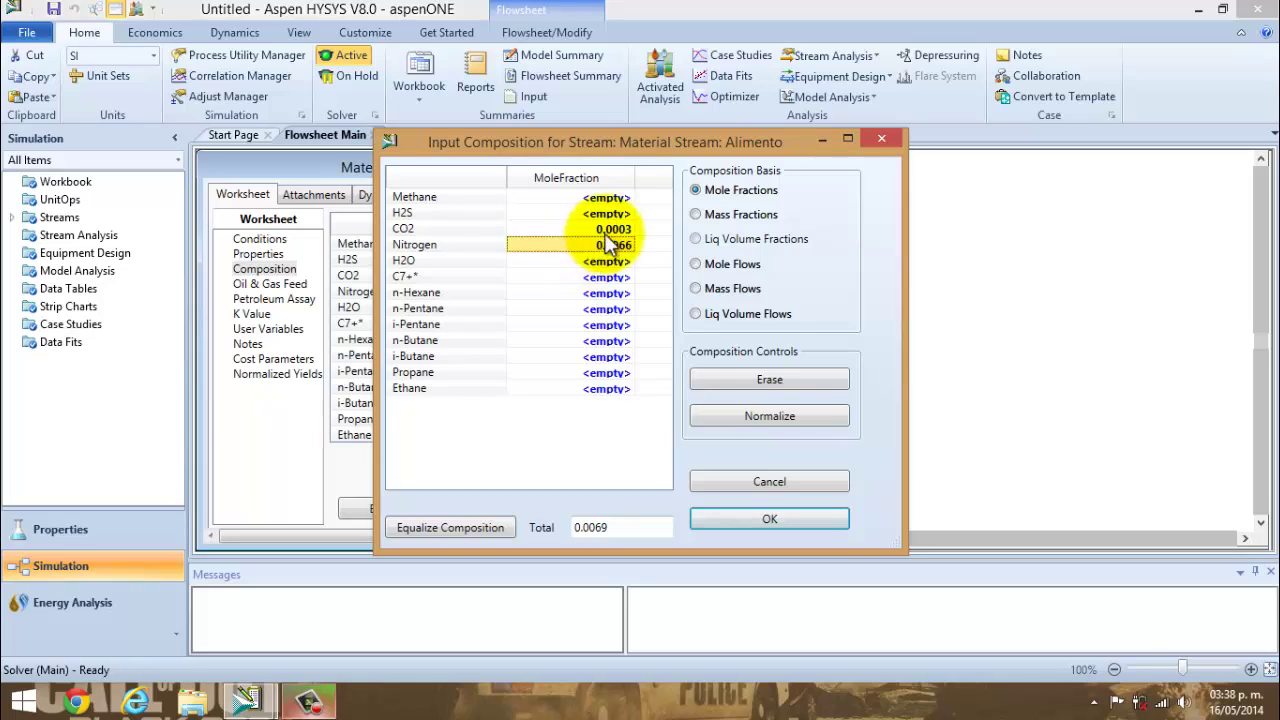
{"action": "left_click", "coordinate": [607, 215]}
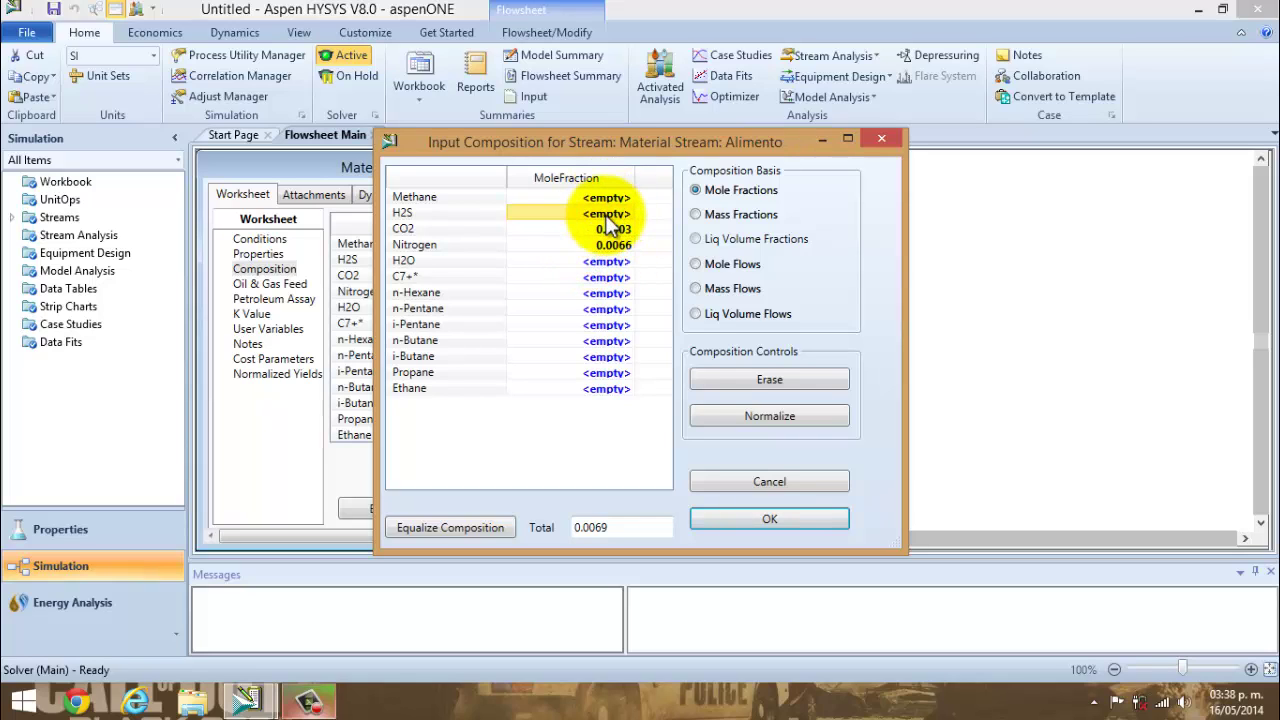
{"action": "type", "text": "0.000"}
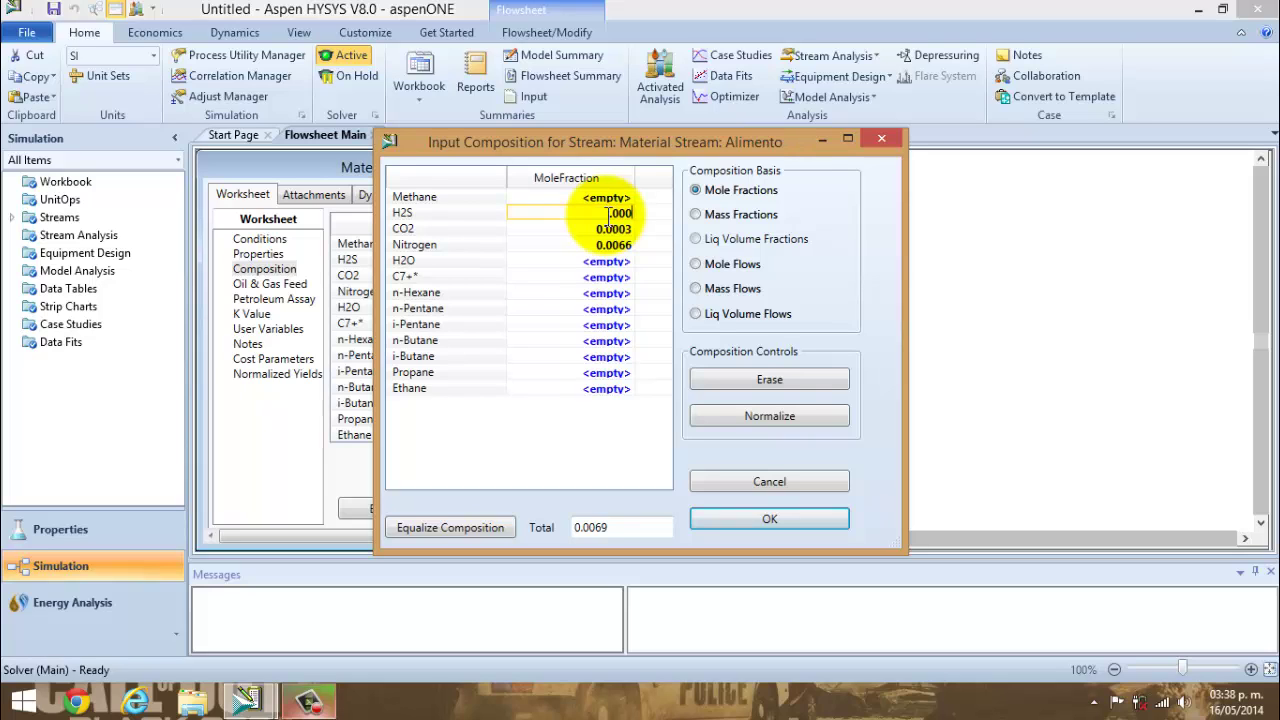
{"action": "type", "text": "3"}
{"action": "key", "text": "Return"}
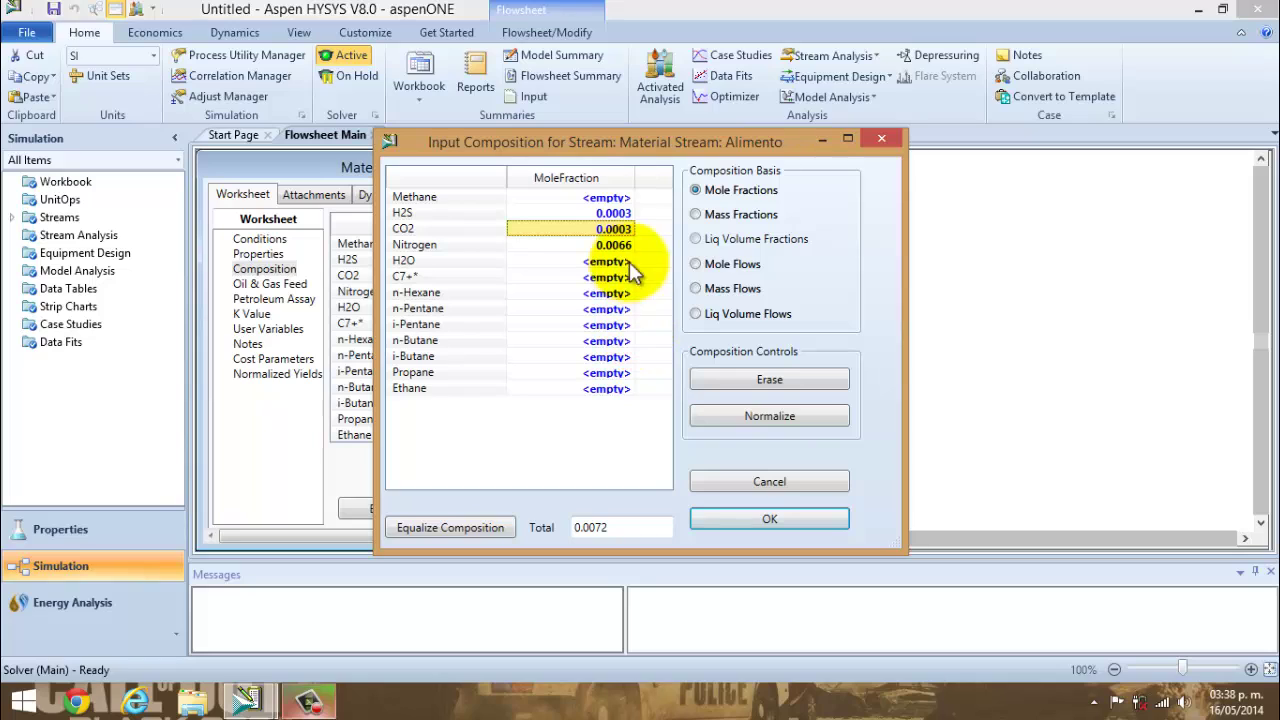
Set the Alimento mole fractions to 0.7575 for Methane and 0.1709 for Ethane.
{"action": "left_click", "coordinate": [599, 198]}
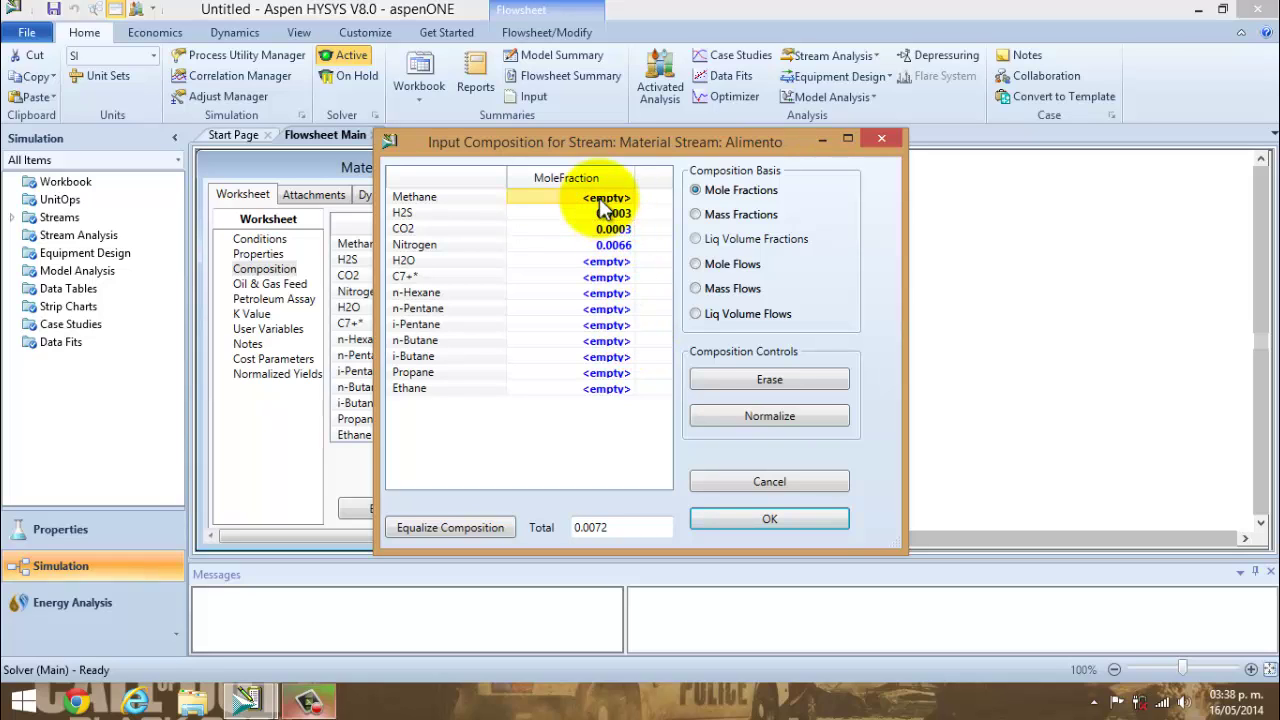
{"action": "left_click", "coordinate": [600, 198]}
{"action": "type", "text": ".7575"}
{"action": "key", "text": "Return"}
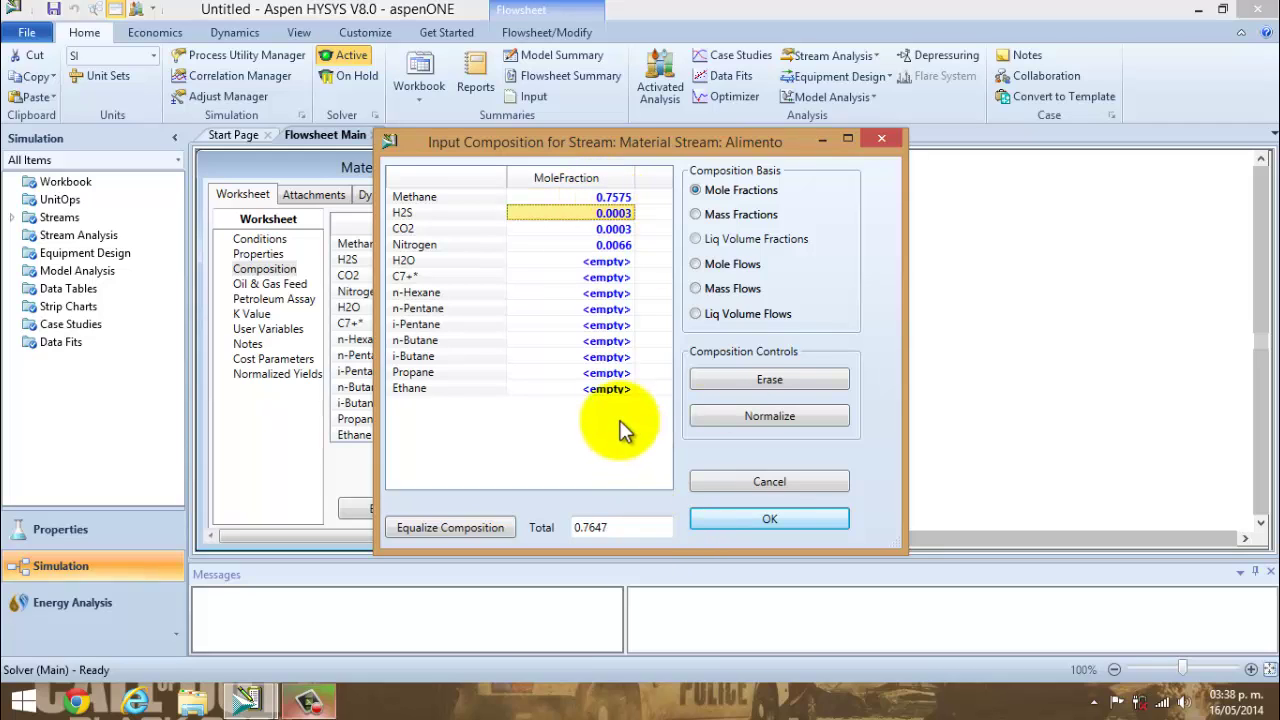
{"action": "left_click", "coordinate": [598, 390]}
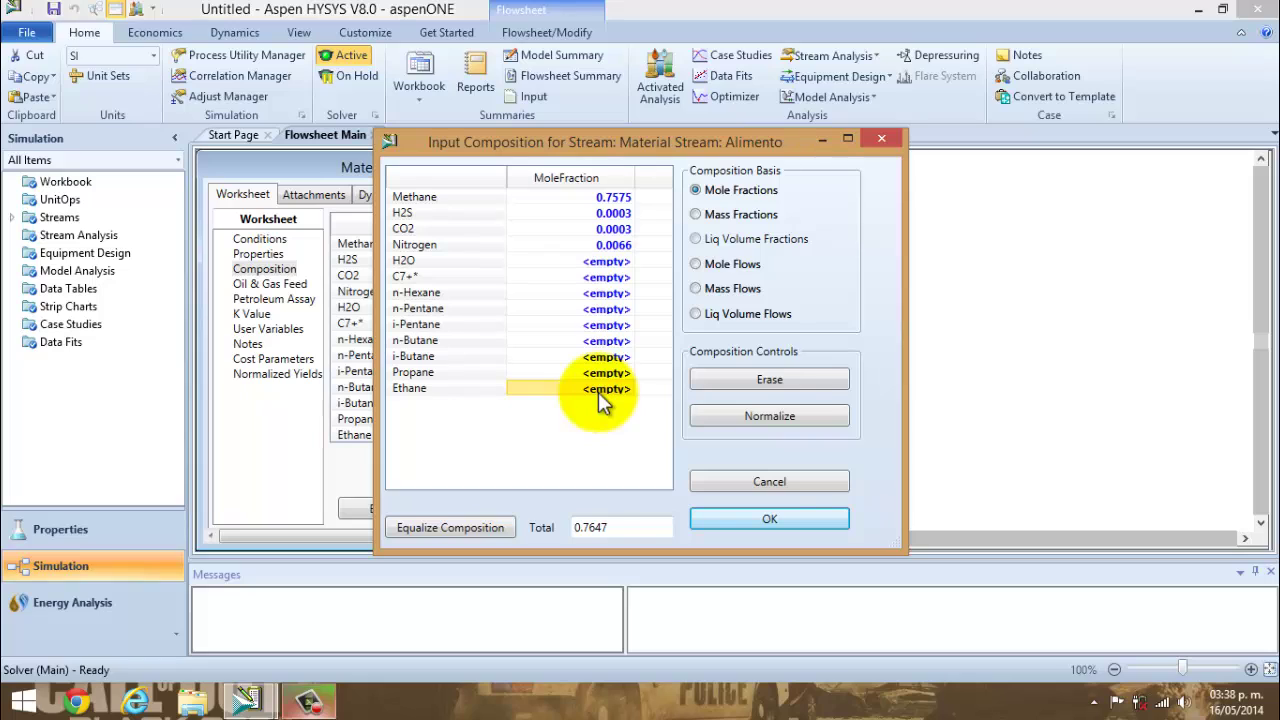
{"action": "left_click", "coordinate": [600, 395]}
{"action": "type", "text": ".1709"}
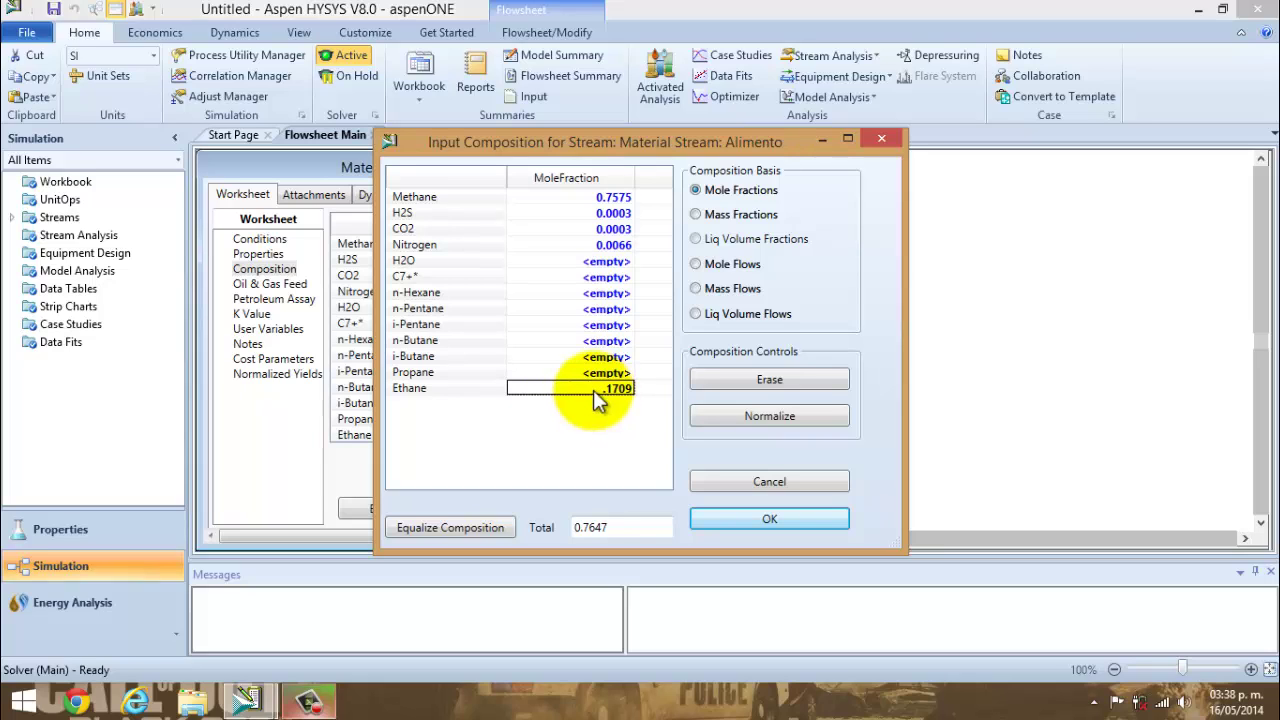
Set the Alimento mole fractions to 0.0413 for Propane and 0.0068 for i-Butane.
{"action": "left_click", "coordinate": [612, 372]}
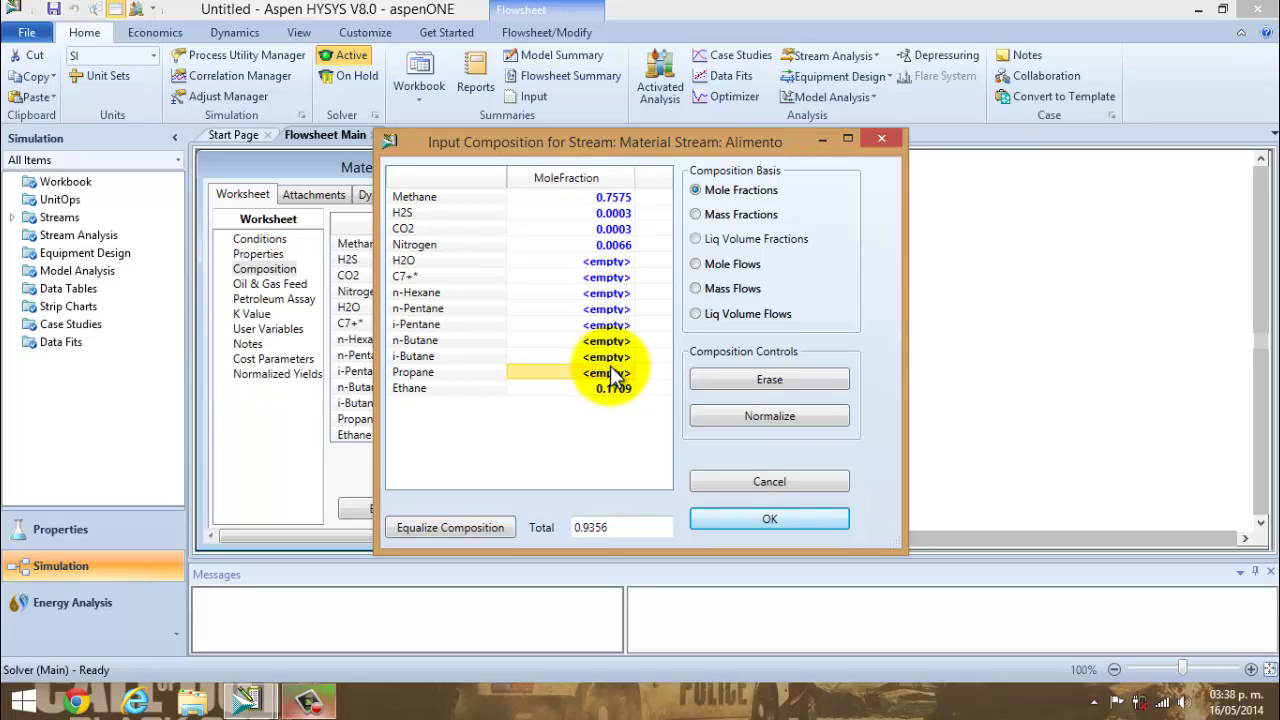
{"action": "left_click", "coordinate": [612, 372]}
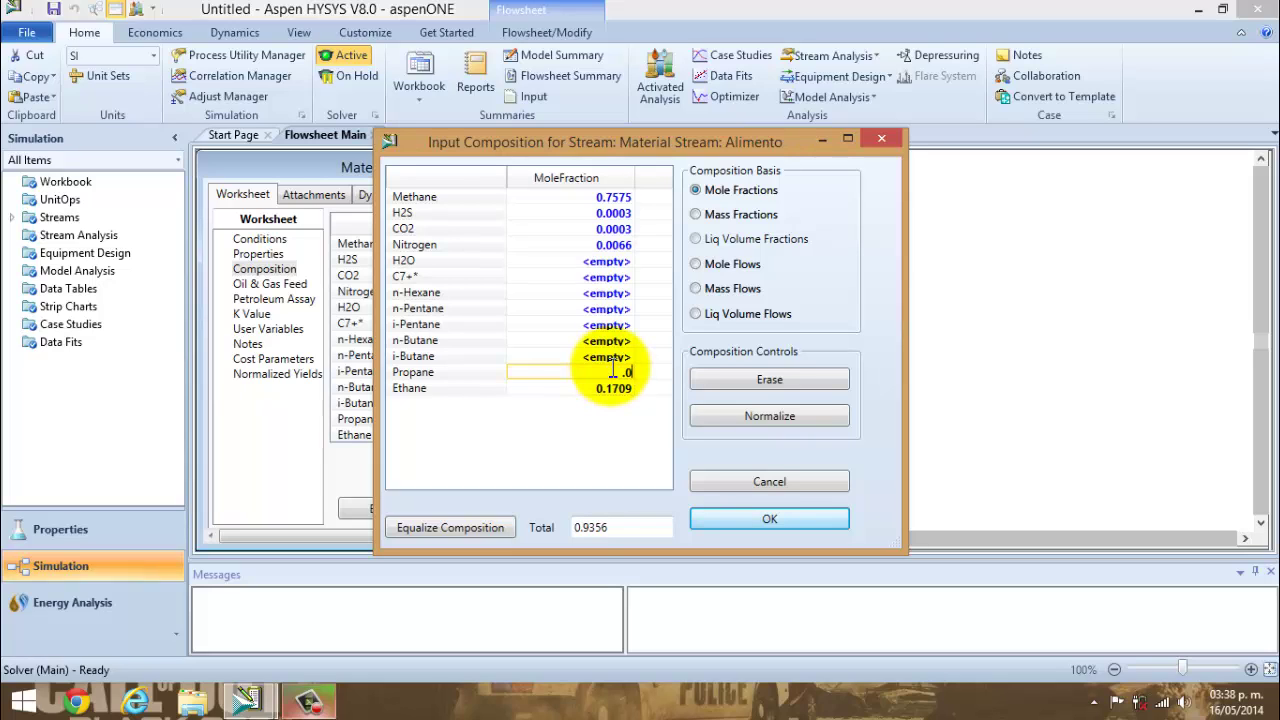
{"action": "type", "text": ".0413"}
{"action": "key", "text": "Return"}
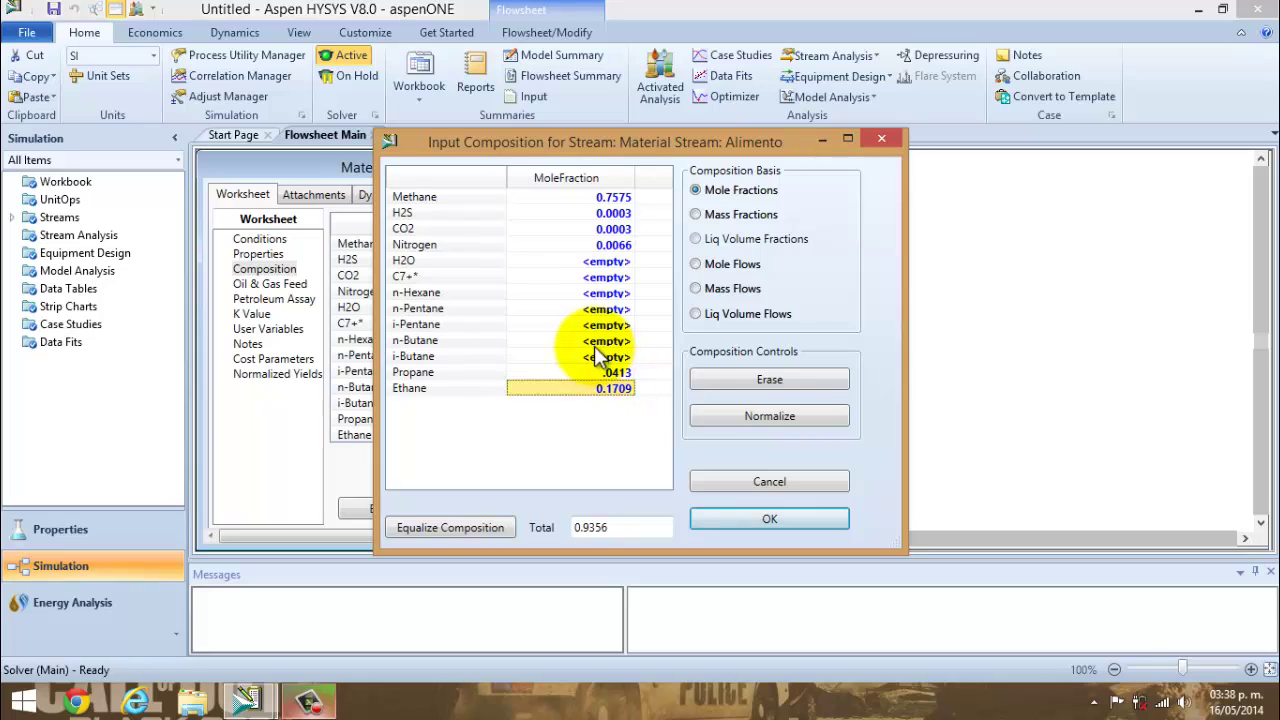
{"action": "left_click", "coordinate": [605, 358]}
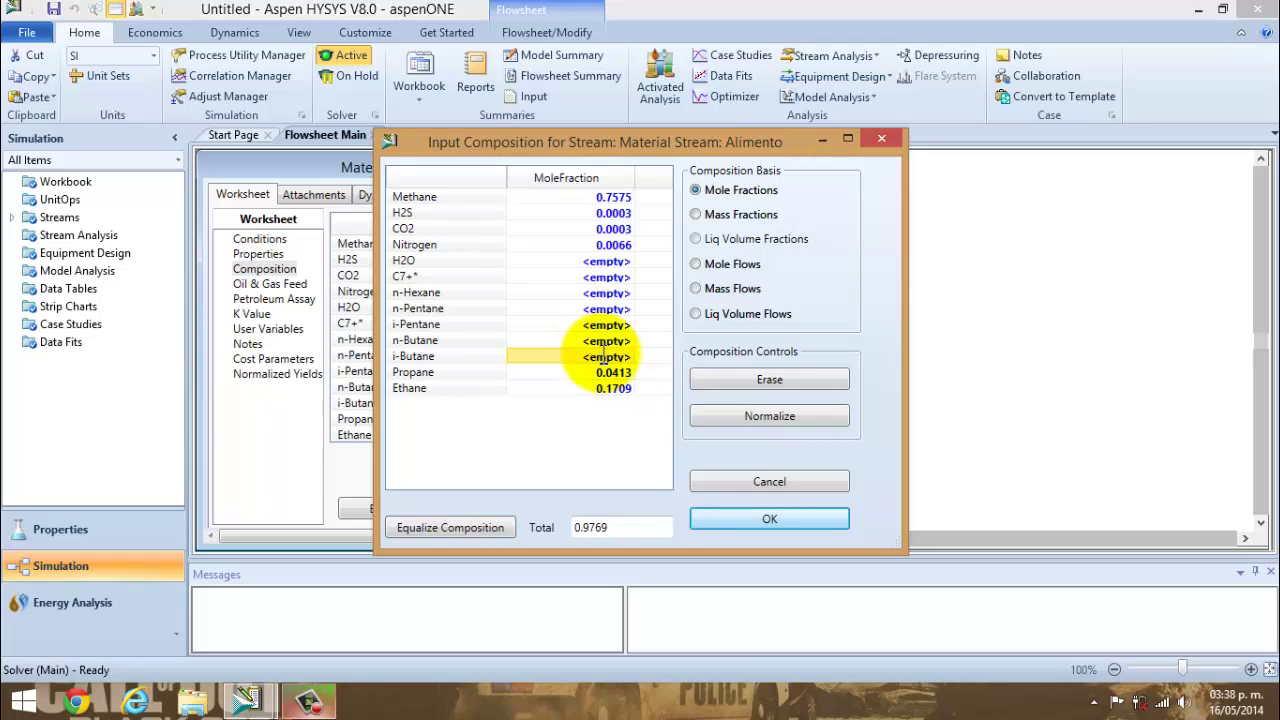
{"action": "type", "text": ".0068"}
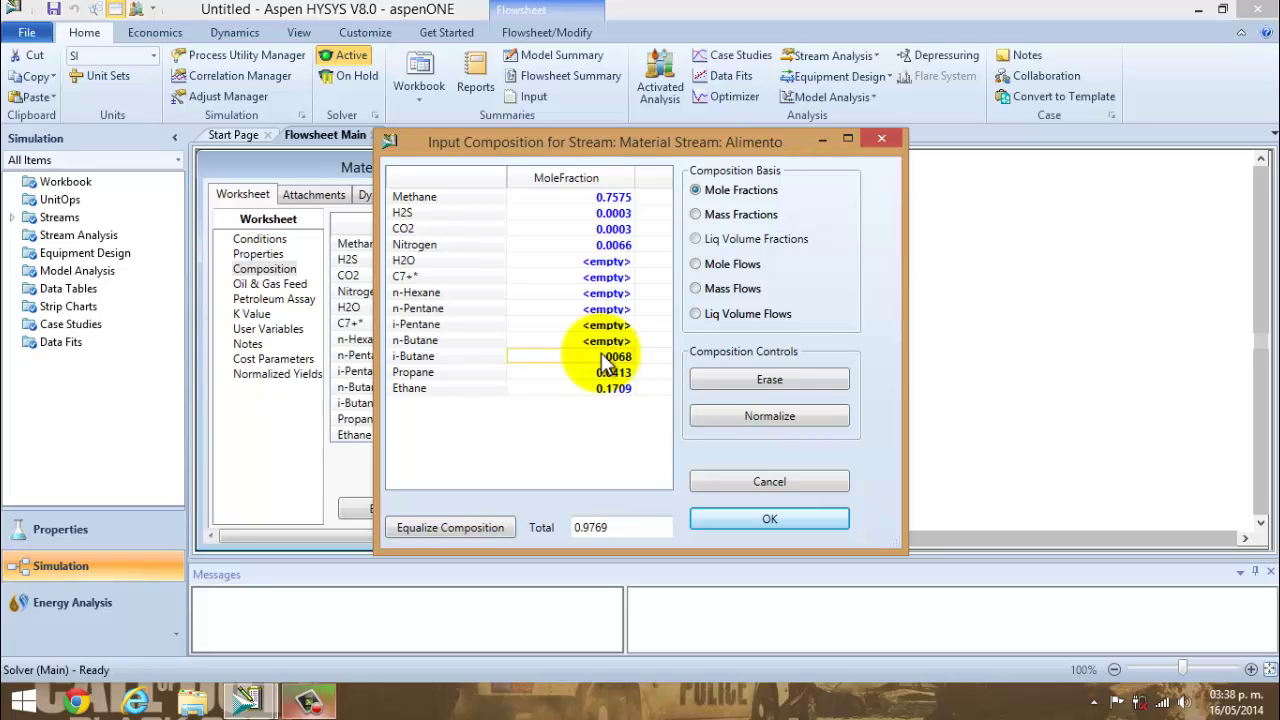
{"action": "key", "text": "Return"}
Set the Alimento mole fractions to 0.0101 for n-Butane and 0.0028 for i-Pentane.
{"action": "left_click", "coordinate": [607, 341]}
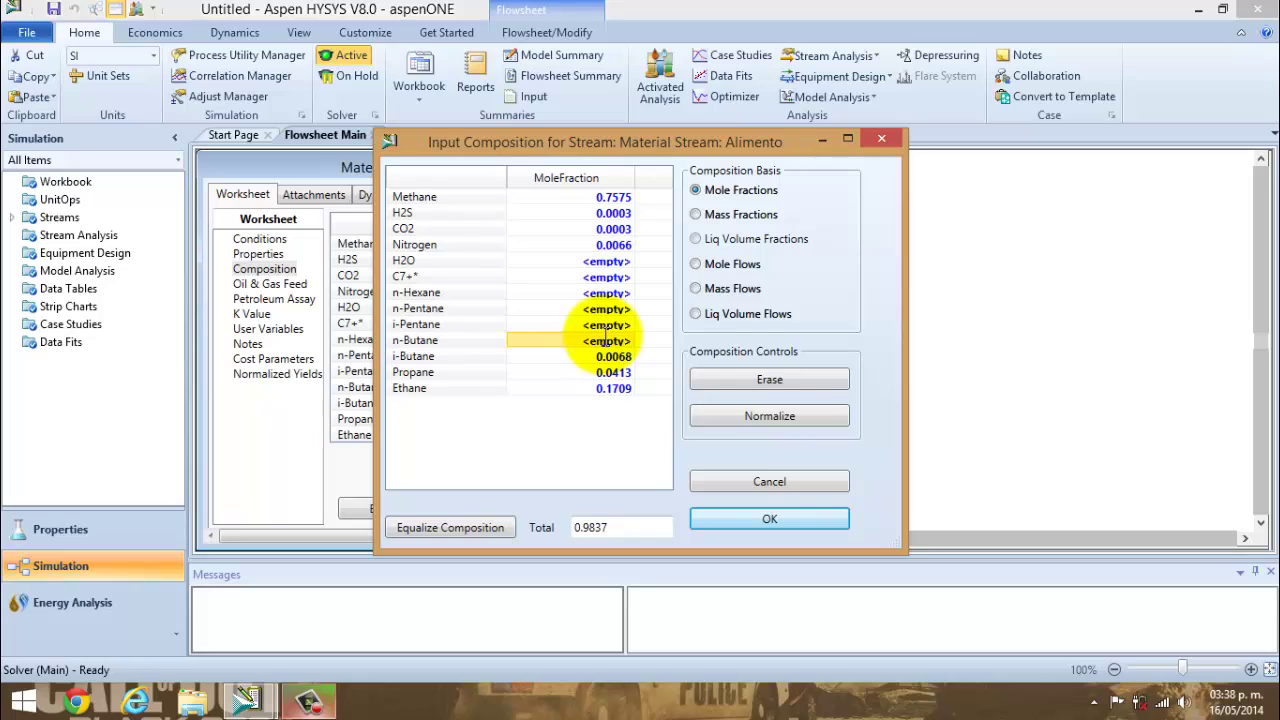
{"action": "left_click", "coordinate": [605, 340]}
{"action": "type", "text": ".0101"}
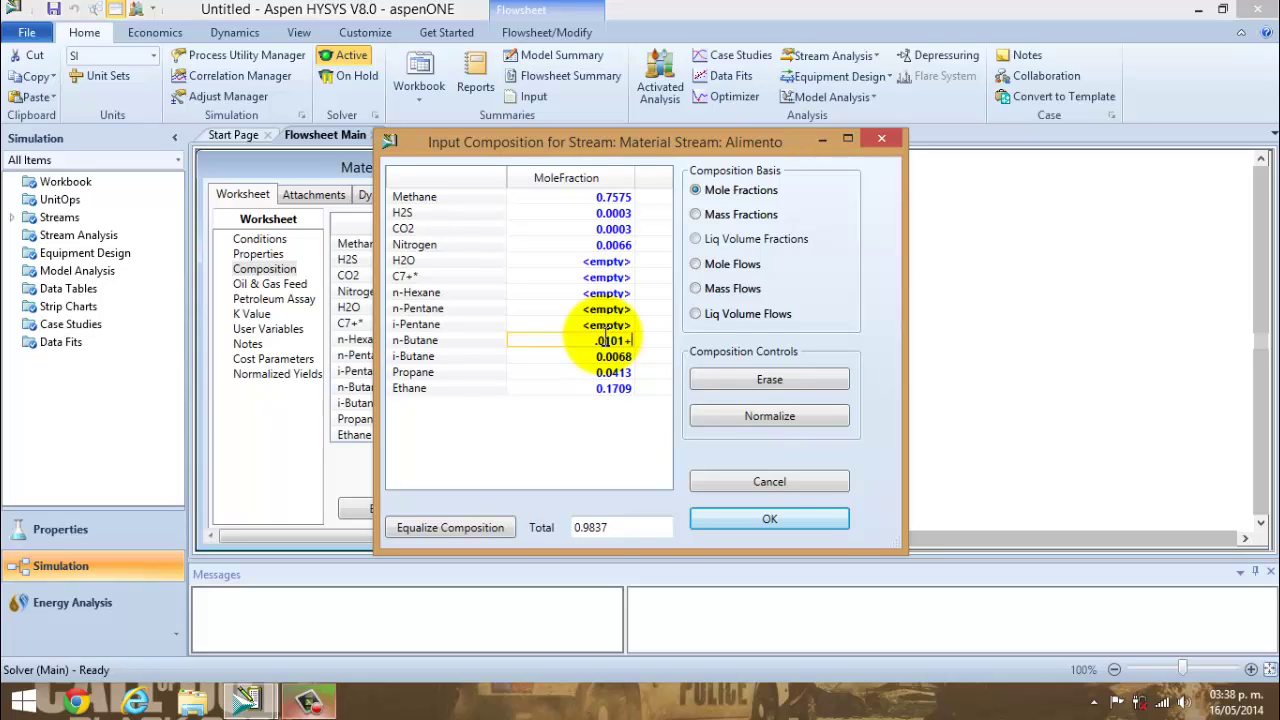
{"action": "key", "text": "Return"}
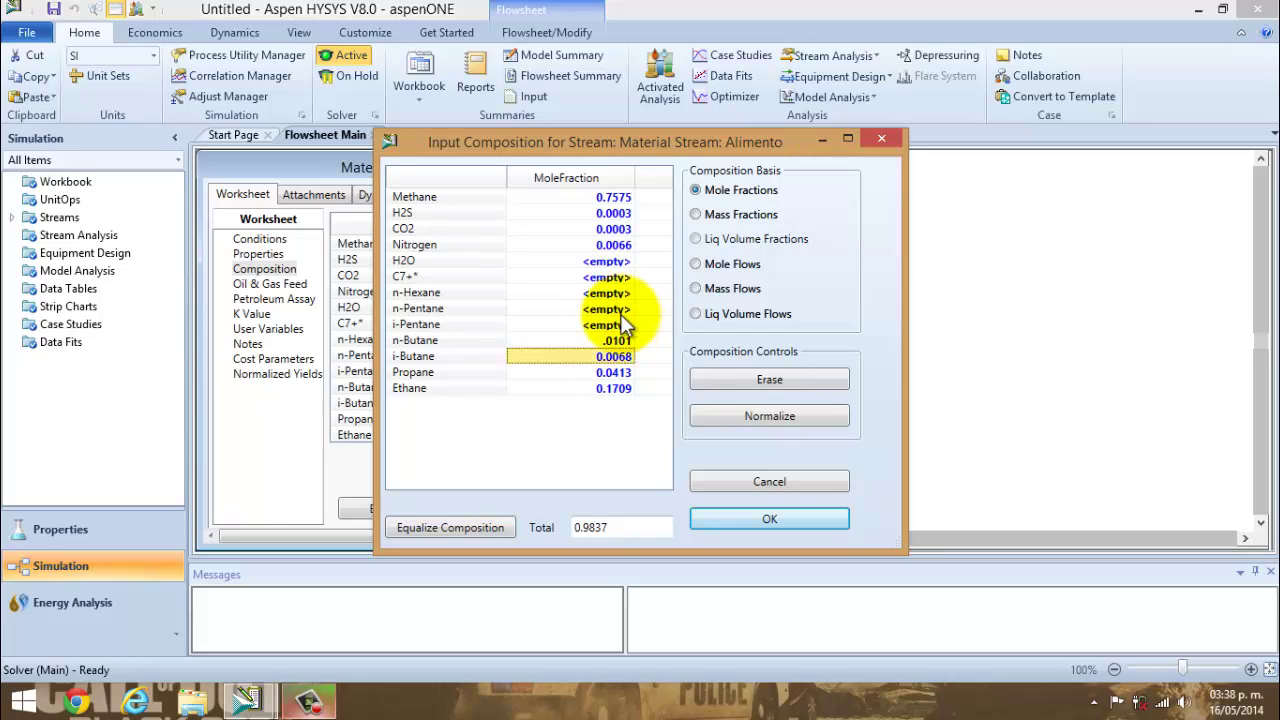
{"action": "left_click", "coordinate": [614, 324]}
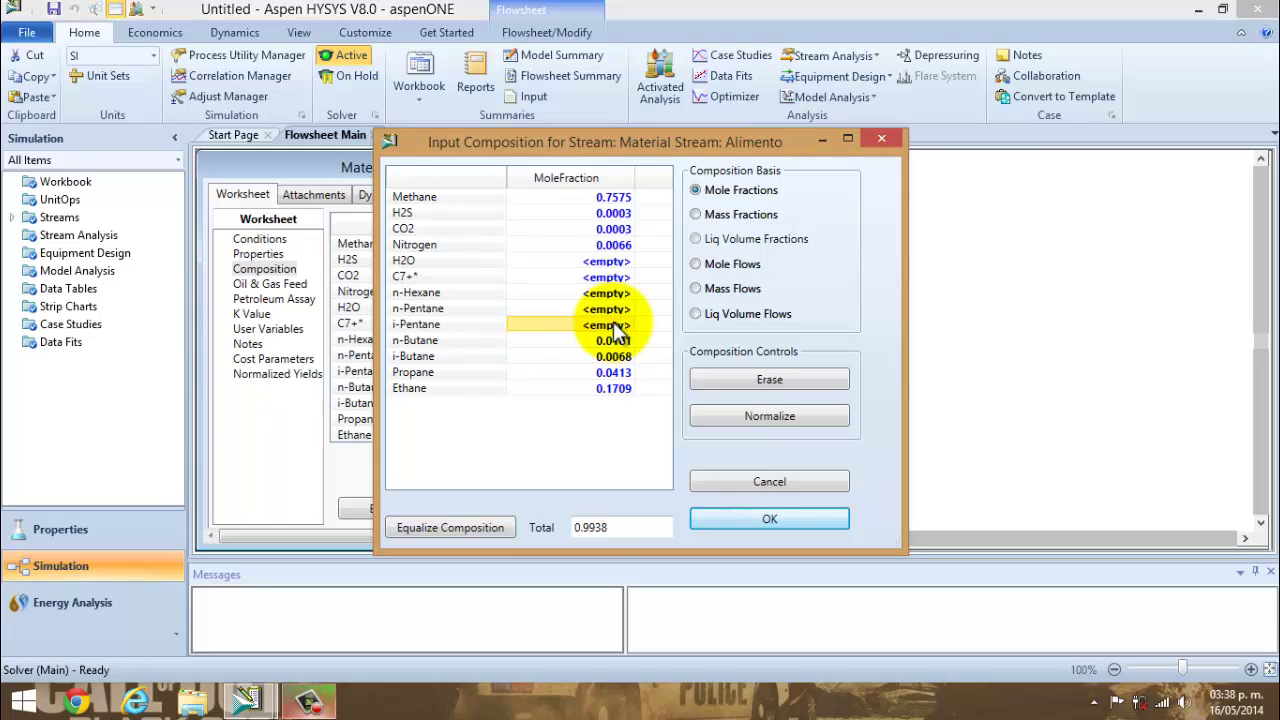
{"action": "type", "text": ".00"}
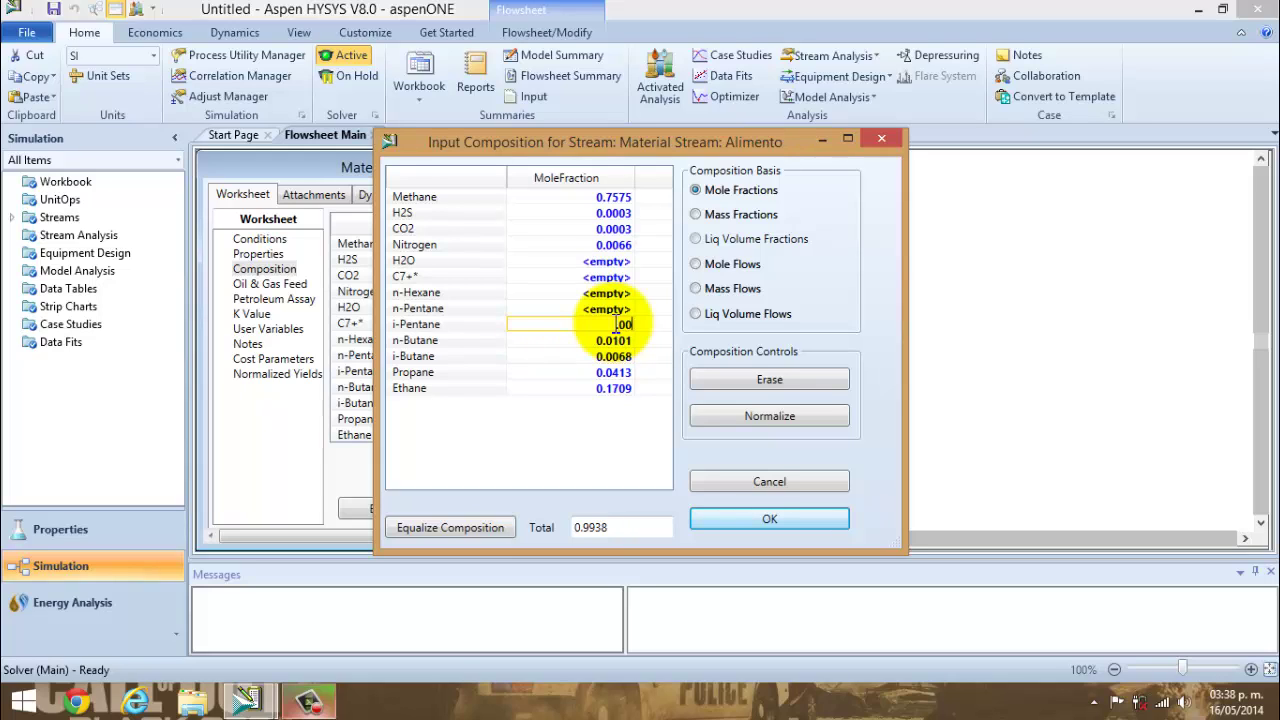
{"action": "type", "text": "28"}
{"action": "key", "text": "Return"}
Set the Alimento mole fractions to 0.0027 for n-Pentane and 0.0006 for n-Hexane.
{"action": "left_click", "coordinate": [610, 310]}
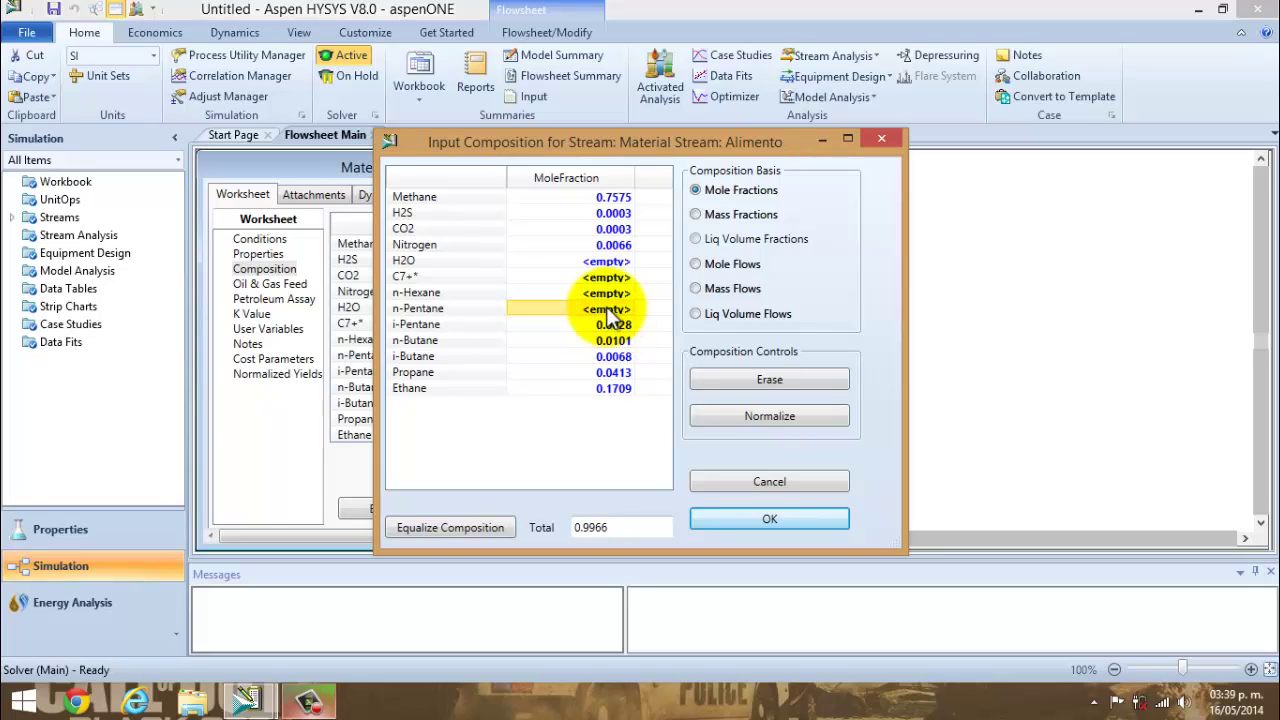
{"action": "left_click", "coordinate": [610, 310]}
{"action": "type", "text": ".0027"}
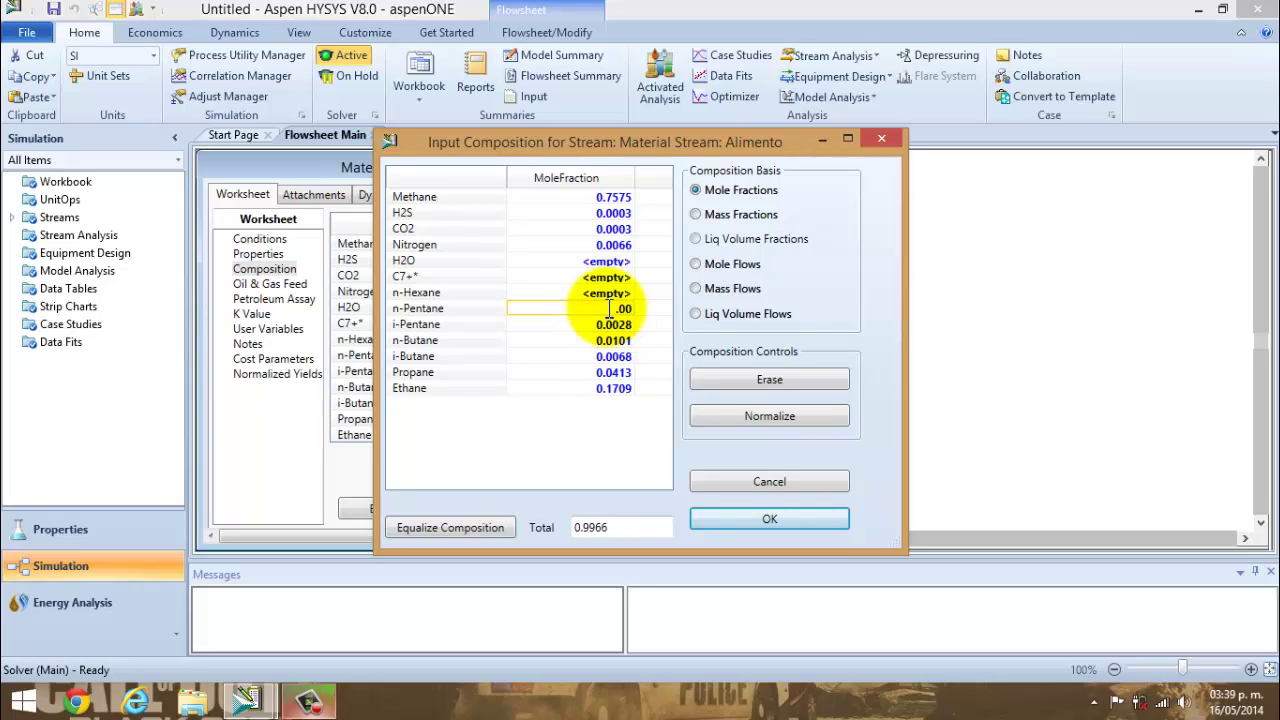
{"action": "key", "text": "Return"}
{"action": "left_click", "coordinate": [600, 294]}
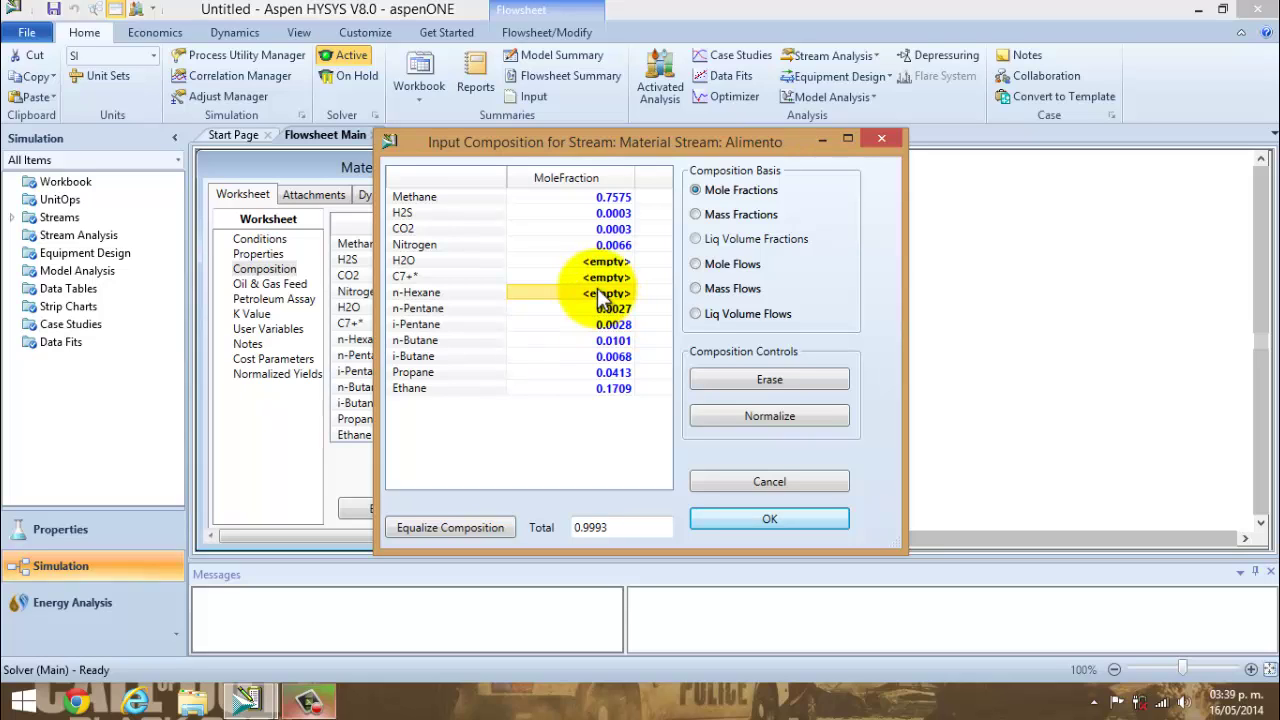
{"action": "left_click", "coordinate": [600, 293]}
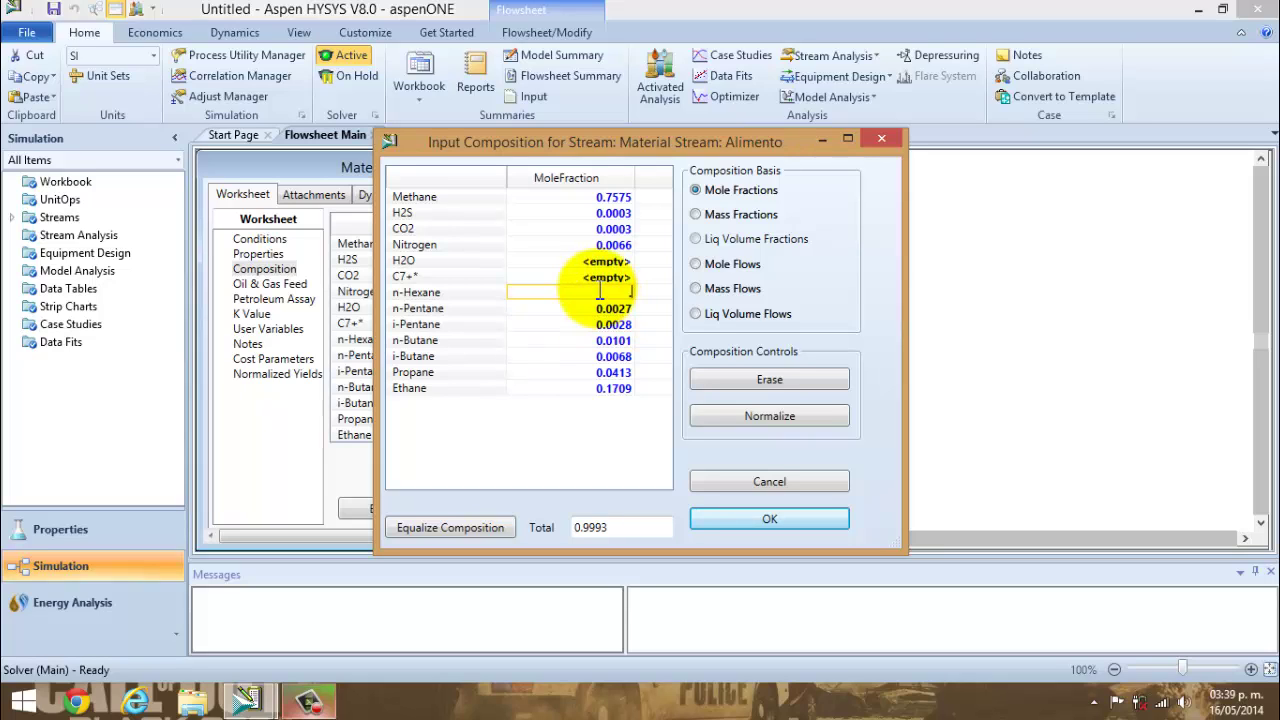
{"action": "type", "text": ".0006"}
{"action": "key", "text": "Return"}
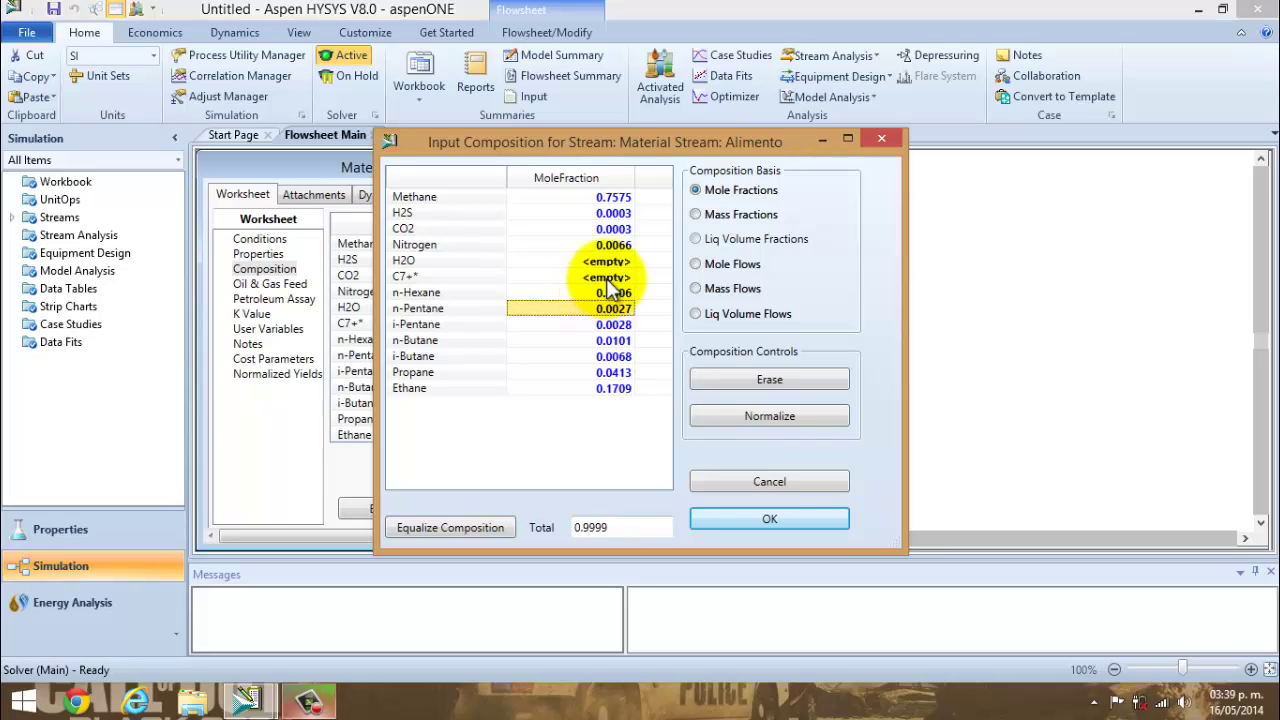
Set the C7+ mole fraction of Alimento to 0.0001 and accept the composition.
{"action": "left_click", "coordinate": [607, 280]}
{"action": "left_click", "coordinate": [609, 280]}
{"action": "type", "text": ".0"}
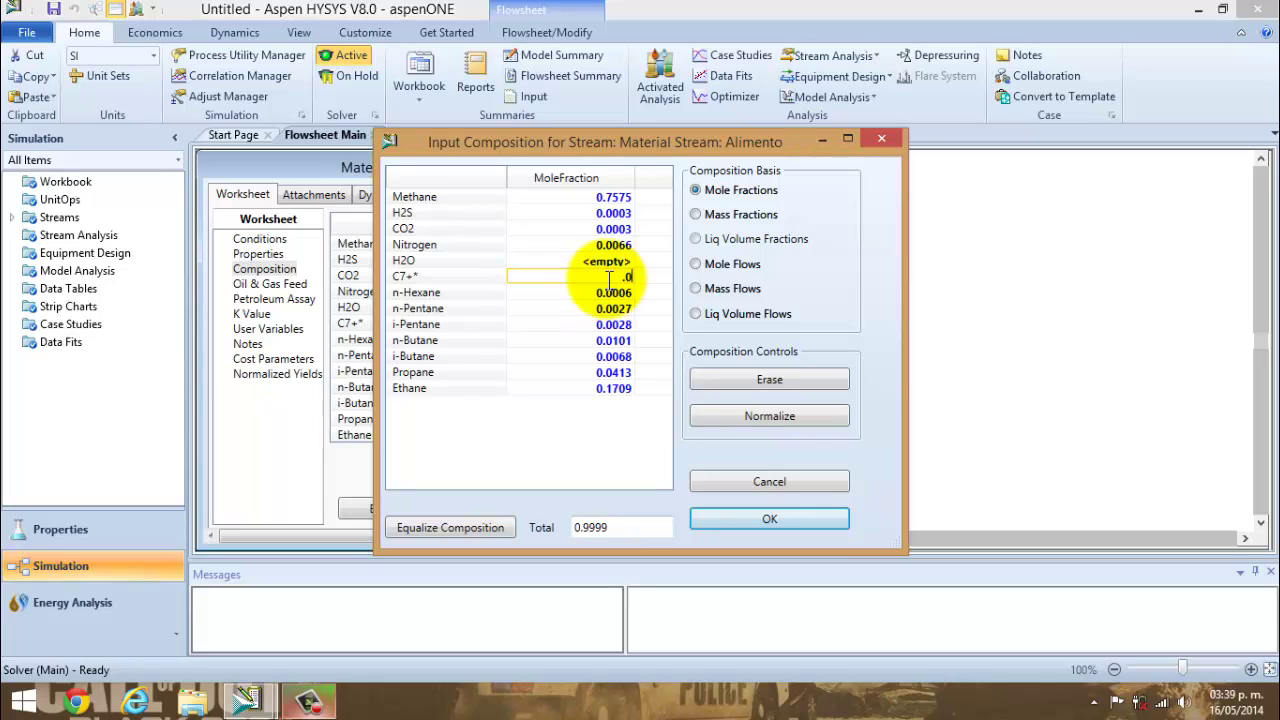
{"action": "type", "text": "001"}
{"action": "key", "text": "Return"}
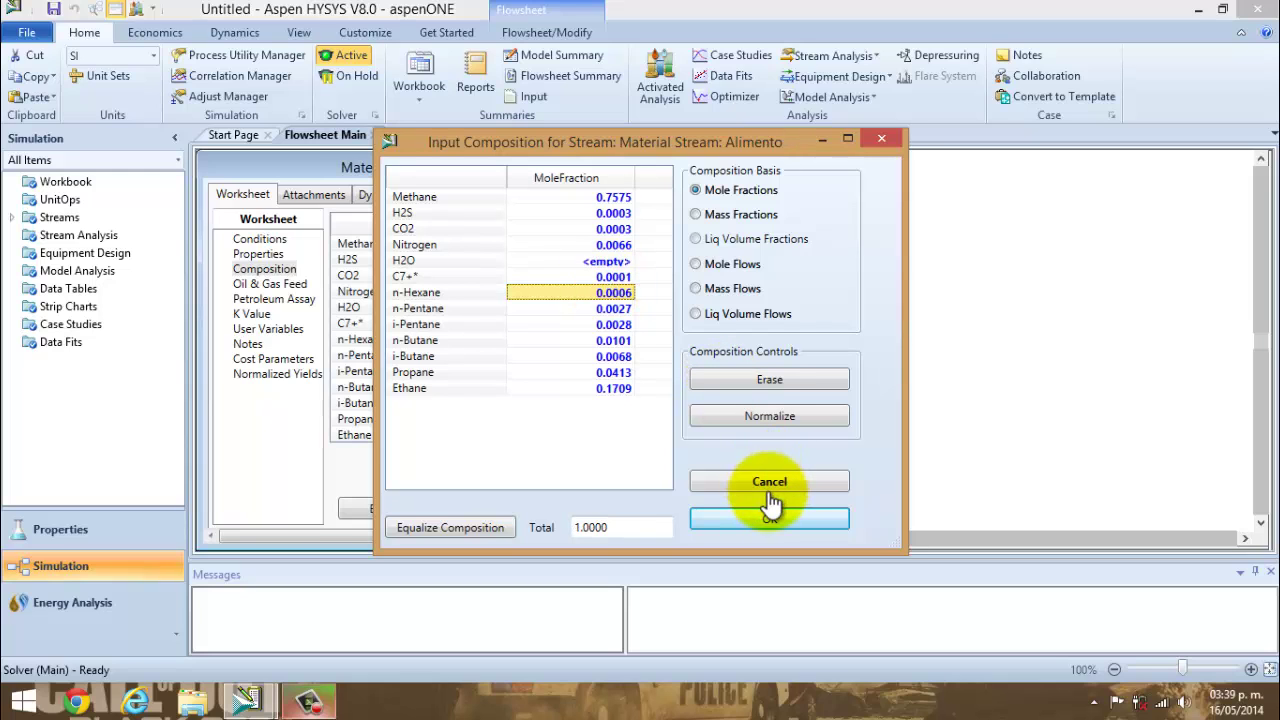
{"action": "left_click", "coordinate": [771, 519]}
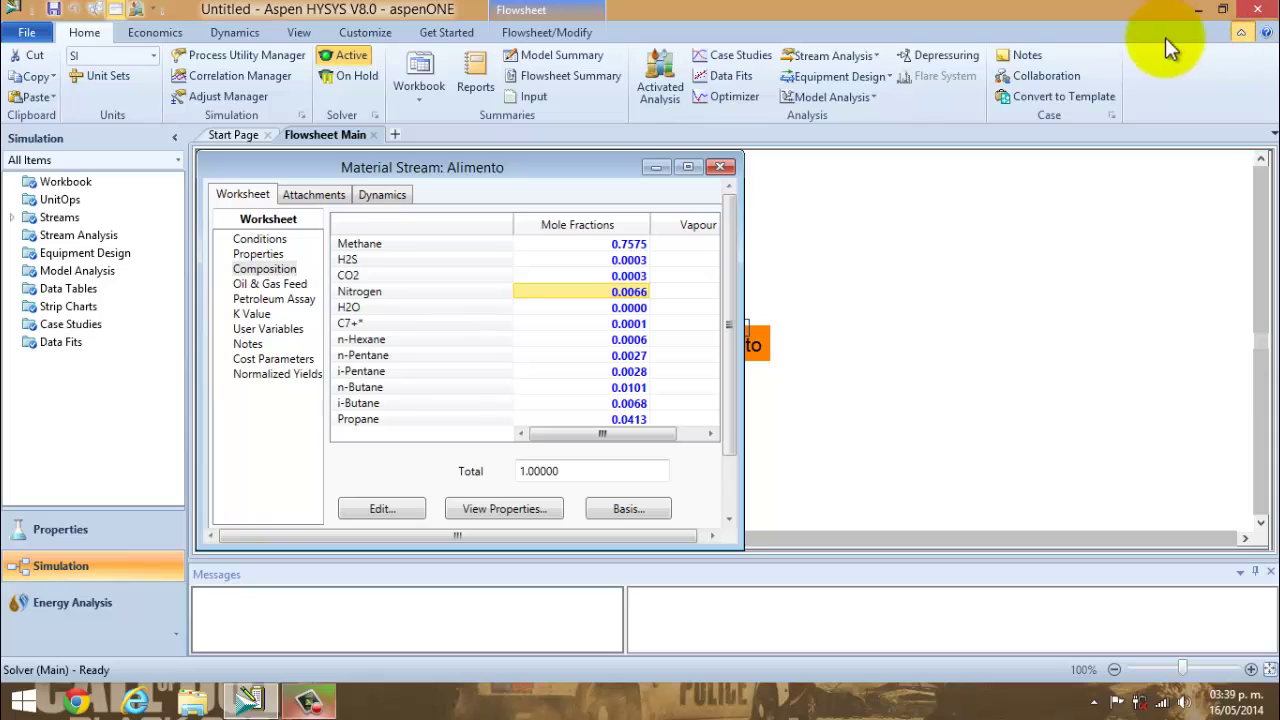
Free up workspace by collapsing the ribbon and hiding the messages, and review the full Alimento composition in its enlarged window before closing it.
{"action": "left_click", "coordinate": [1241, 33]}
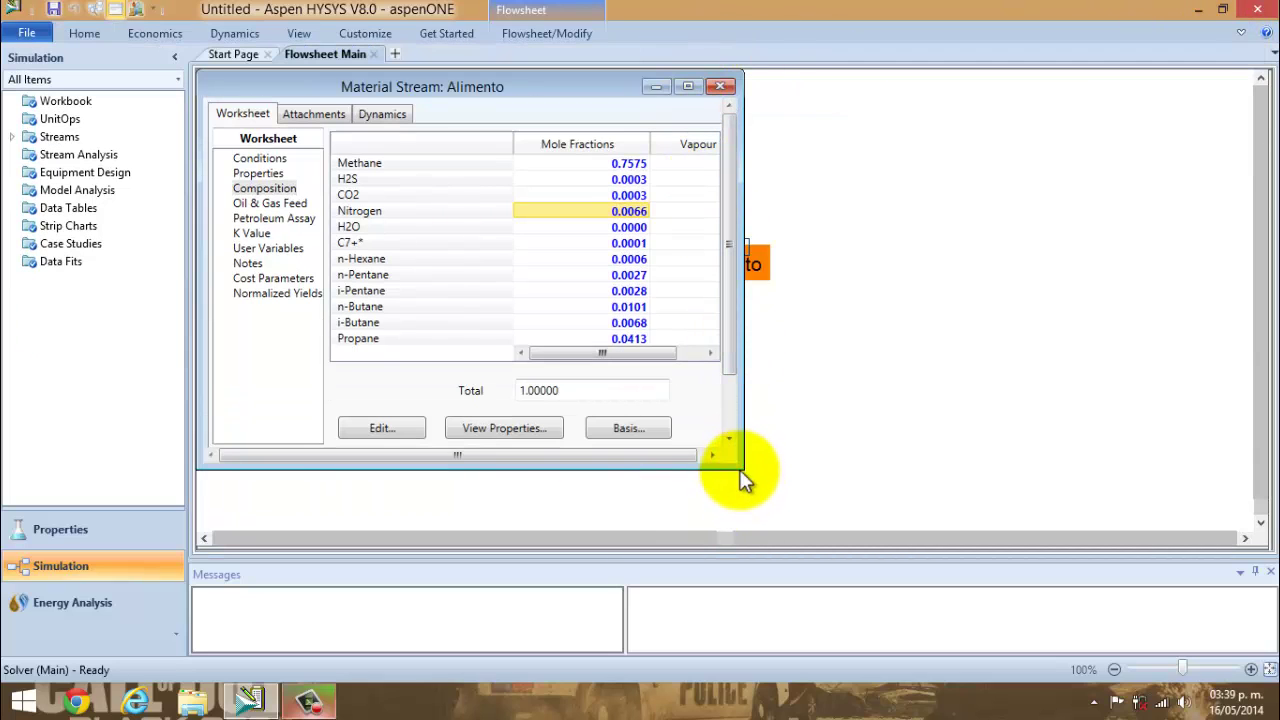
{"action": "left_click", "coordinate": [1268, 571]}
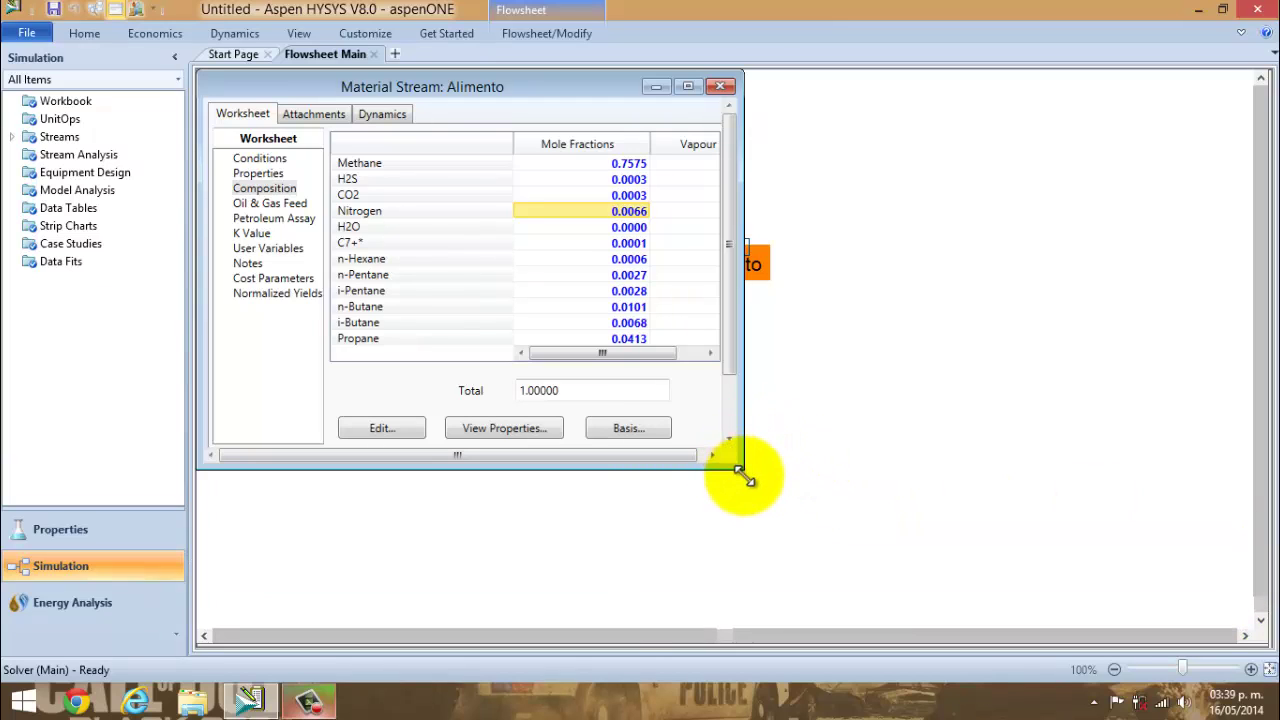
{"action": "left_click_drag", "start_coordinate": [741, 469], "coordinate": [848, 537]}
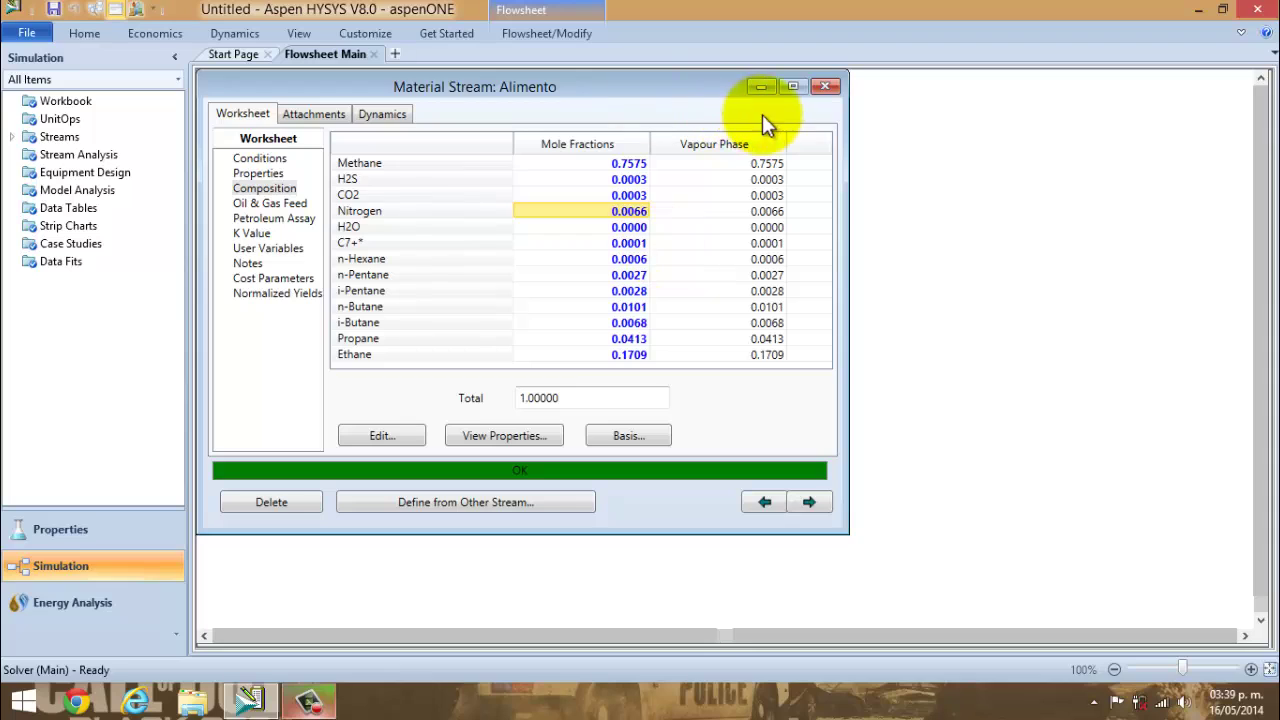
{"action": "left_click", "coordinate": [824, 87]}
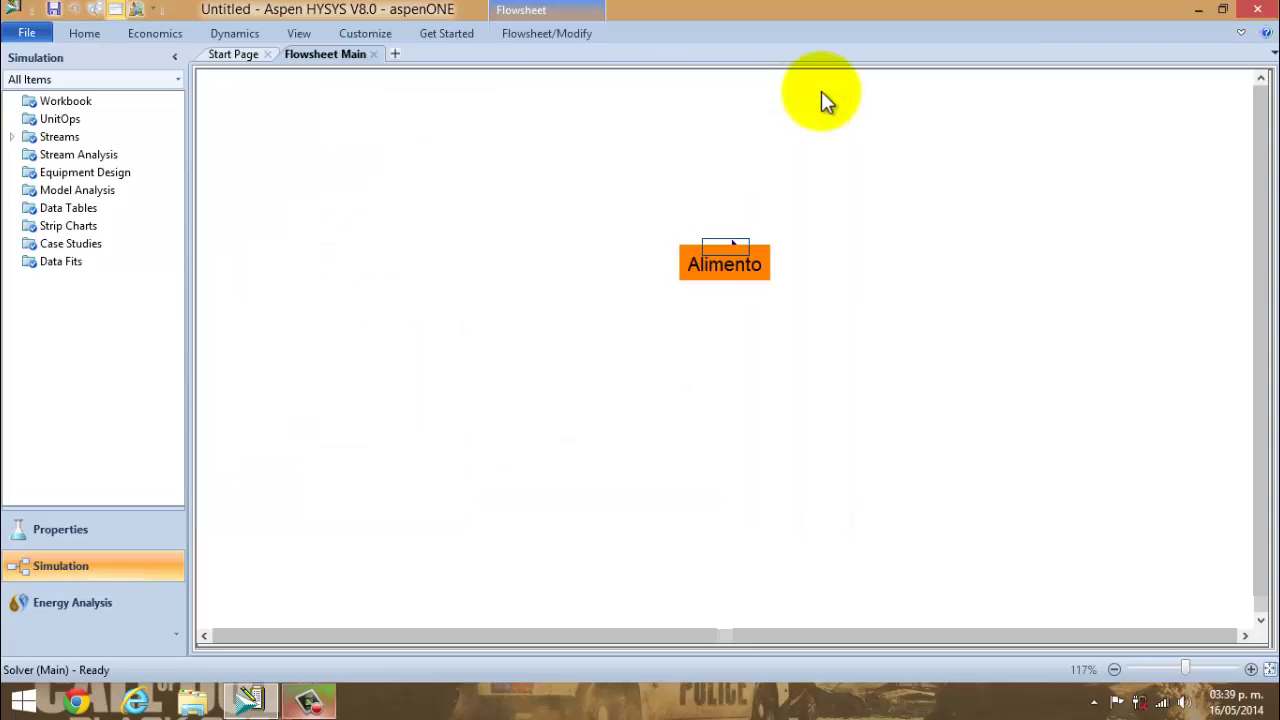
Show the model palette beside the flowsheet.
{"action": "left_click", "coordinate": [251, 697]}
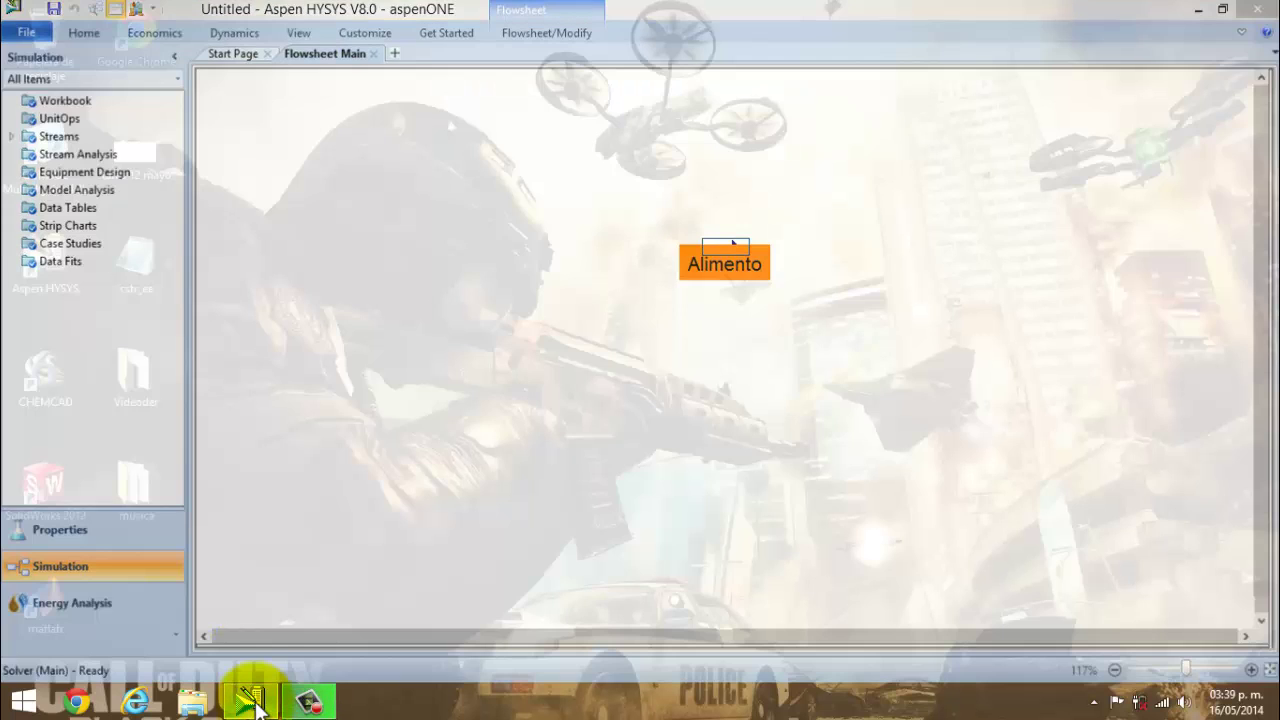
{"action": "left_click", "coordinate": [251, 697]}
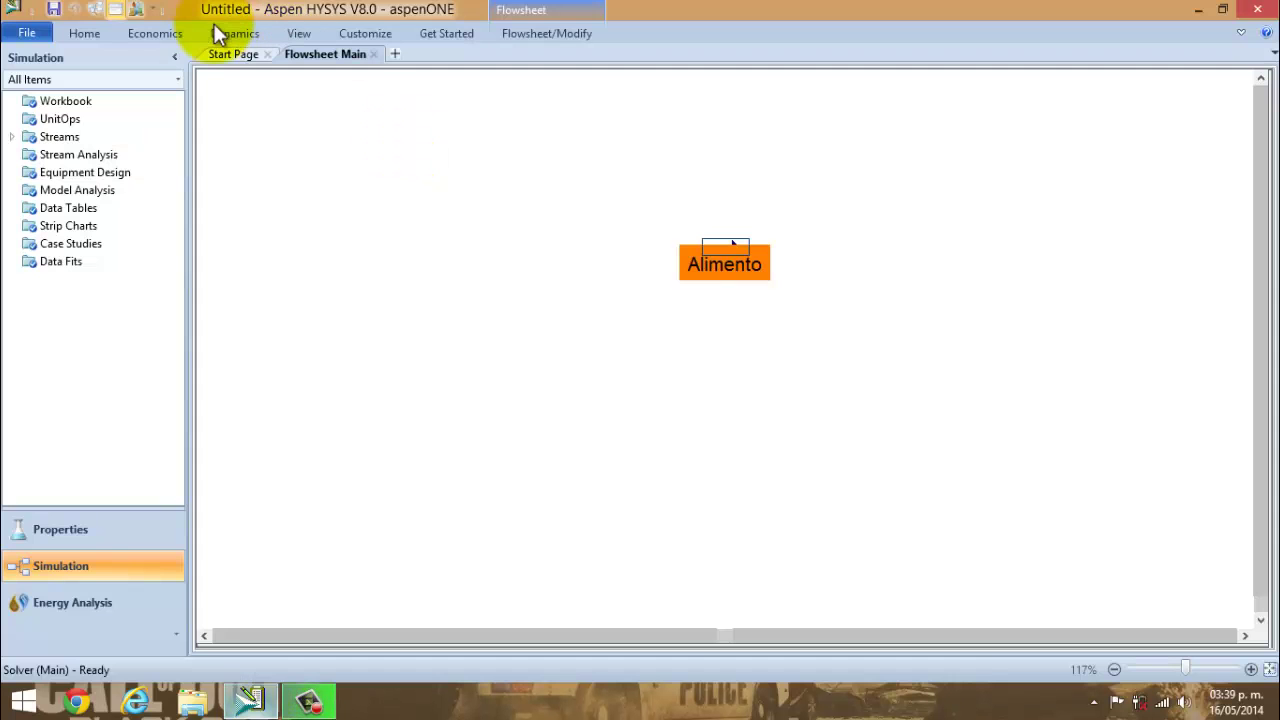
{"action": "left_click", "coordinate": [314, 30]}
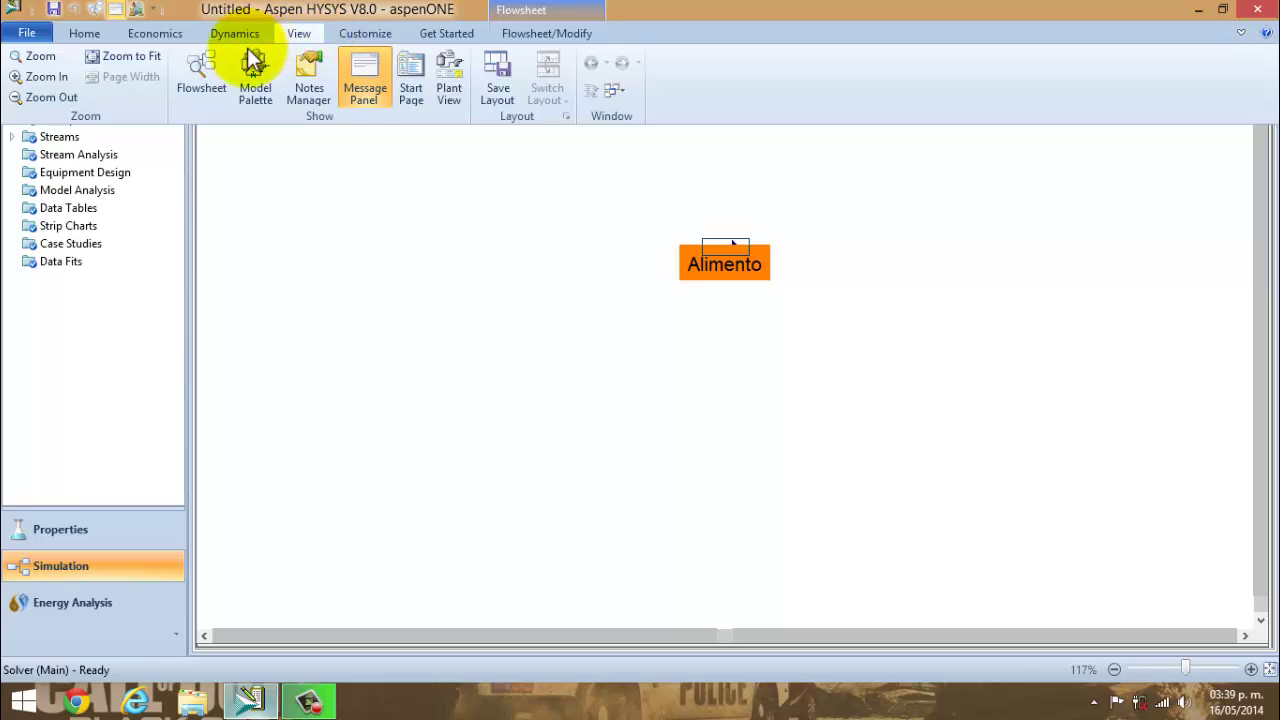
{"action": "left_click", "coordinate": [254, 77]}
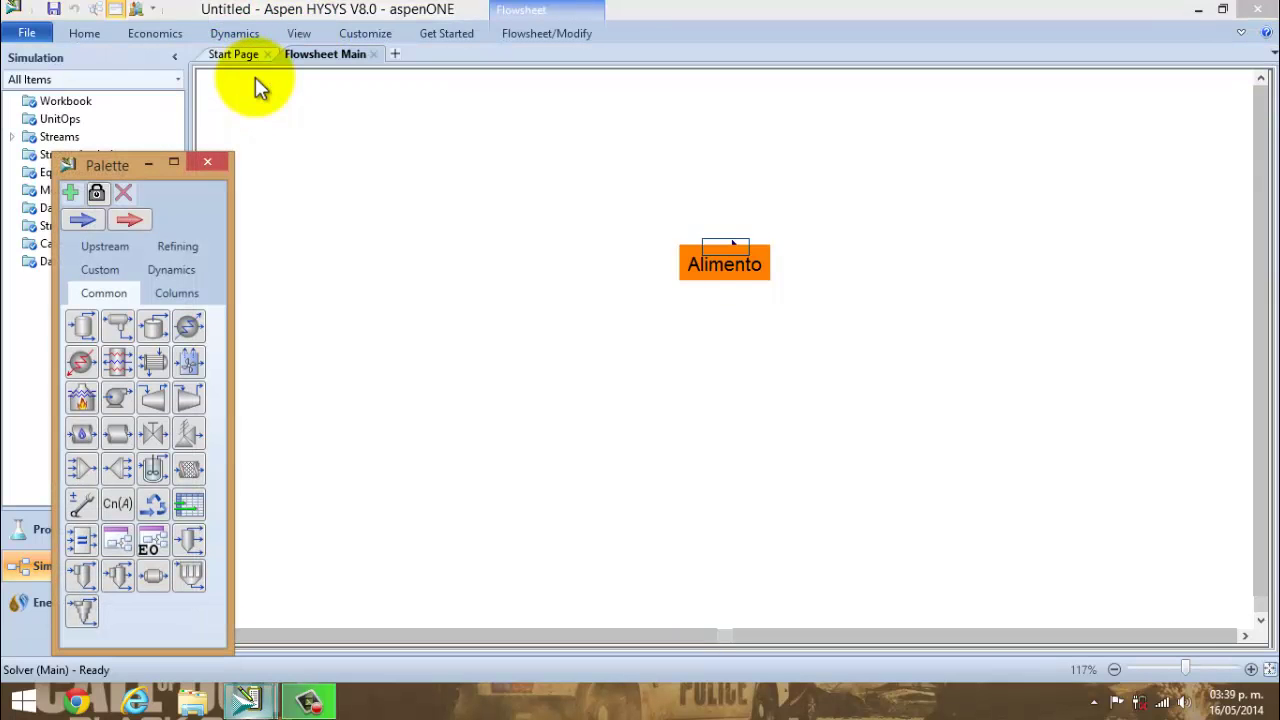
{"action": "left_click", "coordinate": [249, 697]}
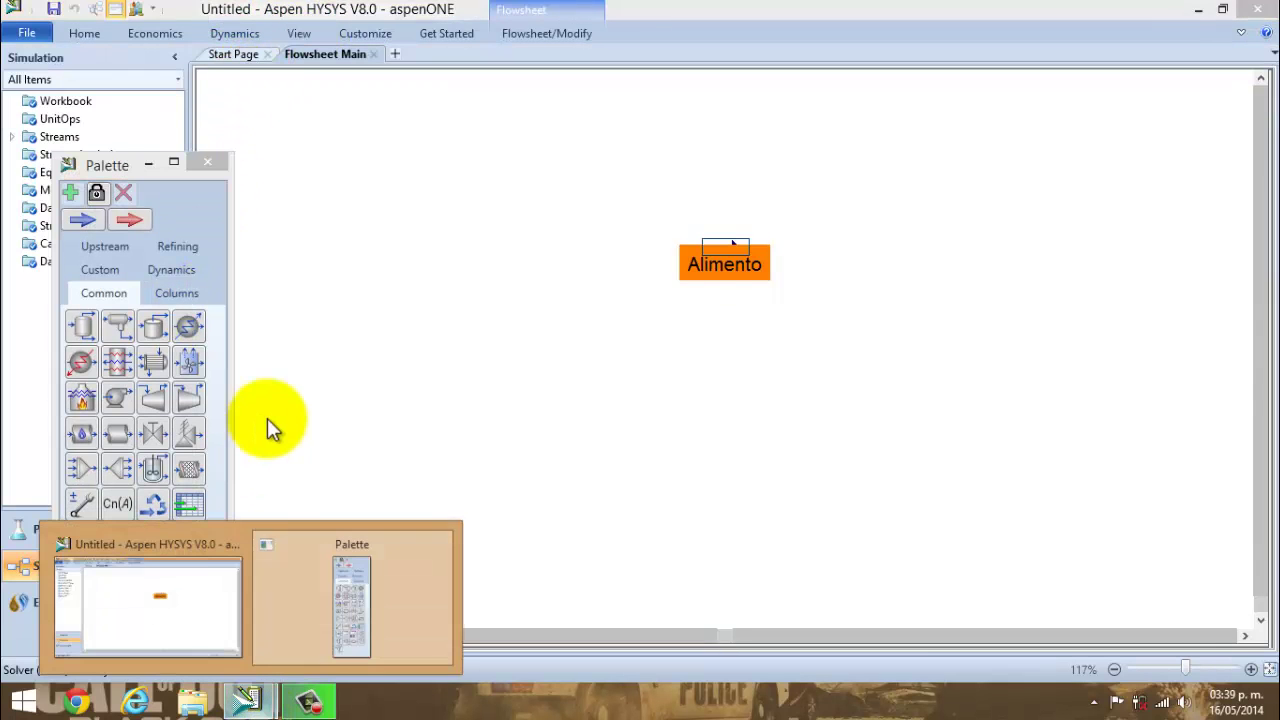
{"action": "left_click", "coordinate": [287, 545]}
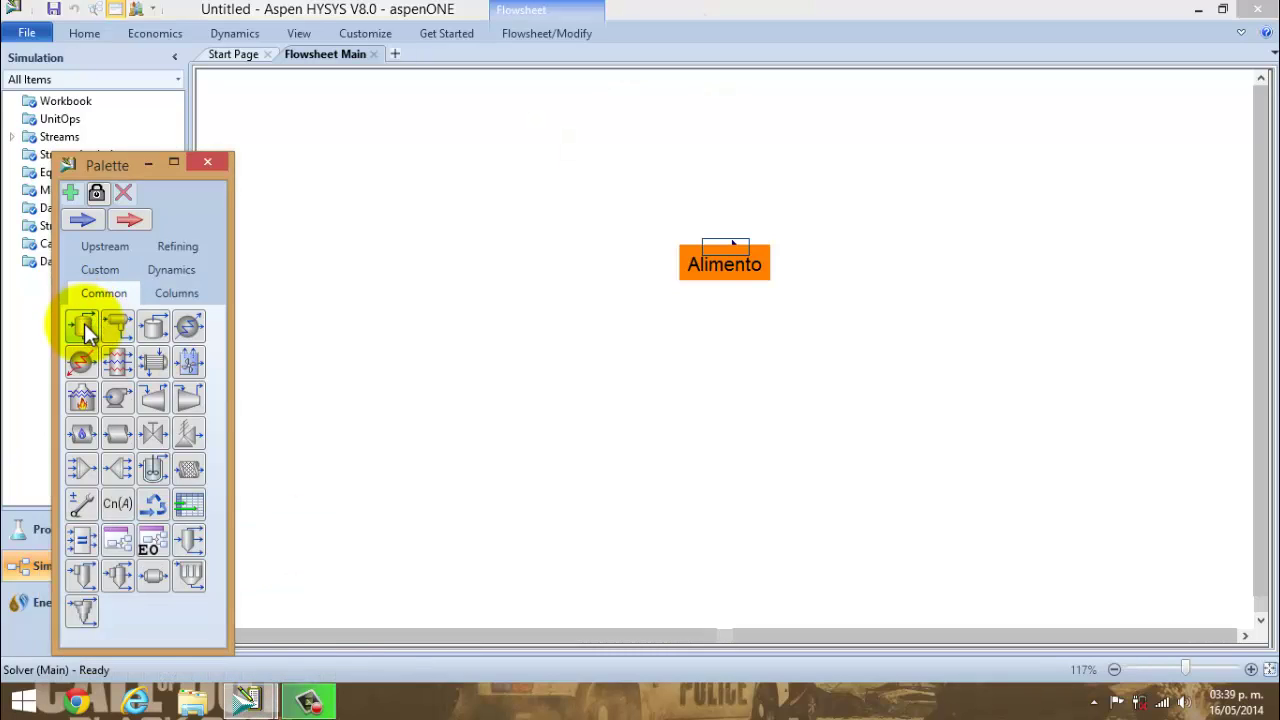
Add a separator to the flowsheet and assign Alimento as its inlet stream.
{"action": "double_click", "coordinate": [82, 324]}
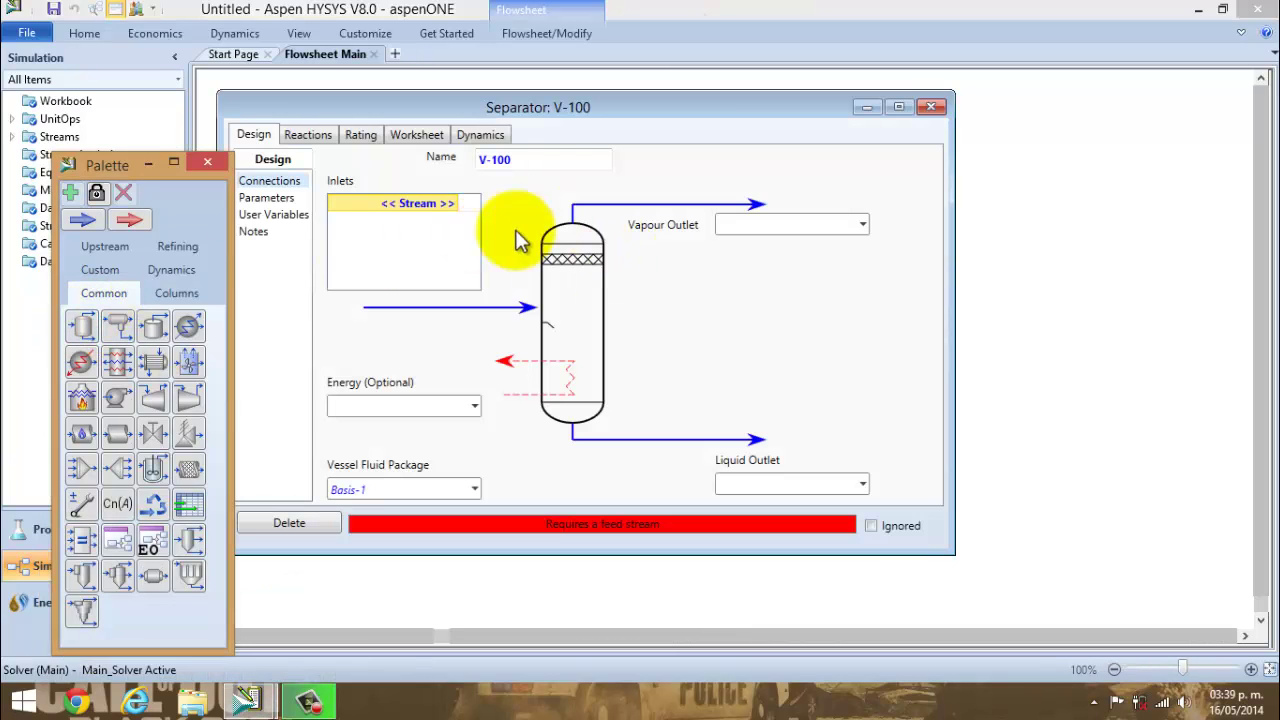
{"action": "left_click", "coordinate": [458, 205]}
{"action": "type", "text": "Alimento"}
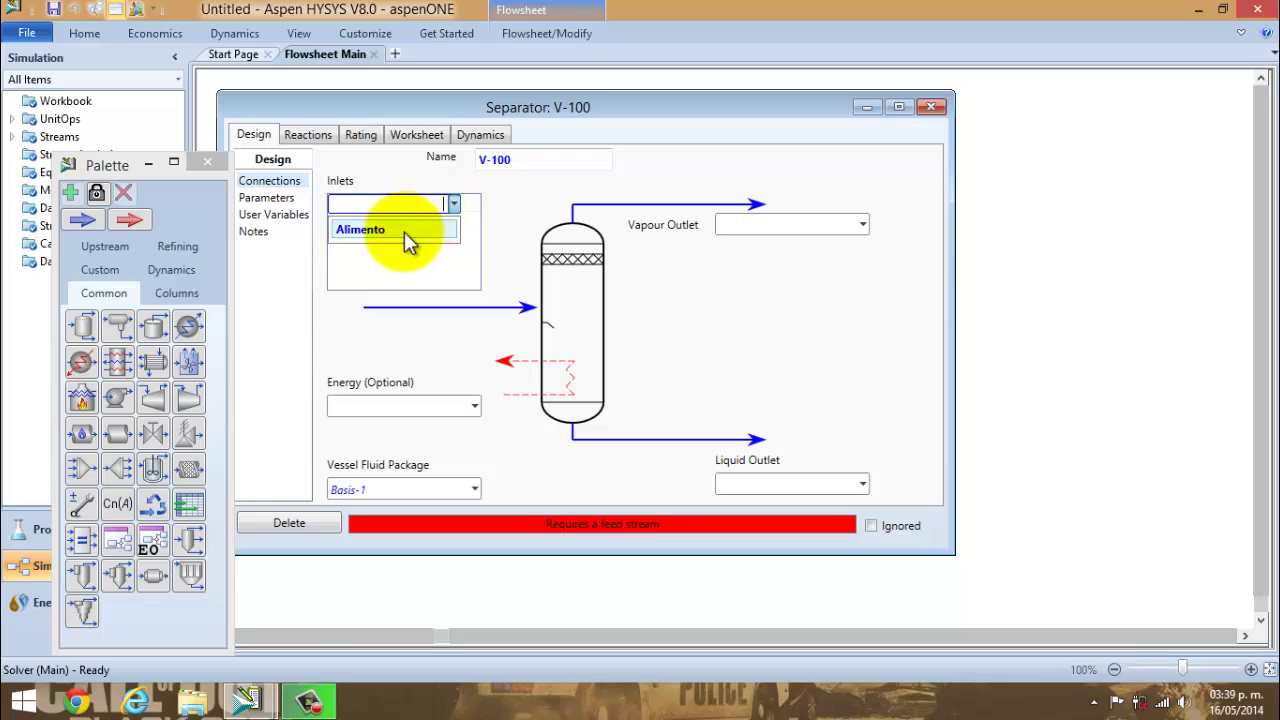
{"action": "key", "text": "Return"}
Create two material streams and name the second one Vapor V100.
{"action": "left_click", "coordinate": [82, 219]}
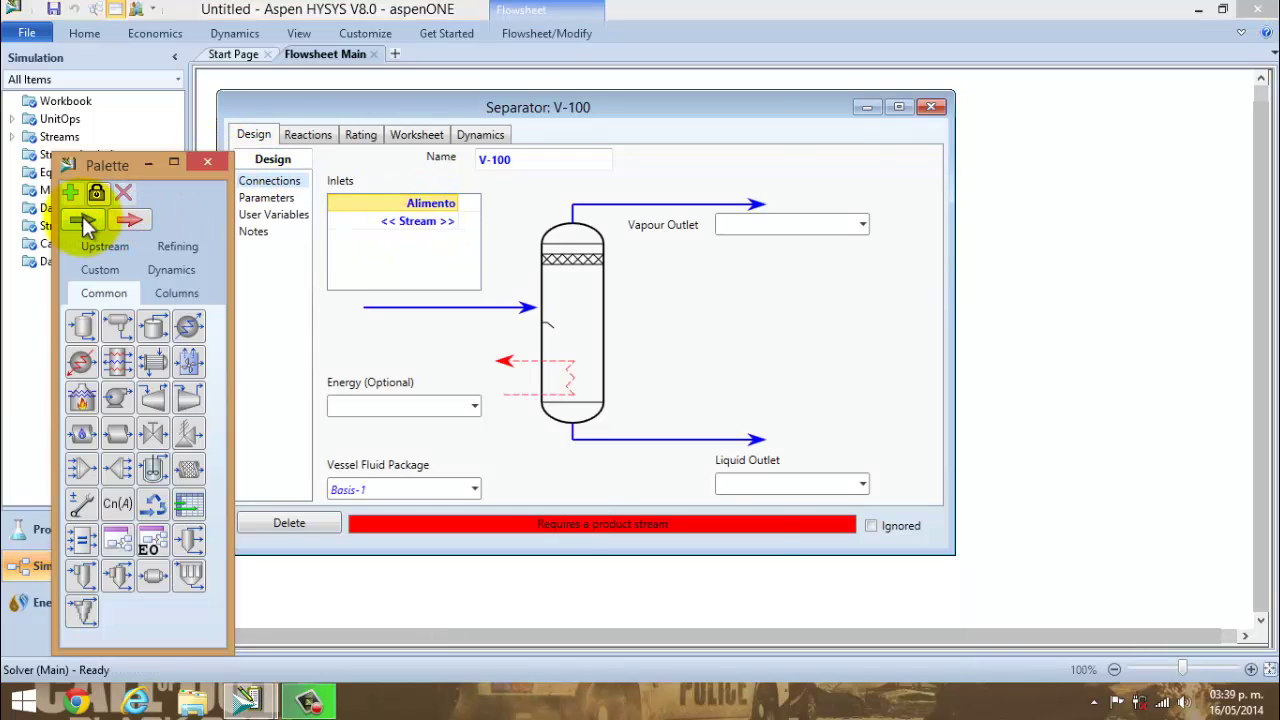
{"action": "double_click", "coordinate": [82, 218]}
{"action": "double_click", "coordinate": [82, 218]}
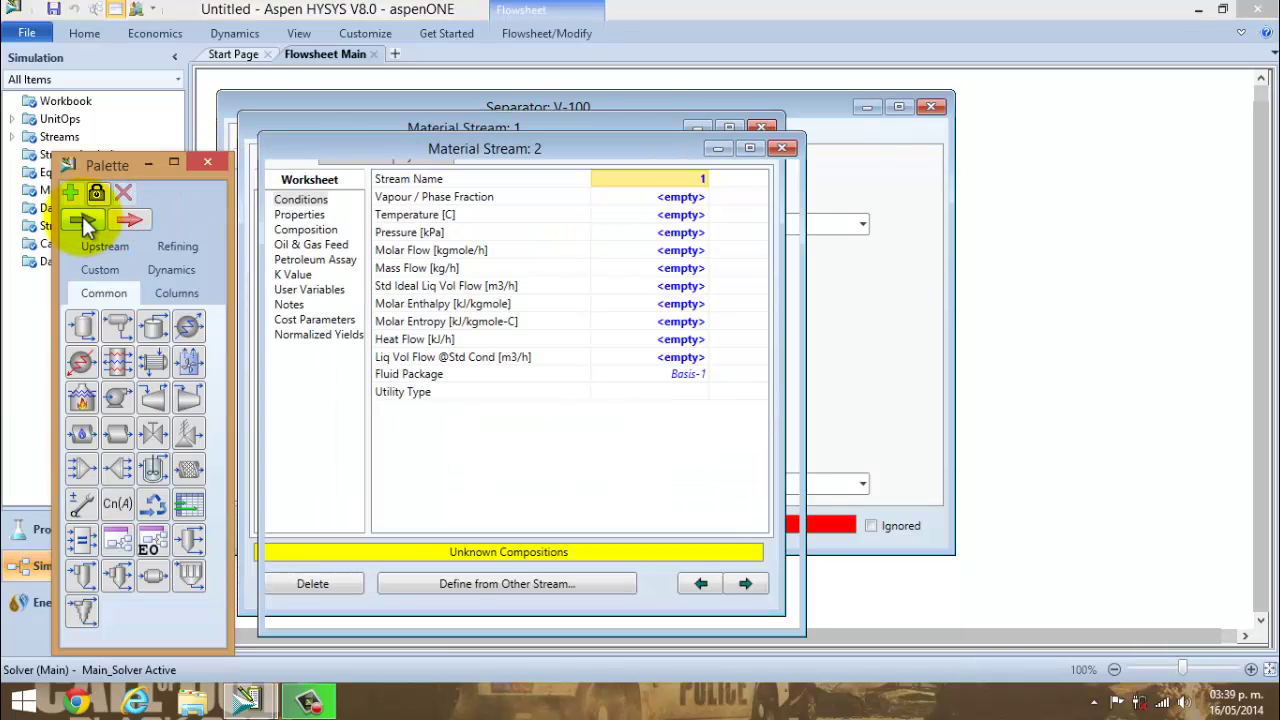
{"action": "left_click", "coordinate": [678, 198]}
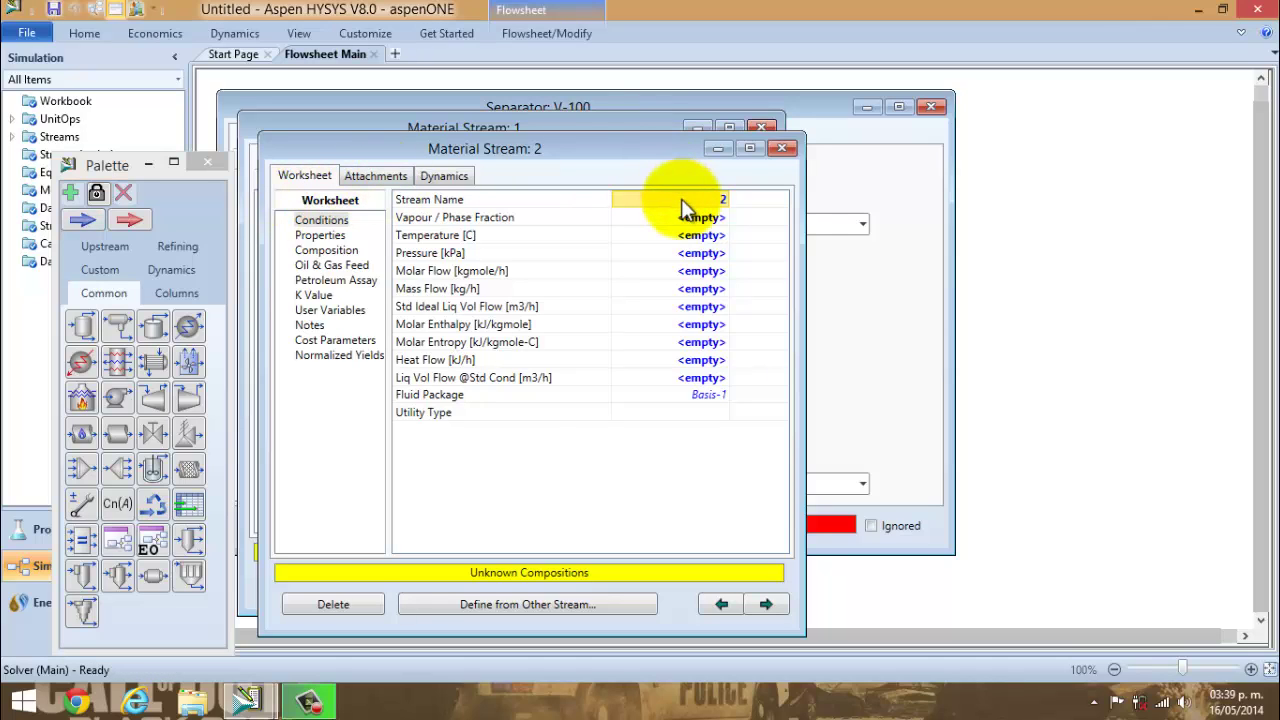
{"action": "left_click", "coordinate": [684, 200]}
{"action": "type", "text": "Vapor V100"}
{"action": "key", "text": "Return"}
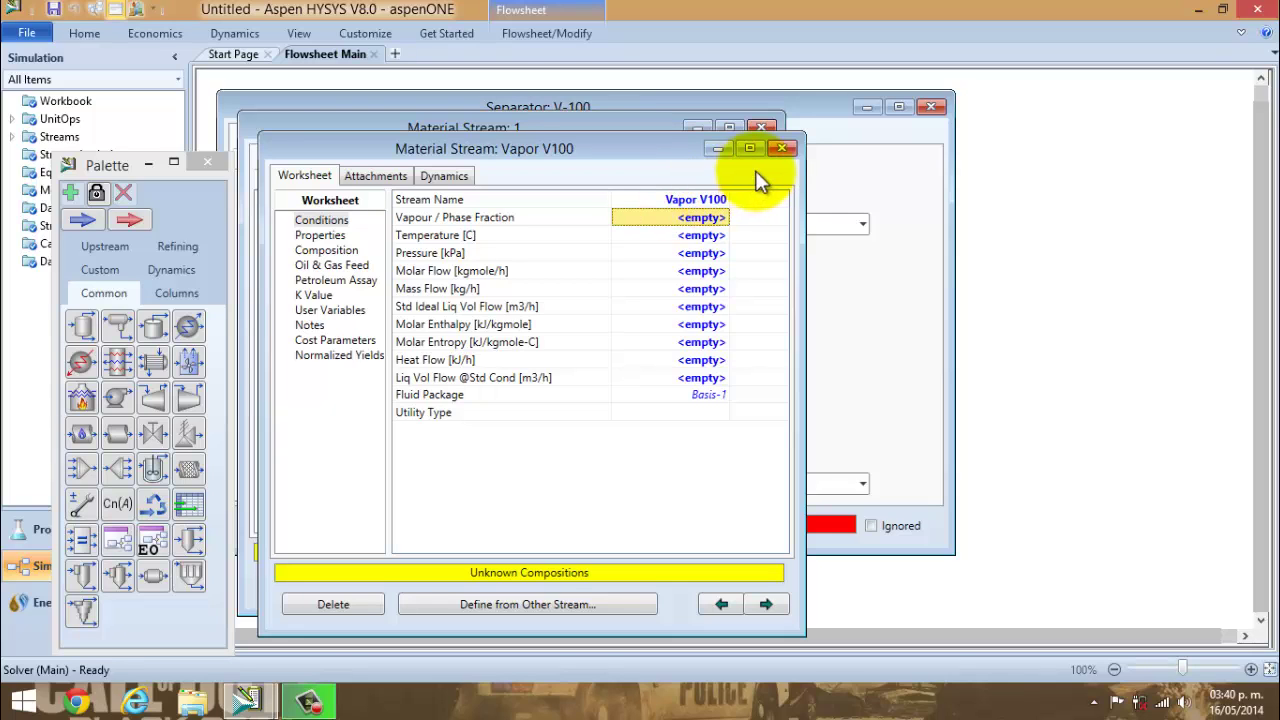
{"action": "left_click", "coordinate": [780, 151]}
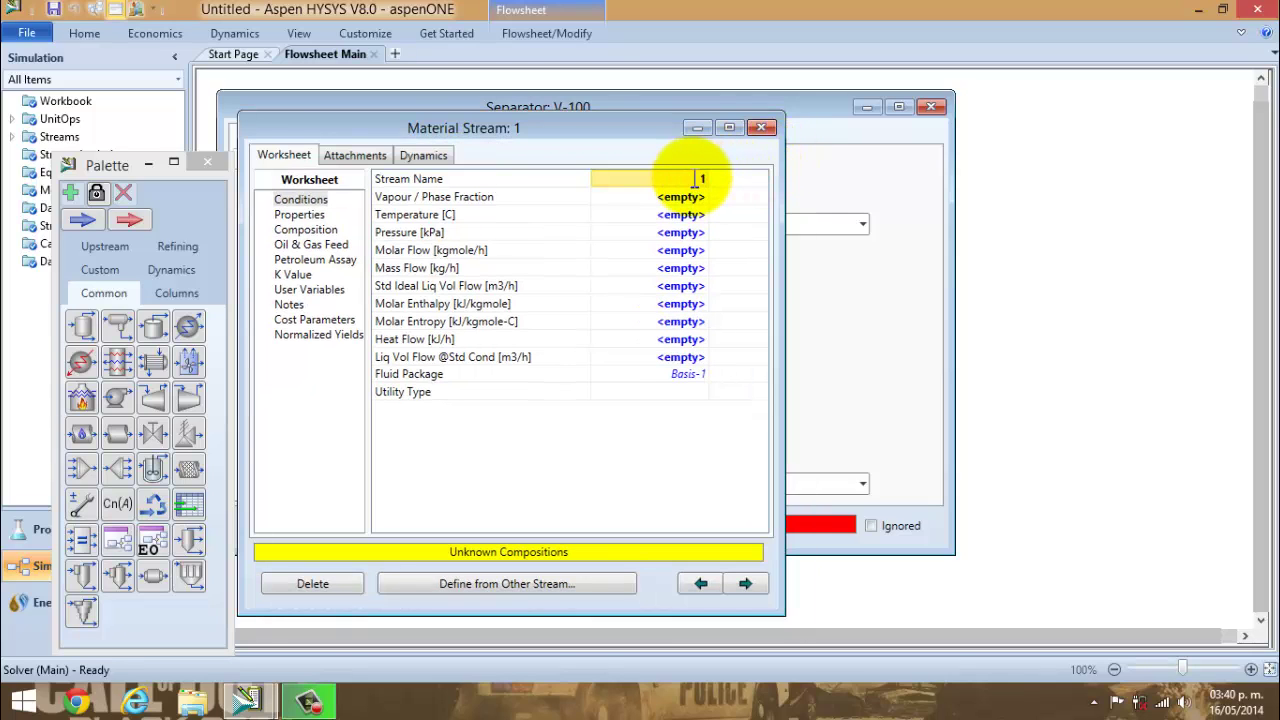
Rename material stream 1 as Residuo and close its window.
{"action": "type", "text": "Resu"}
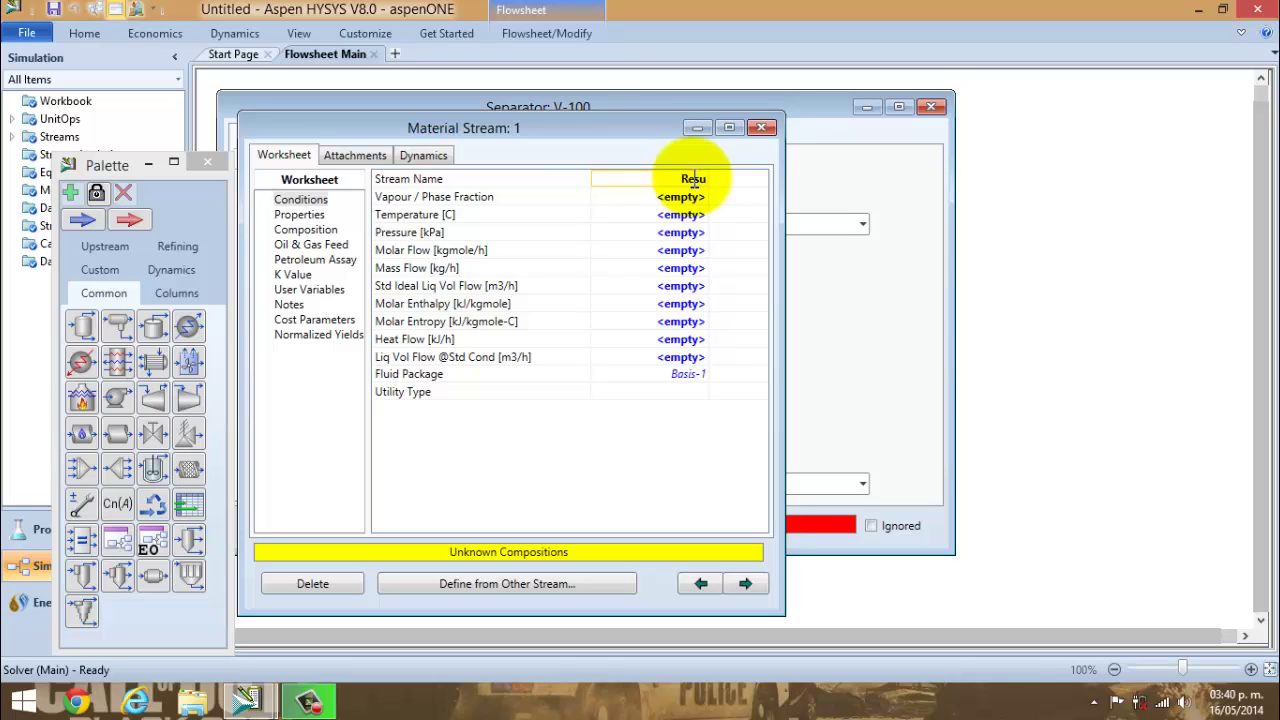
{"action": "key", "text": "BackSpace"}
{"action": "type", "text": "iduo"}
{"action": "key", "text": "Return"}
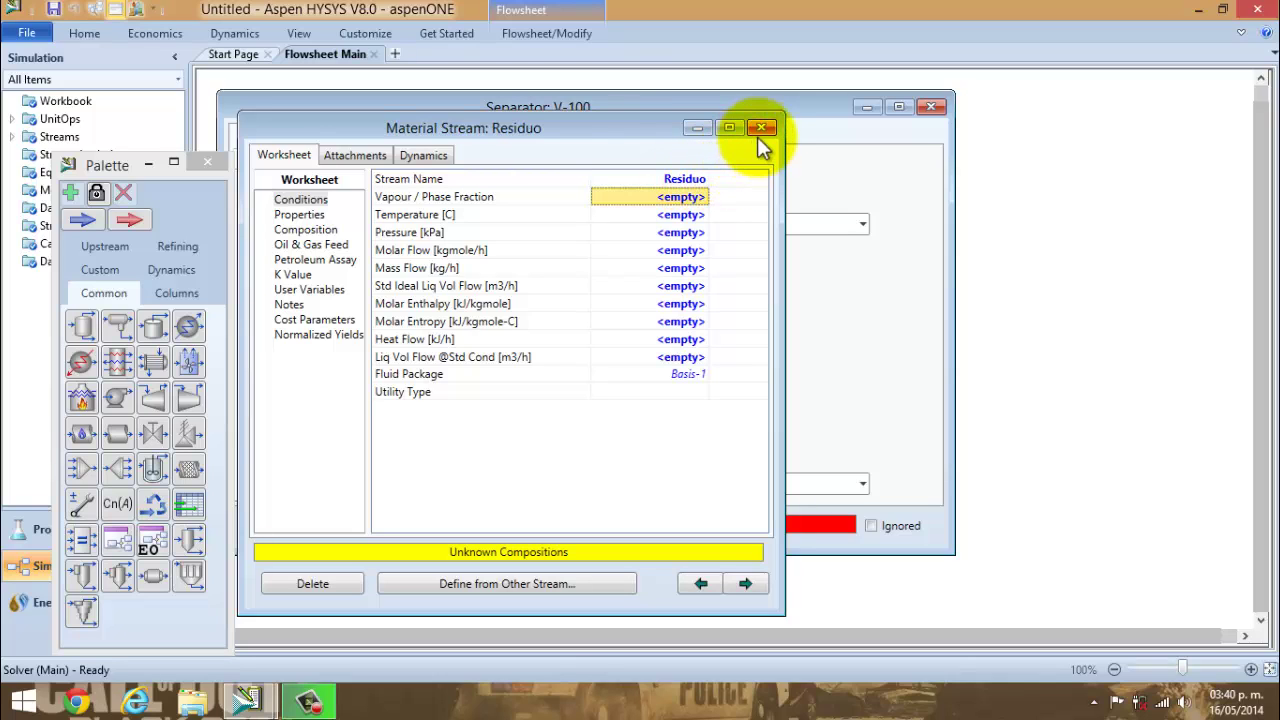
{"action": "left_click", "coordinate": [763, 127]}
Assign Vapor V100 as the separator's vapour outlet and Residuo as its liquid outlet, and close the separator.
{"action": "left_click", "coordinate": [870, 231]}
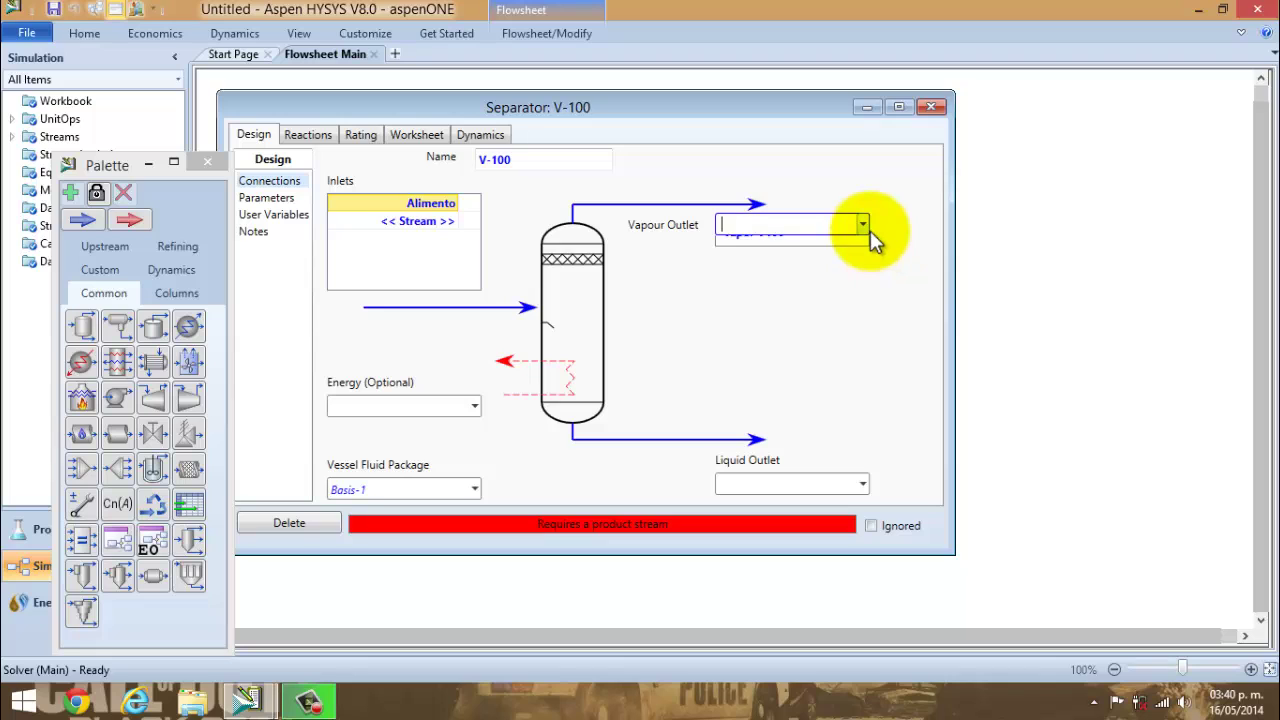
{"action": "left_click", "coordinate": [781, 272]}
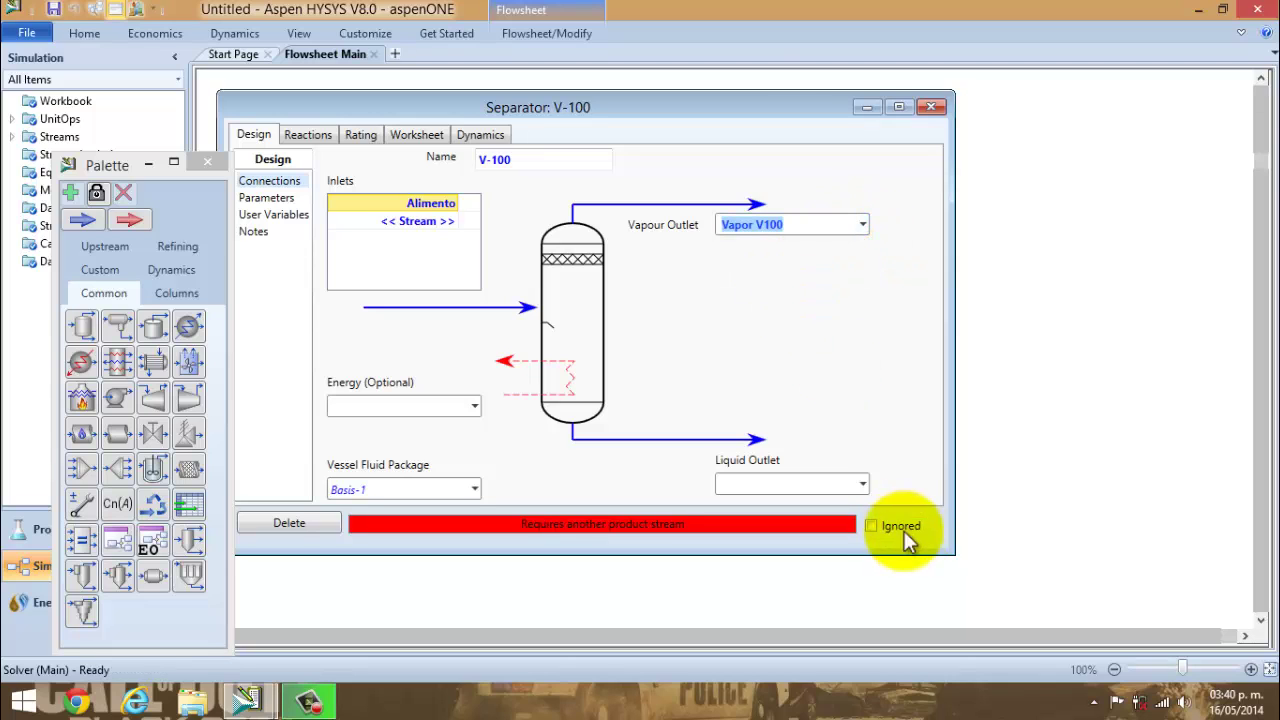
{"action": "left_click", "coordinate": [862, 484]}
{"action": "left_click", "coordinate": [788, 509]}
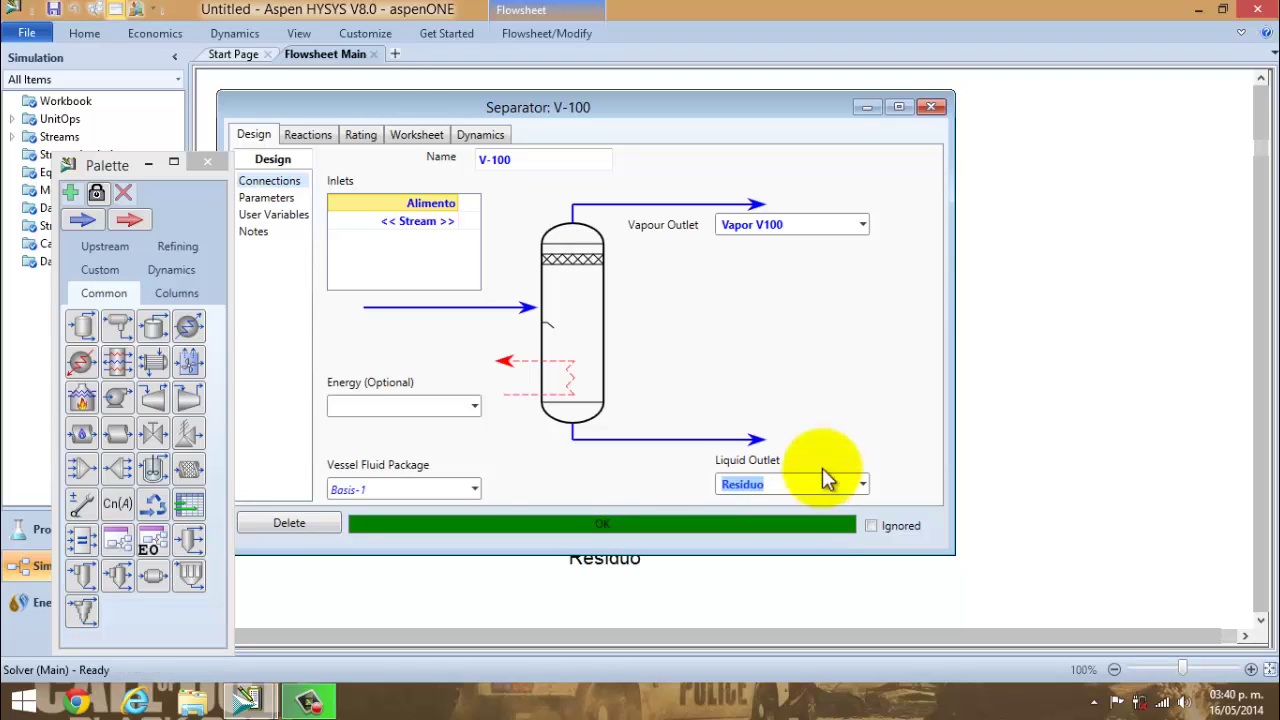
{"action": "left_click", "coordinate": [931, 107]}
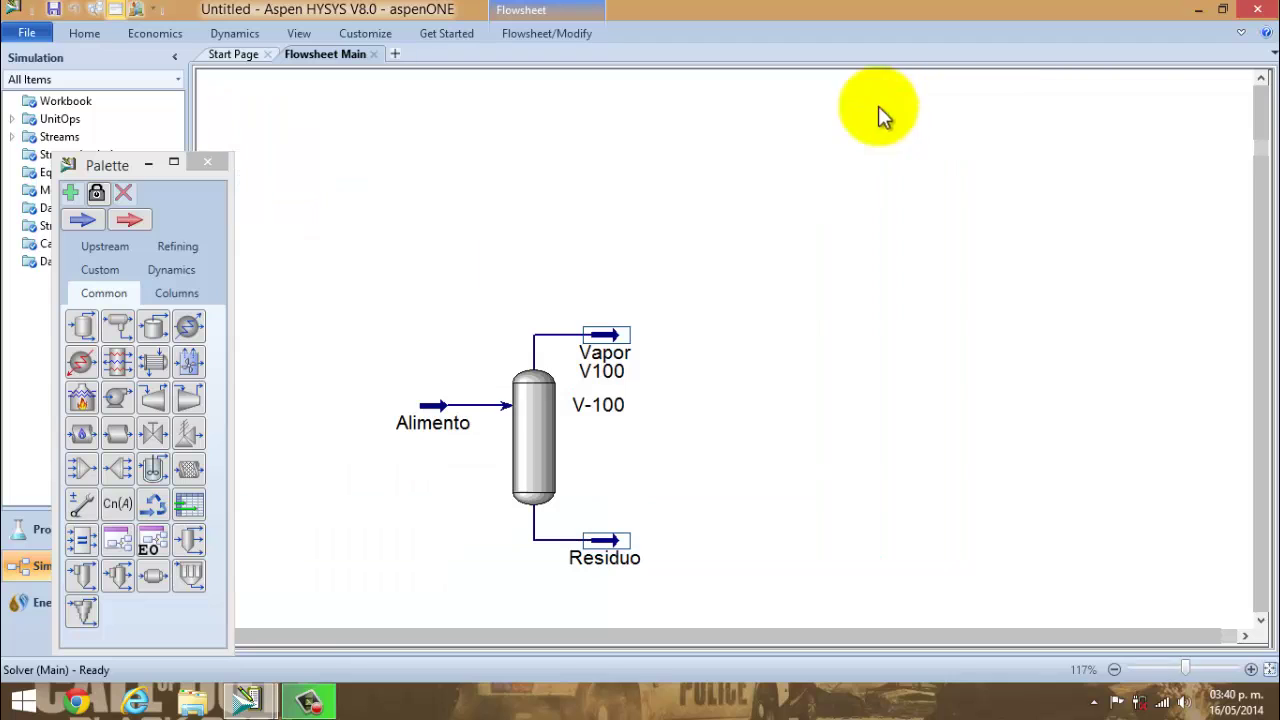
Add a shell-and-tube heat exchanger to the flowsheet.
{"action": "left_click", "coordinate": [1245, 635]}
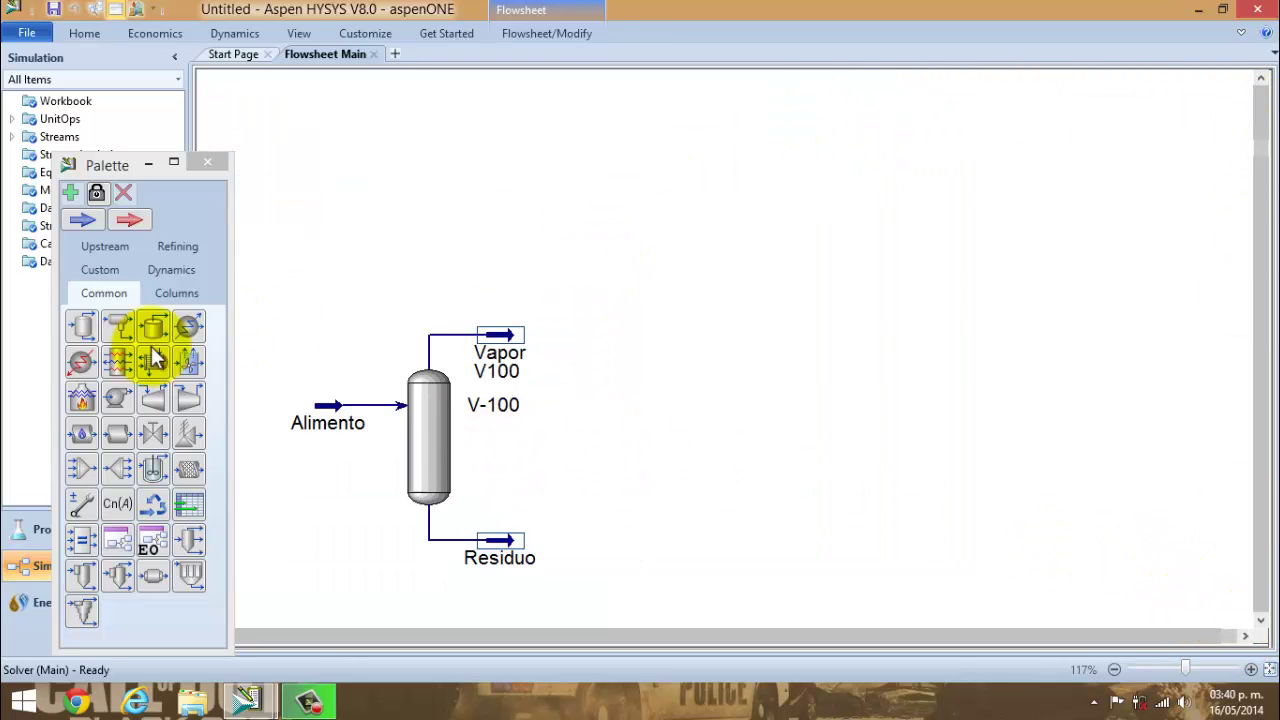
{"action": "left_click", "coordinate": [117, 363]}
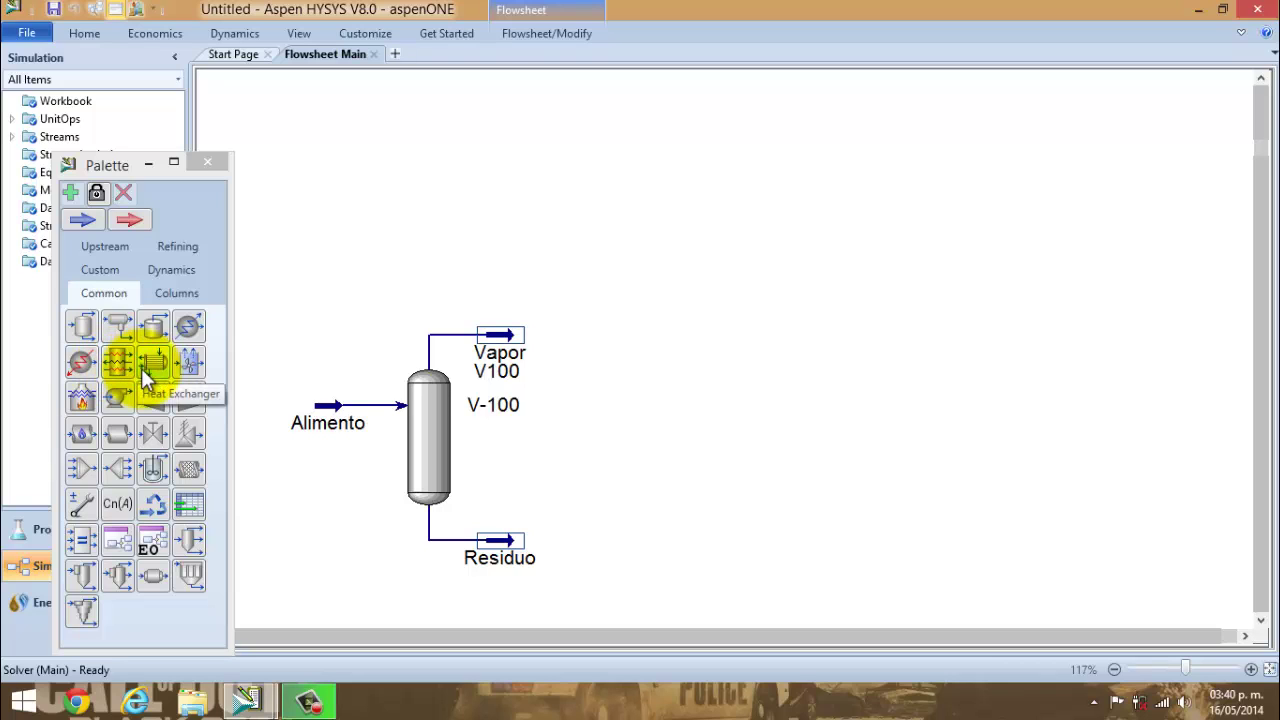
{"action": "double_click", "coordinate": [150, 366]}
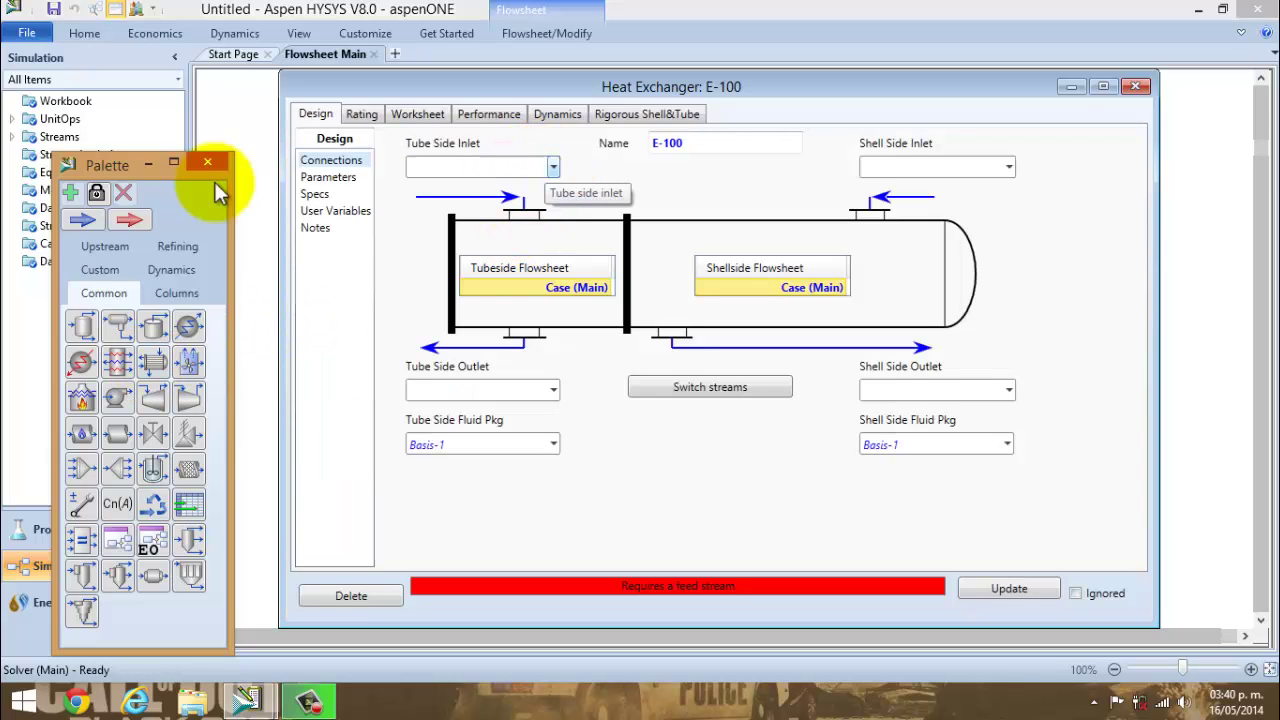
Create a material stream named Vapor v101 and close its window.
{"action": "double_click", "coordinate": [88, 219]}
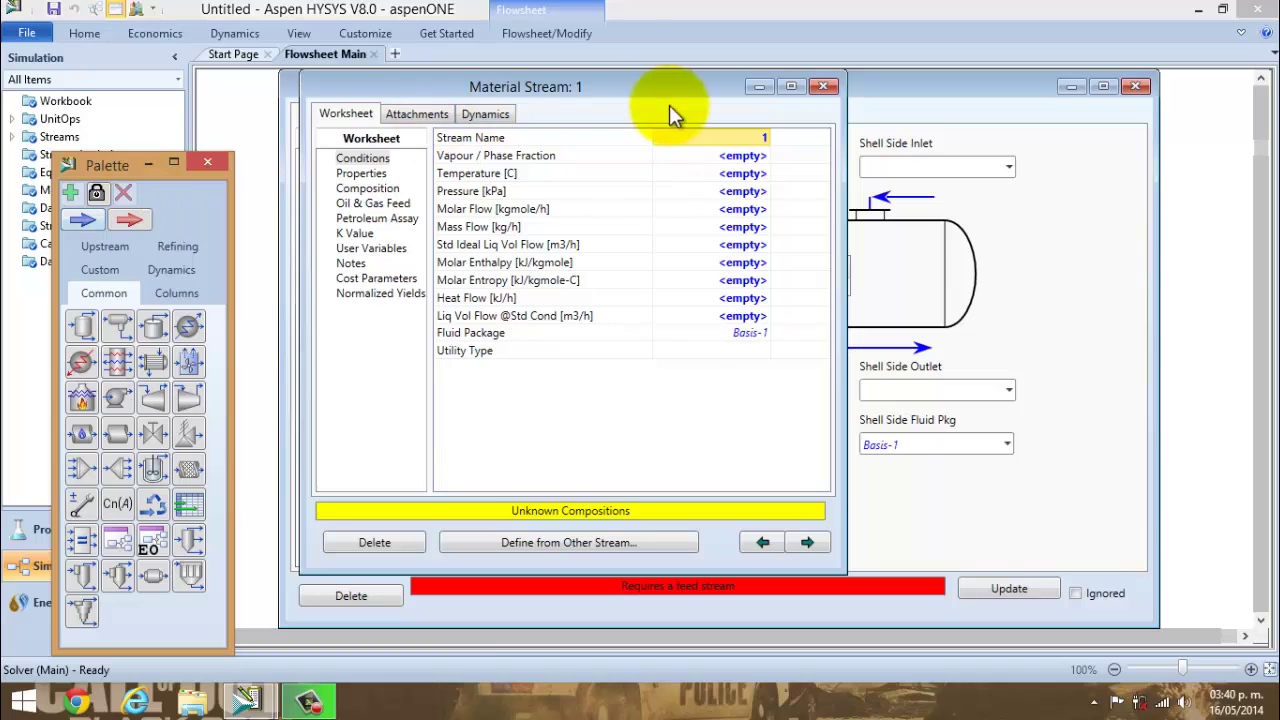
{"action": "left_click", "coordinate": [746, 144]}
{"action": "left_click", "coordinate": [746, 144]}
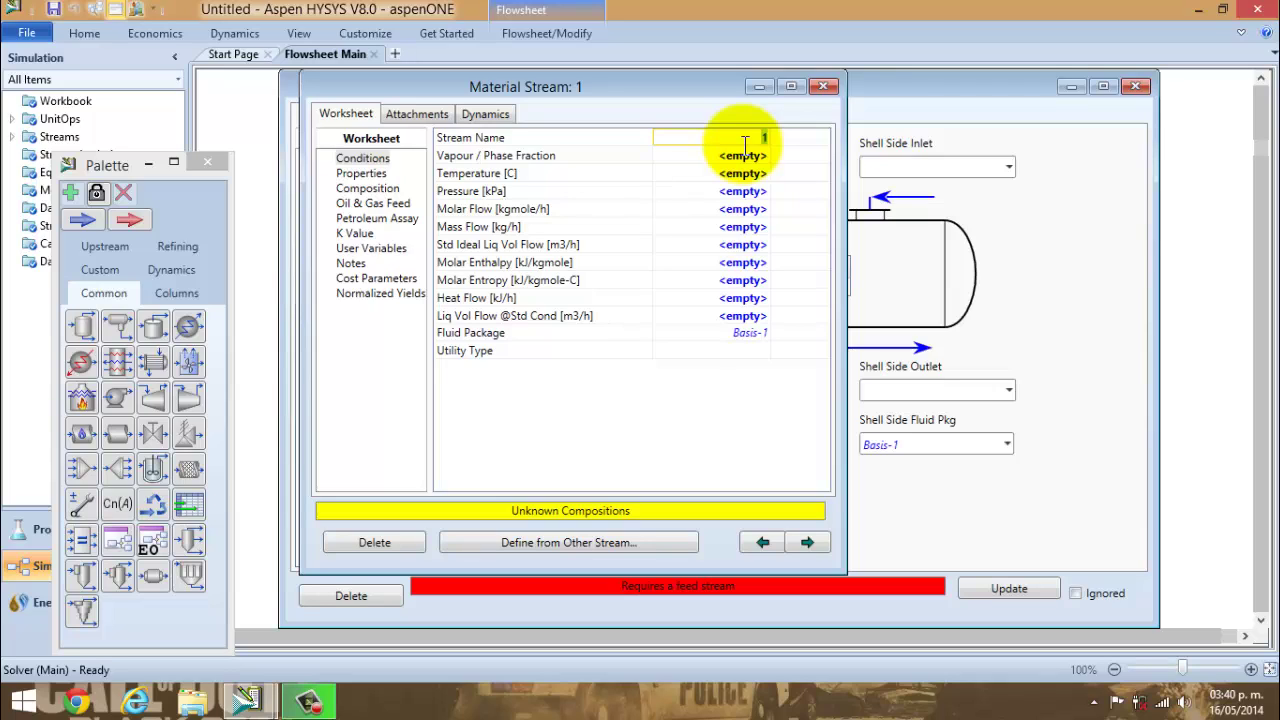
{"action": "type", "text": "Vapor v101"}
{"action": "key", "text": "Return"}
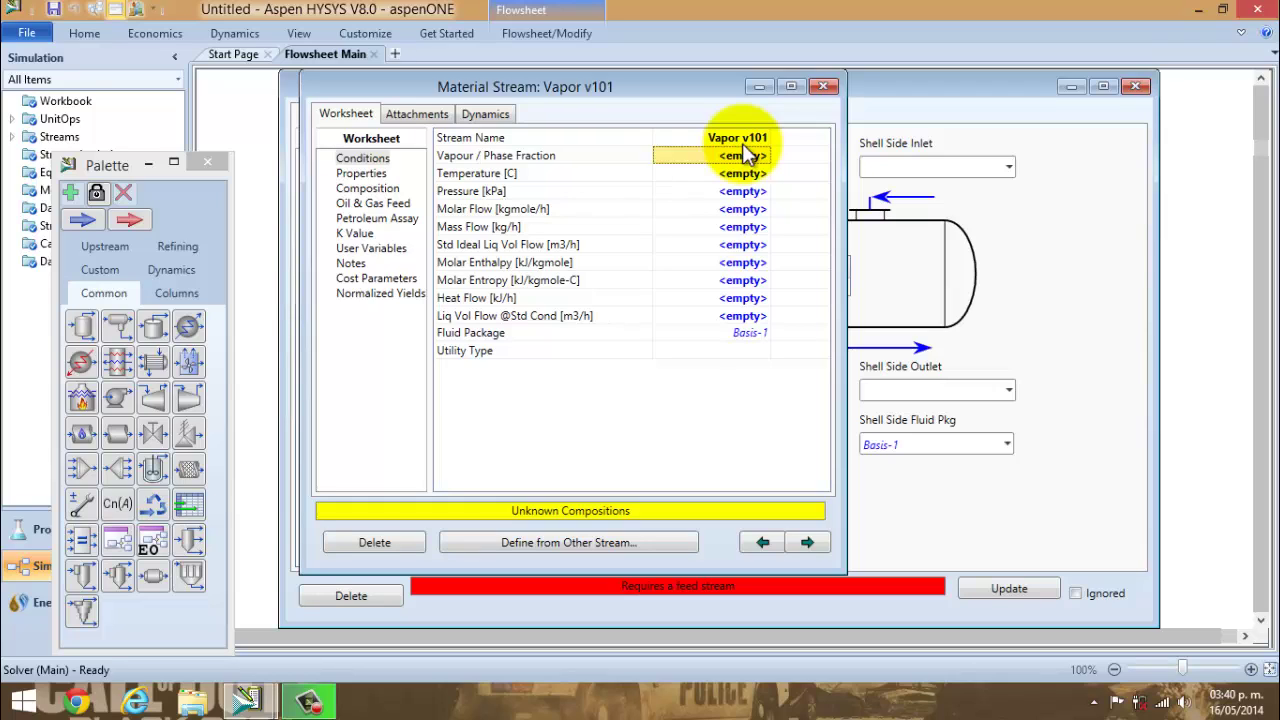
{"action": "left_click", "coordinate": [823, 86]}
Create two more material streams, name the second one Vapor, and close its window.
{"action": "double_click", "coordinate": [88, 220]}
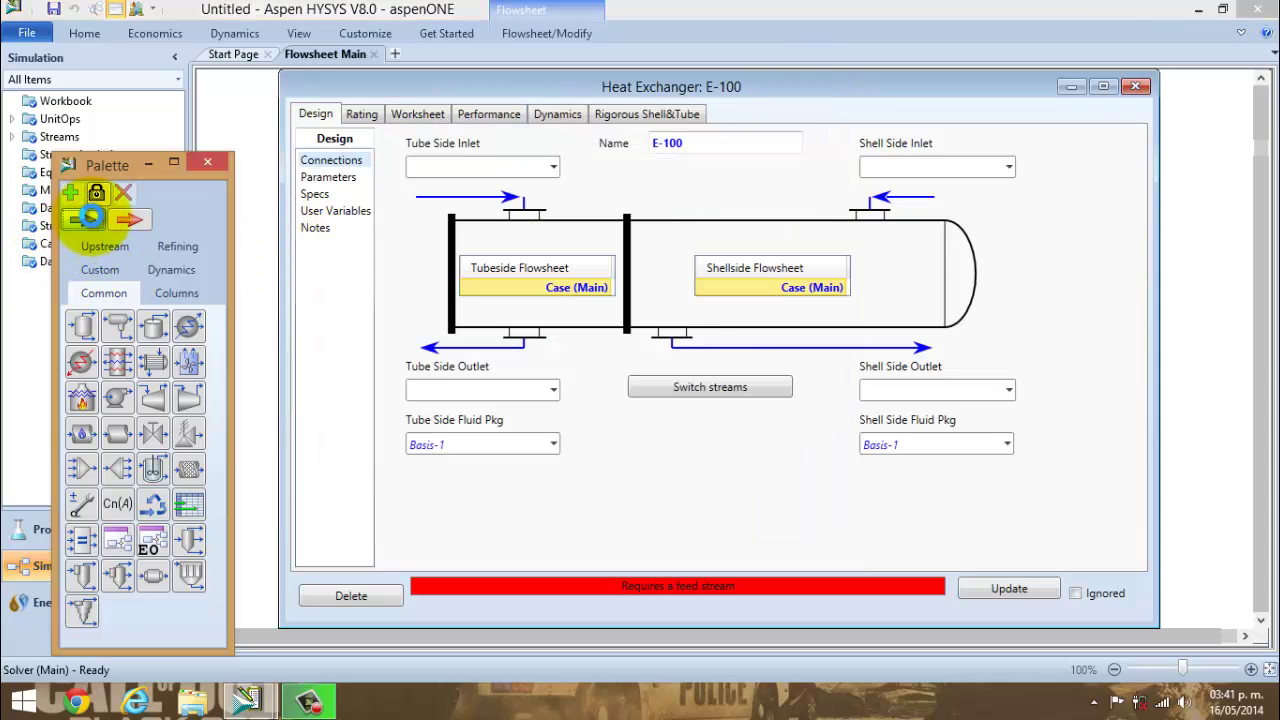
{"action": "double_click", "coordinate": [92, 216]}
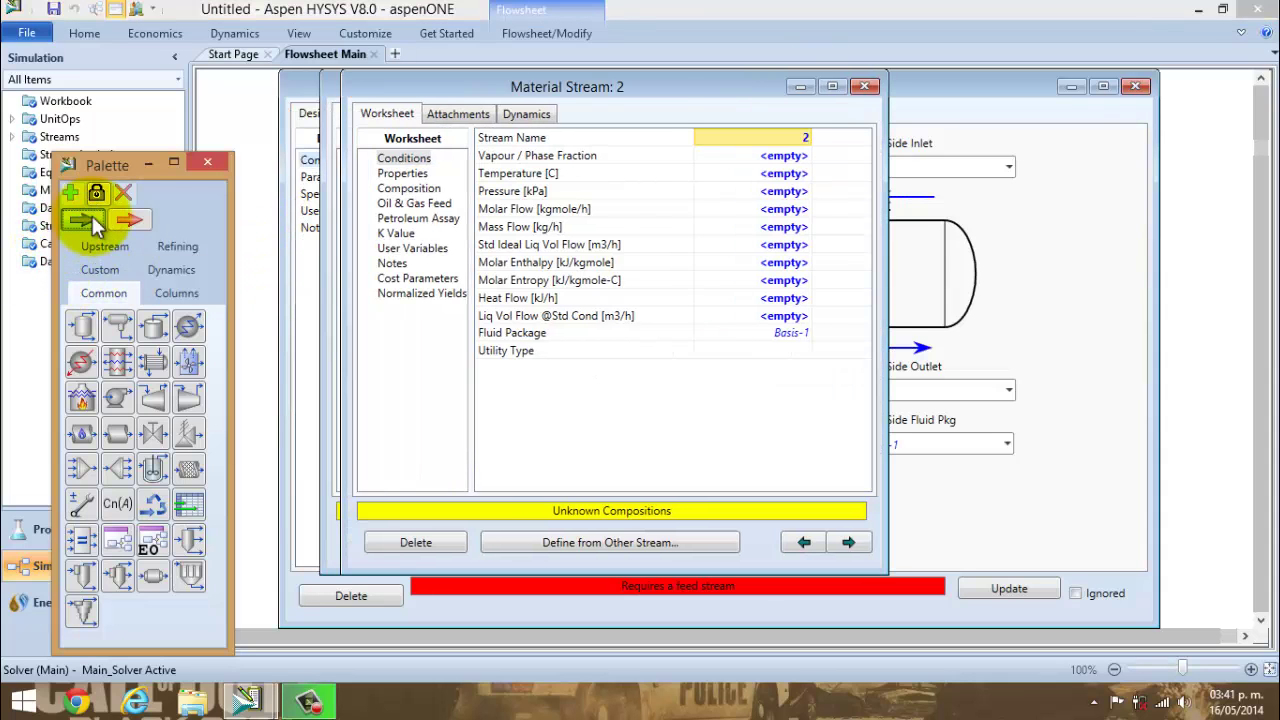
{"action": "left_click", "coordinate": [803, 138]}
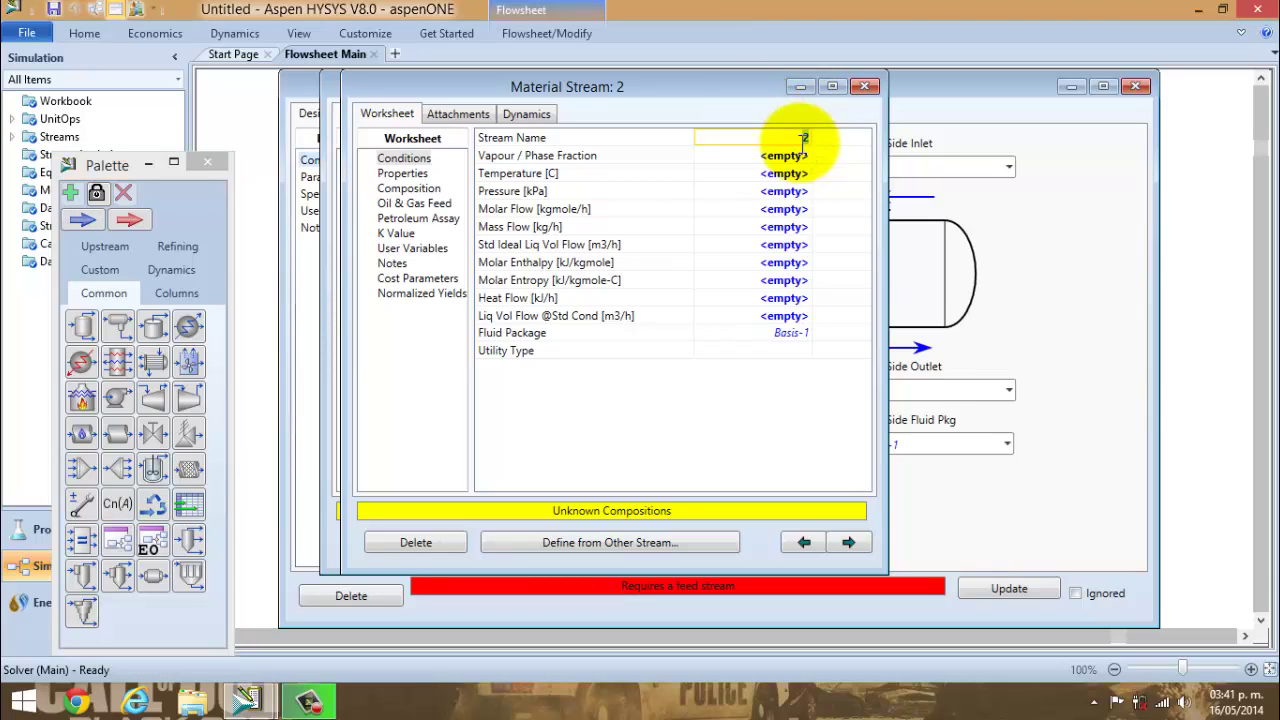
{"action": "type", "text": "Vapor"}
{"action": "key", "text": "Return"}
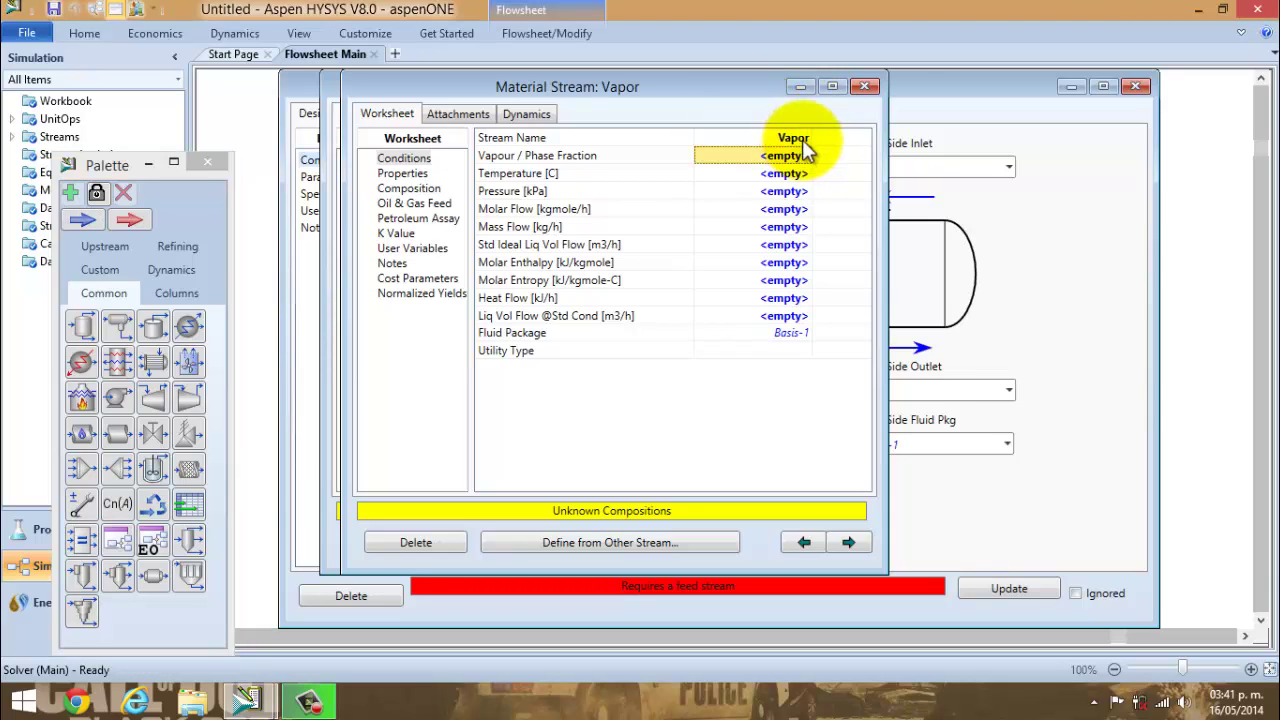
{"action": "left_click", "coordinate": [864, 87]}
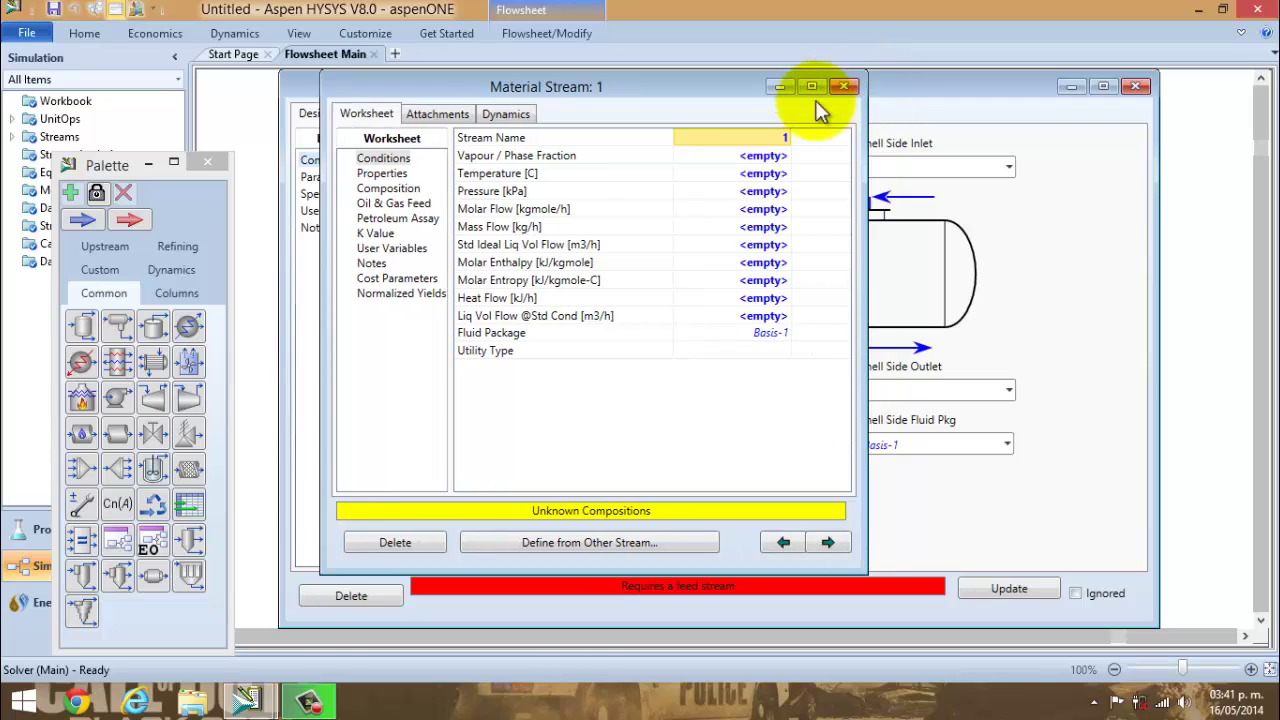
Rename material stream 1 as Salida E100 and close its window.
{"action": "left_click", "coordinate": [777, 138]}
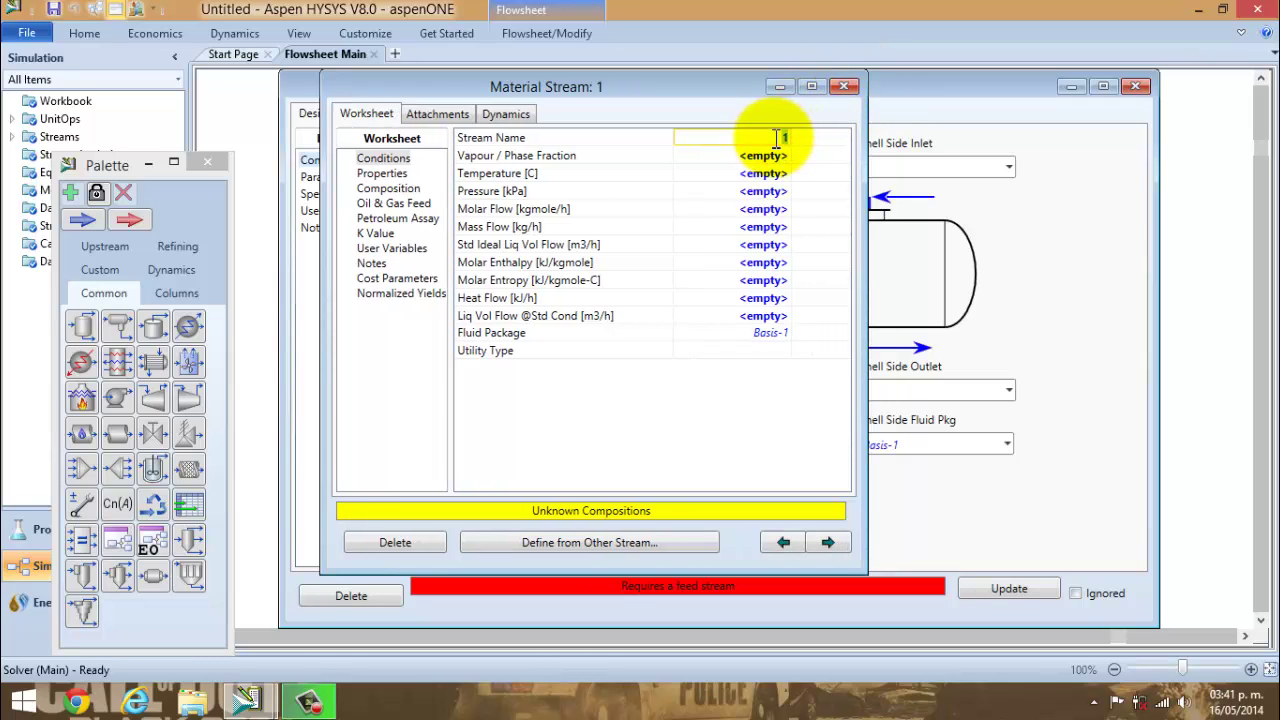
{"action": "type", "text": "Salida E100"}
{"action": "key", "text": "Return"}
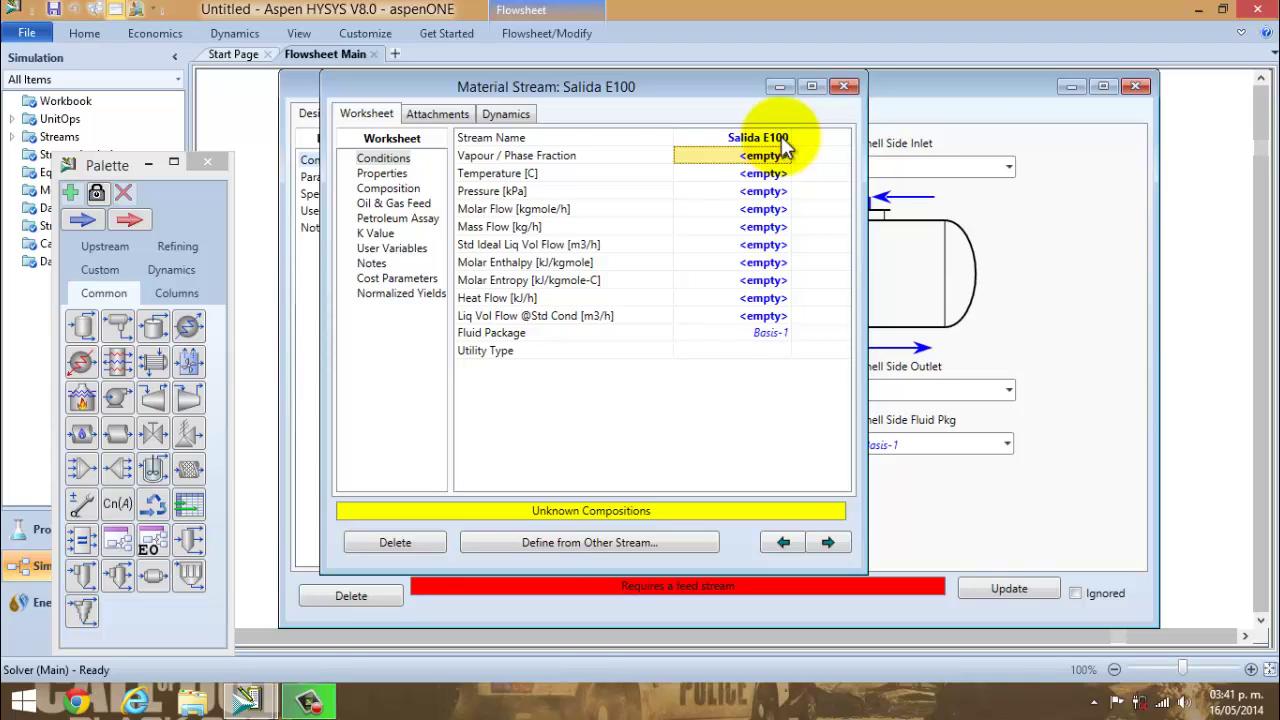
{"action": "left_click", "coordinate": [843, 90]}
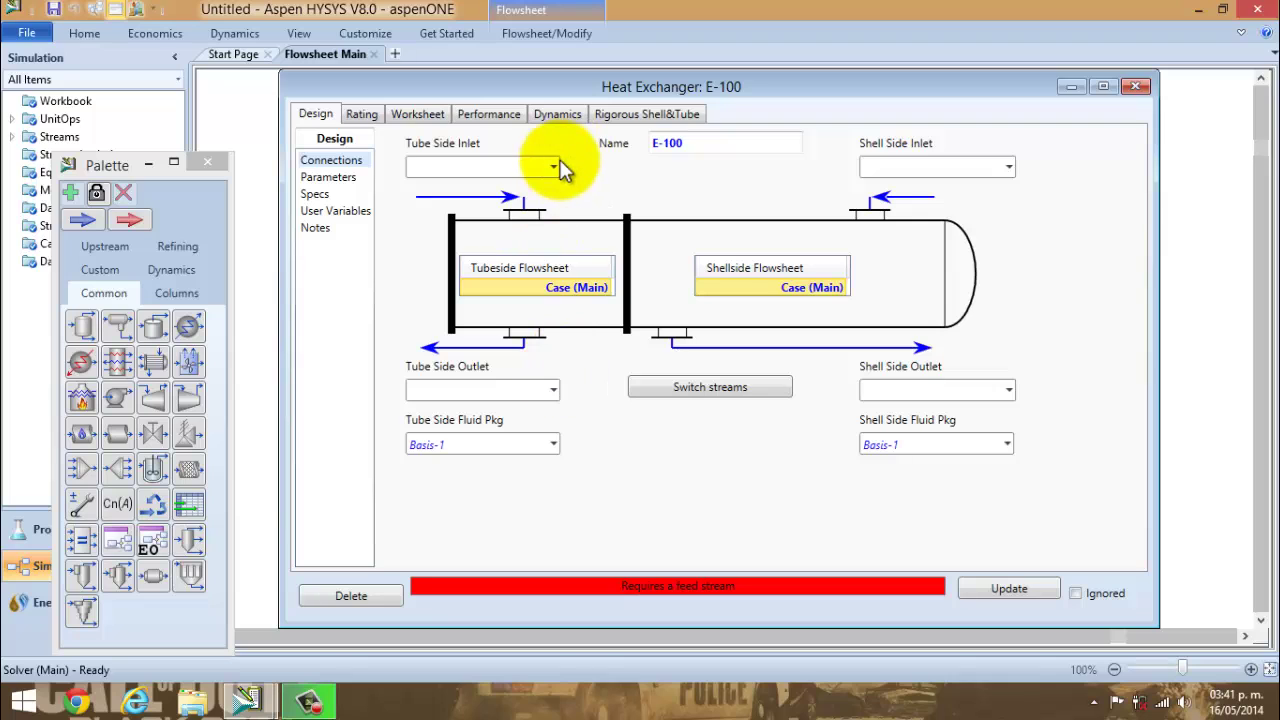
Assign Vapor V100 as the heat exchanger's tube-side inlet and Vapor v101 as its shell-side inlet.
{"action": "left_click", "coordinate": [555, 168]}
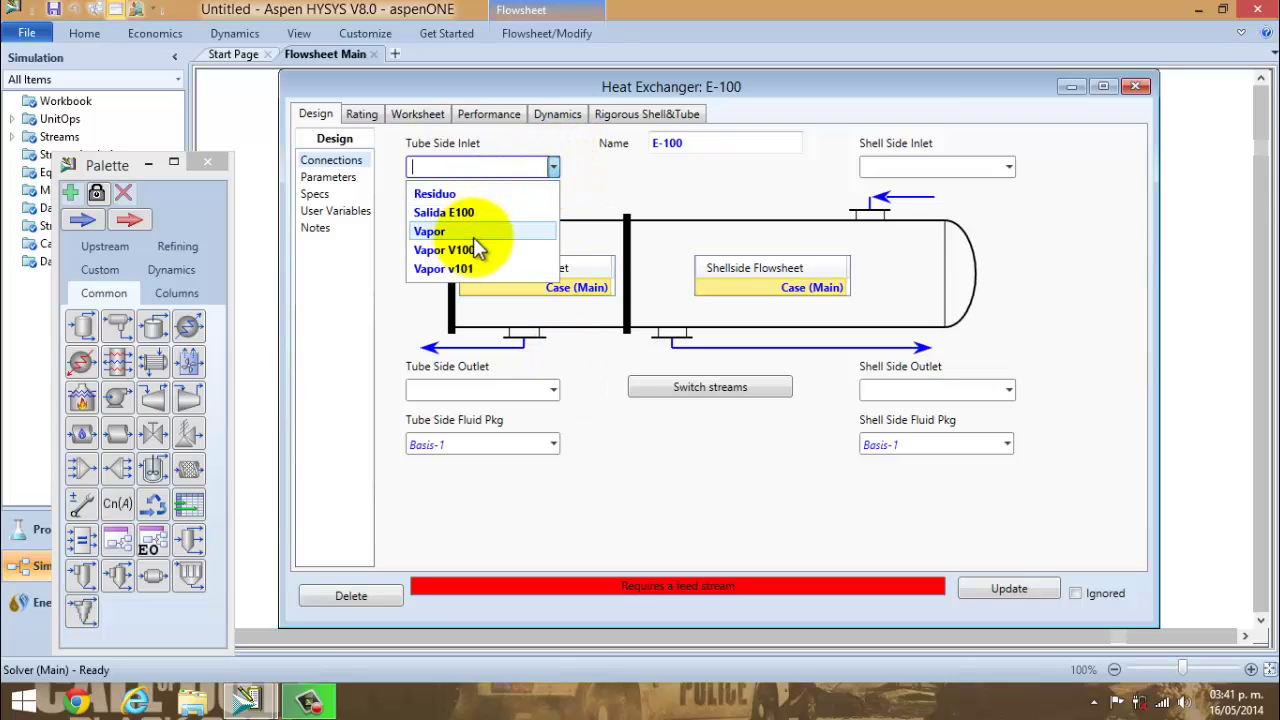
{"action": "left_click", "coordinate": [478, 250]}
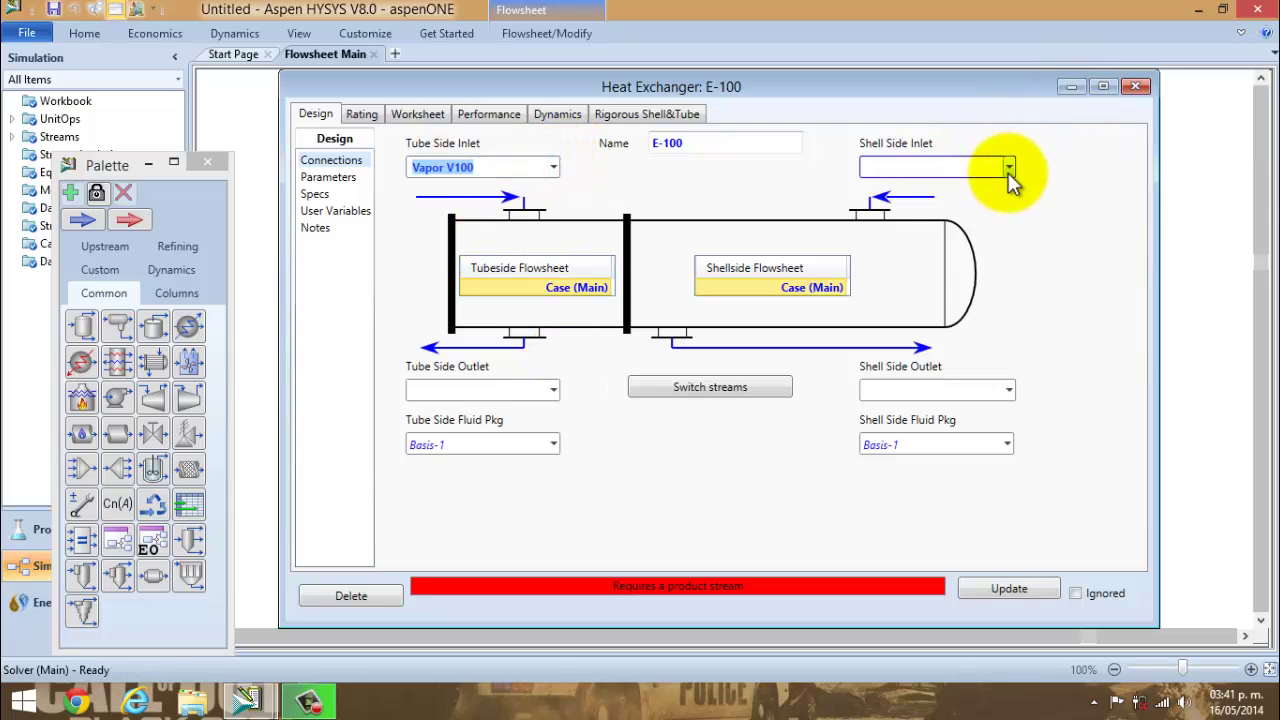
{"action": "left_click", "coordinate": [1008, 168]}
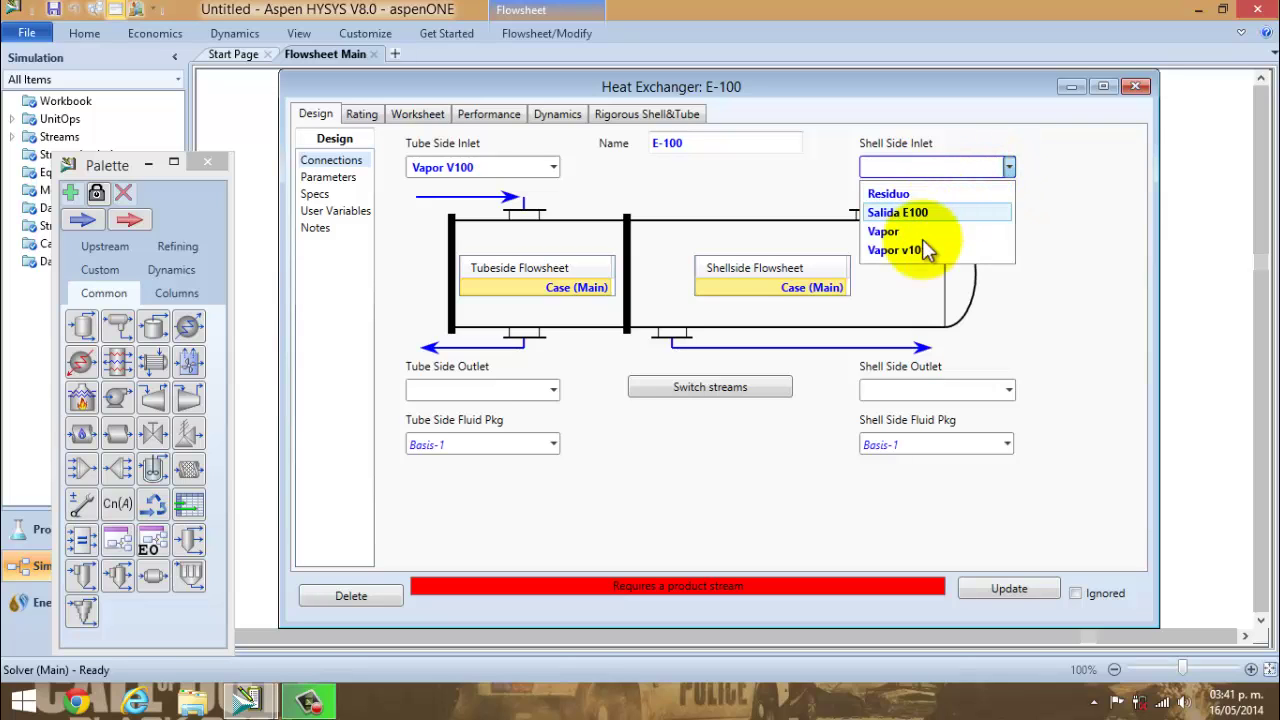
{"action": "left_click", "coordinate": [924, 252]}
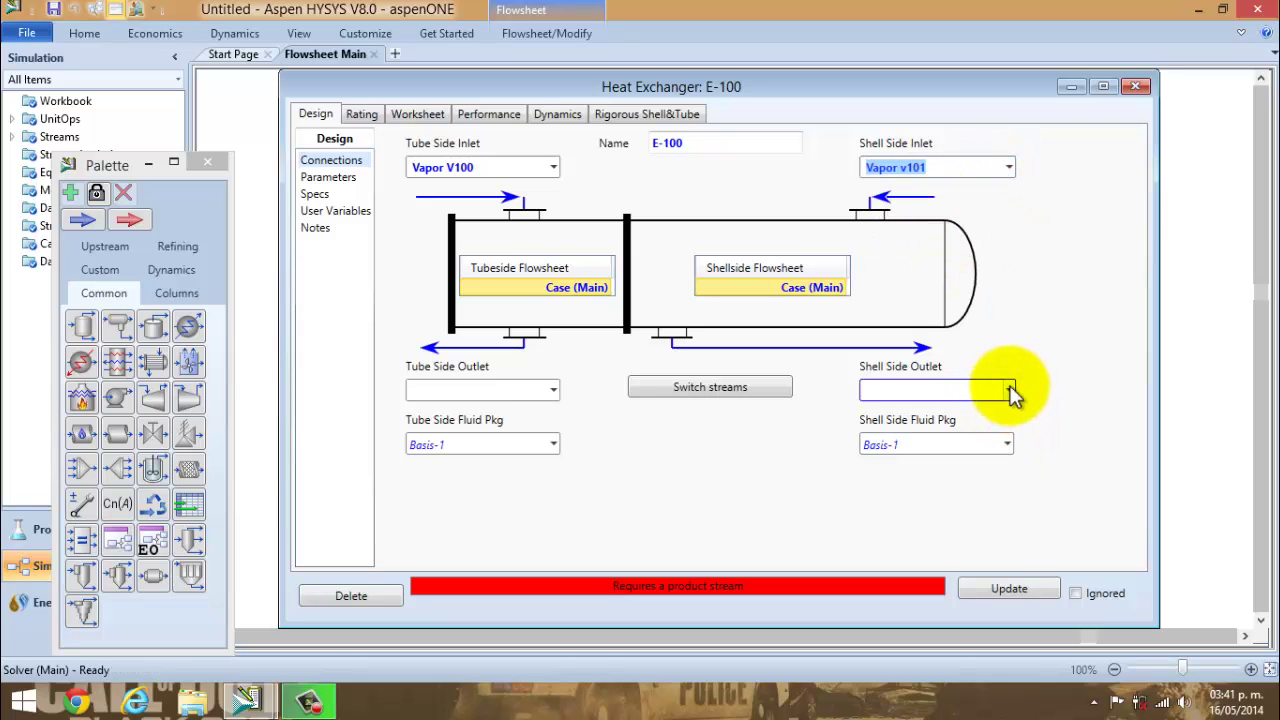
Assign Vapor as the heat exchanger's shell-side outlet and Salida E100 as its tube-side outlet.
{"action": "left_click", "coordinate": [1010, 390]}
{"action": "left_click", "coordinate": [897, 455]}
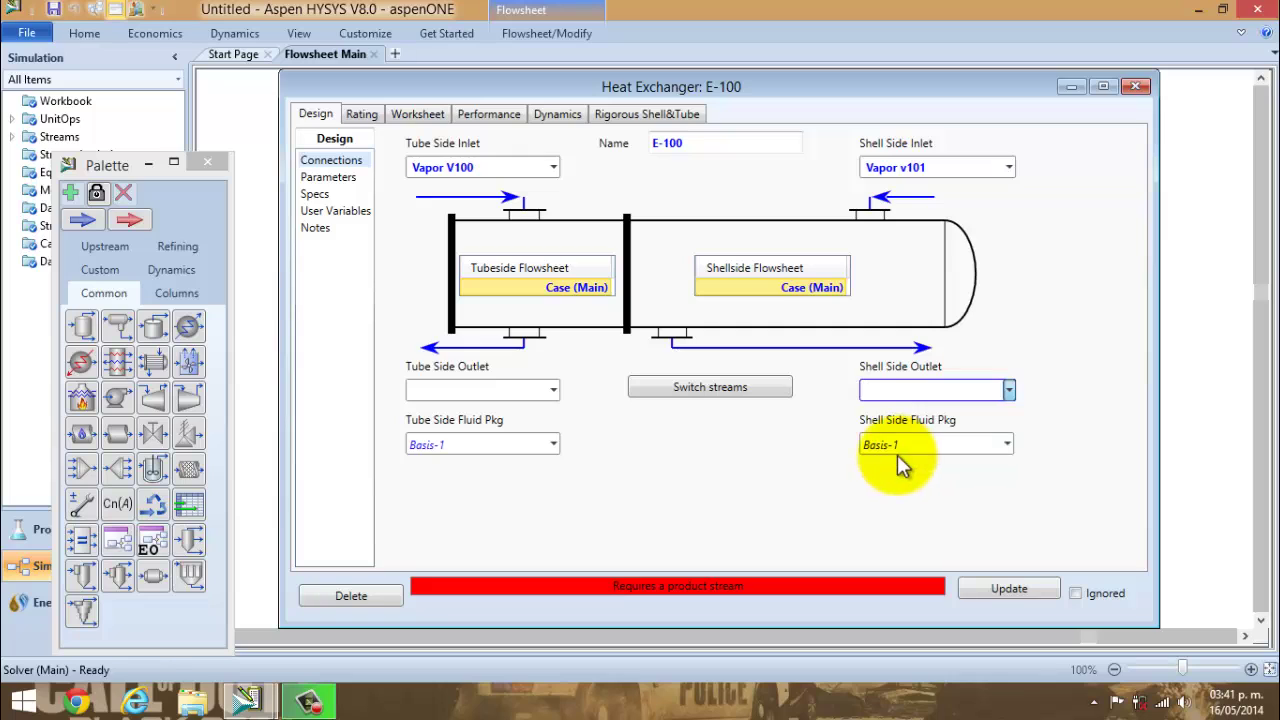
{"action": "left_click", "coordinate": [556, 386]}
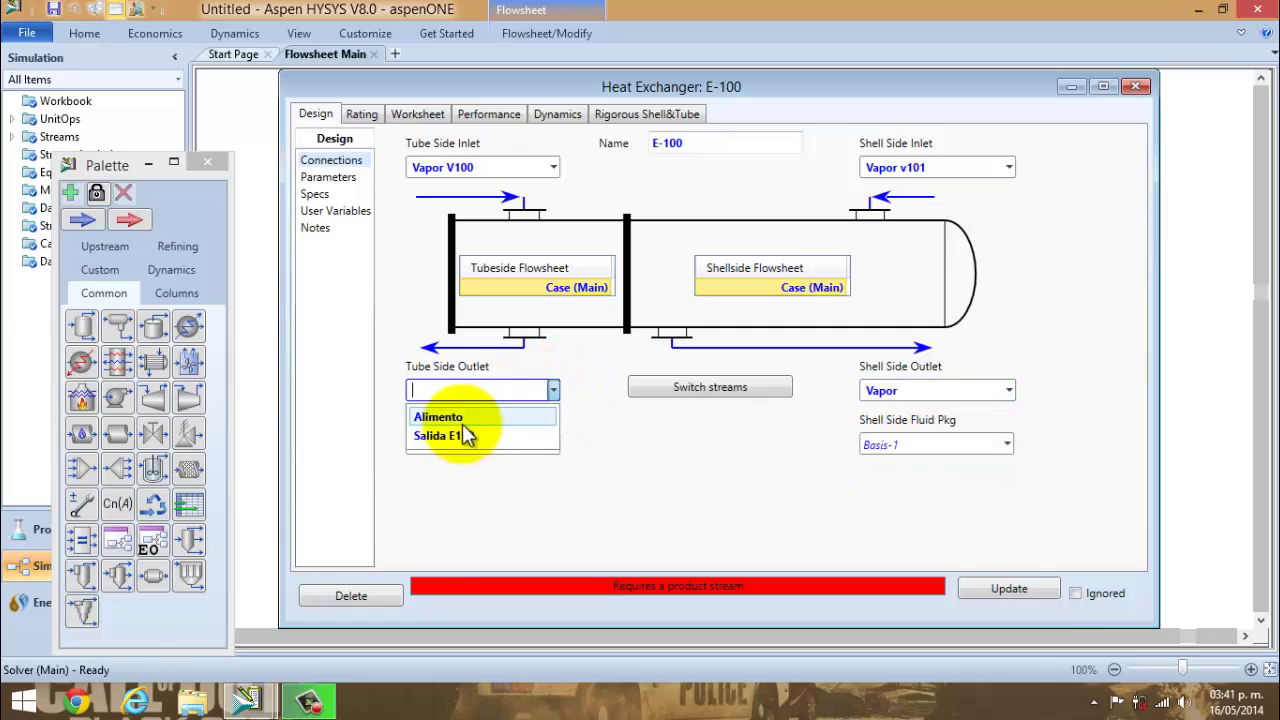
{"action": "left_click", "coordinate": [450, 437]}
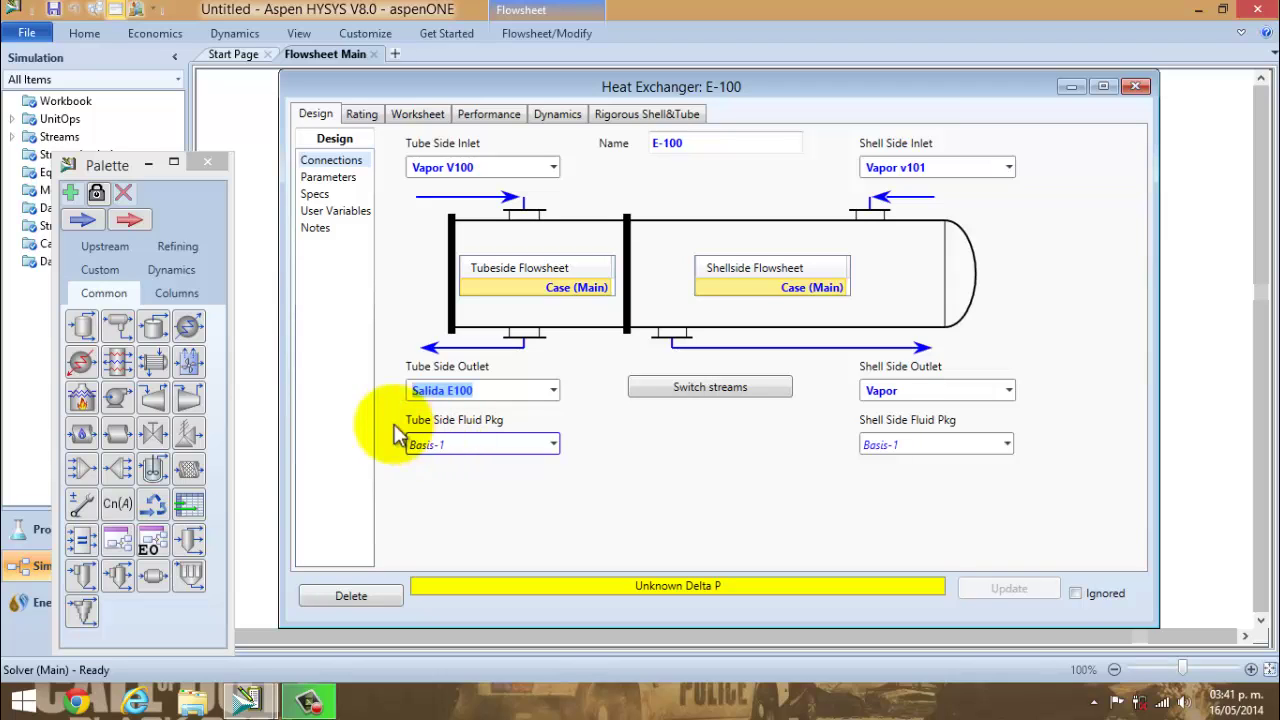
Deactivate the heat exchanger's UA specification and add a new exchanger specification.
{"action": "left_click", "coordinate": [315, 196]}
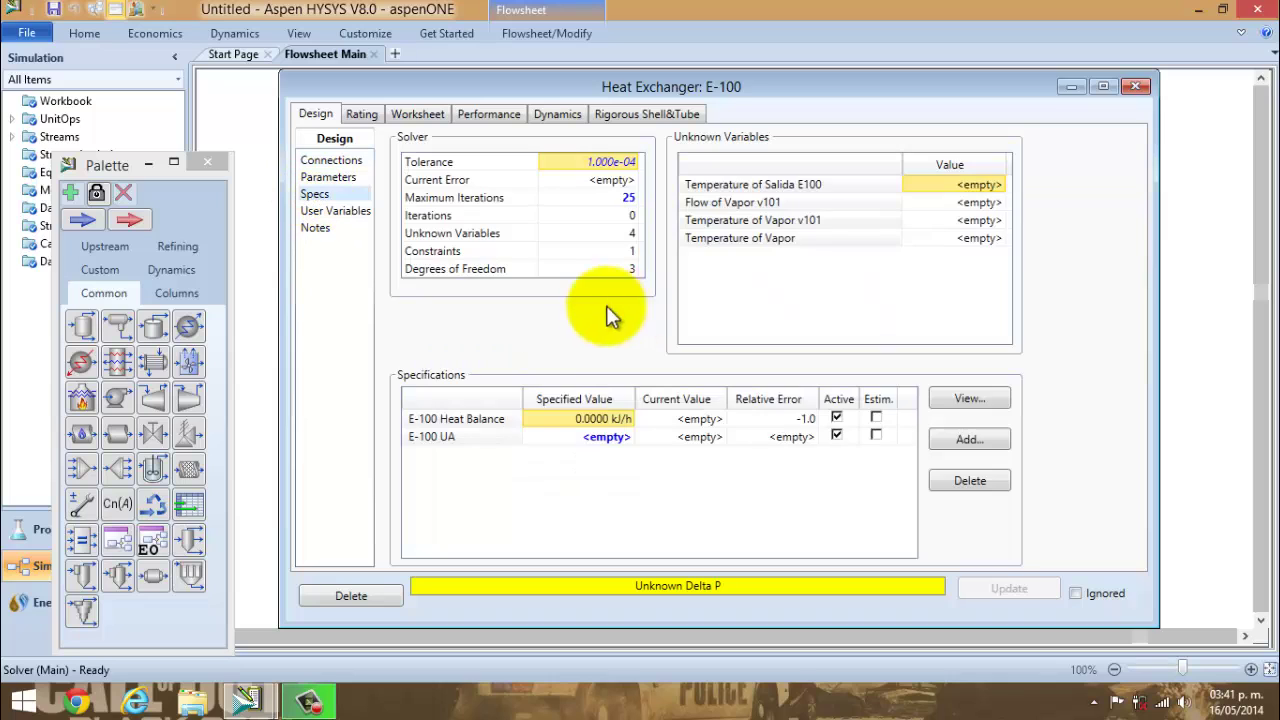
{"action": "left_click", "coordinate": [836, 437]}
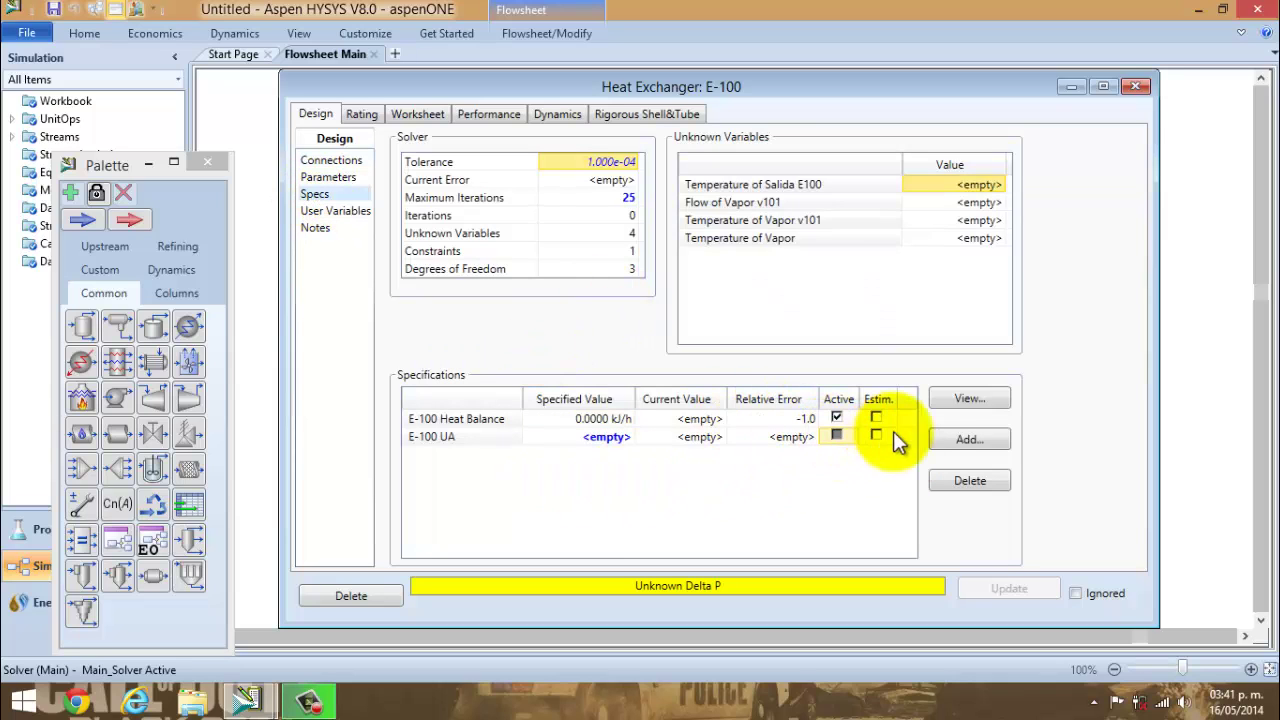
{"action": "left_click", "coordinate": [960, 442]}
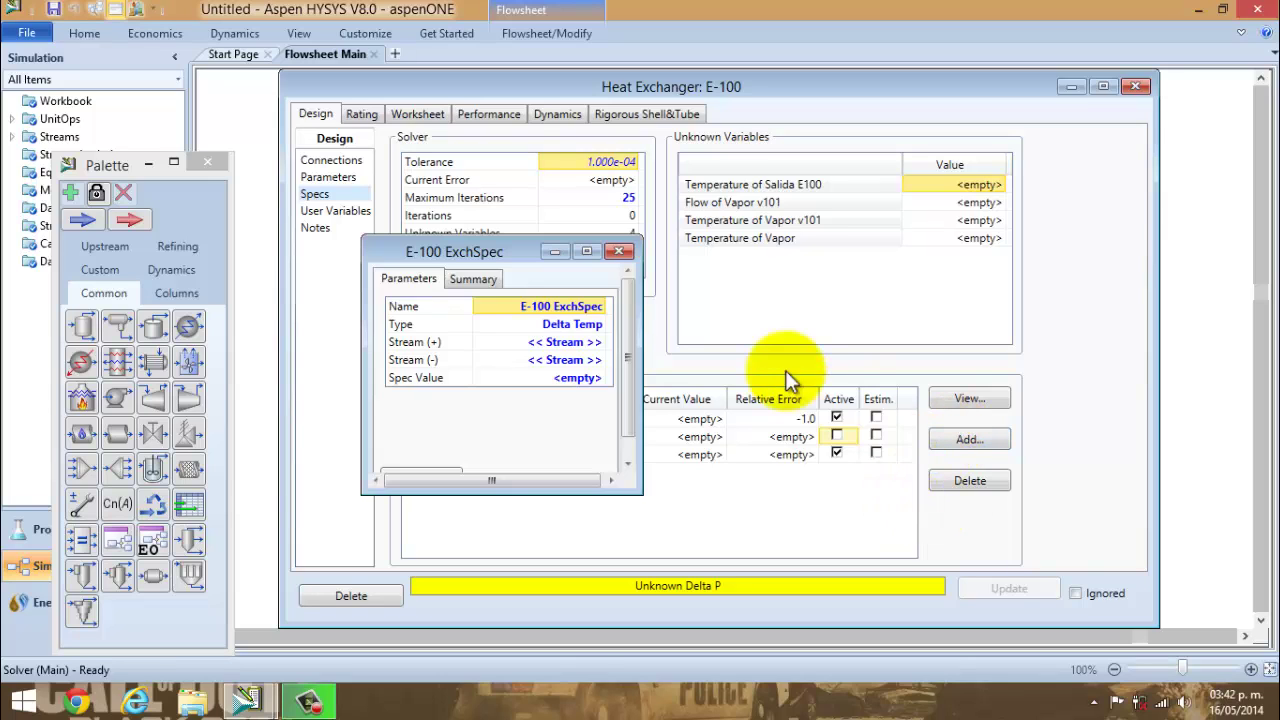
Define the new specification as an overall Min Approach of 5 C and close its window.
{"action": "left_click", "coordinate": [598, 327]}
{"action": "left_click", "coordinate": [598, 326]}
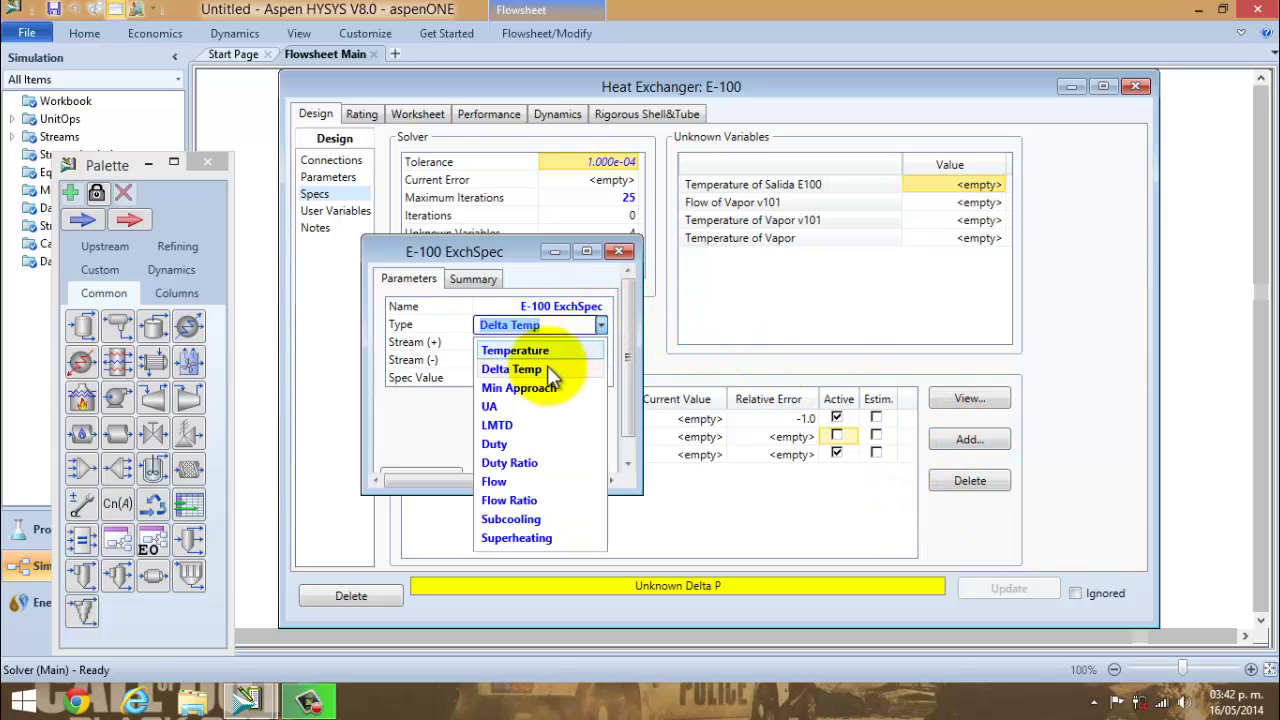
{"action": "left_click", "coordinate": [546, 388]}
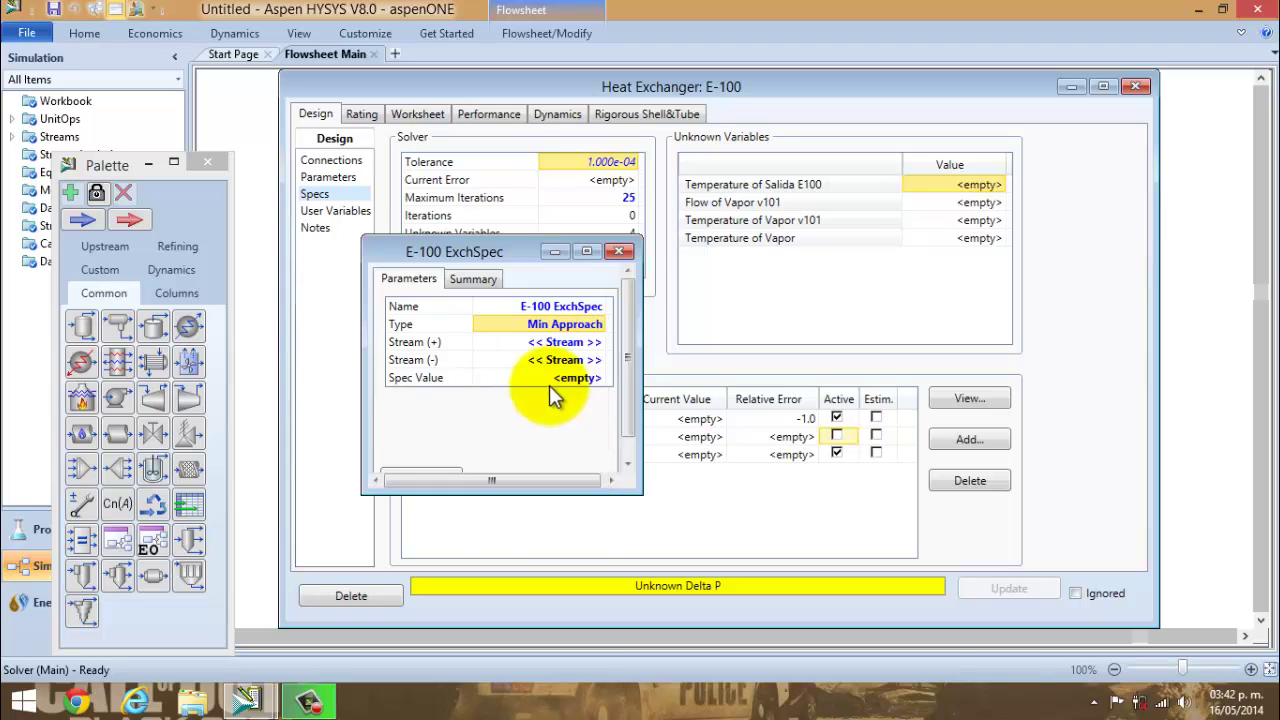
{"action": "left_click", "coordinate": [598, 343]}
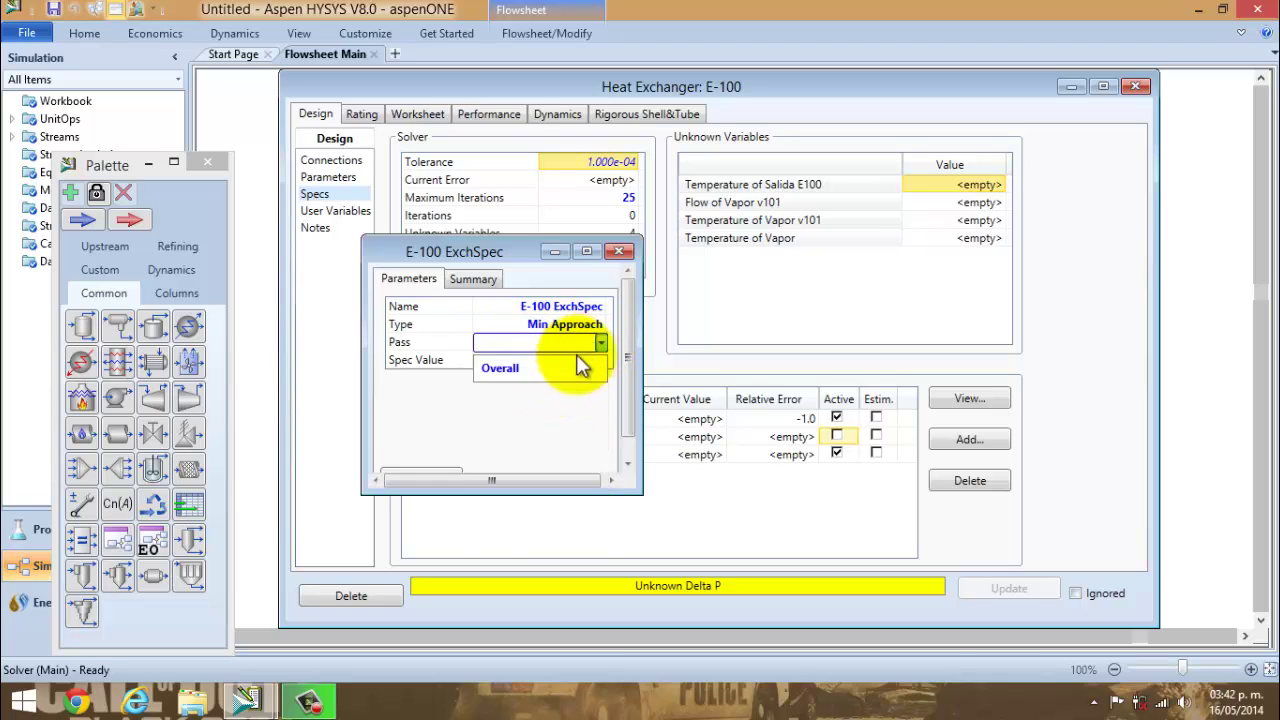
{"action": "left_click", "coordinate": [539, 371]}
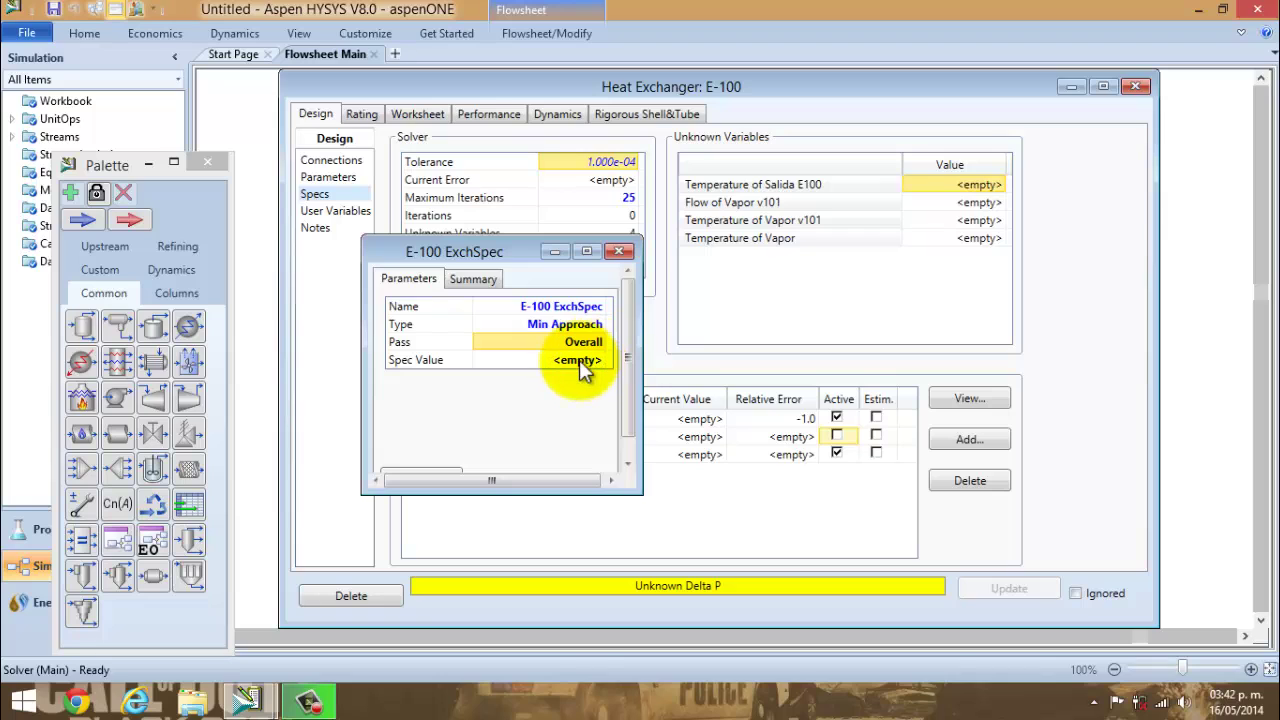
{"action": "left_click", "coordinate": [579, 360]}
{"action": "type", "text": "5"}
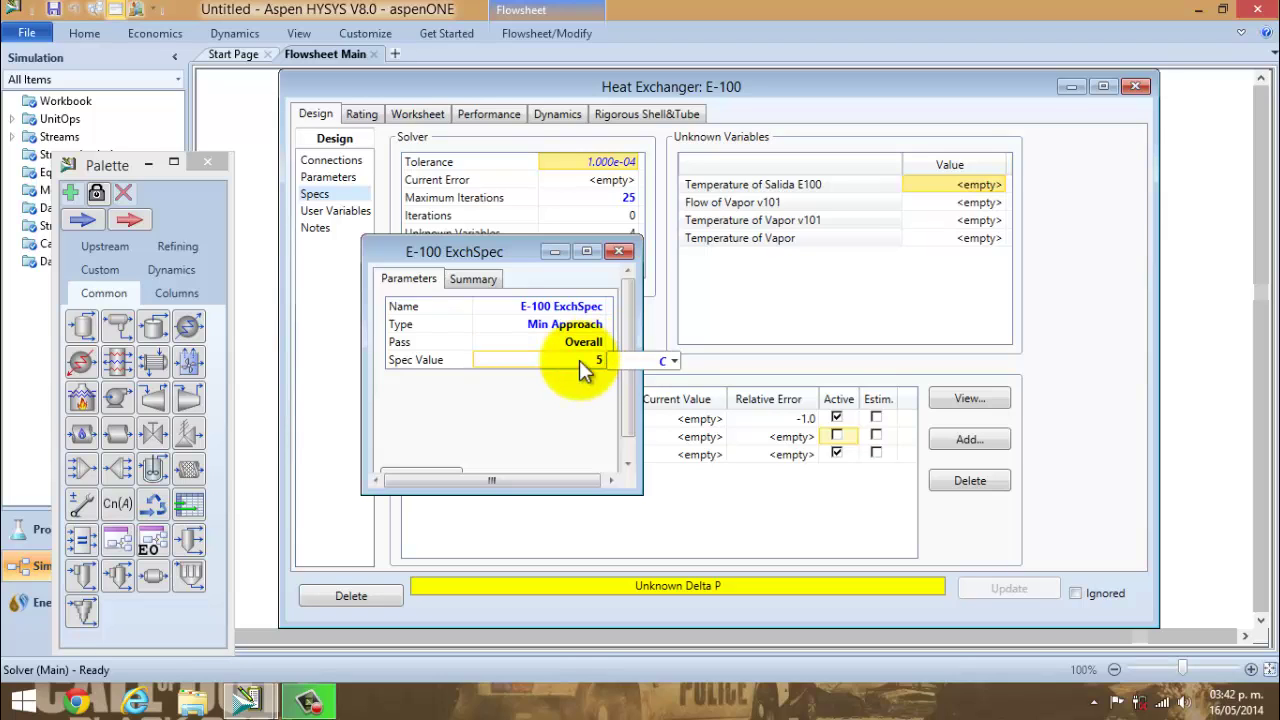
{"action": "key", "text": "Return"}
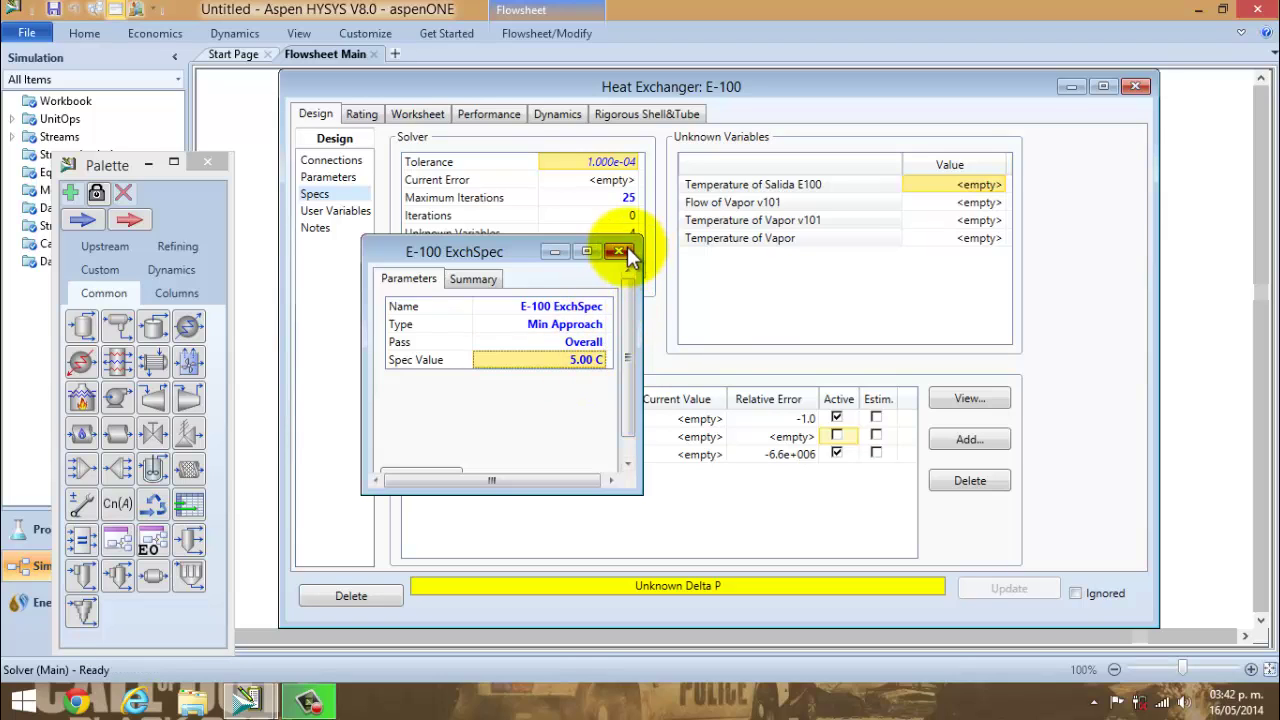
{"action": "left_click", "coordinate": [624, 250]}
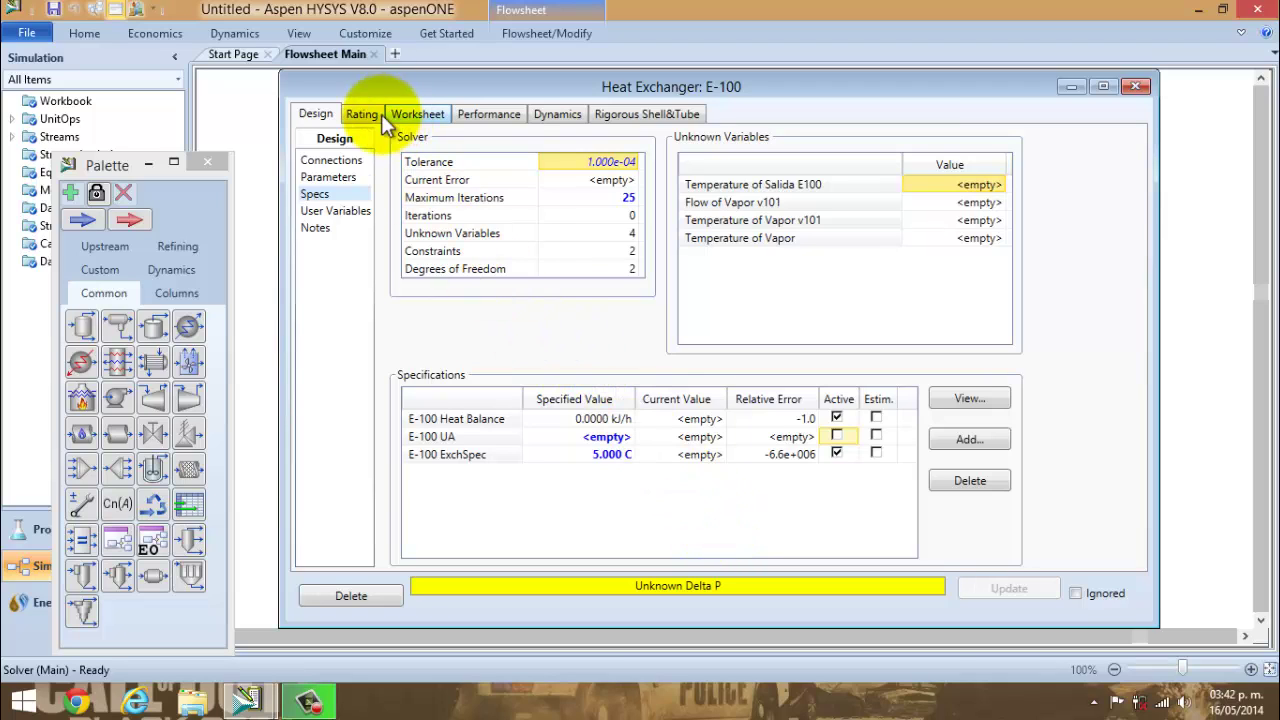
Set the heat exchanger's shell-side pressure drop to 0.7252 psi in the design parameters.
{"action": "left_click", "coordinate": [337, 176]}
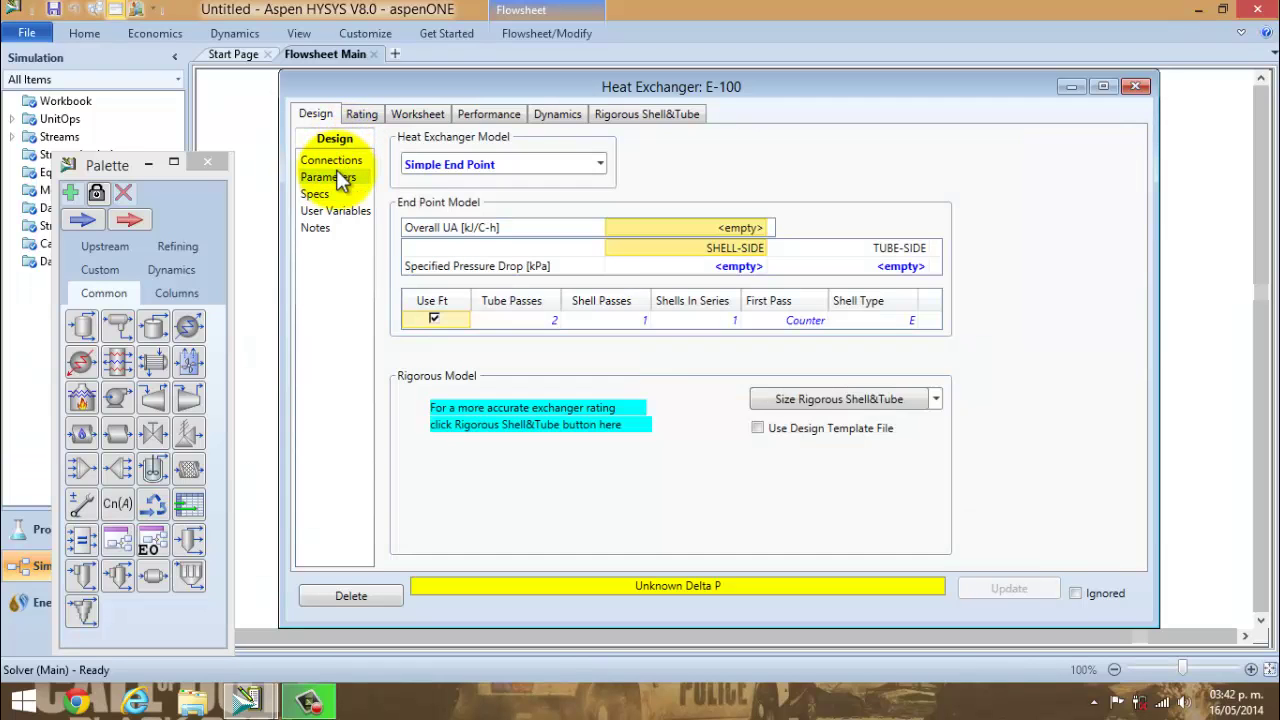
{"action": "left_click", "coordinate": [740, 266]}
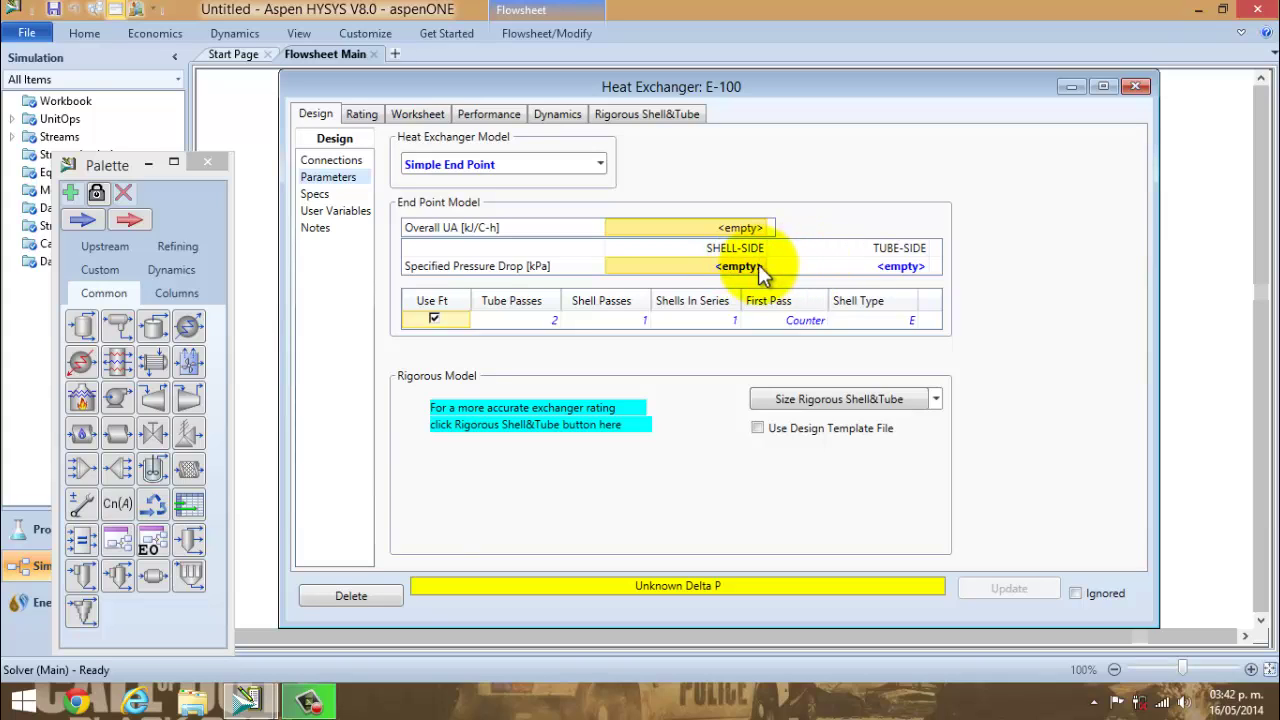
{"action": "left_click", "coordinate": [739, 265]}
{"action": "type", "text": ".7"}
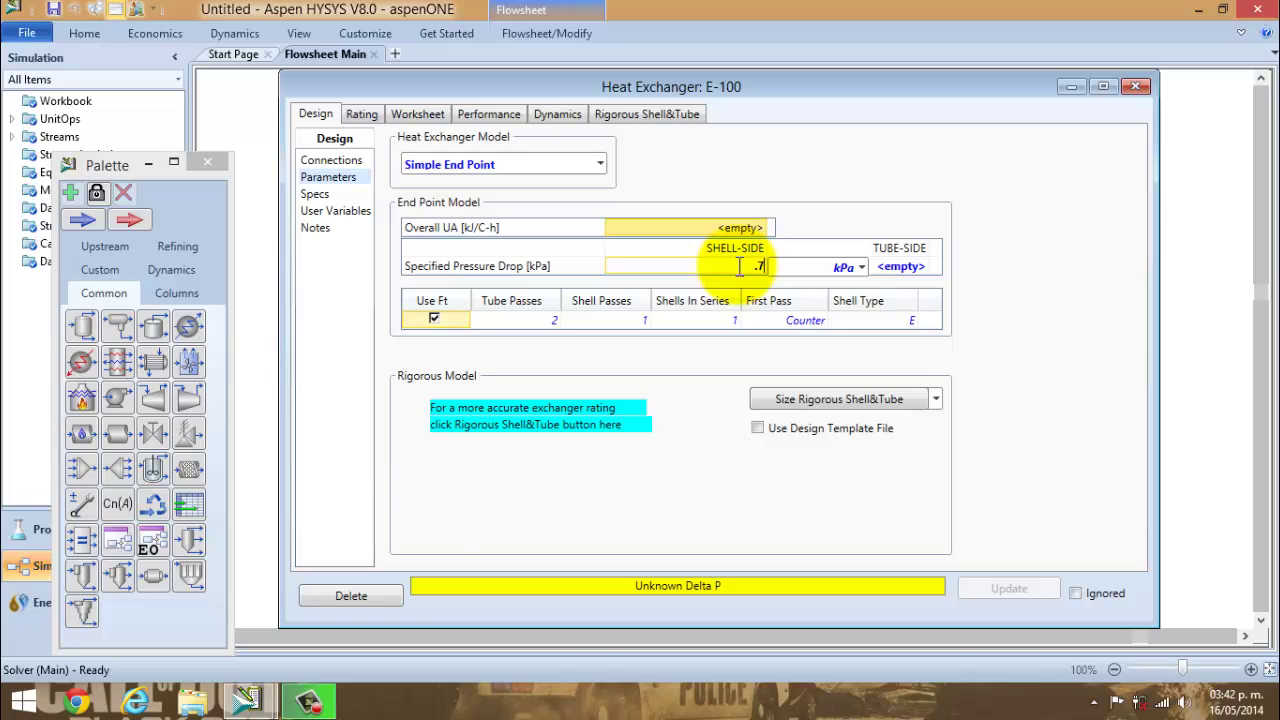
{"action": "type", "text": "252"}
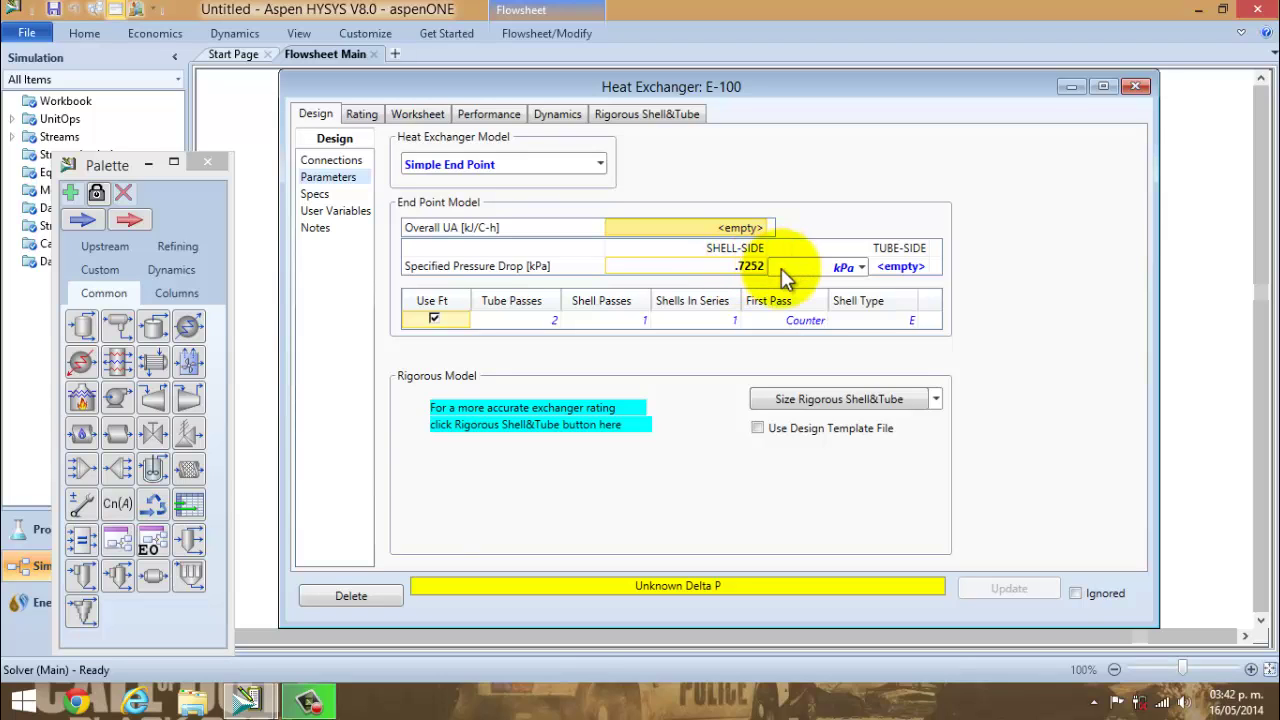
{"action": "left_click", "coordinate": [863, 266]}
{"action": "left_click", "coordinate": [863, 266]}
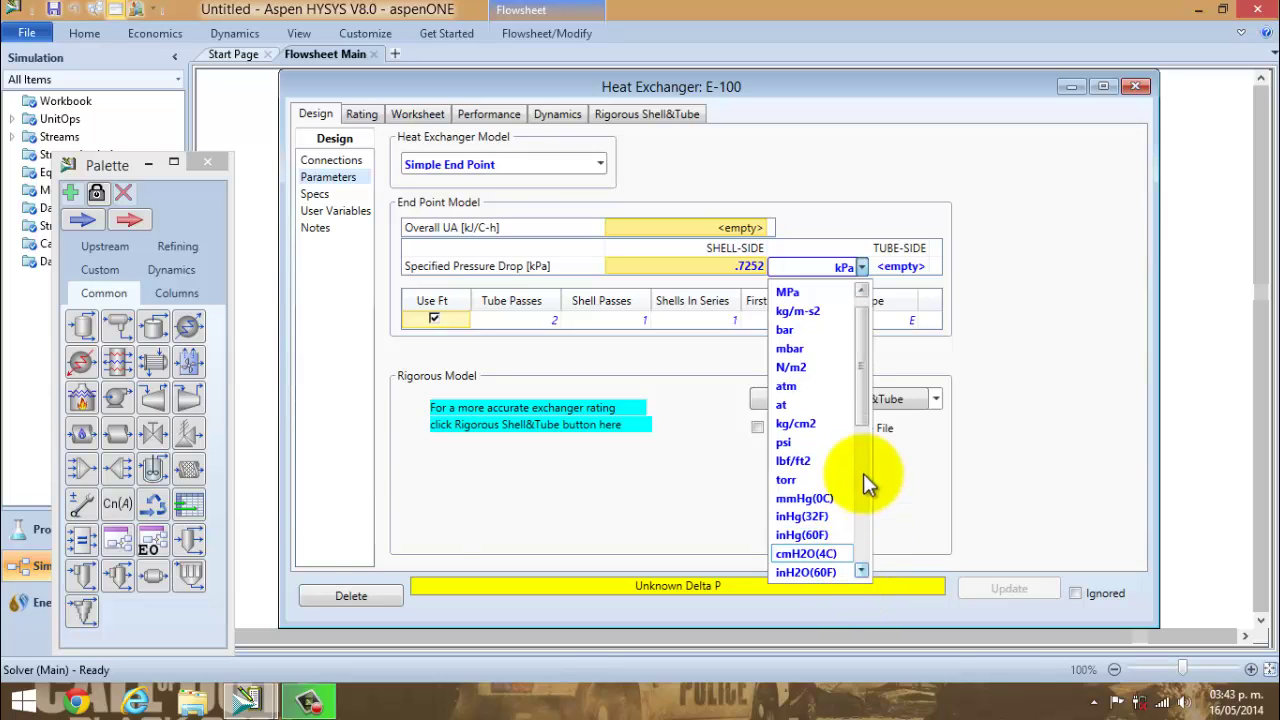
{"action": "left_click", "coordinate": [800, 442]}
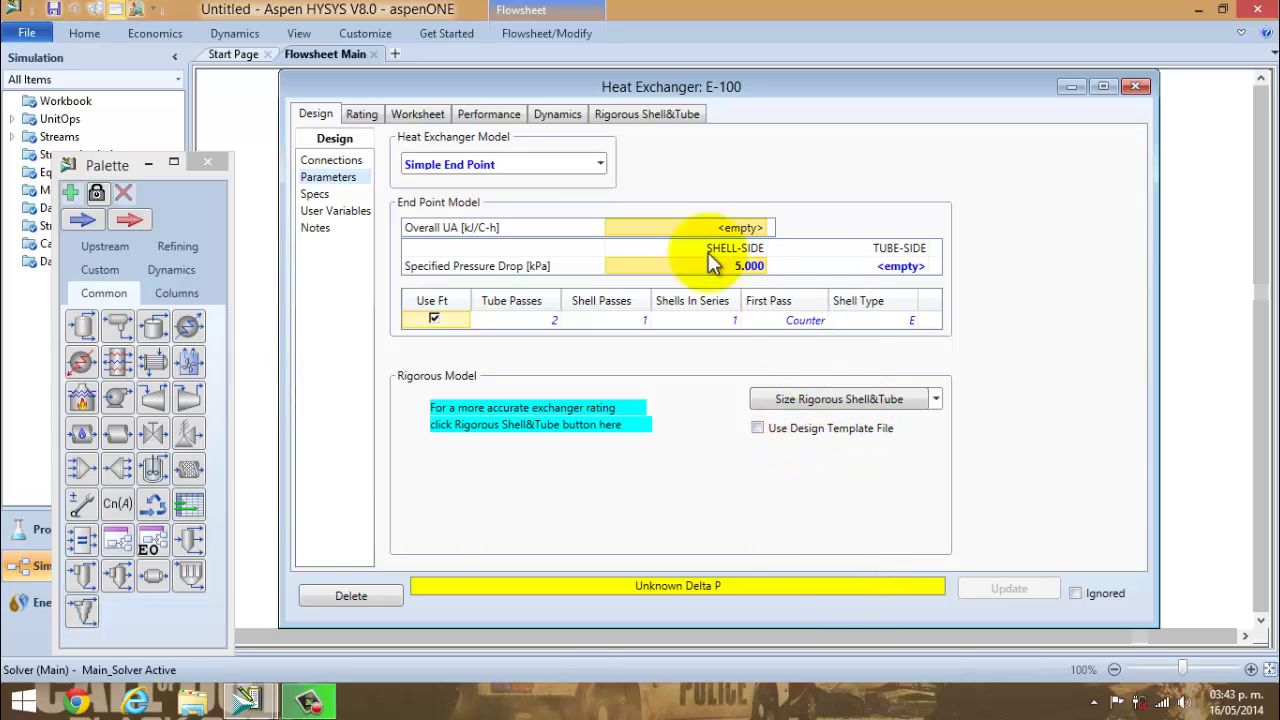
Set the heat exchanger's tube-side pressure drop to 5.076 psi.
{"action": "left_click", "coordinate": [880, 266]}
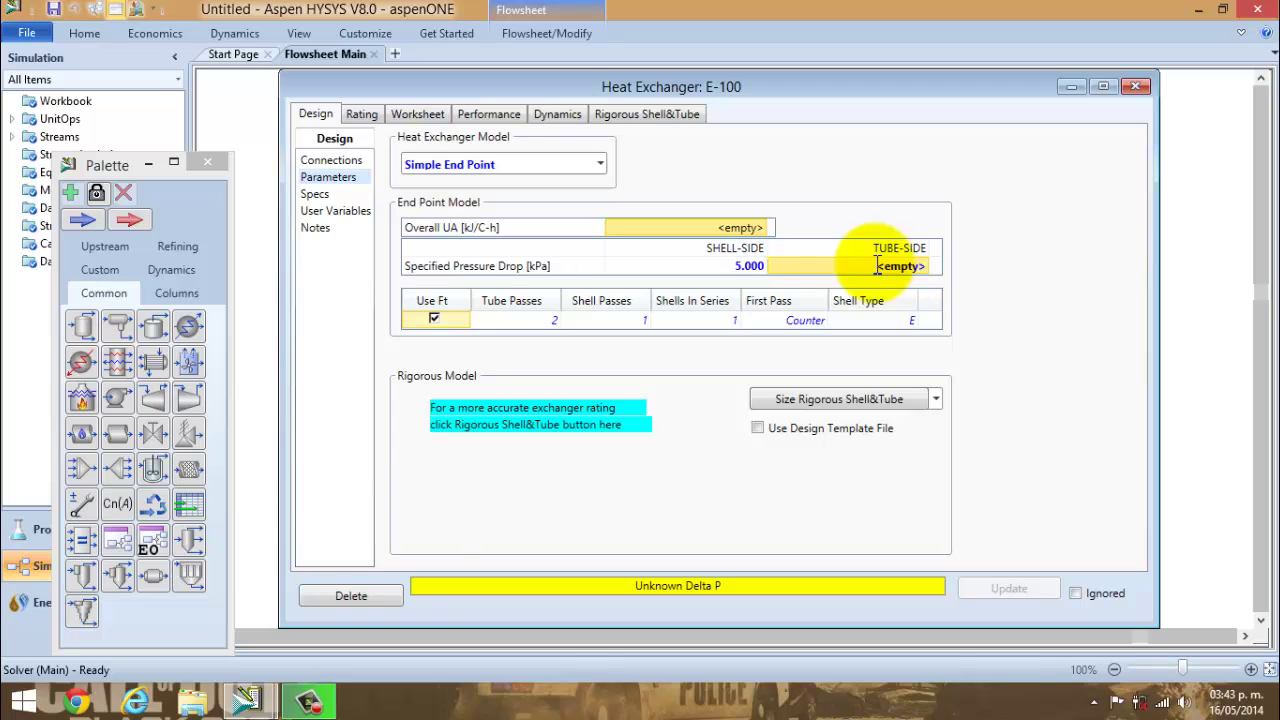
{"action": "type", "text": "5.076"}
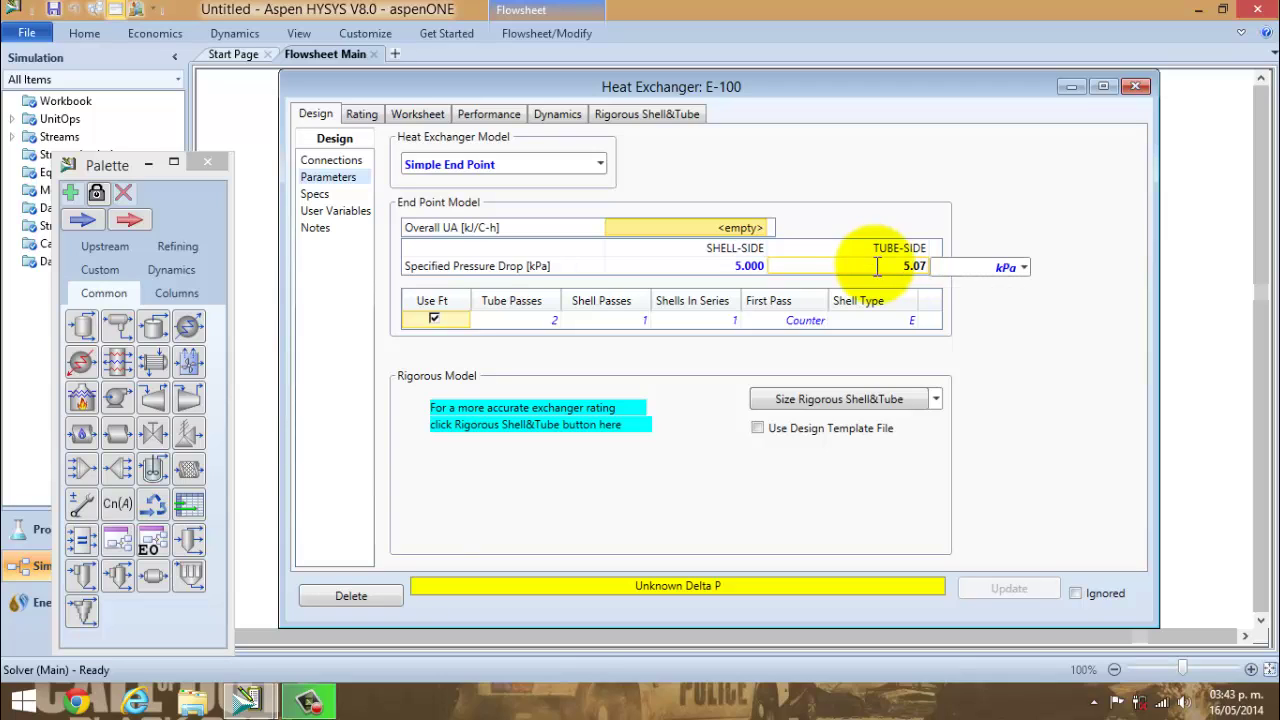
{"action": "left_click", "coordinate": [1027, 267]}
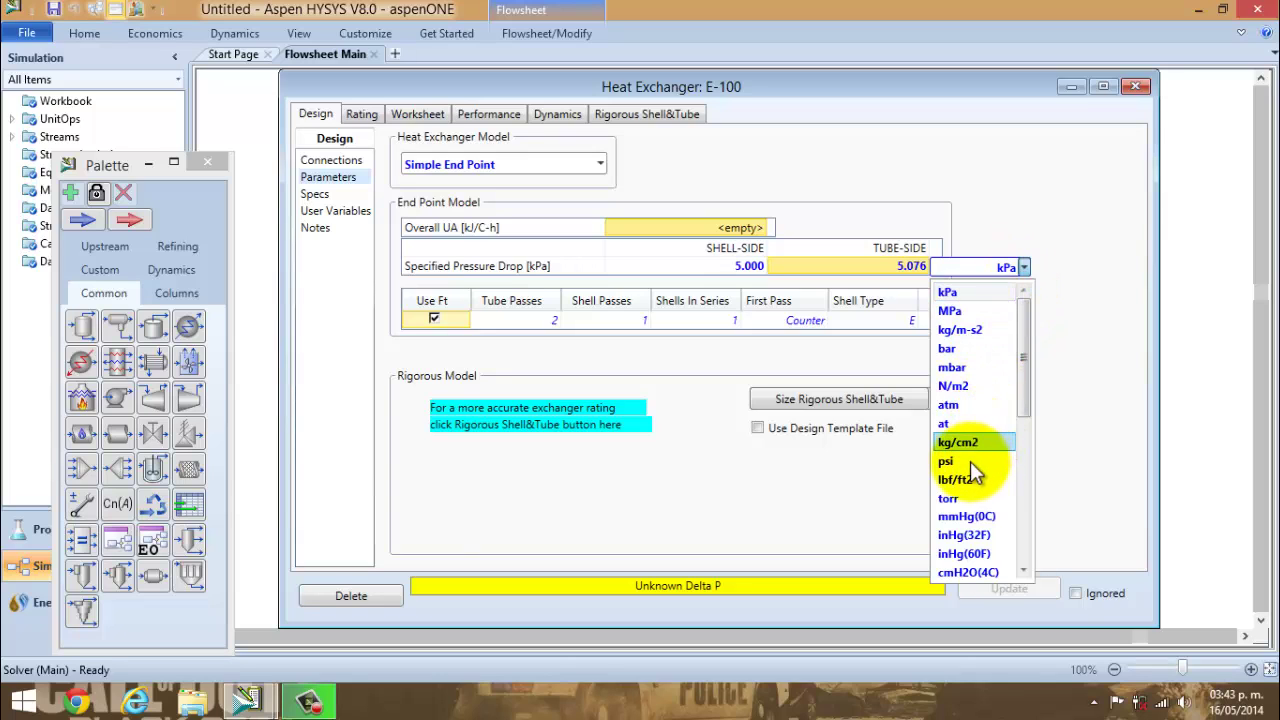
{"action": "left_click", "coordinate": [963, 460]}
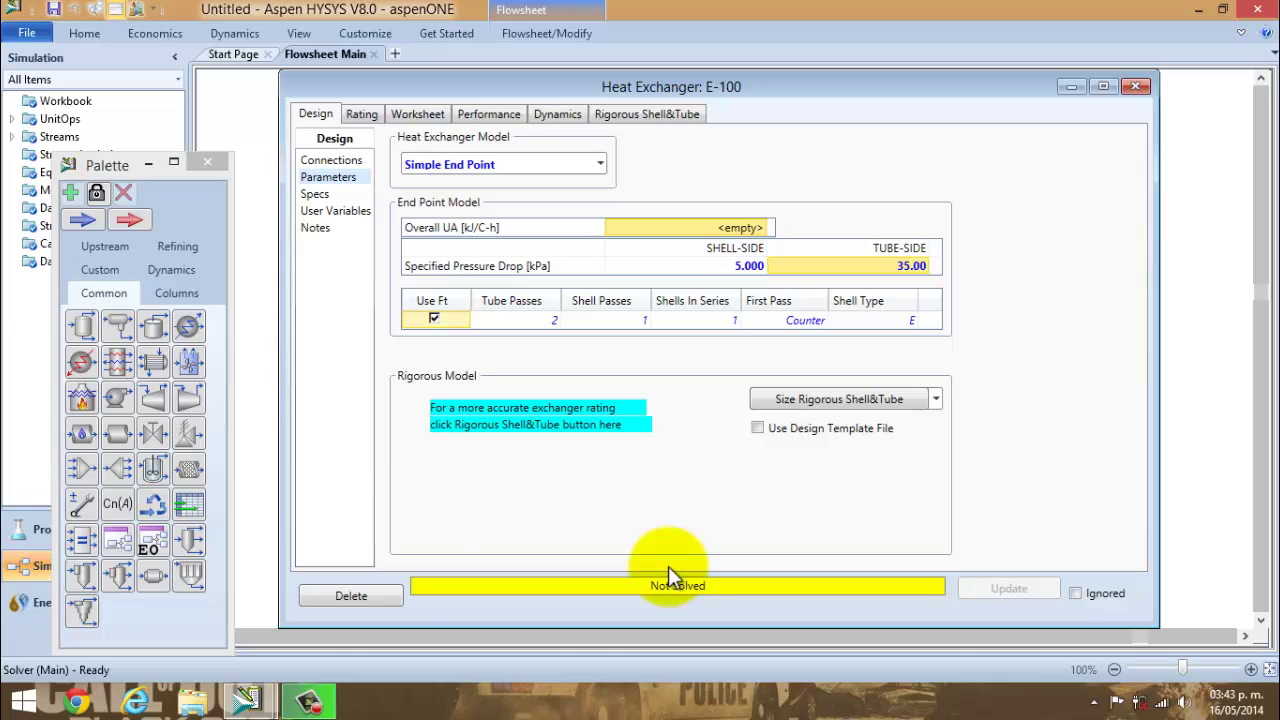
Close the heat exchanger's window, add a cooler to the flowsheet and set its inlet to Salida E100.
{"action": "left_click", "coordinate": [1136, 89]}
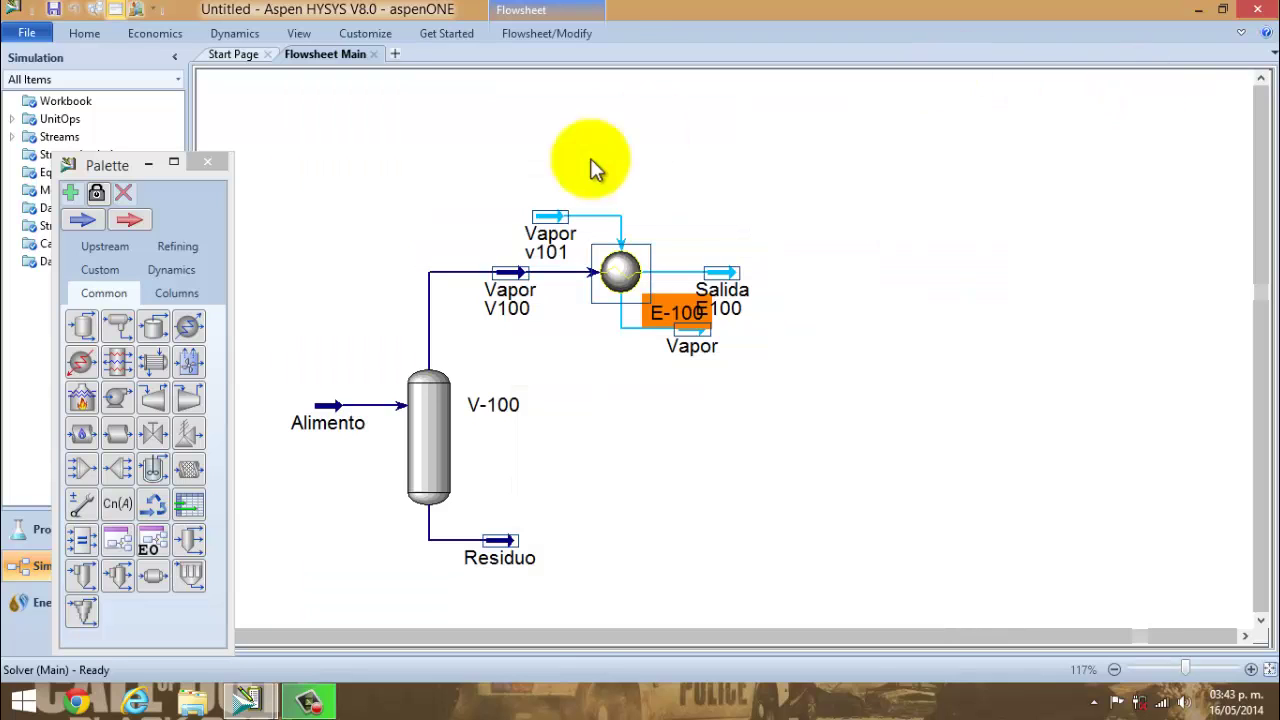
{"action": "double_click", "coordinate": [189, 327]}
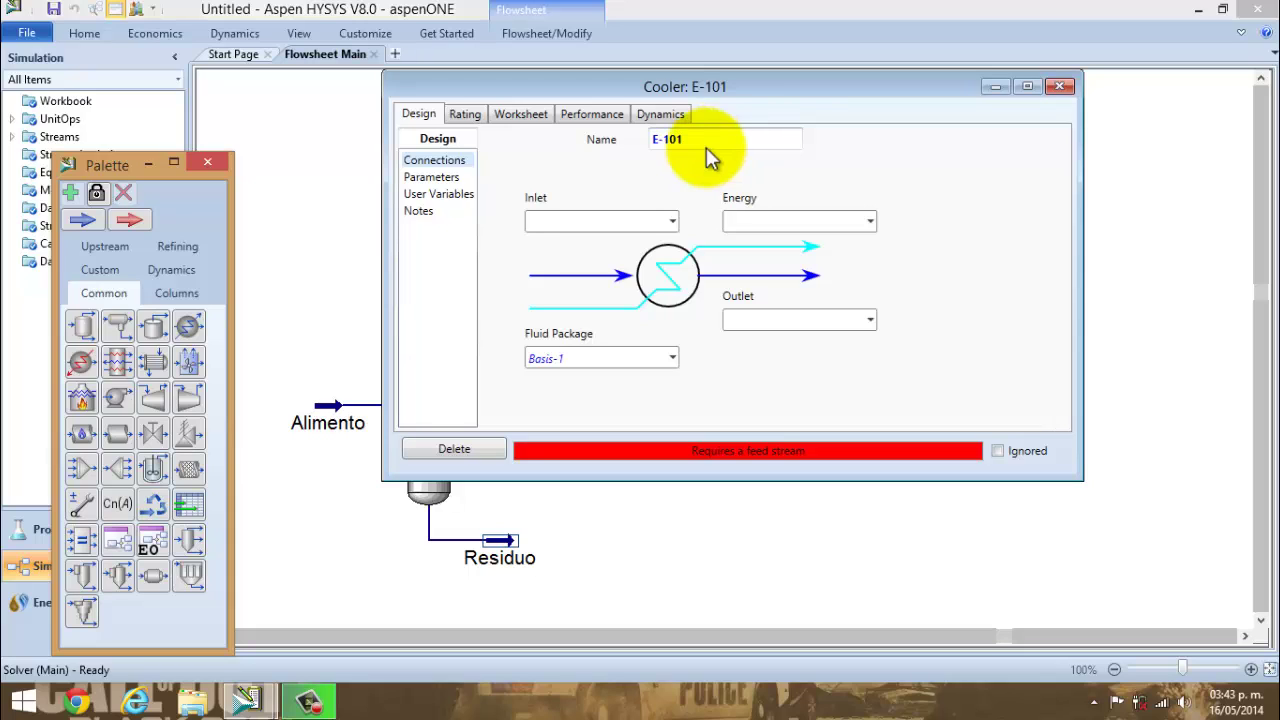
{"action": "left_click", "coordinate": [673, 222]}
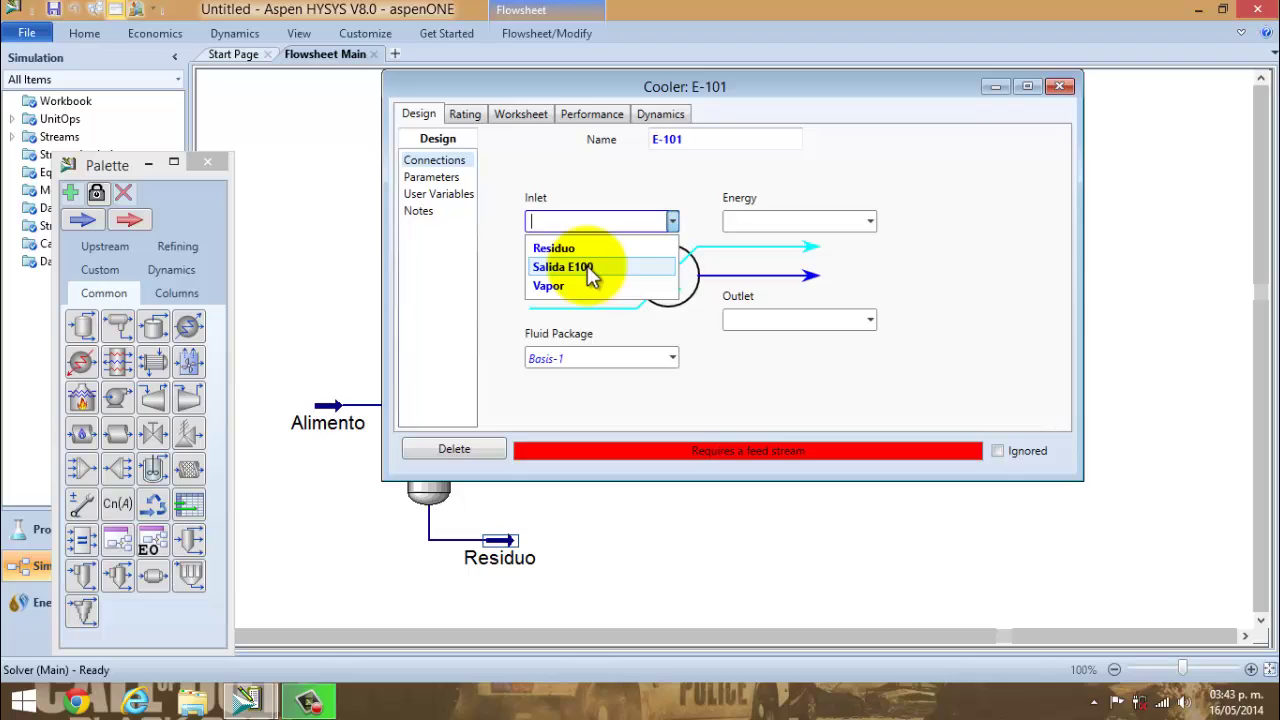
{"action": "left_click", "coordinate": [590, 267]}
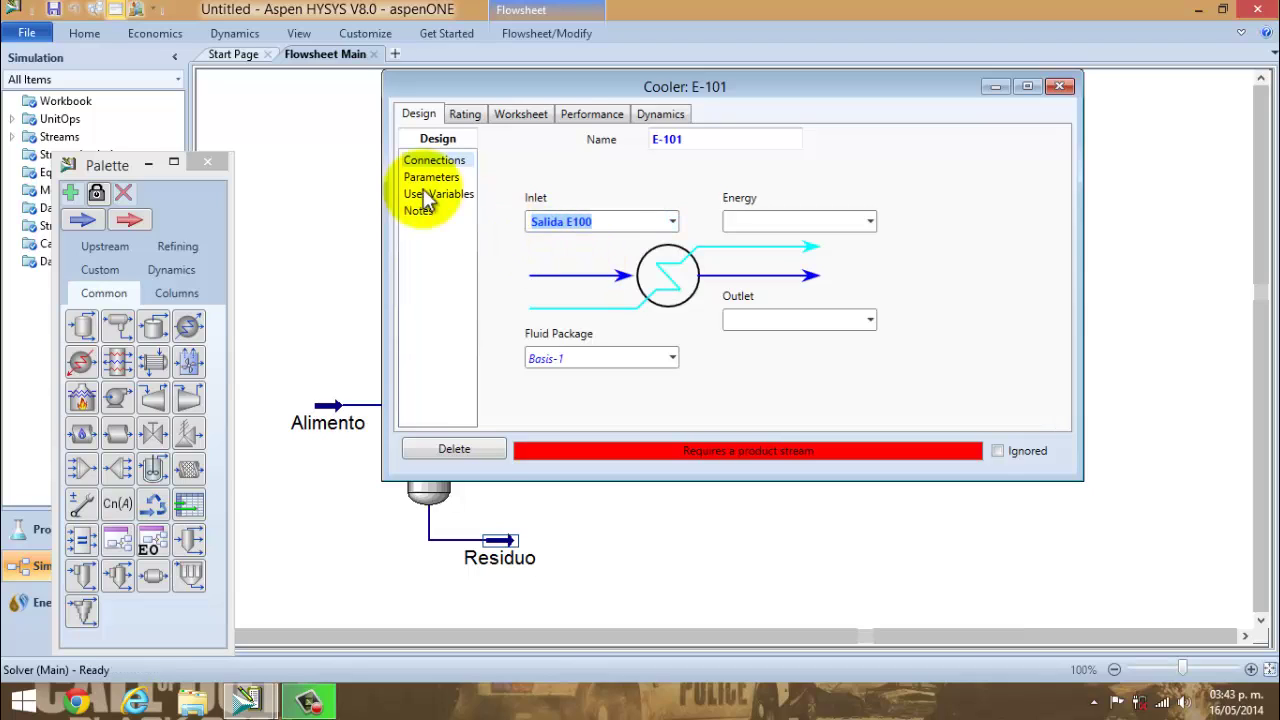
Add a material stream named Liquido vapor and close its window.
{"action": "double_click", "coordinate": [77, 221]}
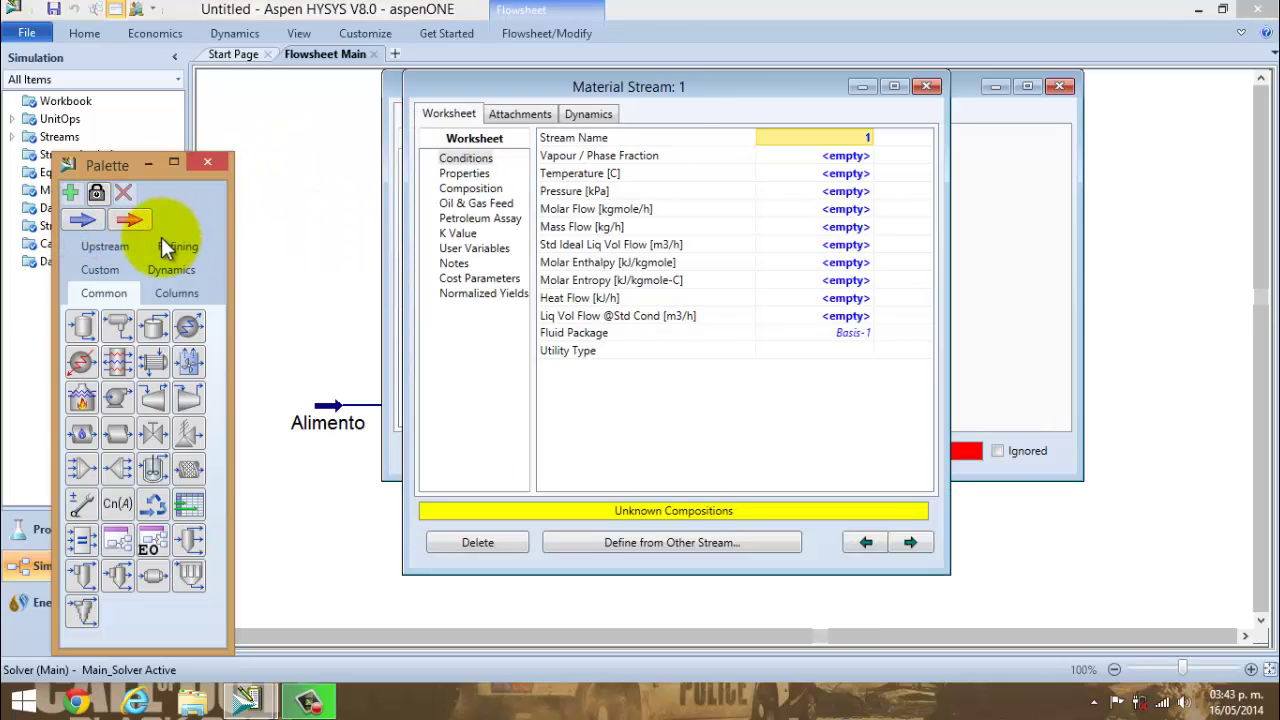
{"action": "left_click", "coordinate": [789, 131]}
{"action": "left_click", "coordinate": [790, 133]}
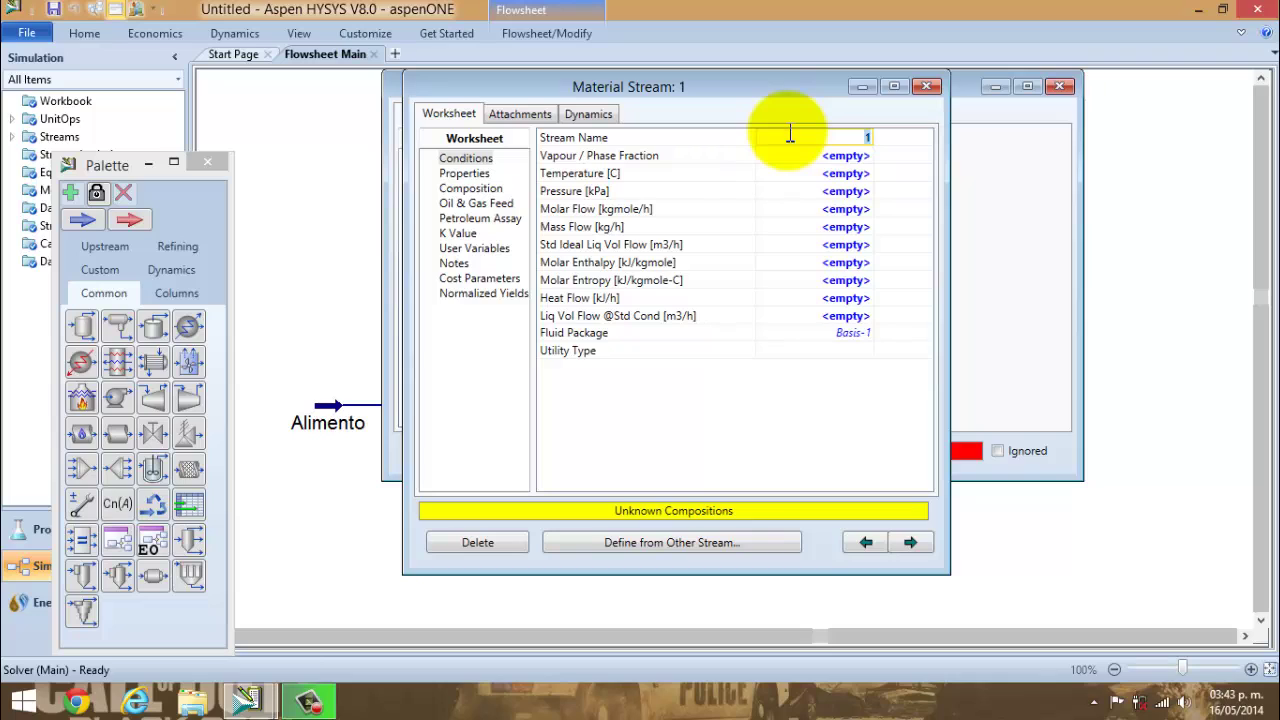
{"action": "type", "text": "Liquido vapor"}
{"action": "key", "text": "Return"}
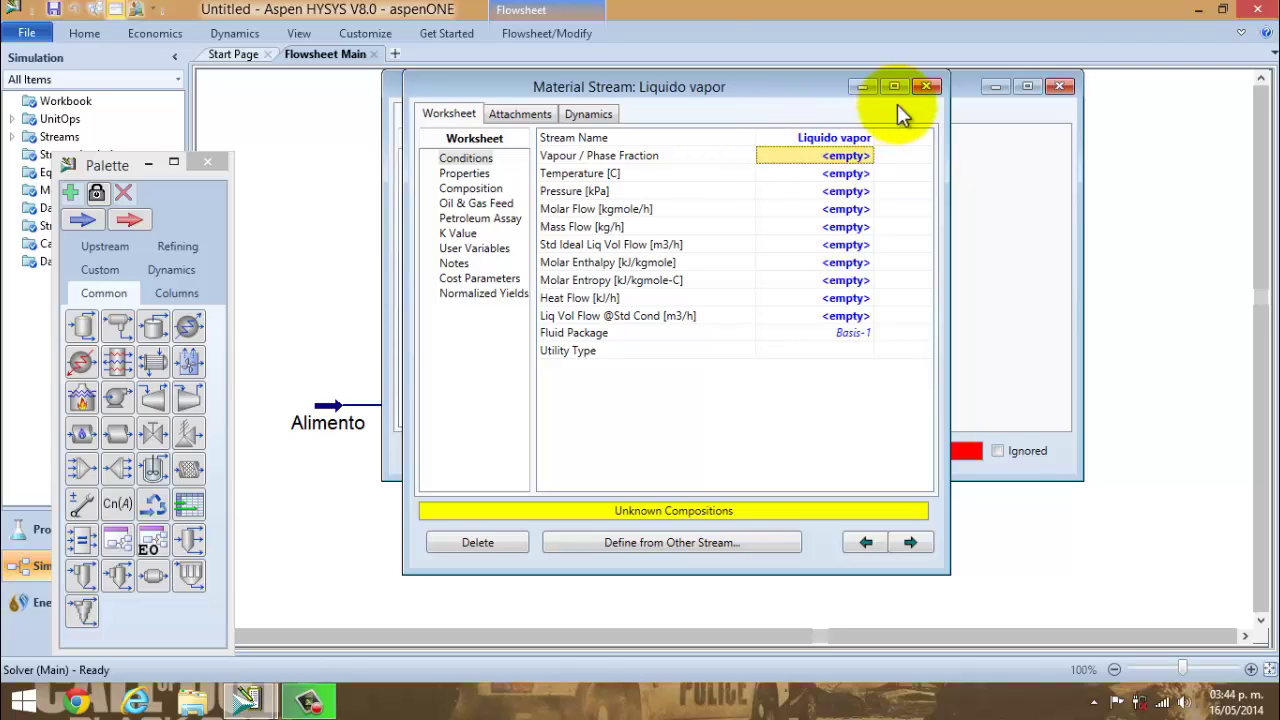
{"action": "left_click", "coordinate": [925, 88]}
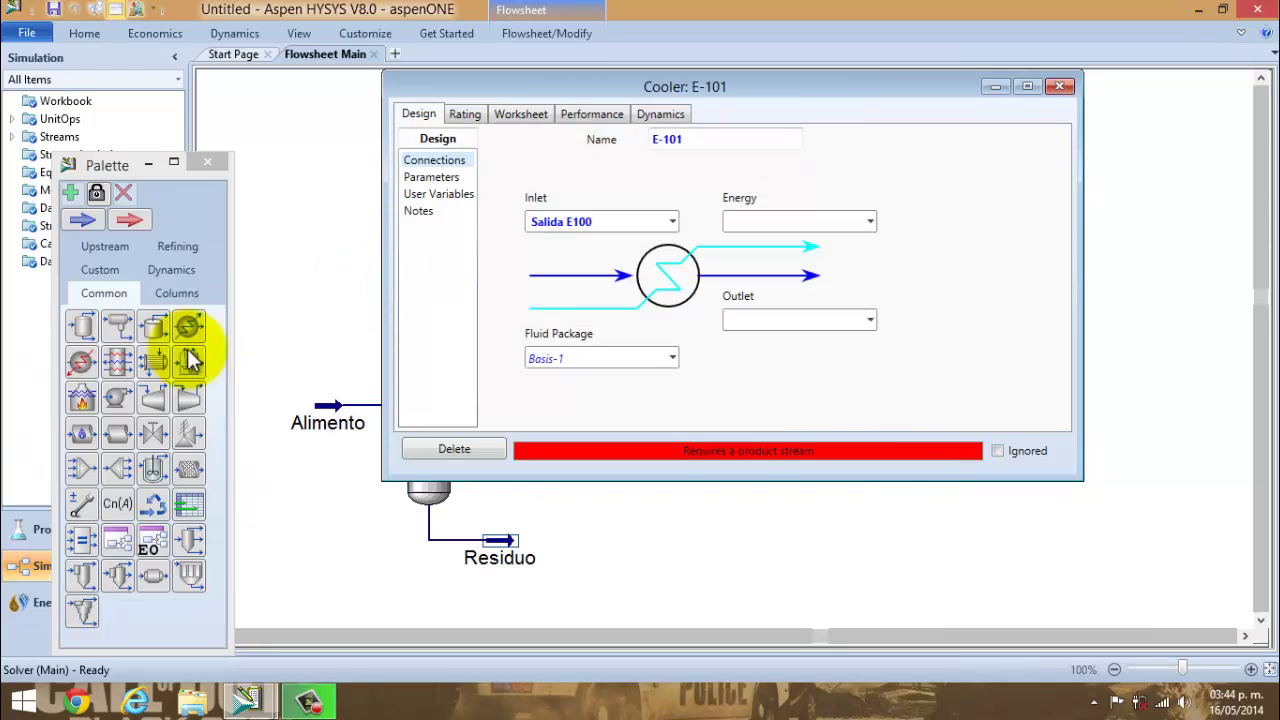
Add an energy stream named Q2 and close its window.
{"action": "double_click", "coordinate": [130, 220]}
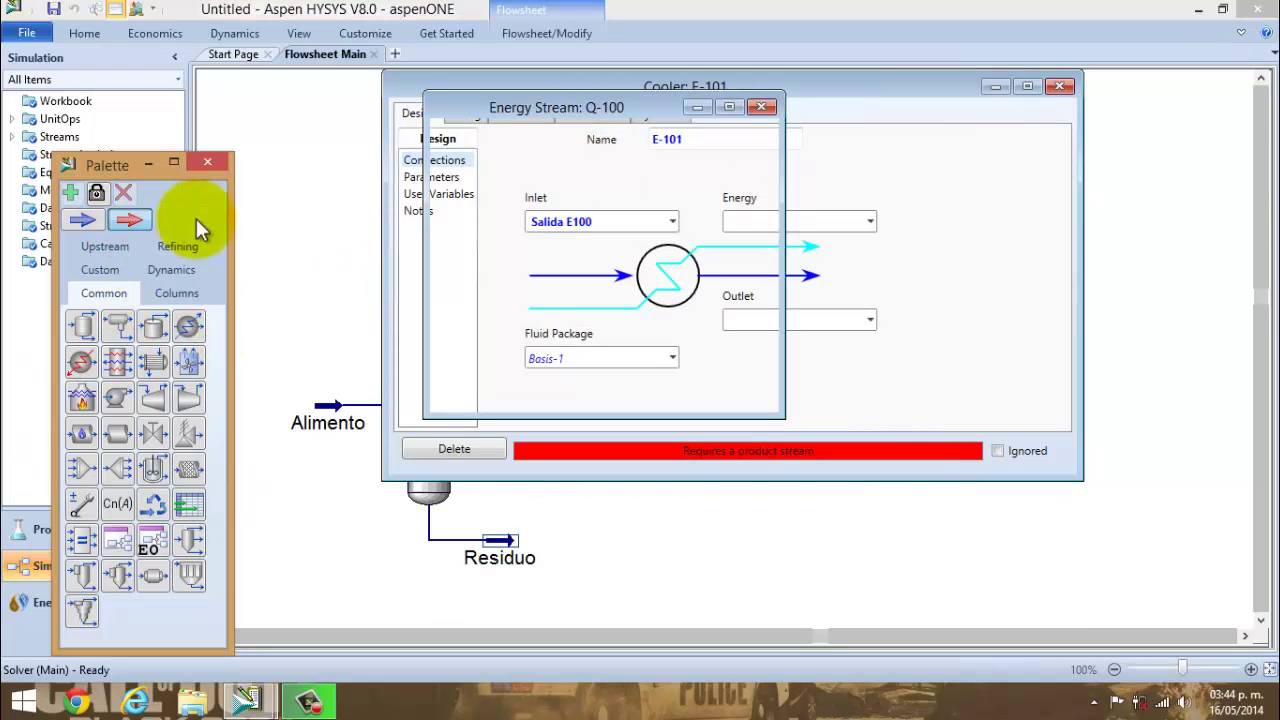
{"action": "left_click", "coordinate": [708, 182]}
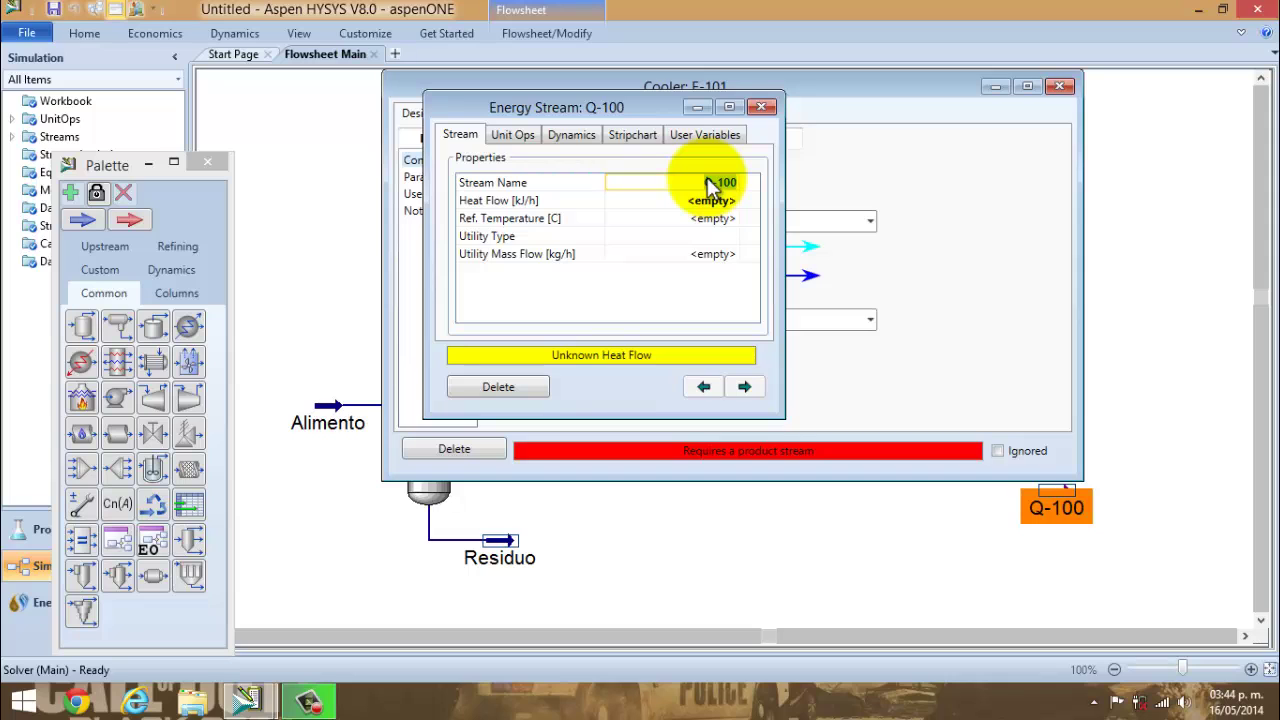
{"action": "type", "text": "Q2"}
{"action": "key", "text": "Return"}
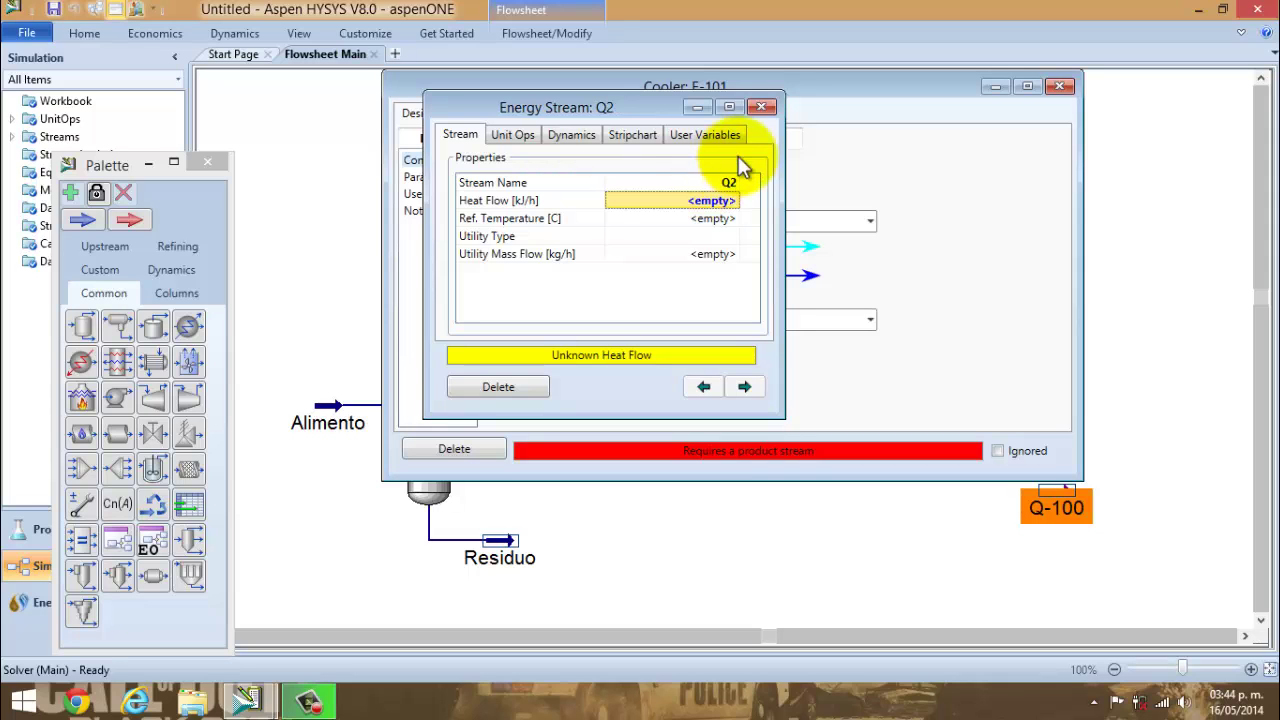
{"action": "left_click", "coordinate": [762, 107]}
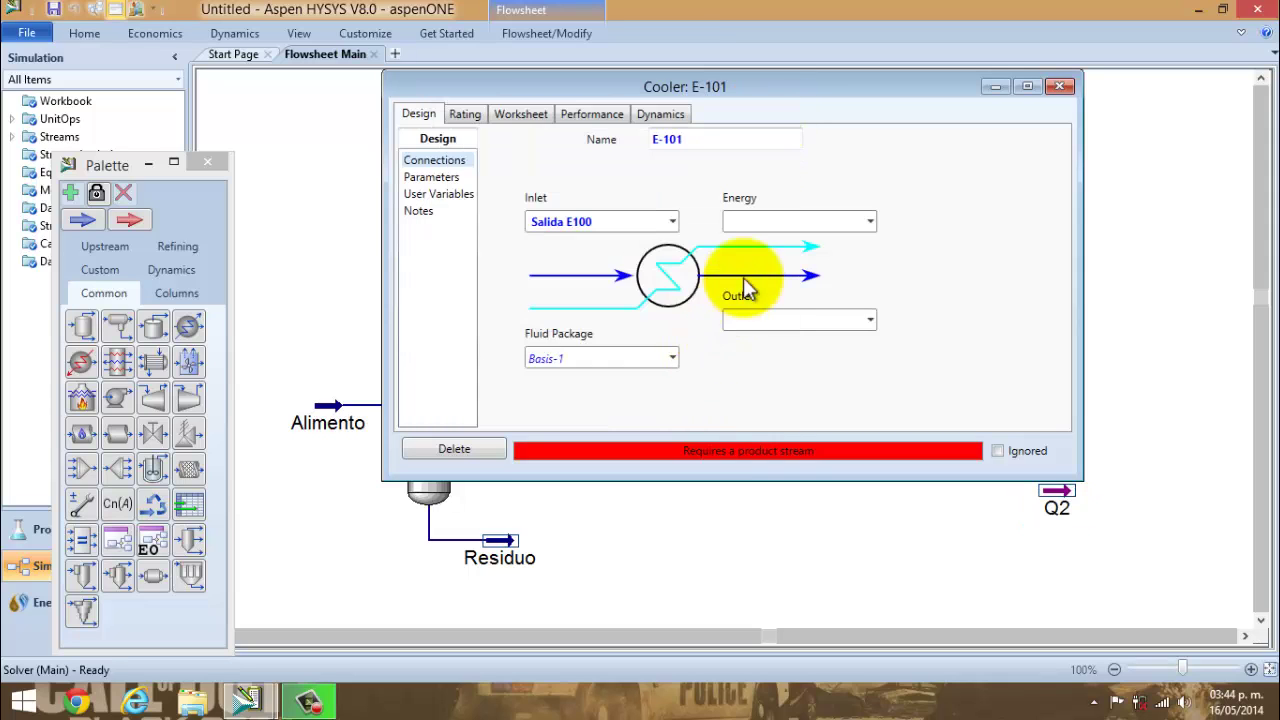
Connect Q2 as the cooler's energy stream and Liquido vapor as its outlet.
{"action": "left_click", "coordinate": [677, 360]}
{"action": "left_click", "coordinate": [1010, 281]}
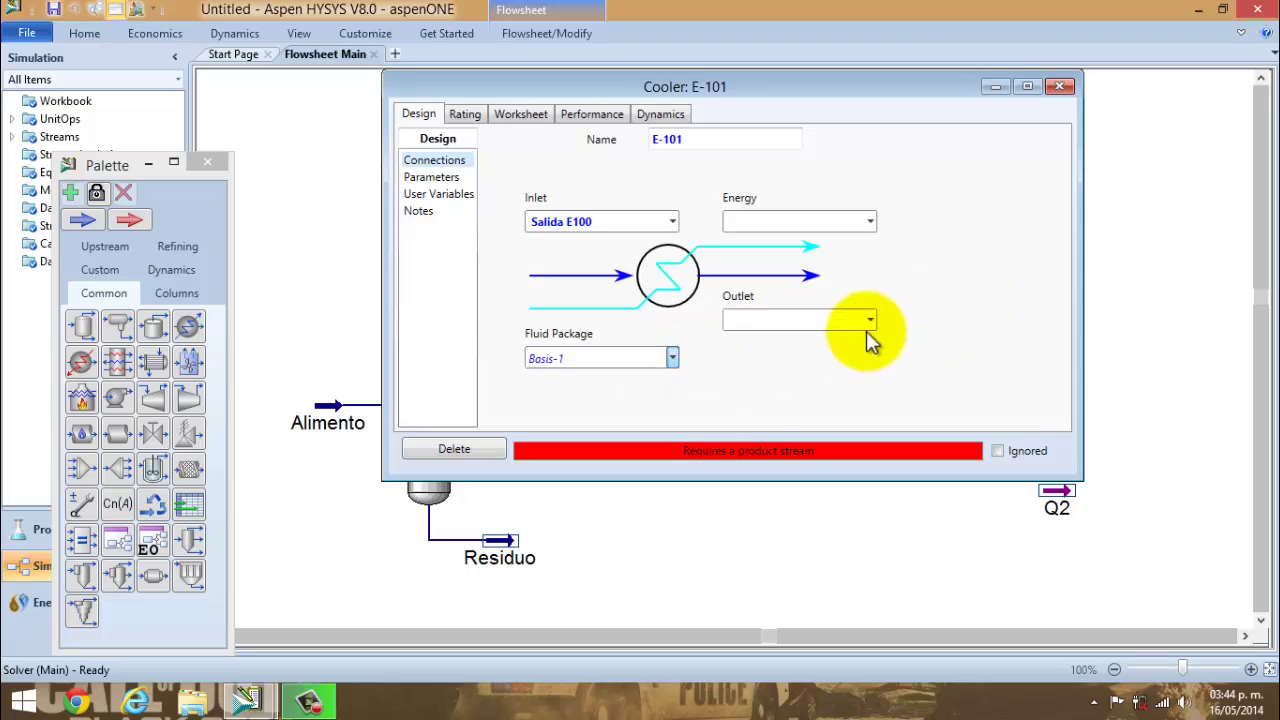
{"action": "left_click", "coordinate": [871, 222]}
{"action": "left_click", "coordinate": [871, 222]}
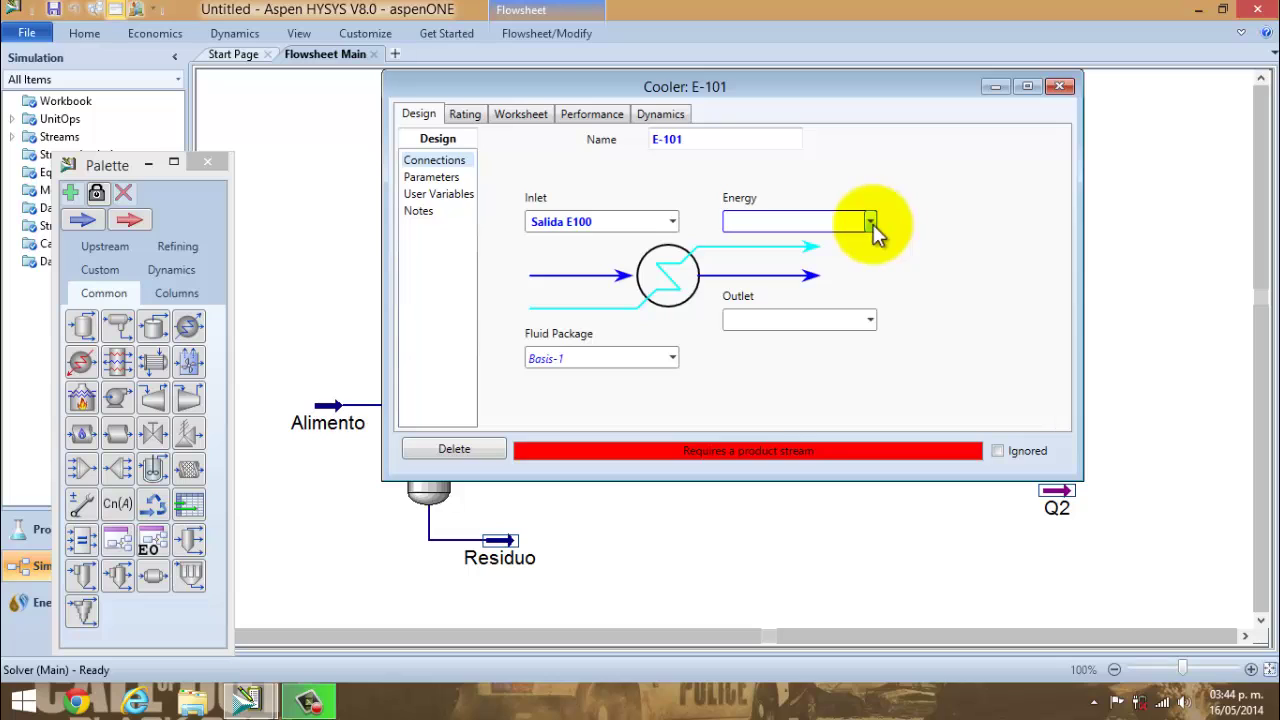
{"action": "left_click", "coordinate": [871, 222]}
{"action": "left_click", "coordinate": [858, 247]}
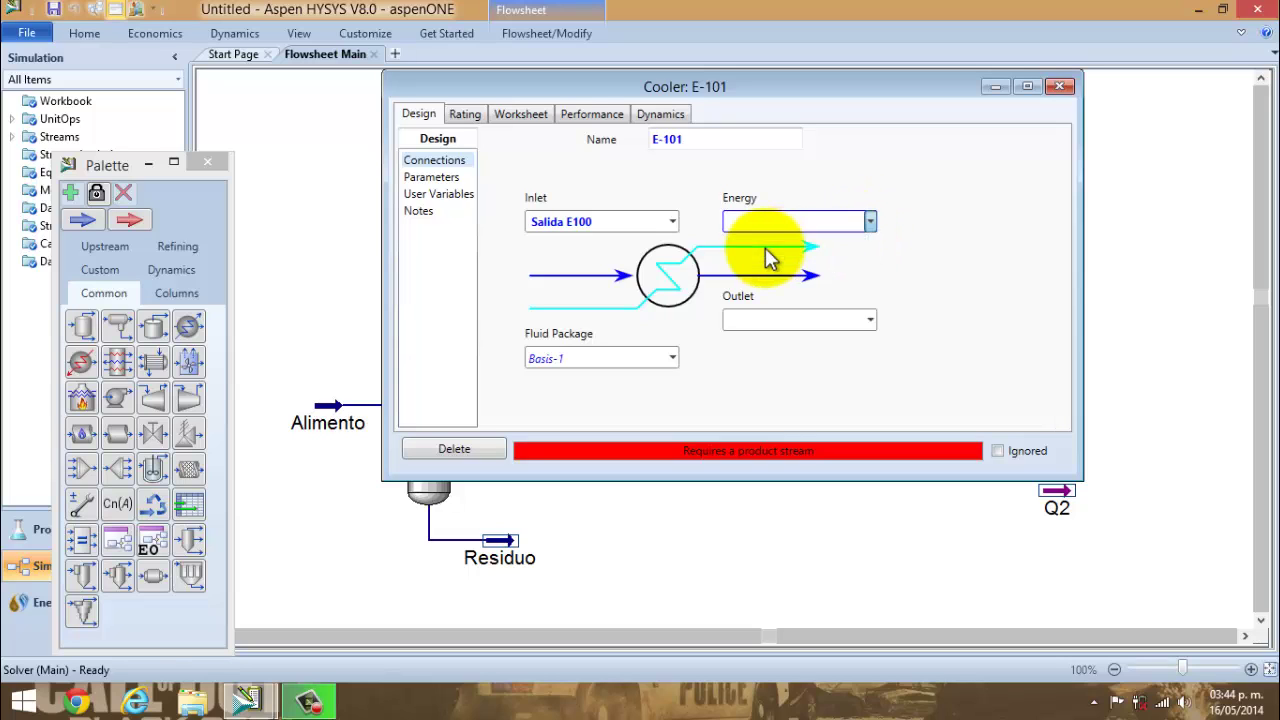
{"action": "left_click", "coordinate": [872, 319]}
{"action": "left_click", "coordinate": [776, 365]}
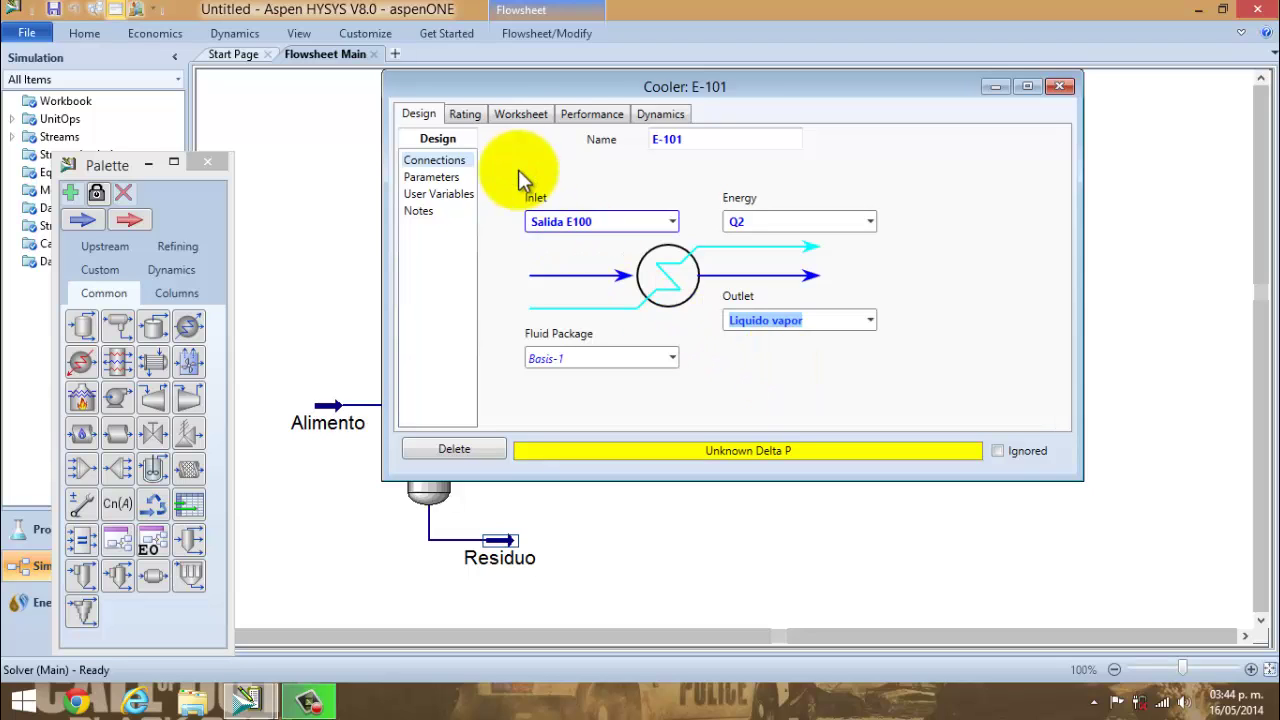
Set the cooler's Delta P to 35 kPa in its design parameters and close its window.
{"action": "left_click", "coordinate": [441, 178]}
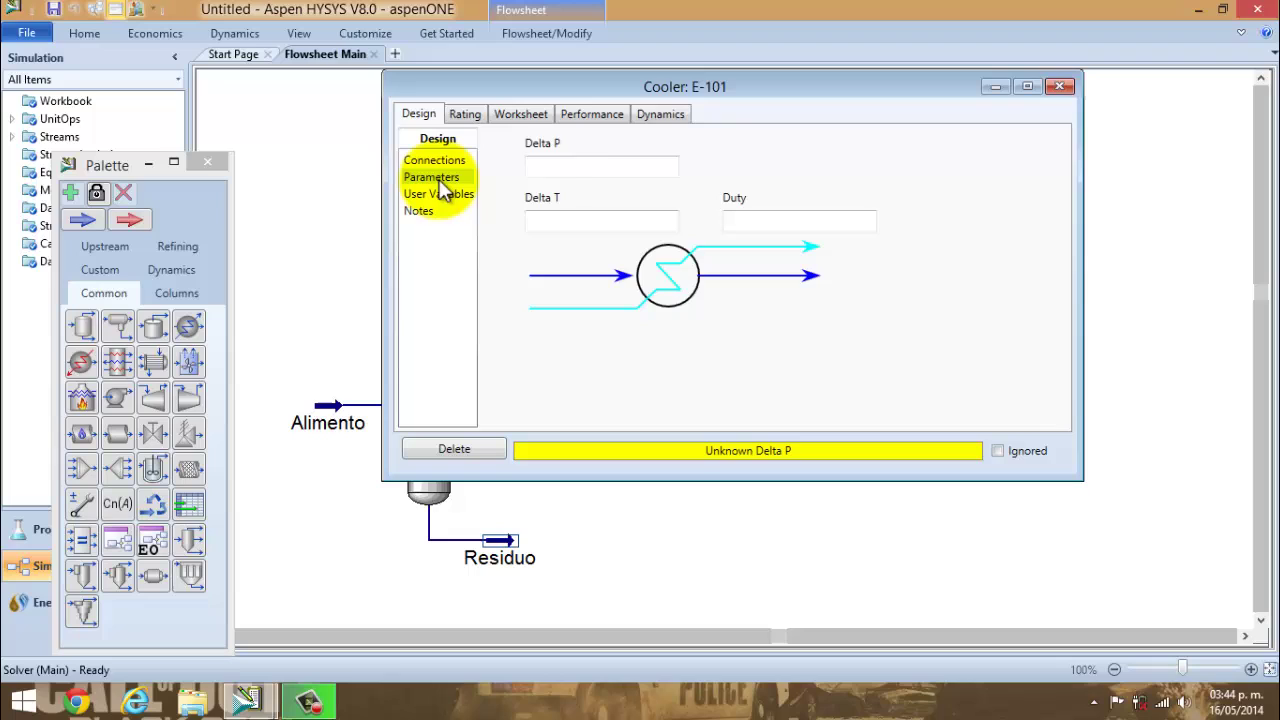
{"action": "left_click", "coordinate": [584, 167]}
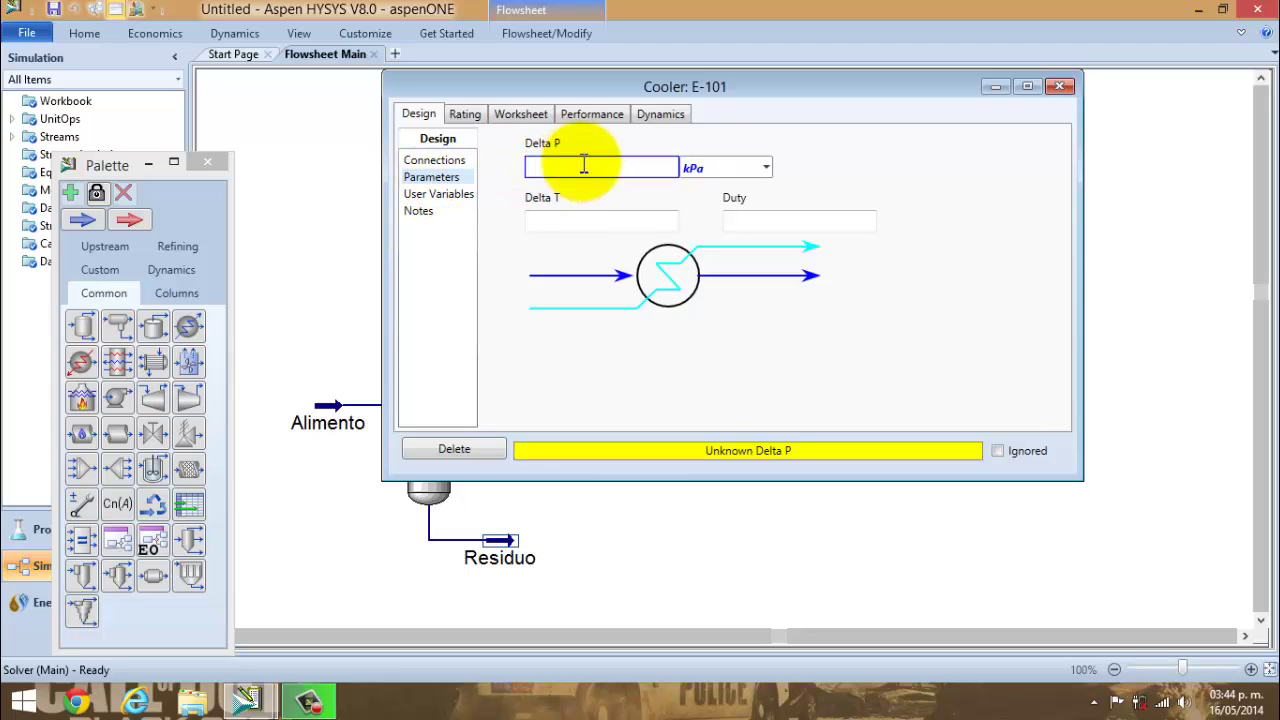
{"action": "type", "text": "35"}
{"action": "key", "text": "Return"}
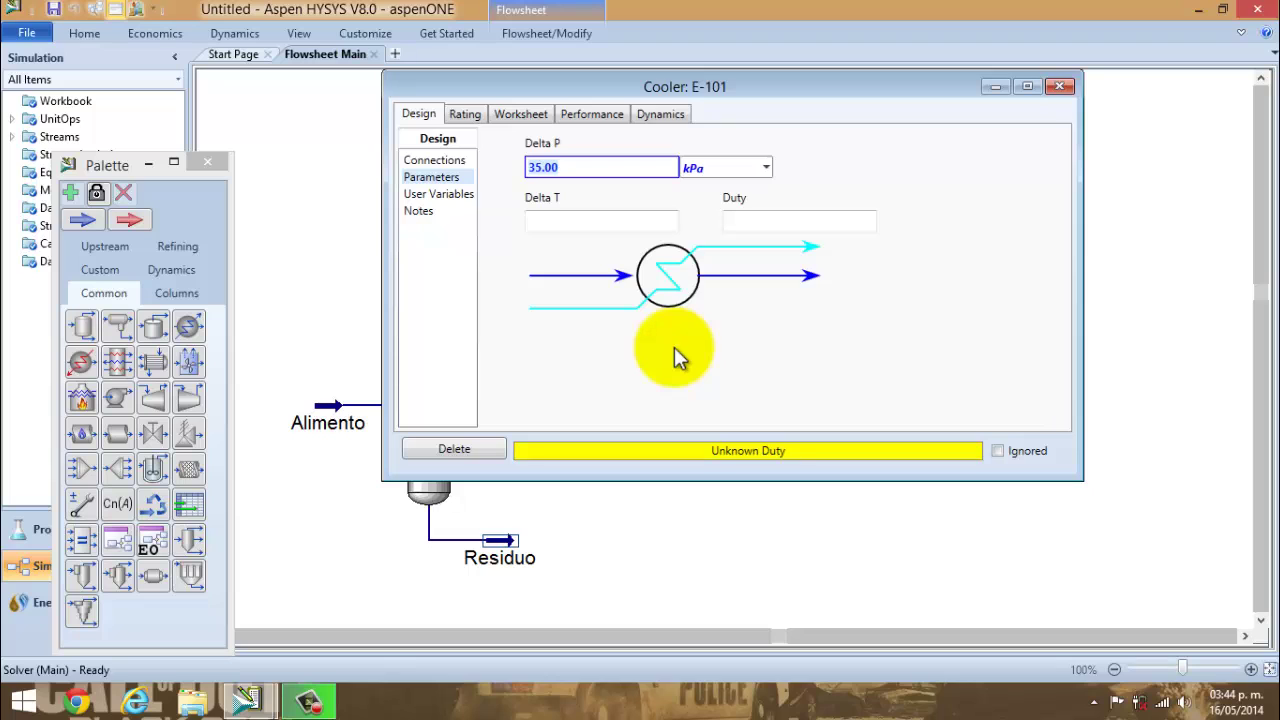
{"action": "left_click", "coordinate": [1060, 86]}
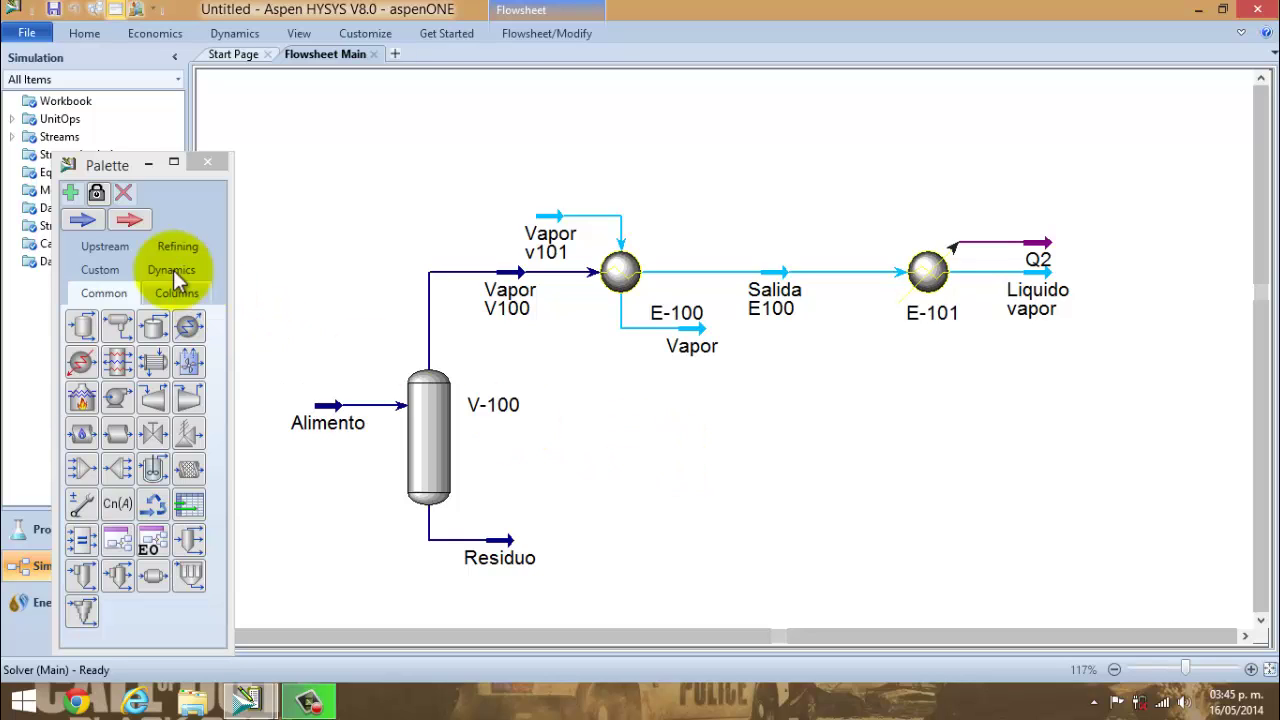
Add a material stream named Liquido to the flowsheet and close its window.
{"action": "left_click", "coordinate": [83, 218]}
{"action": "left_click", "coordinate": [83, 216]}
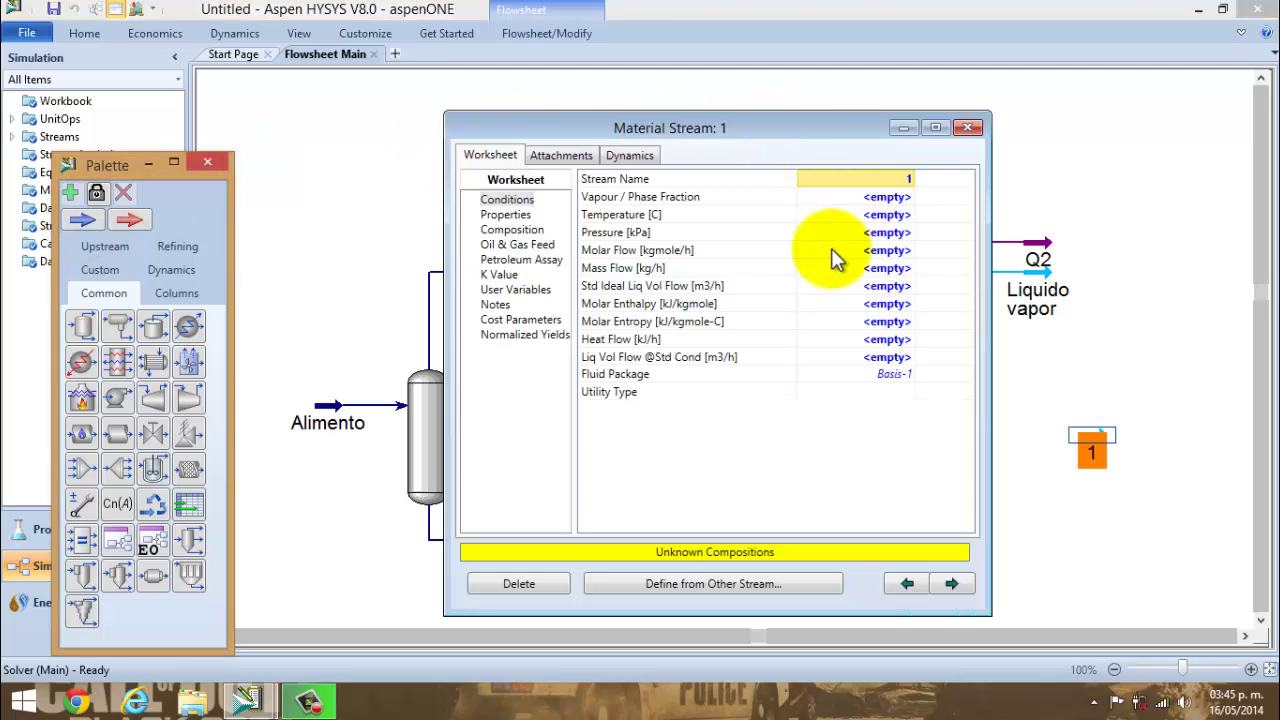
{"action": "left_click", "coordinate": [885, 182]}
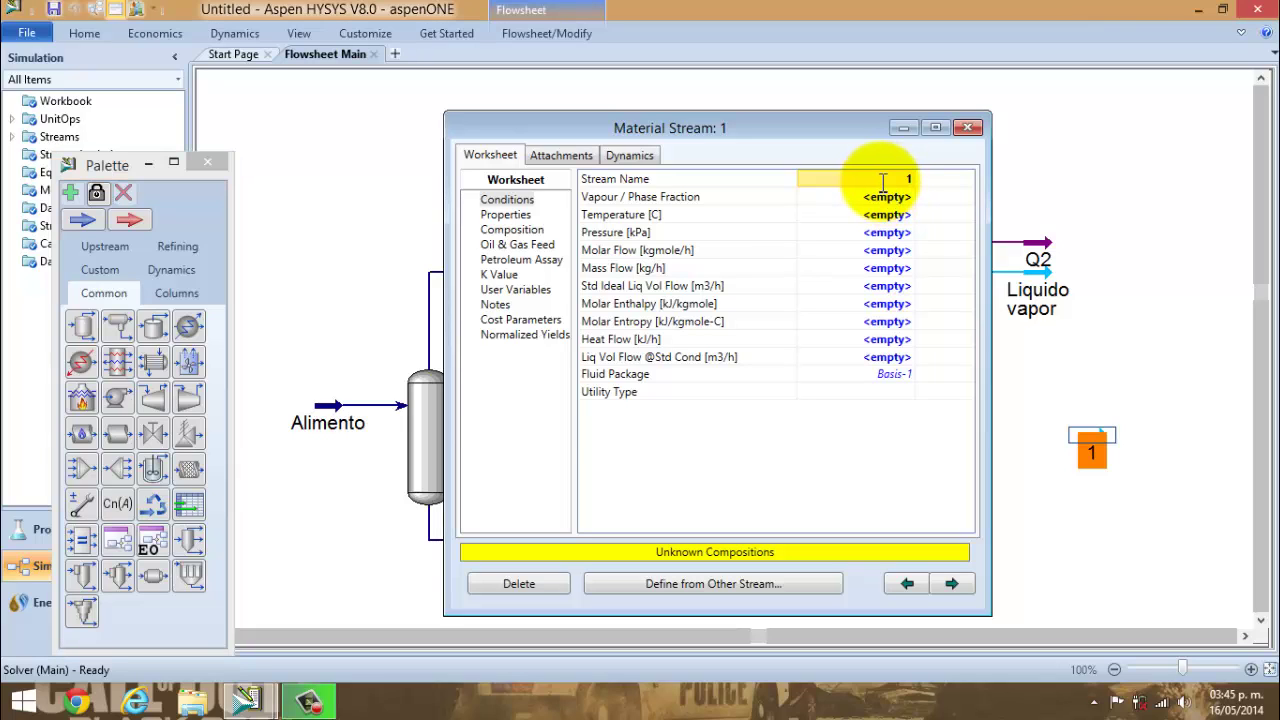
{"action": "left_click", "coordinate": [883, 181]}
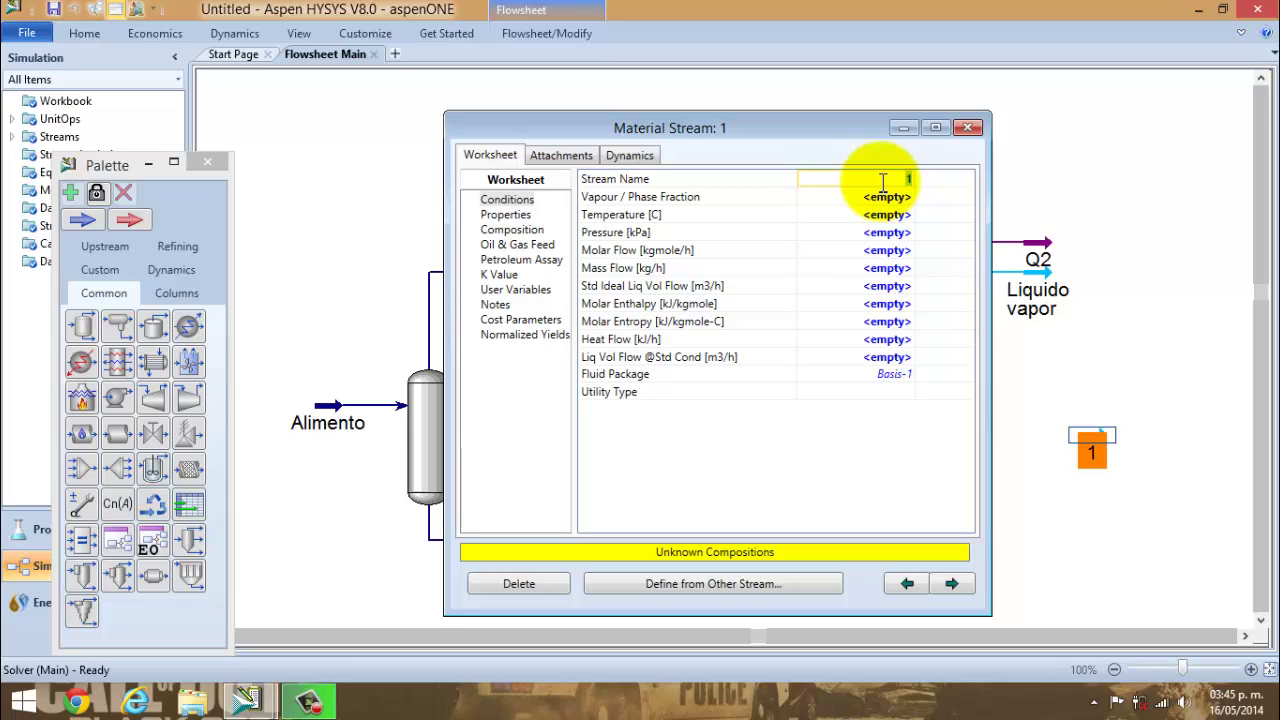
{"action": "type", "text": "Liquido"}
{"action": "left_click", "coordinate": [967, 128]}
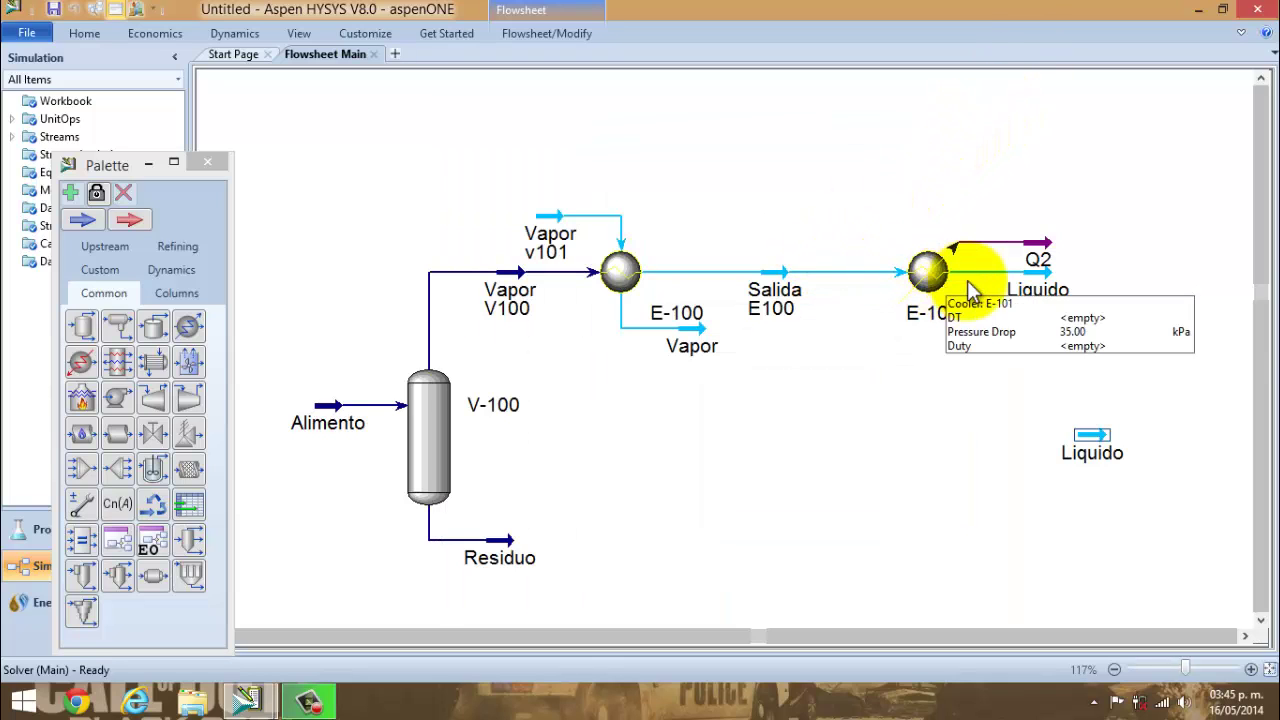
Add a second separator to the flowsheet and set its inlet to Liquido vapor.
{"action": "left_click", "coordinate": [83, 327]}
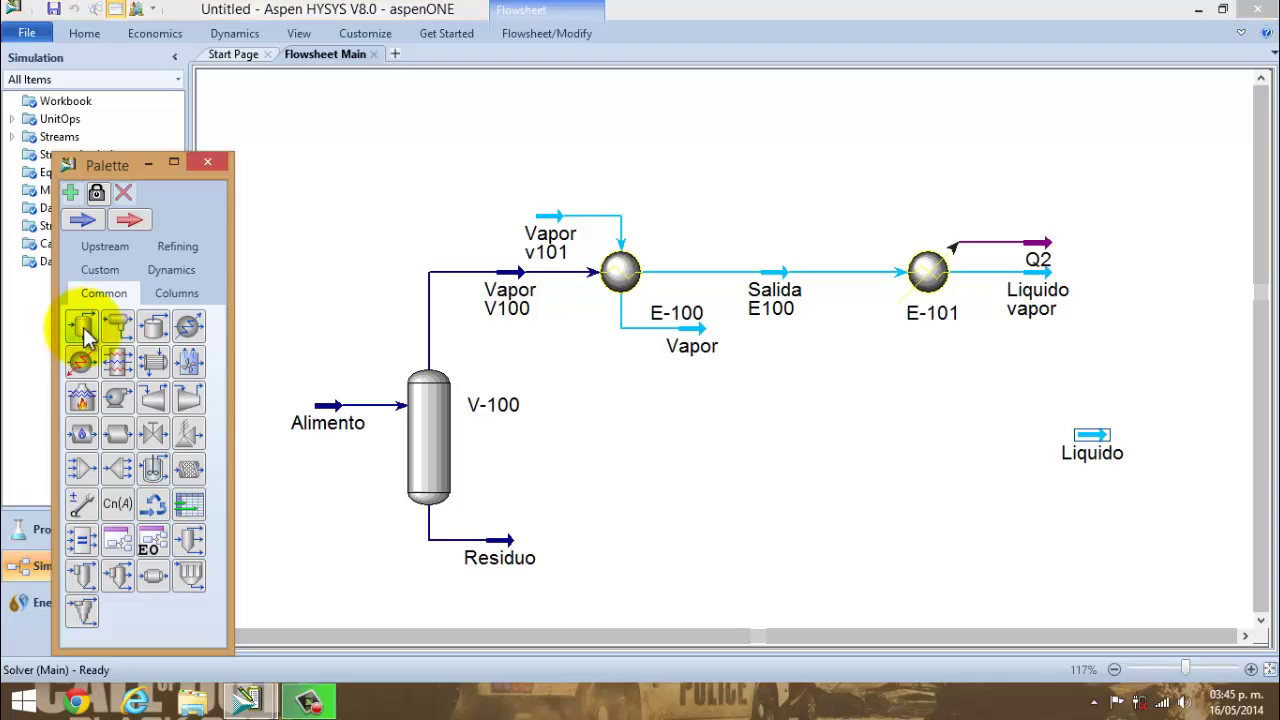
{"action": "left_click", "coordinate": [83, 327]}
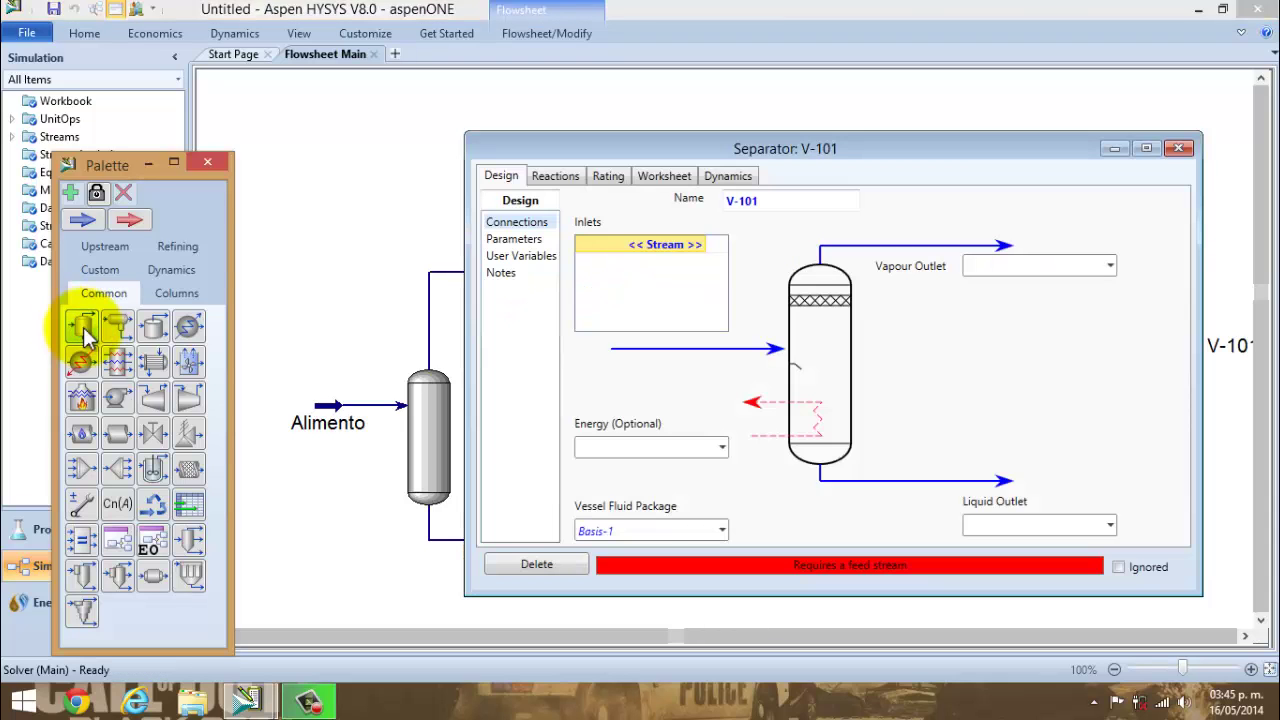
{"action": "left_click", "coordinate": [703, 249]}
{"action": "left_click", "coordinate": [704, 247]}
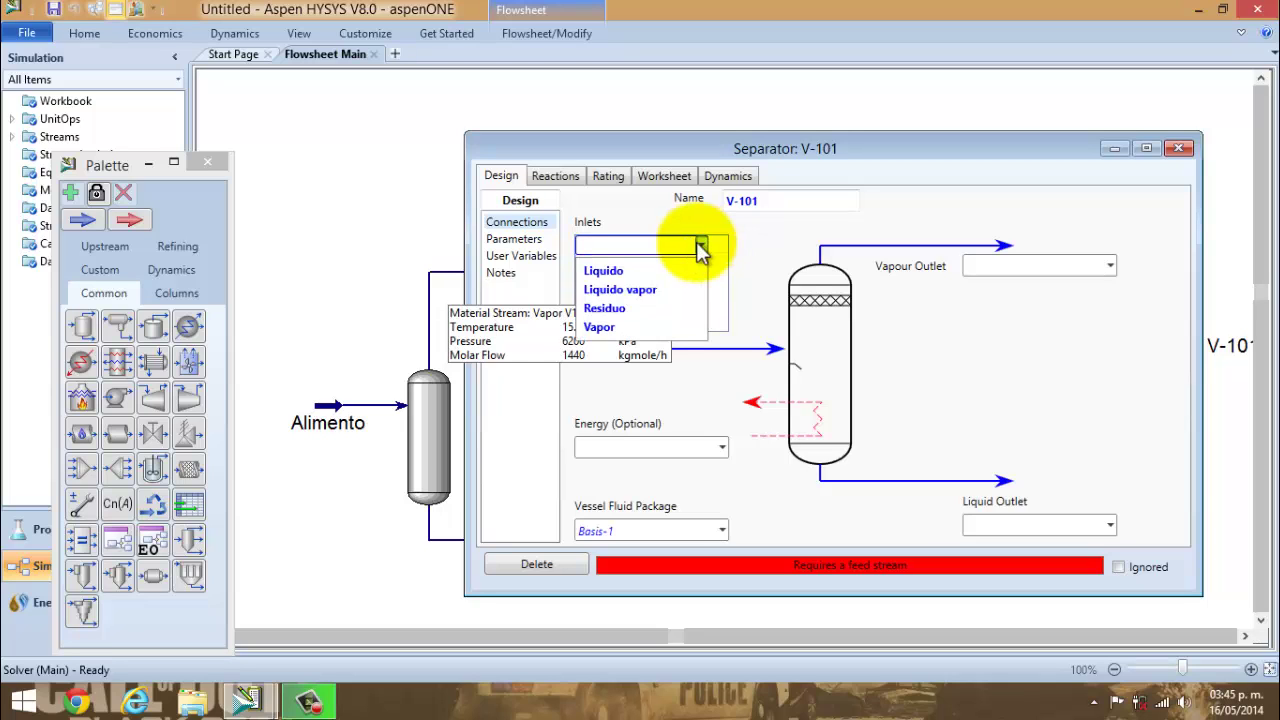
{"action": "left_click", "coordinate": [628, 289]}
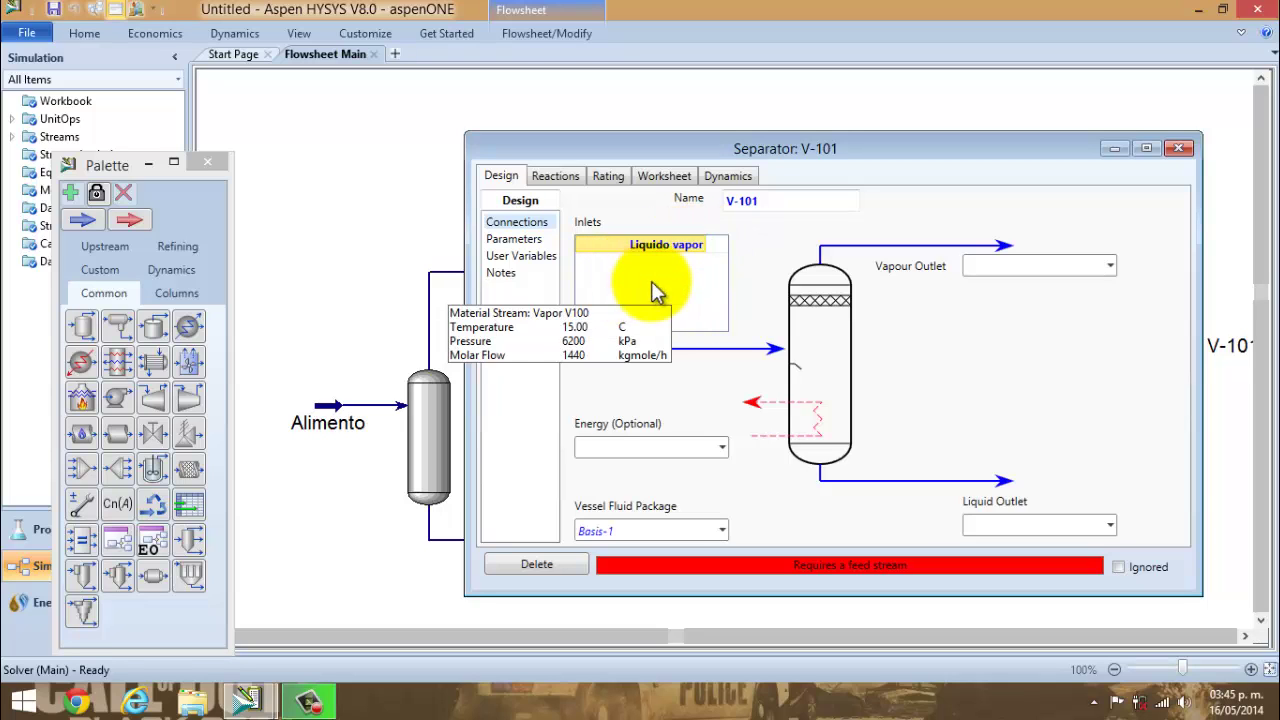
Assign Vapor v101 as the new separator's vapour outlet and Liquido as its liquid outlet, and close its window.
{"action": "left_click", "coordinate": [1110, 268]}
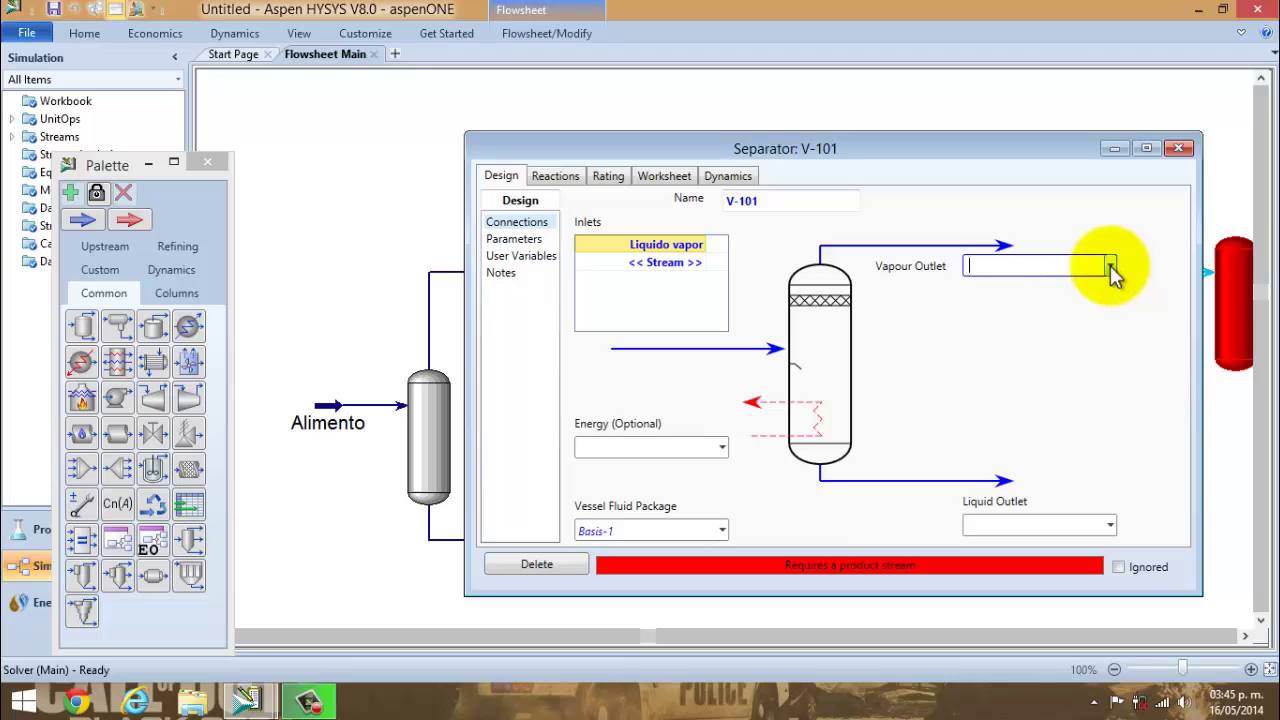
{"action": "left_click", "coordinate": [1005, 330]}
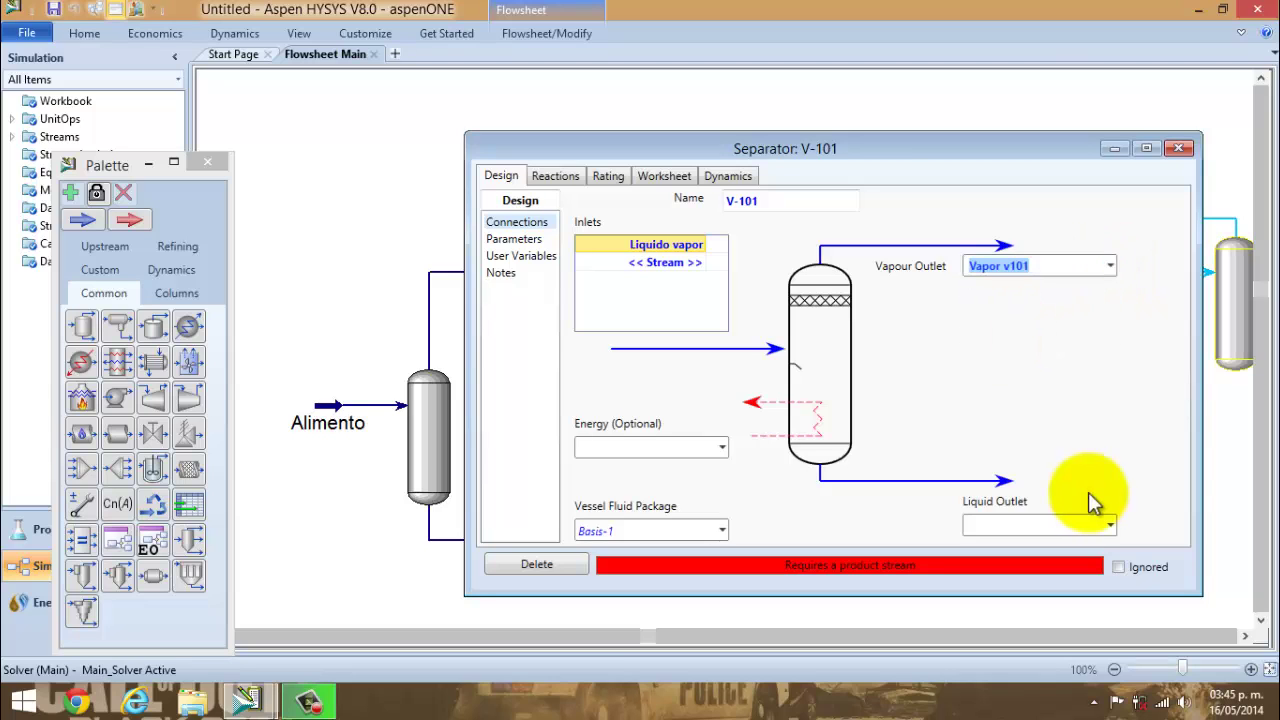
{"action": "left_click", "coordinate": [1110, 525]}
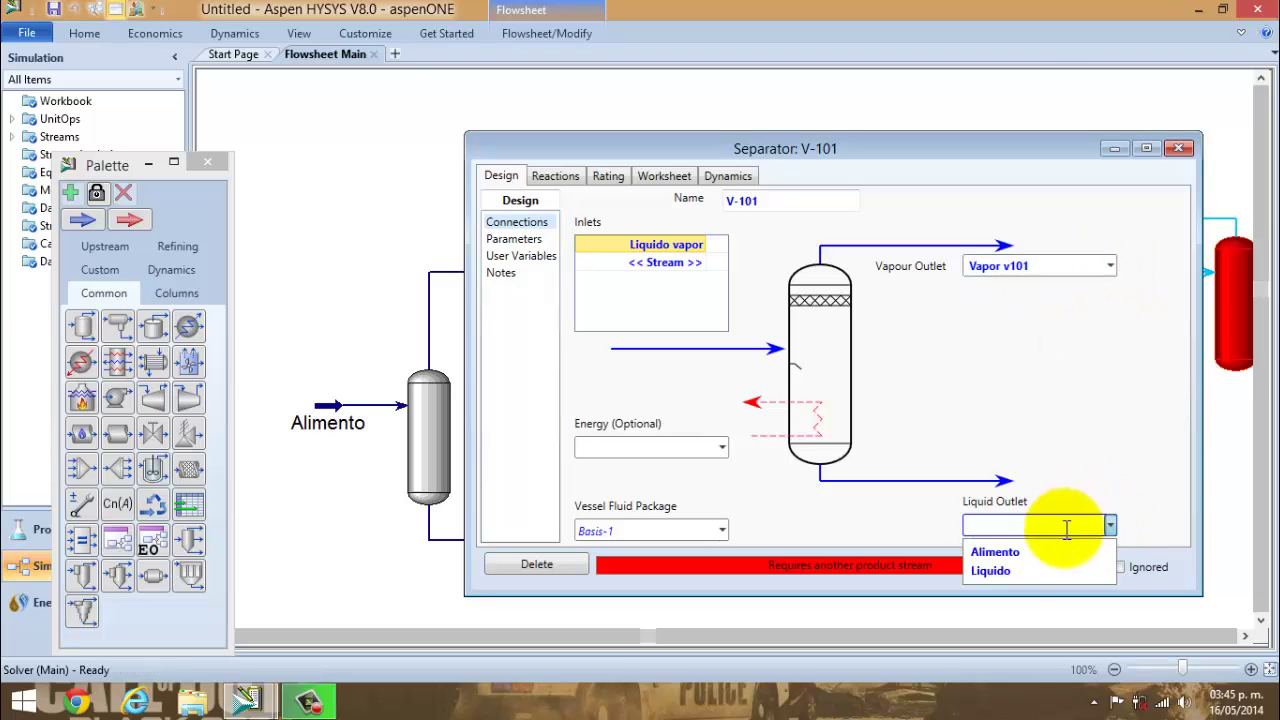
{"action": "left_click", "coordinate": [1010, 570]}
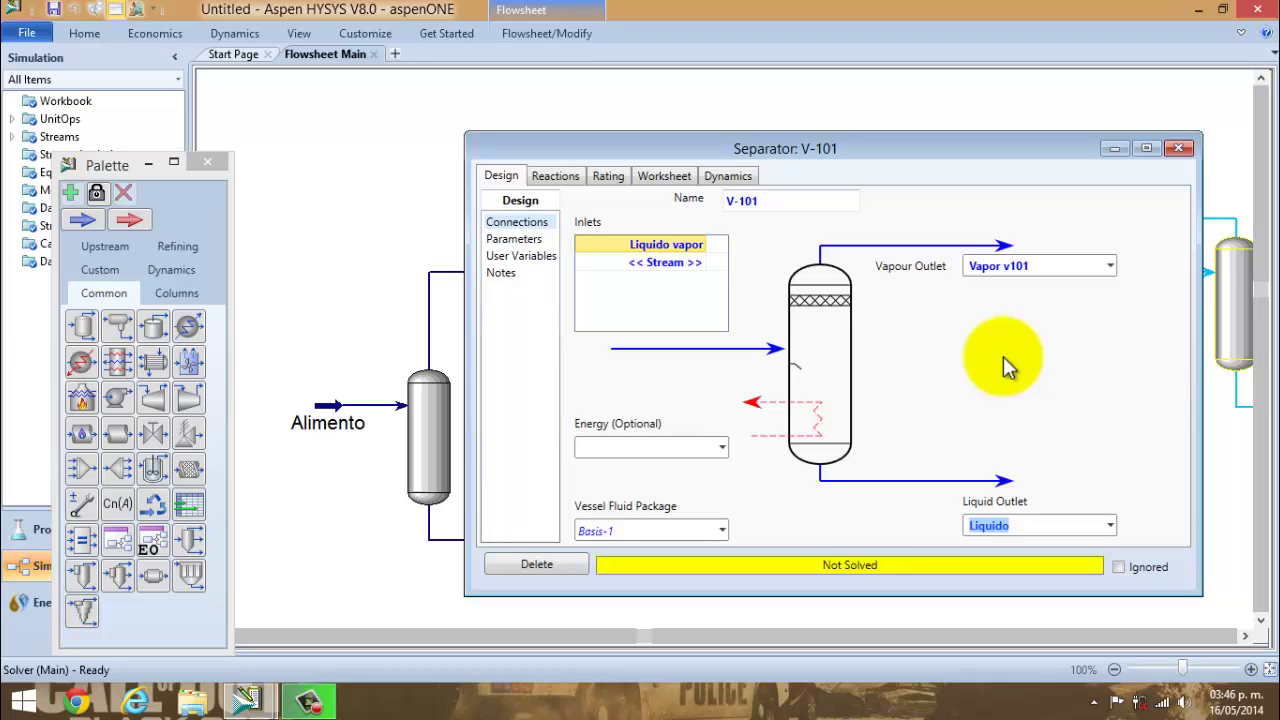
{"action": "mouse_move", "coordinate": [308, 703]}
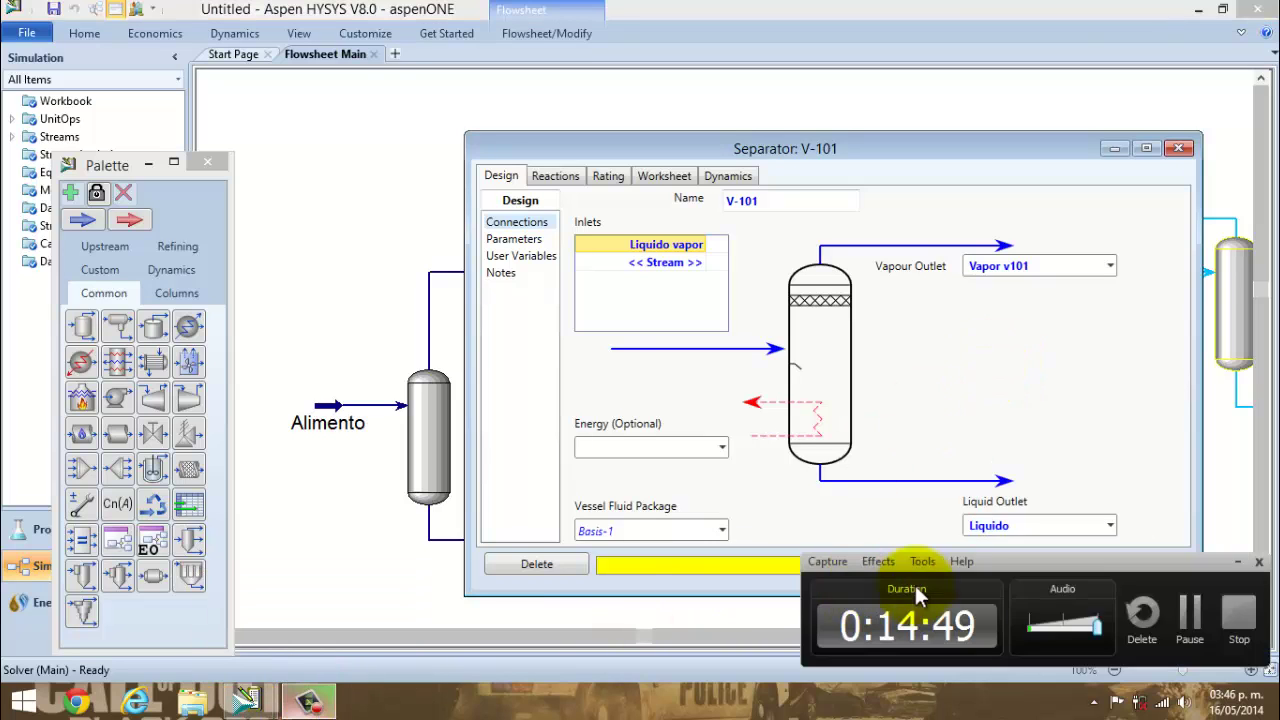
{"action": "left_click", "coordinate": [1200, 605]}
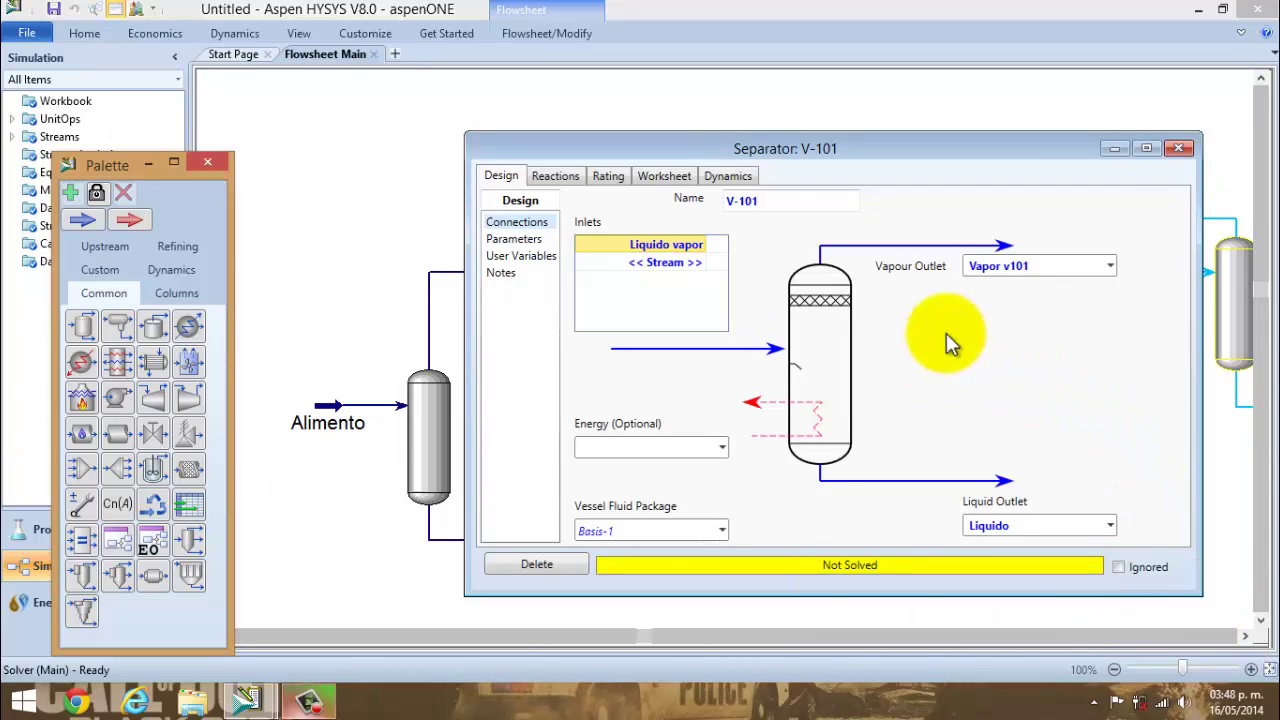
{"action": "left_click", "coordinate": [1182, 149]}
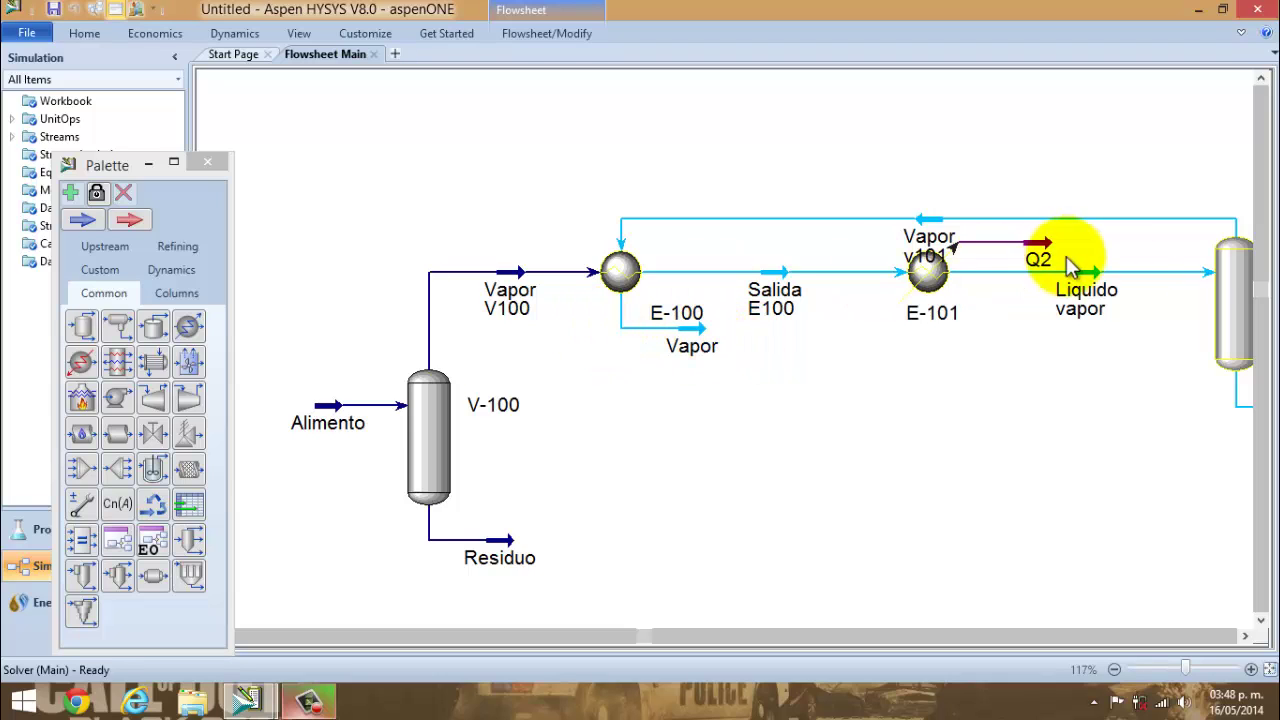
Set the temperature of the Liquido vapor stream to -20 °C and close its window.
{"action": "double_click", "coordinate": [1090, 280]}
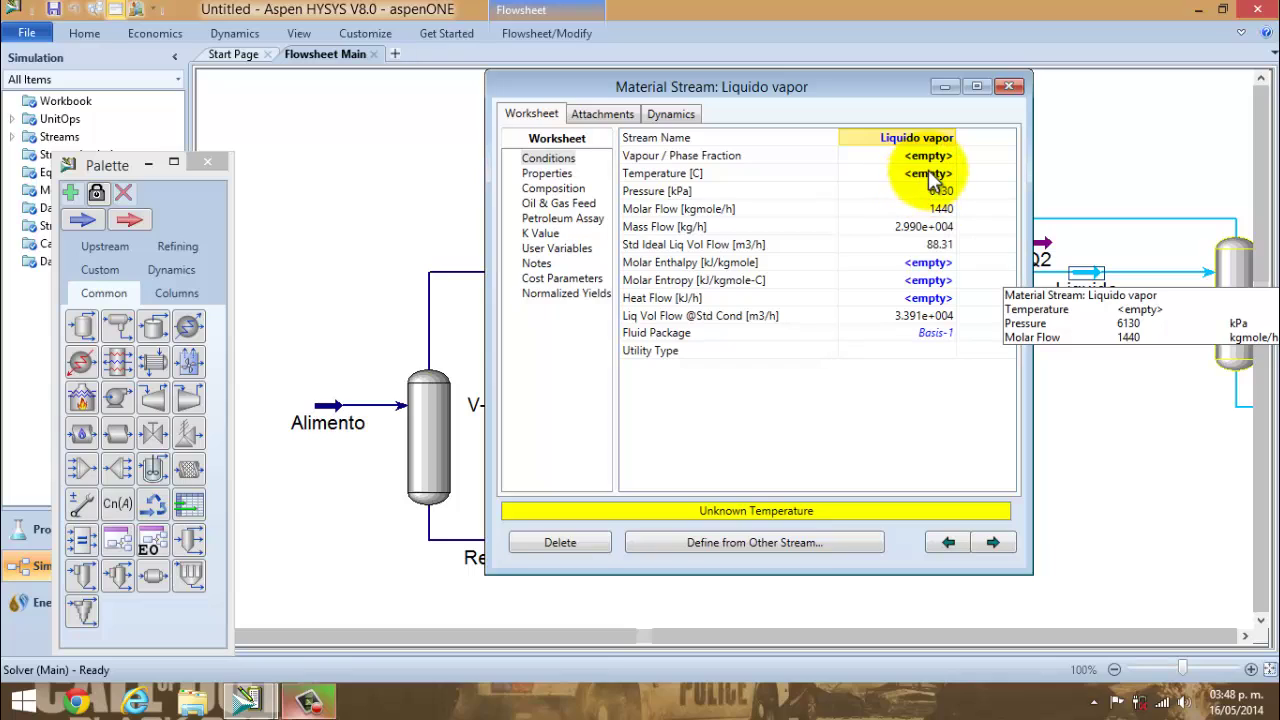
{"action": "left_click", "coordinate": [930, 175]}
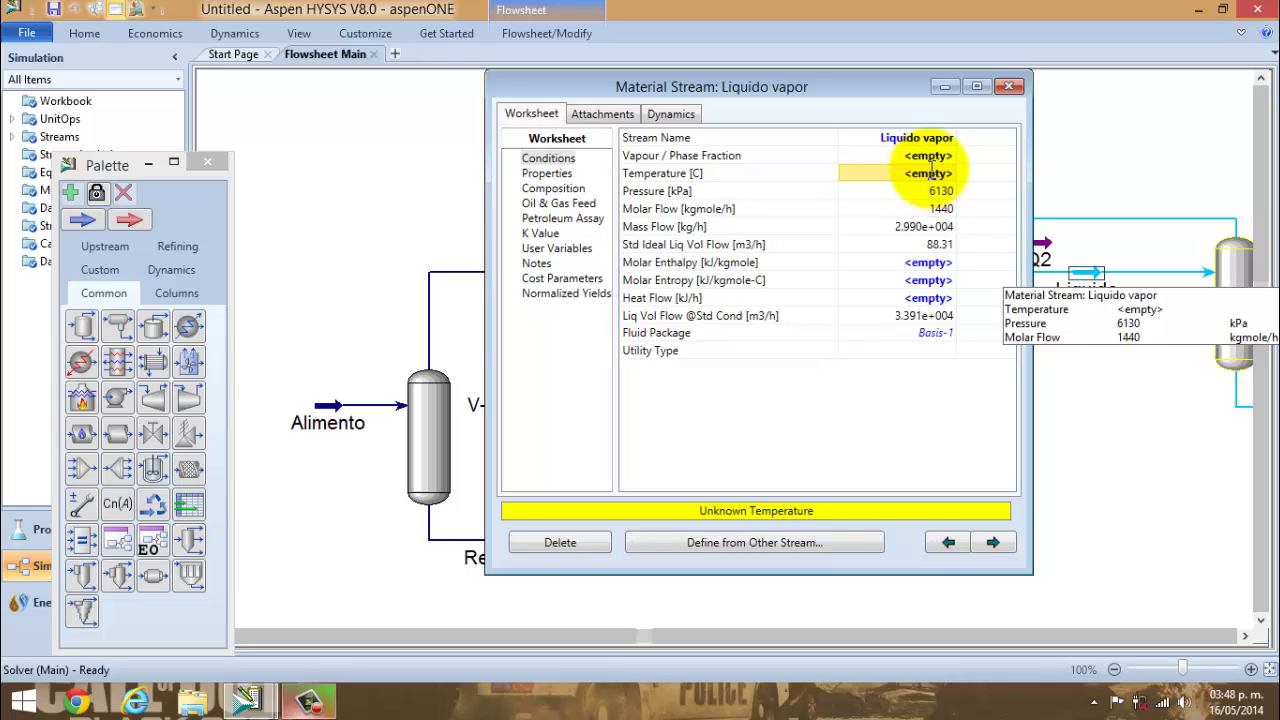
{"action": "left_click", "coordinate": [930, 174]}
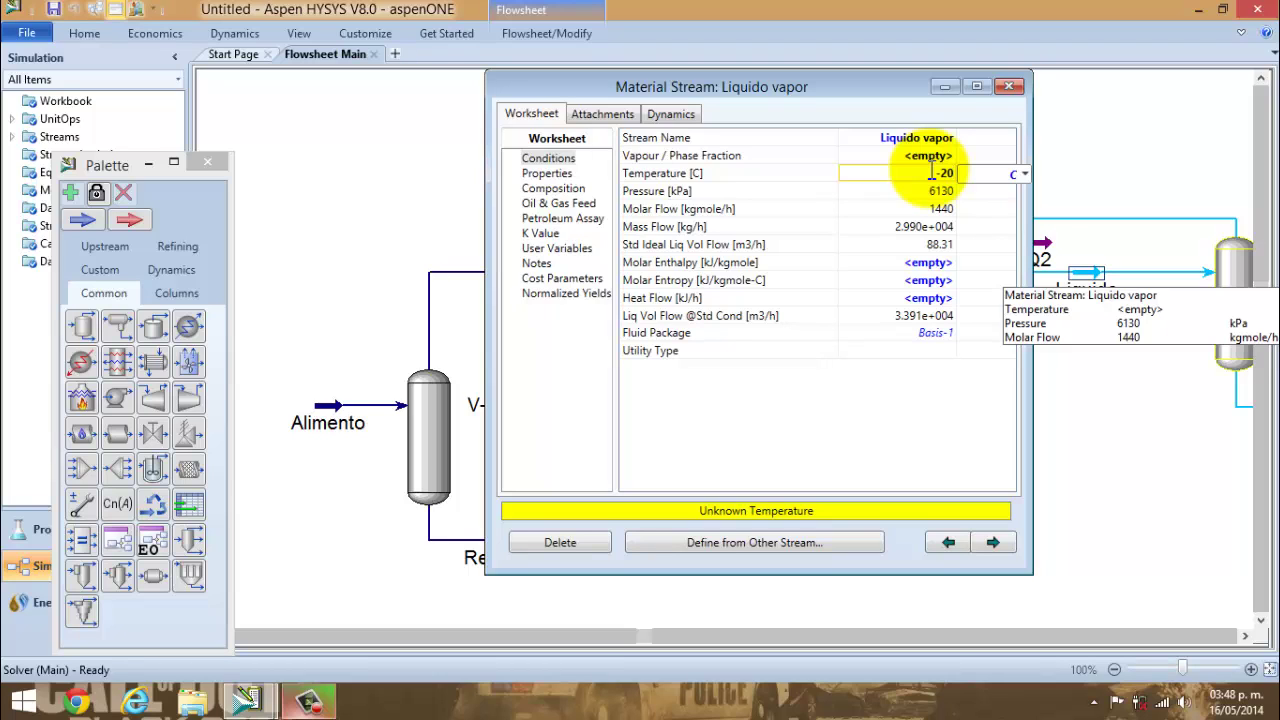
{"action": "type", "text": "-20"}
{"action": "key", "text": "Return"}
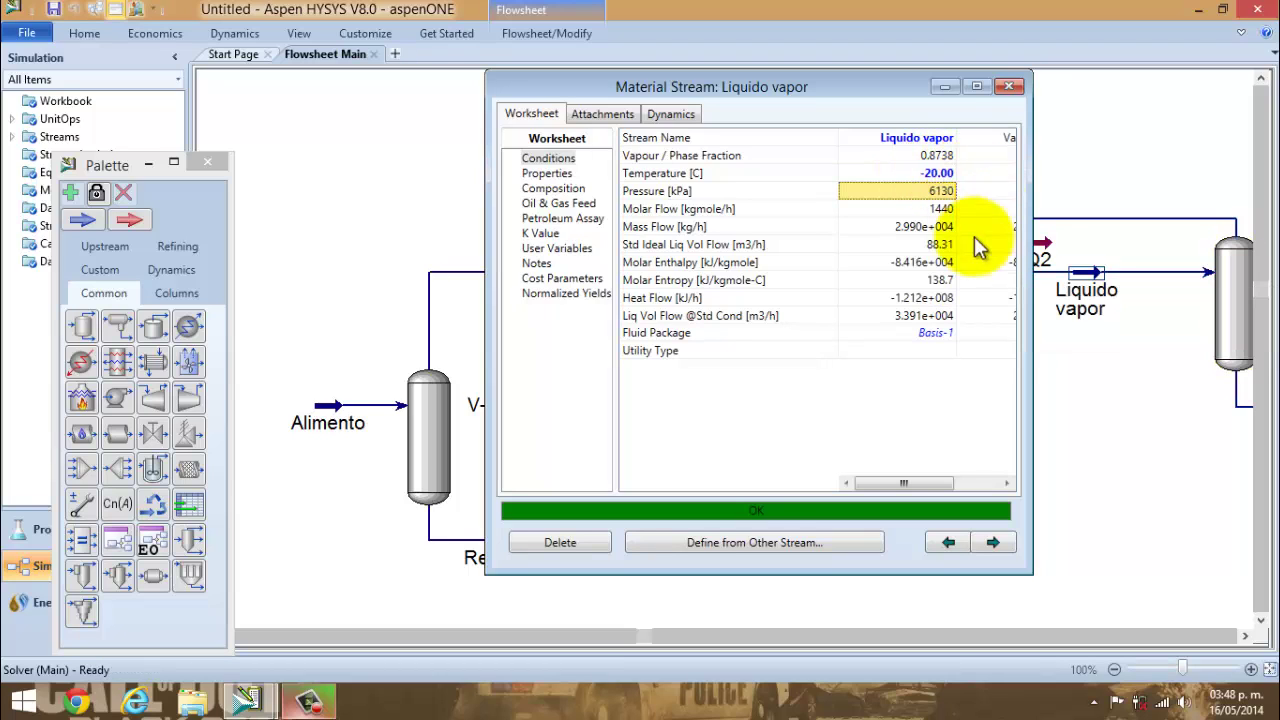
{"action": "left_click", "coordinate": [1009, 86]}
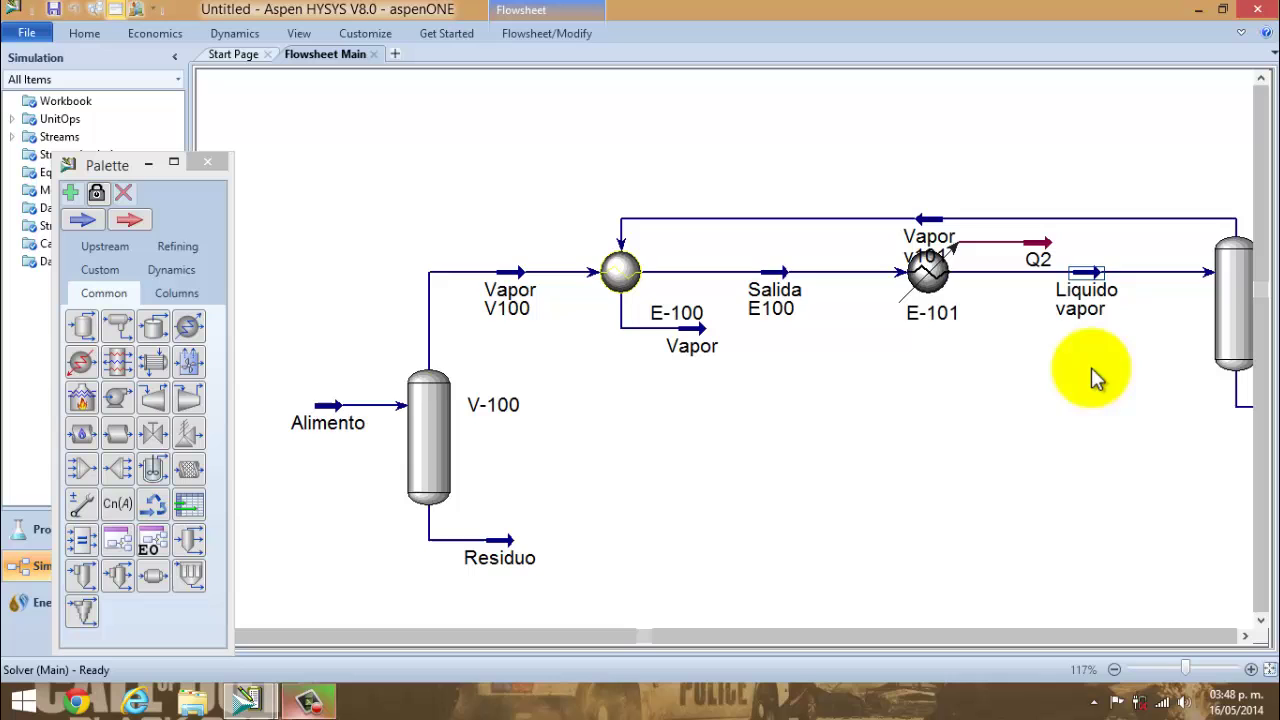
Close the equipment palette so the whole flowsheet can be seen.
{"action": "left_click", "coordinate": [1245, 636]}
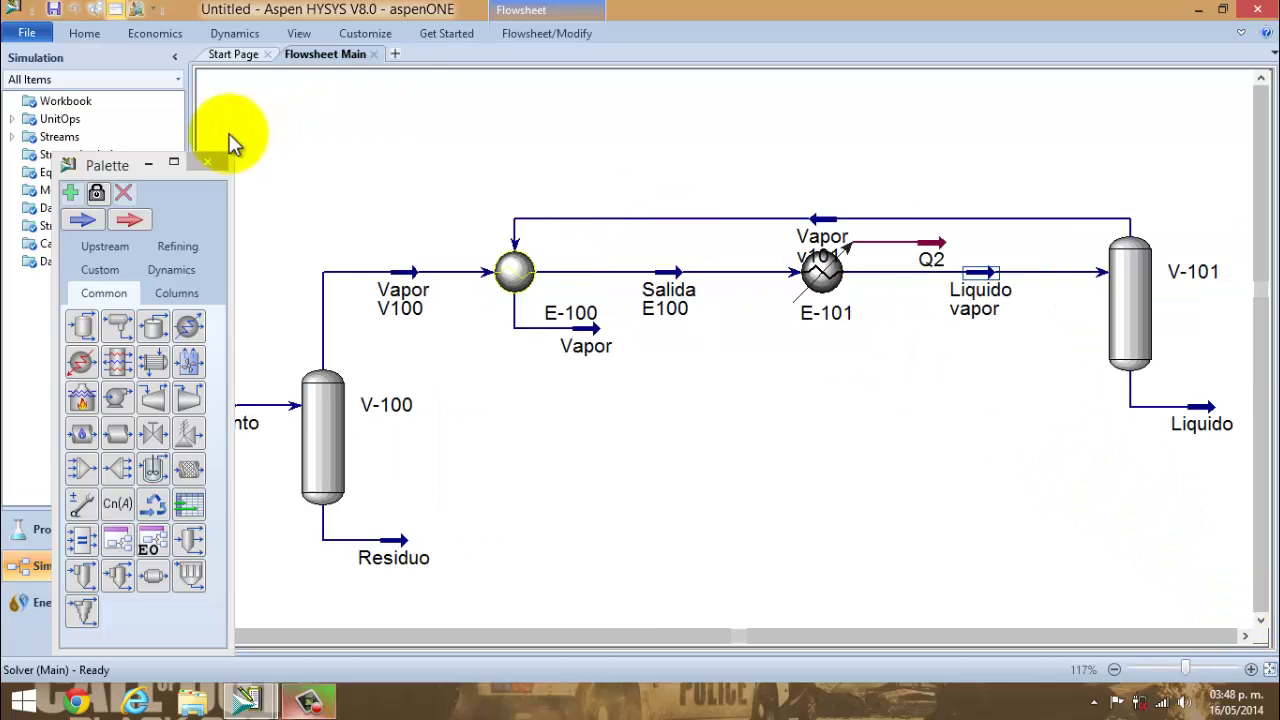
{"action": "left_click", "coordinate": [210, 162]}
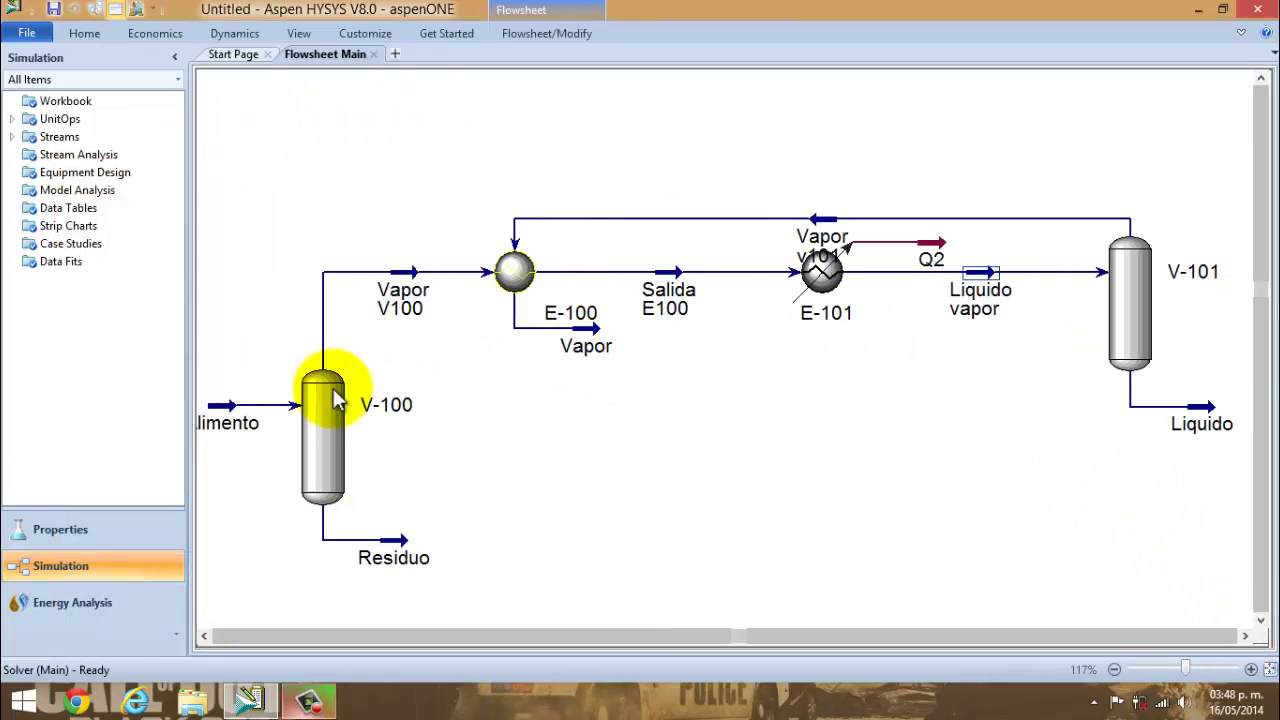
{"action": "left_click", "coordinate": [330, 700]}
{"action": "left_click", "coordinate": [1190, 610]}
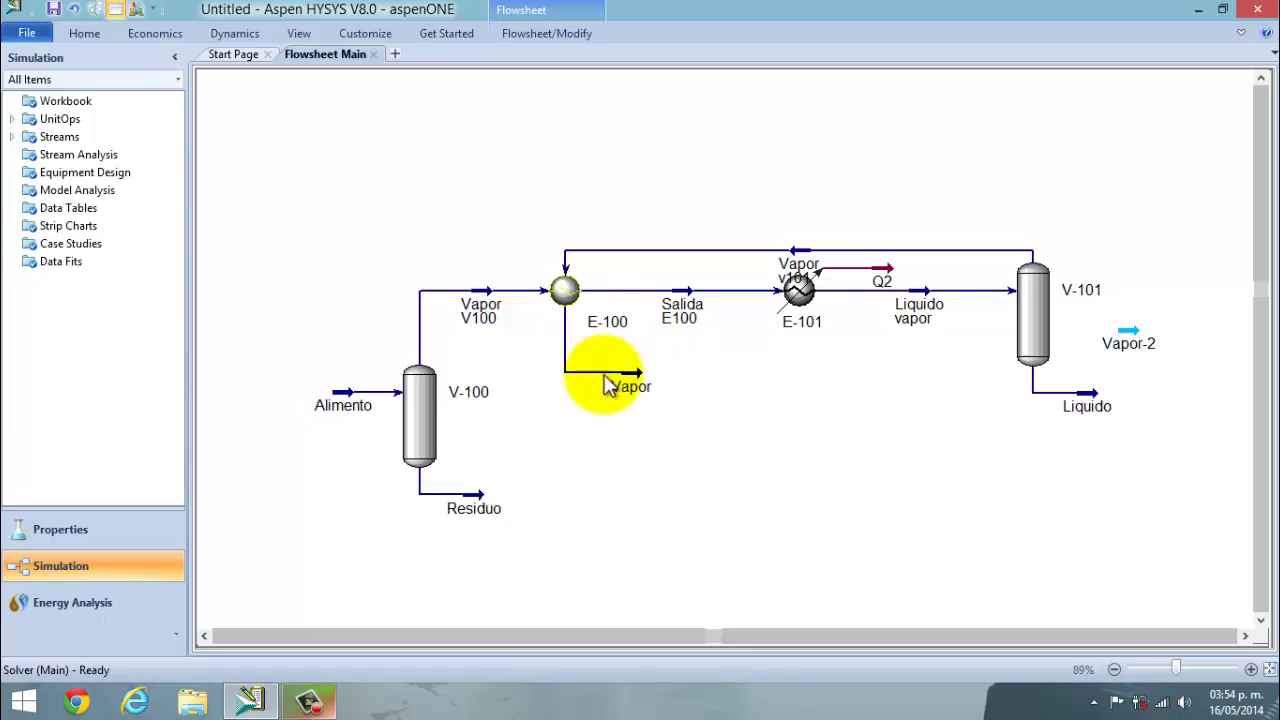
Examine the conditions of the Vapor stream leaving exchanger E-100 and close its window.
{"action": "mouse_move", "coordinate": [620, 392]}
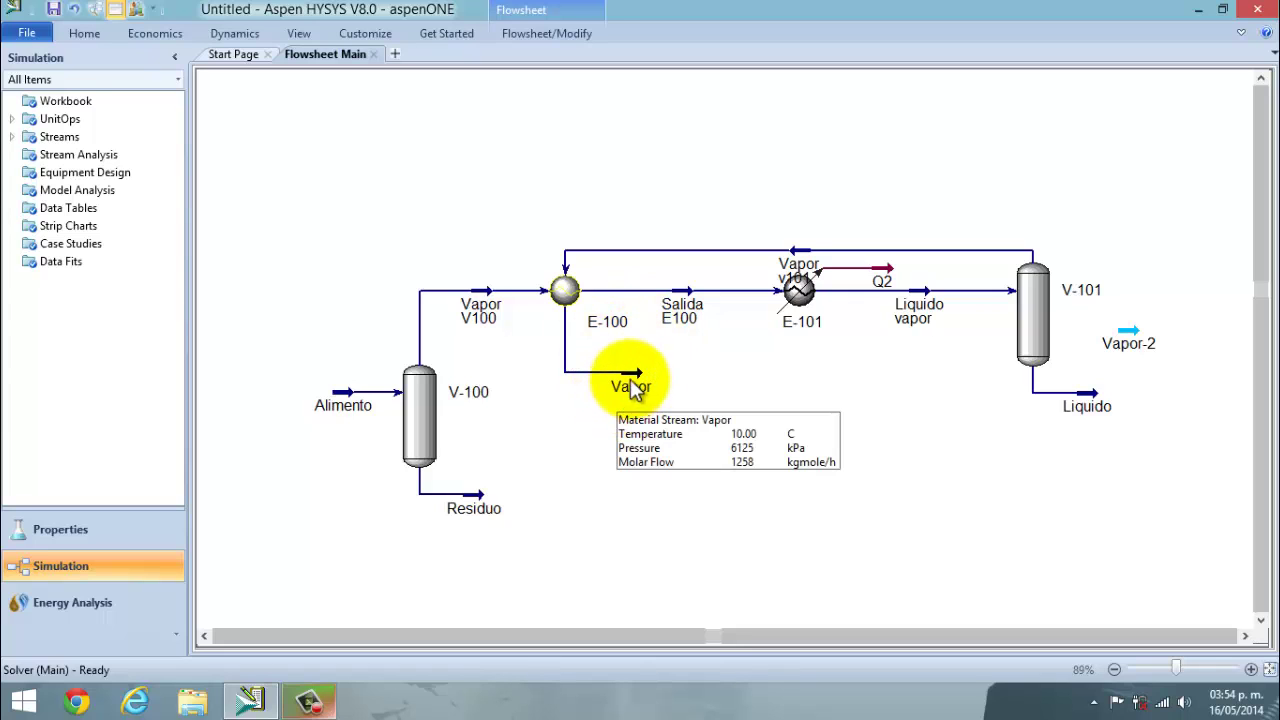
{"action": "double_click", "coordinate": [637, 381]}
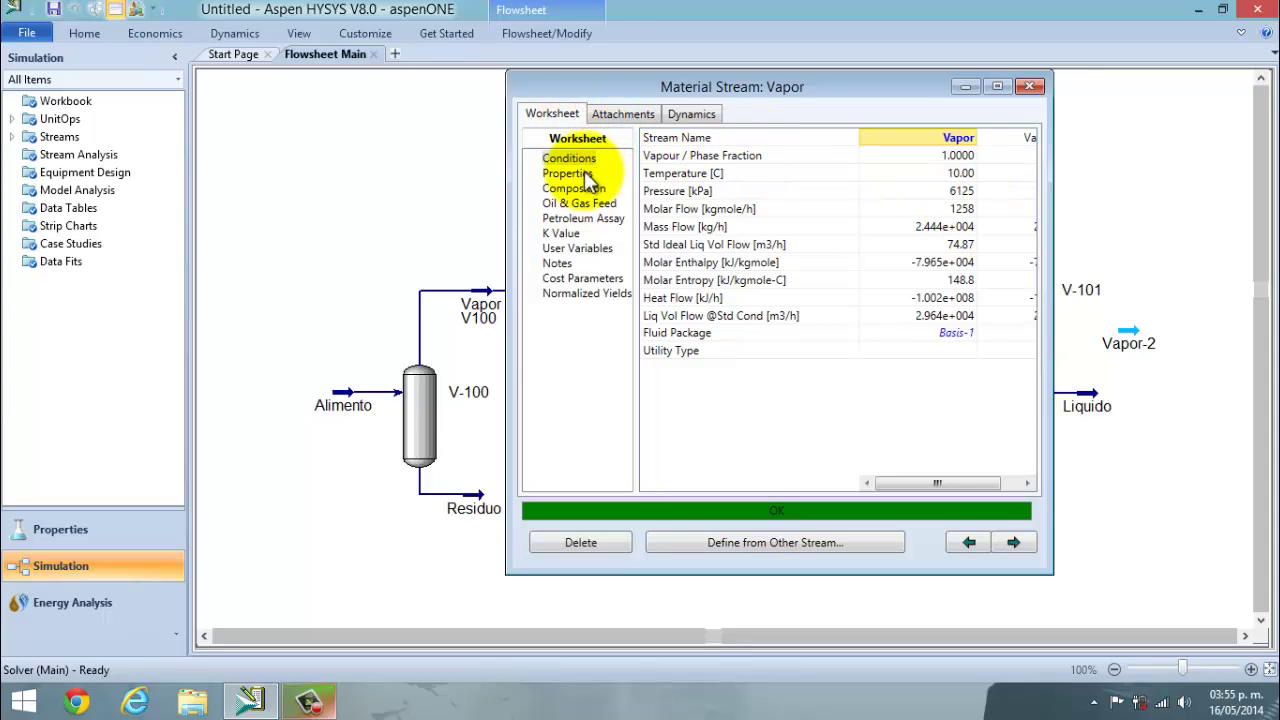
{"action": "left_click", "coordinate": [1029, 86]}
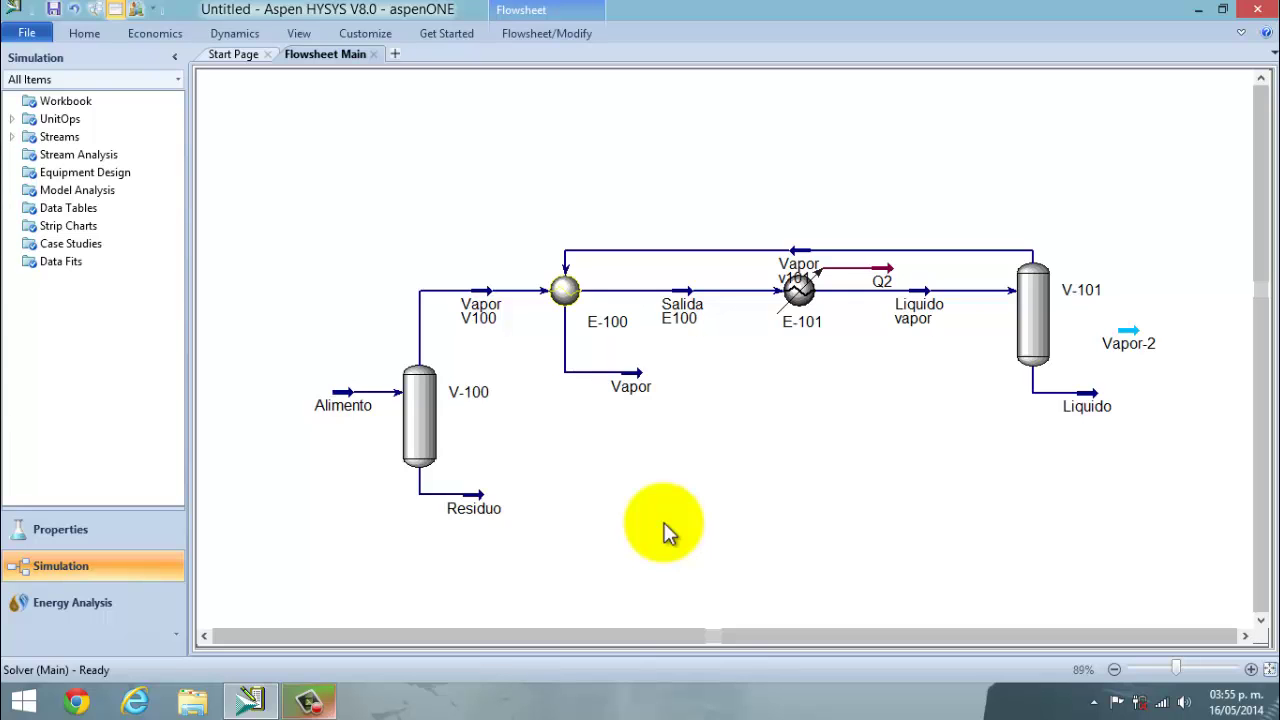
Reopen the equipment palette and add a Balance operation to the flowsheet.
{"action": "left_click", "coordinate": [252, 700]}
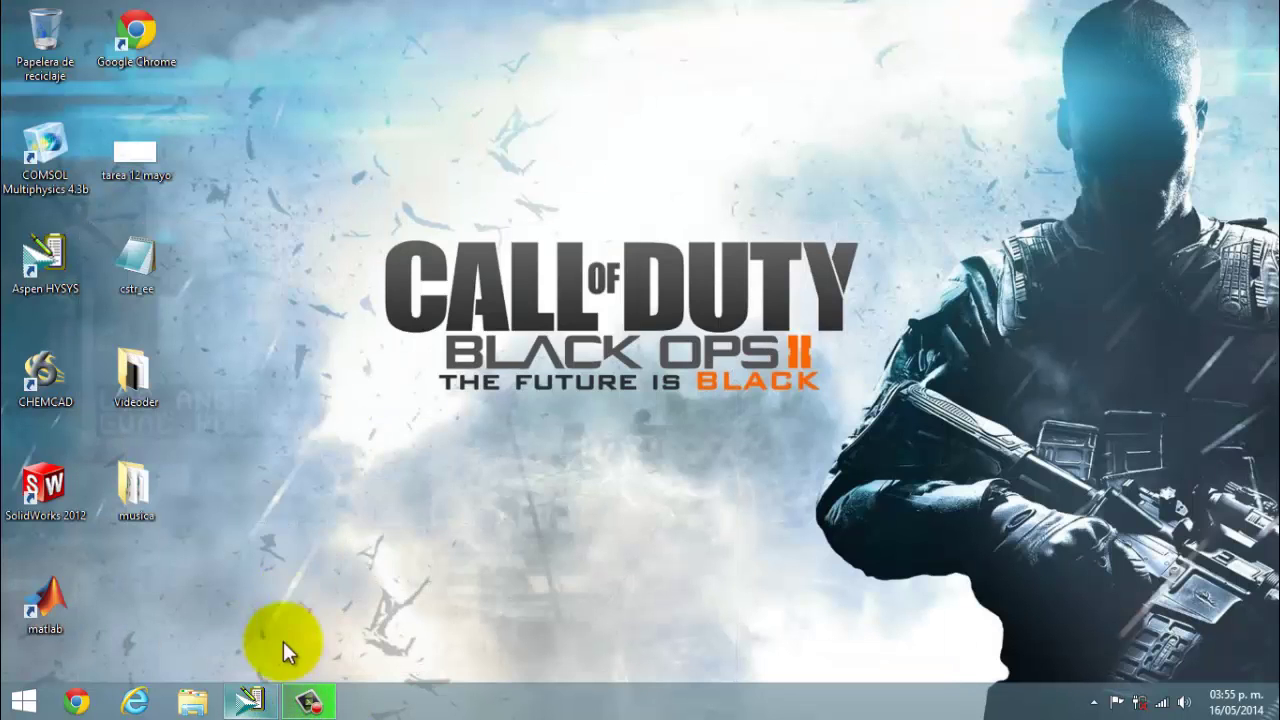
{"action": "left_click", "coordinate": [265, 703]}
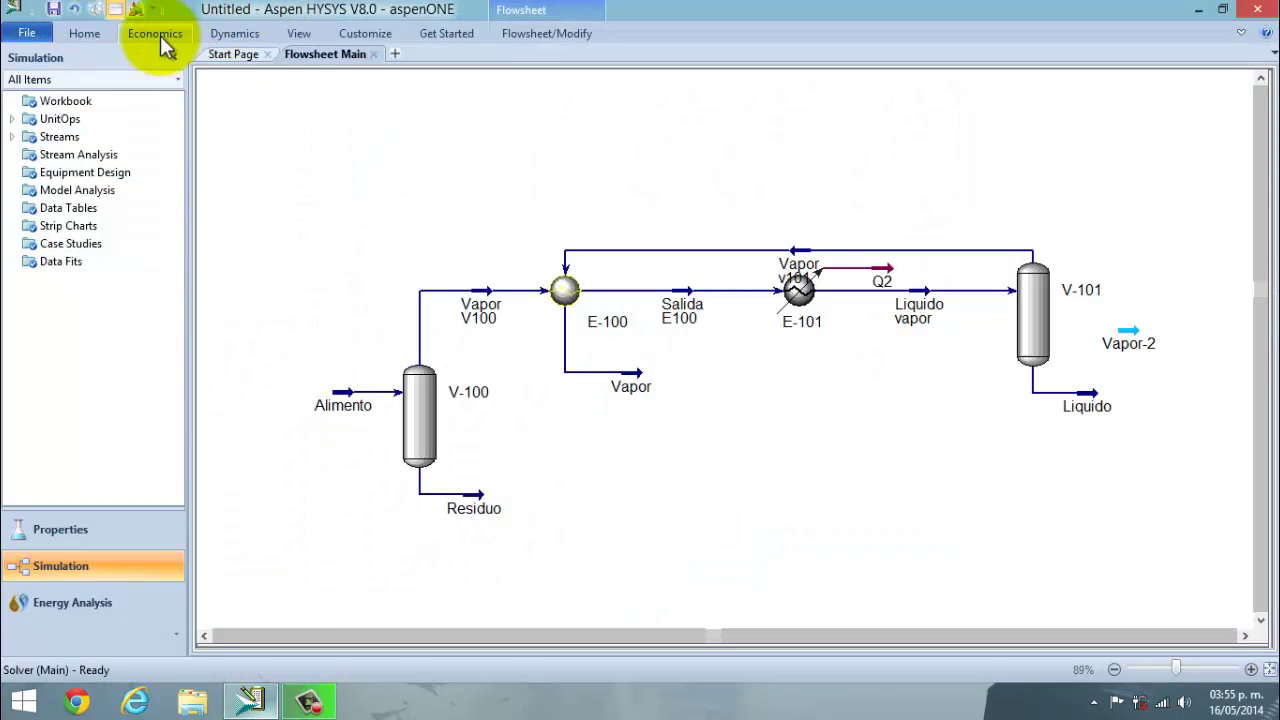
{"action": "left_click", "coordinate": [300, 35]}
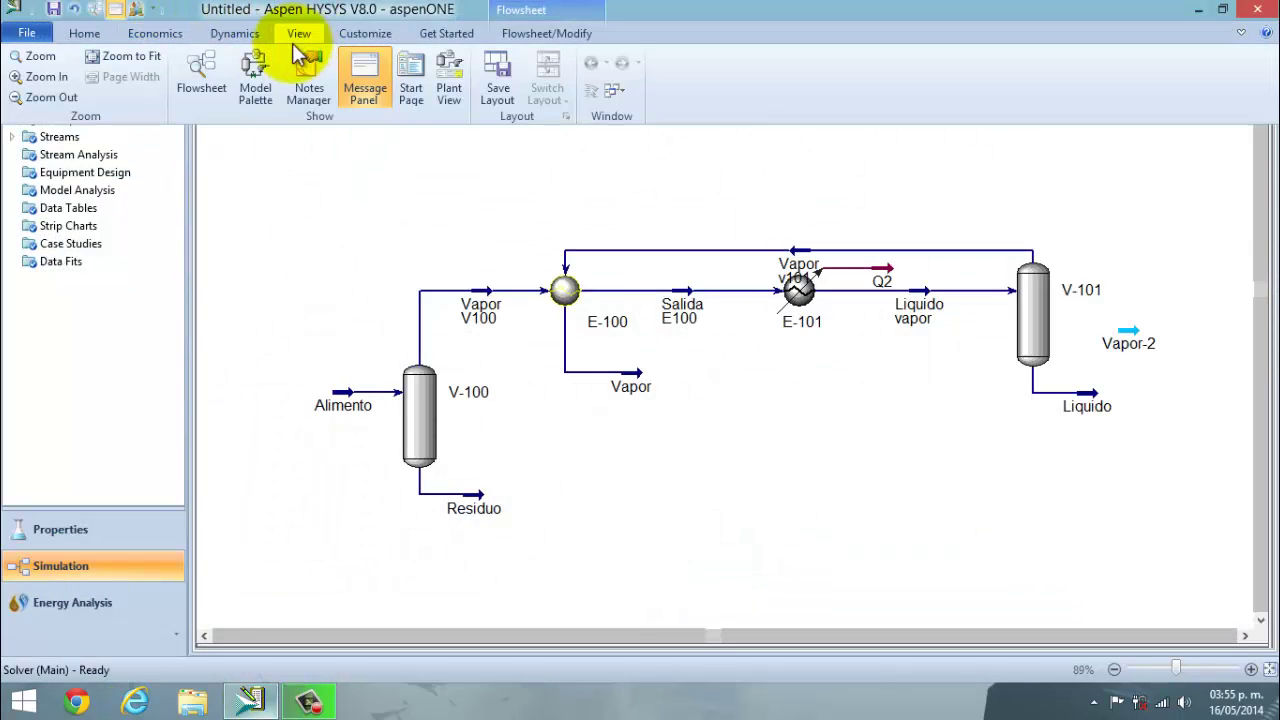
{"action": "left_click", "coordinate": [243, 80]}
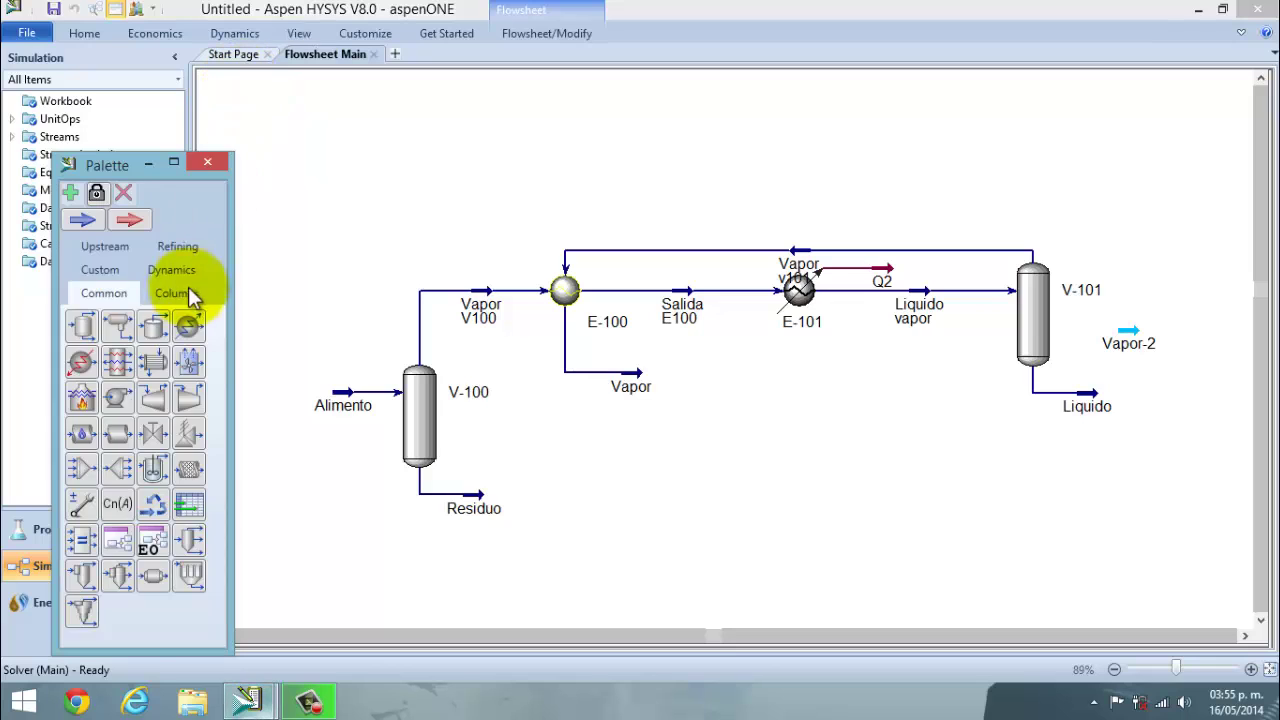
{"action": "double_click", "coordinate": [88, 545]}
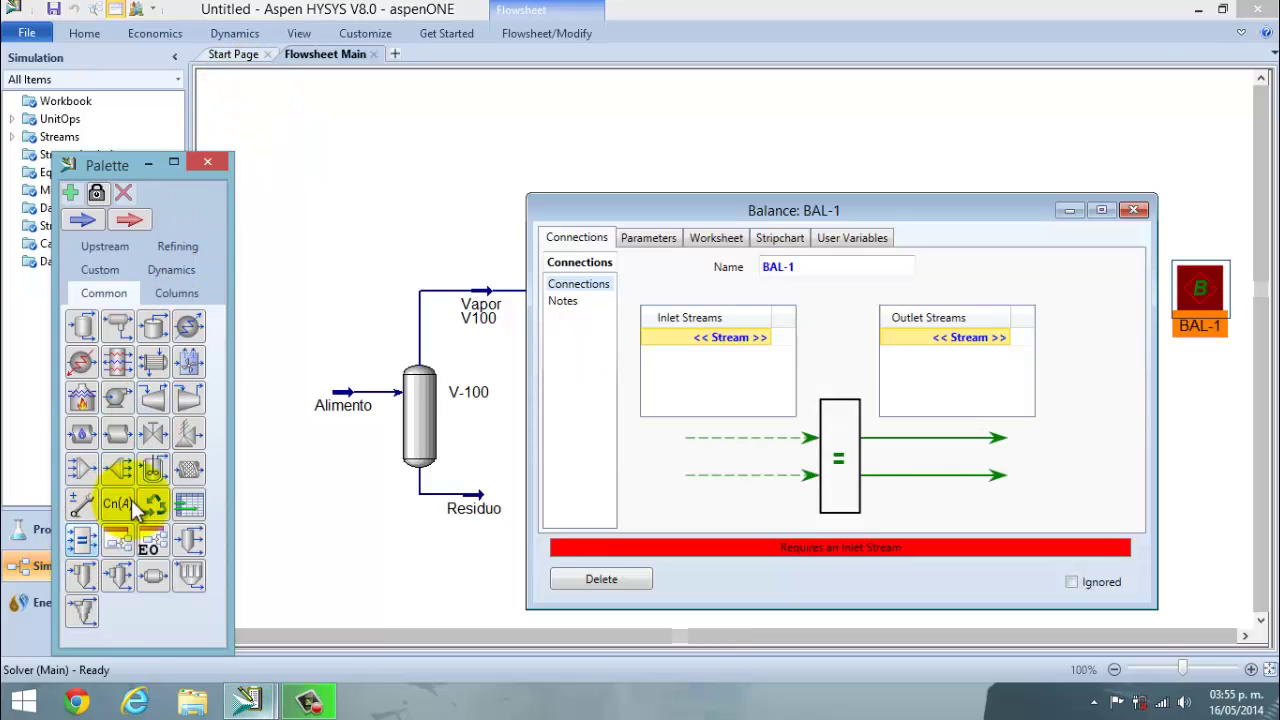
{"action": "left_click", "coordinate": [909, 204]}
{"action": "left_click_drag", "start_coordinate": [807, 120], "coordinate": [715, 79]}
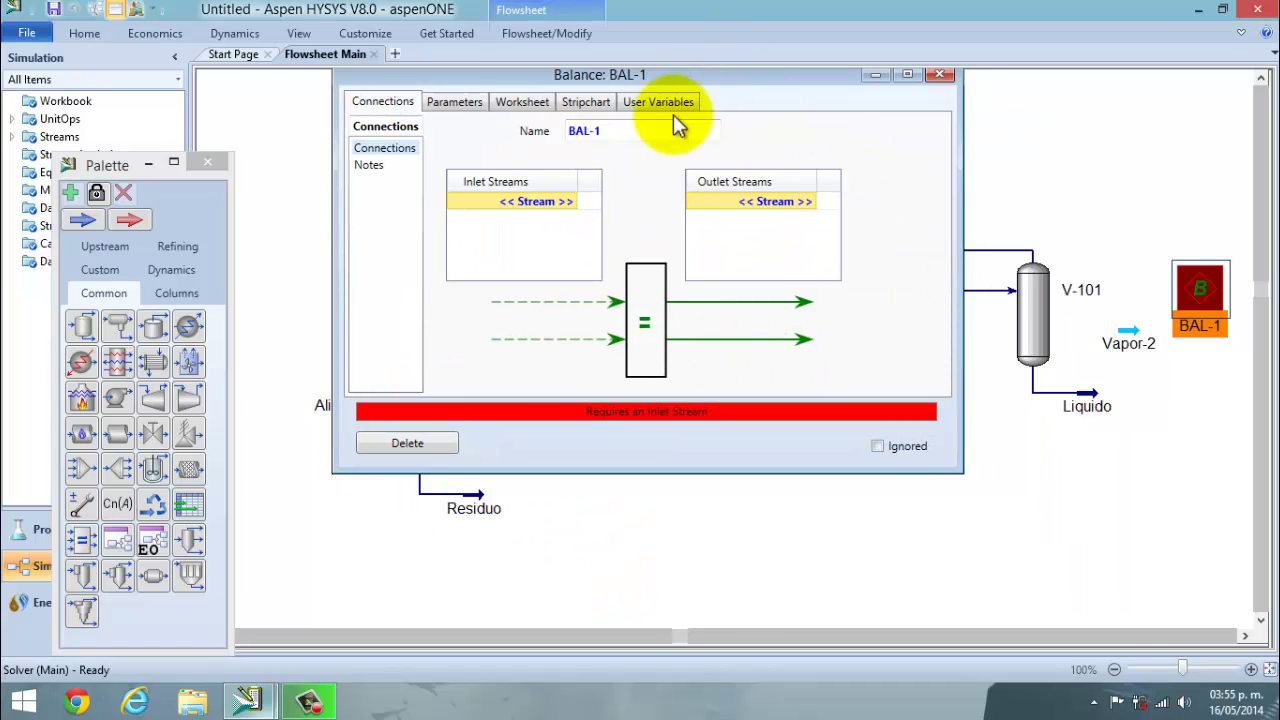
Assign Vapor as the inlet stream of the Balance operation and close its window.
{"action": "left_click", "coordinate": [558, 205]}
{"action": "left_click", "coordinate": [562, 203]}
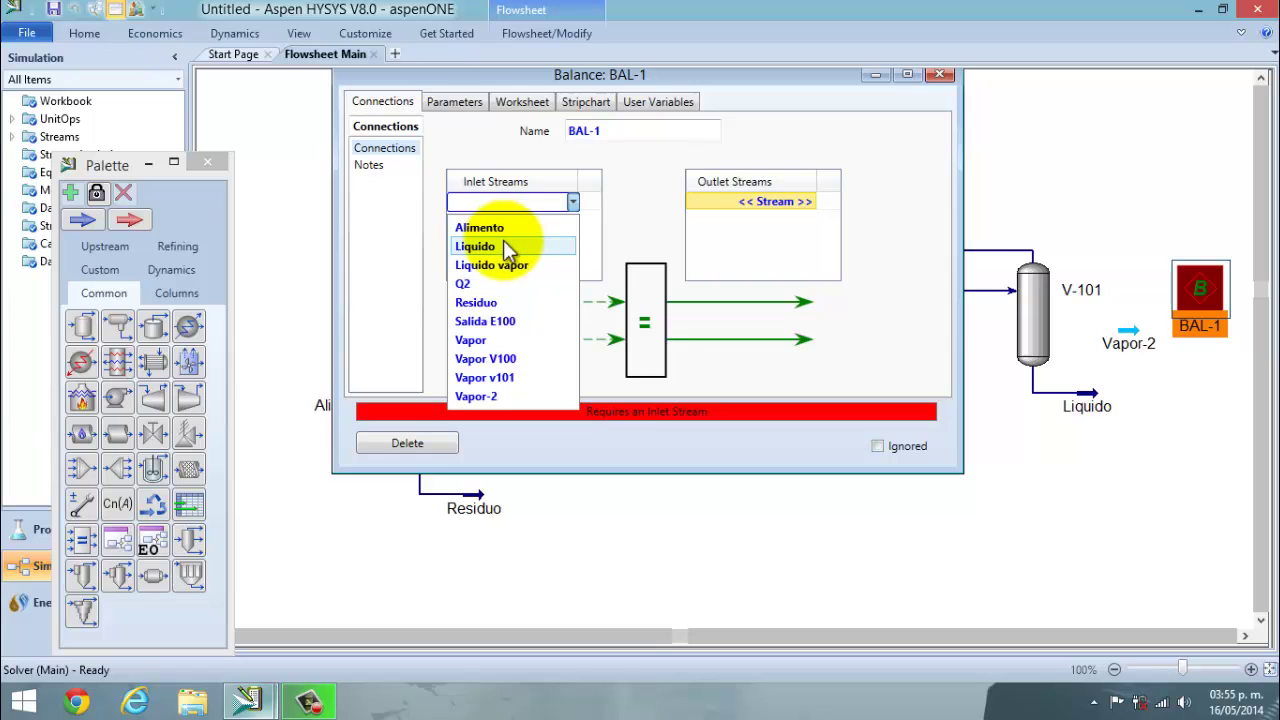
{"action": "left_click", "coordinate": [500, 341]}
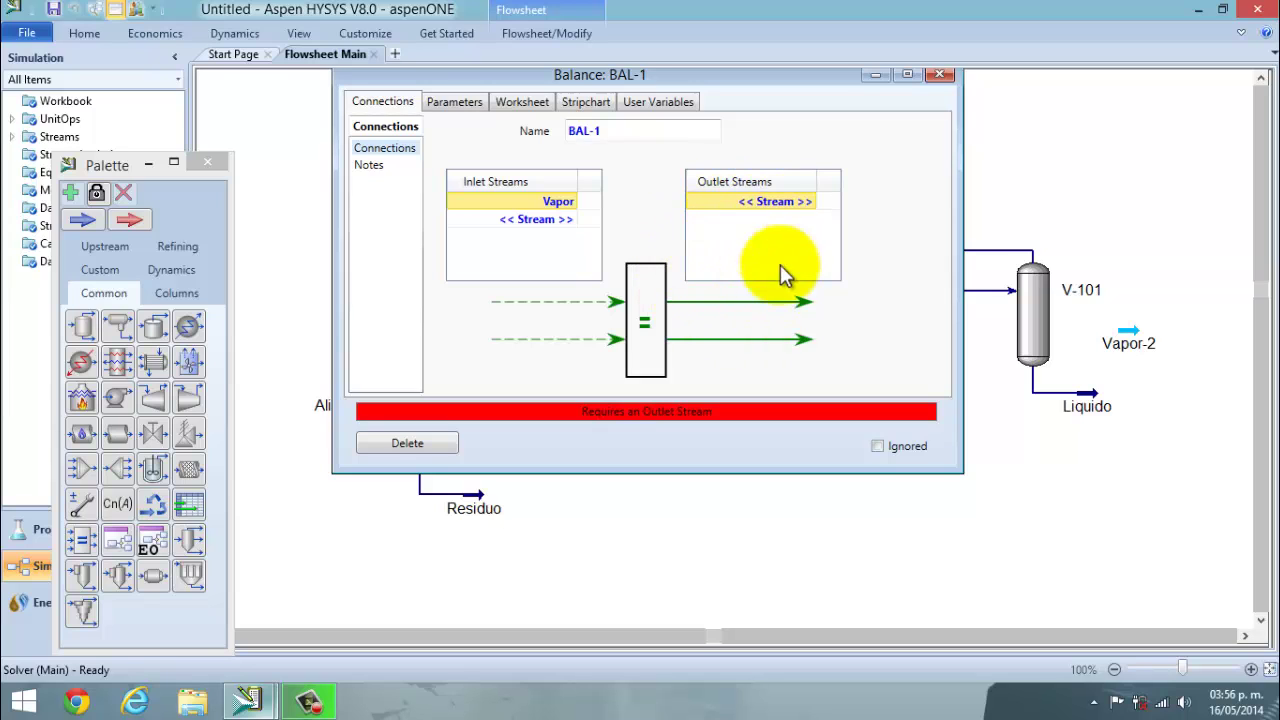
{"action": "left_click", "coordinate": [812, 205]}
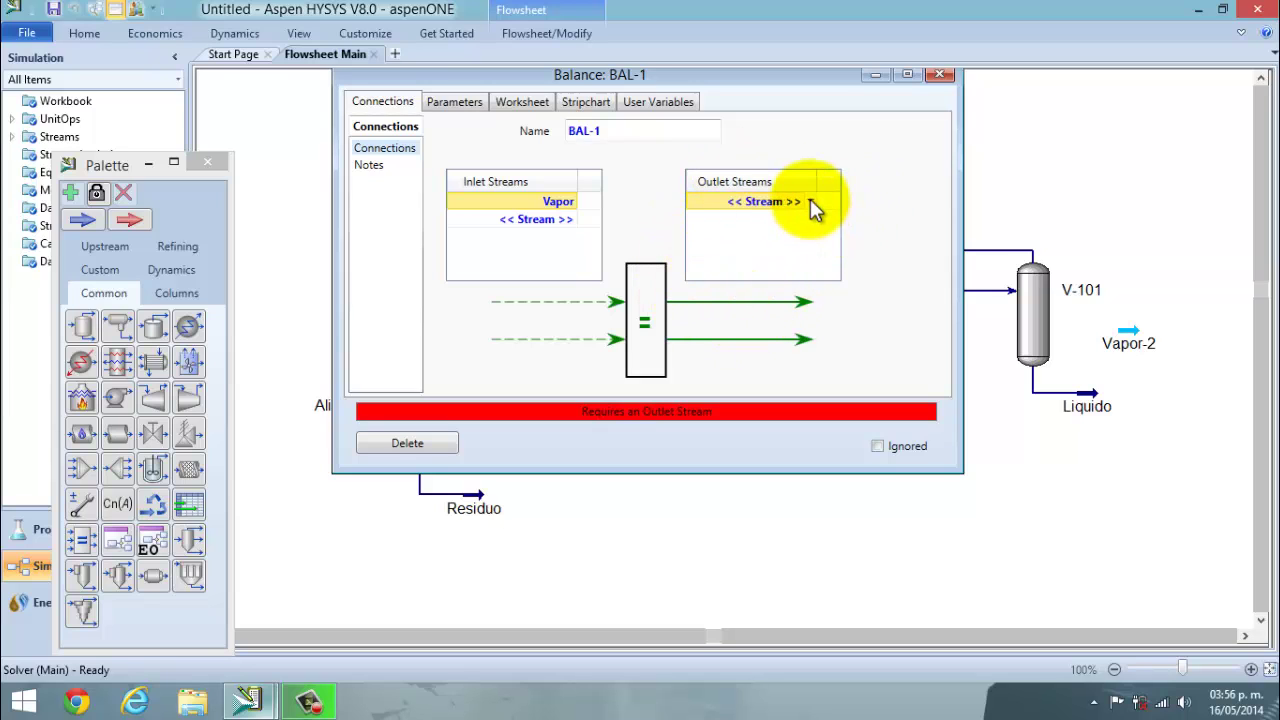
{"action": "left_click", "coordinate": [812, 204]}
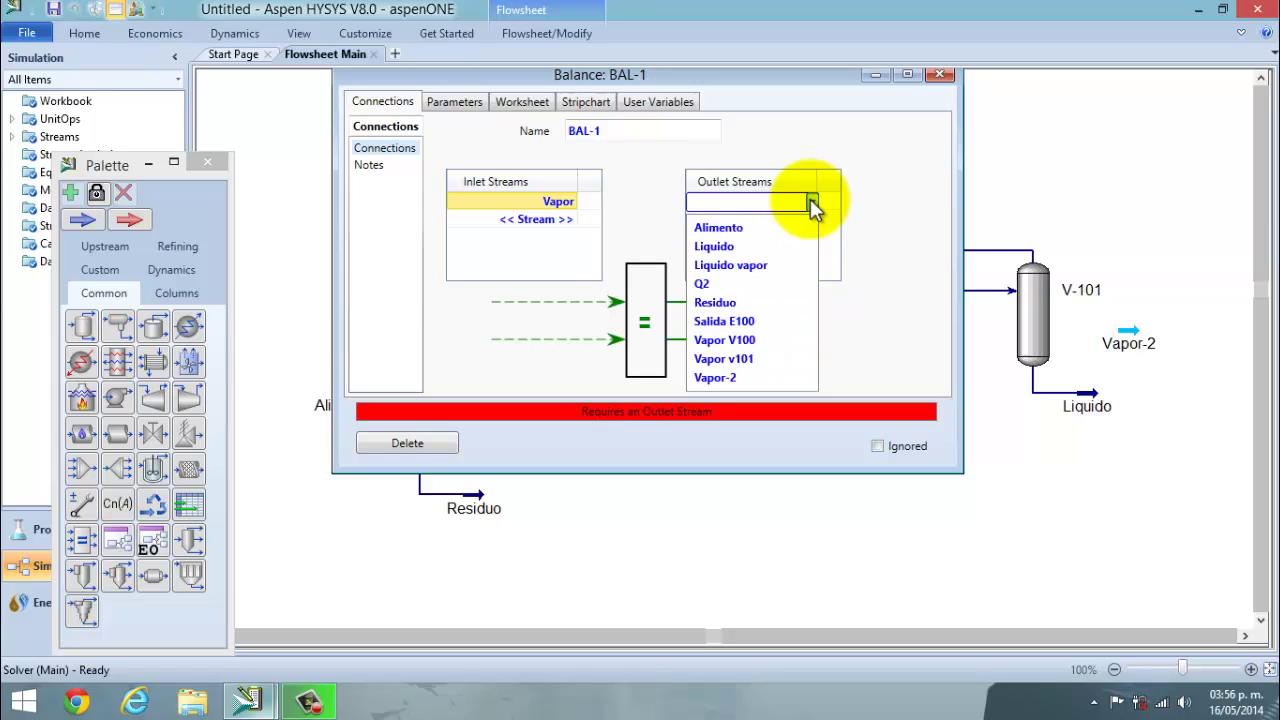
{"action": "left_click", "coordinate": [80, 221]}
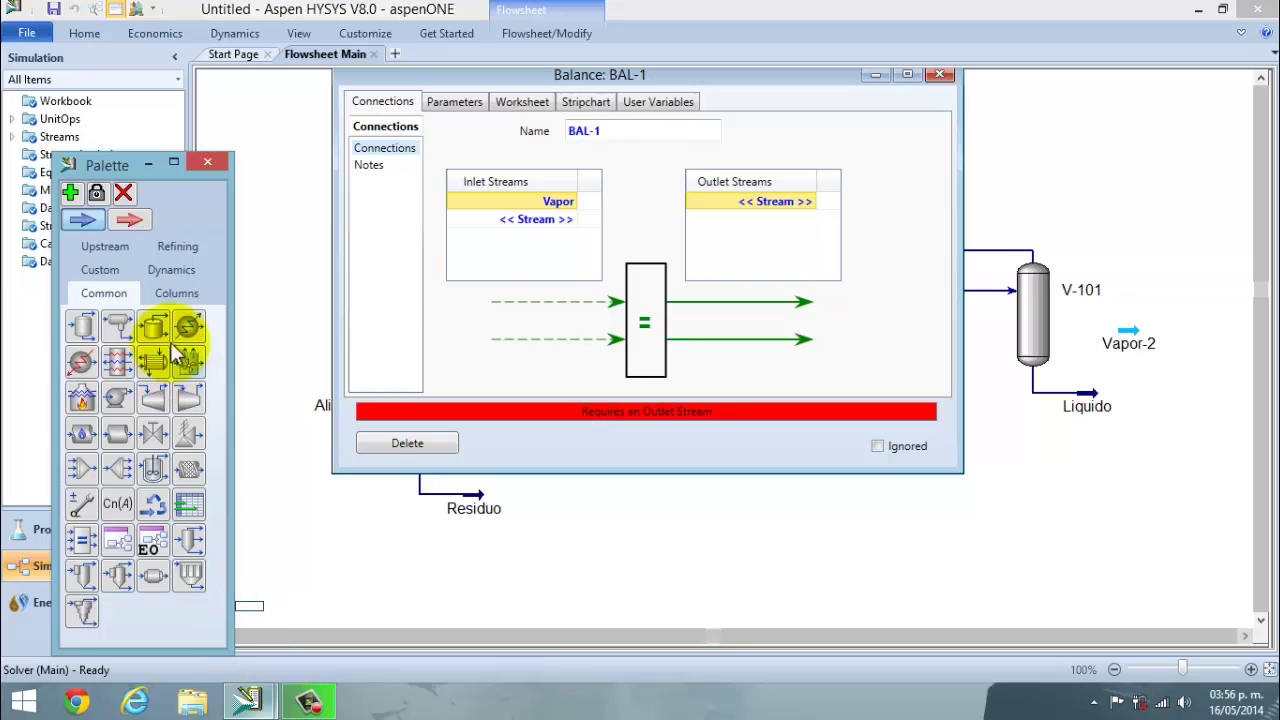
{"action": "left_click", "coordinate": [939, 74]}
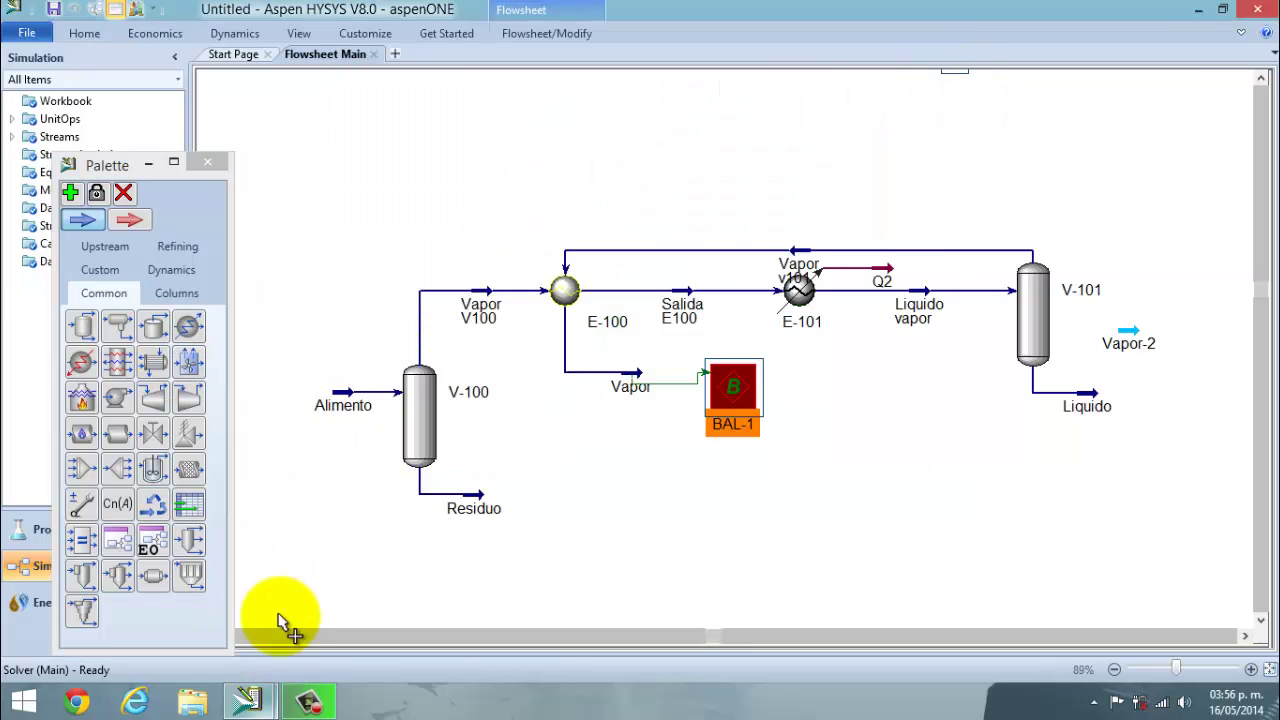
Add a material stream named vapor rocio to the flowsheet and close its window.
{"action": "left_click", "coordinate": [248, 700]}
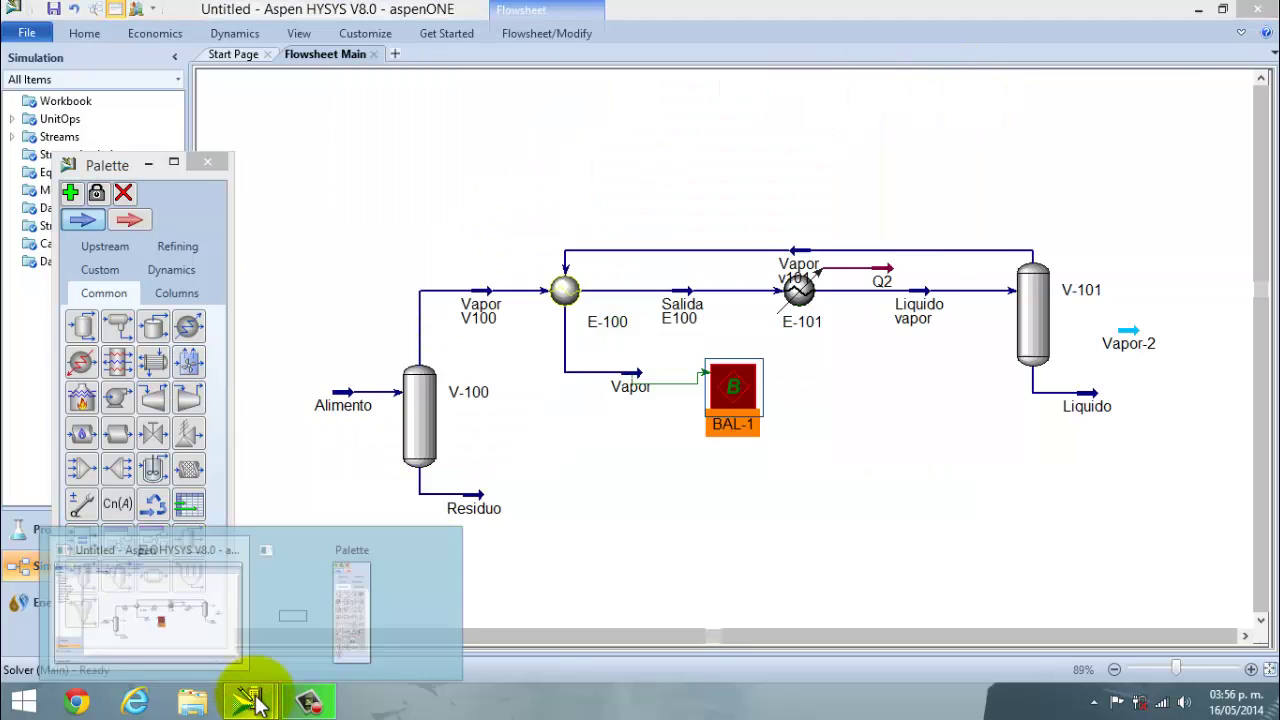
{"action": "double_click", "coordinate": [89, 221]}
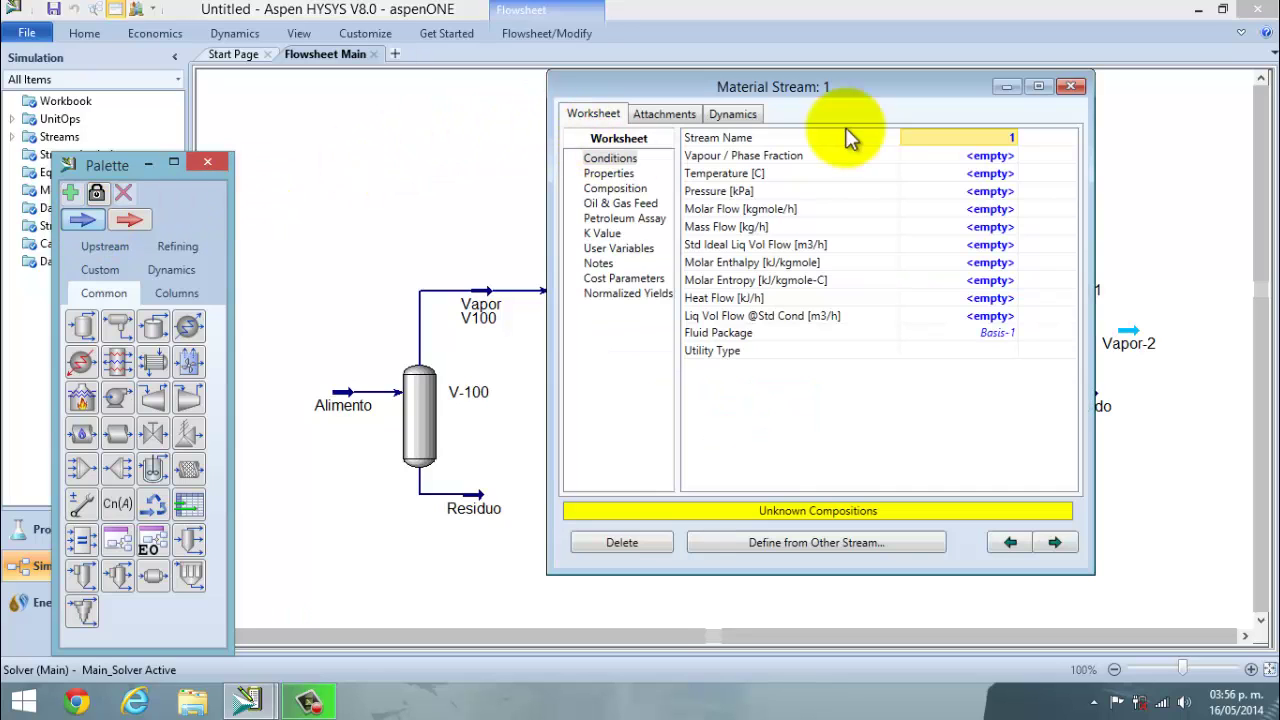
{"action": "left_click", "coordinate": [972, 140]}
{"action": "type", "text": "v"}
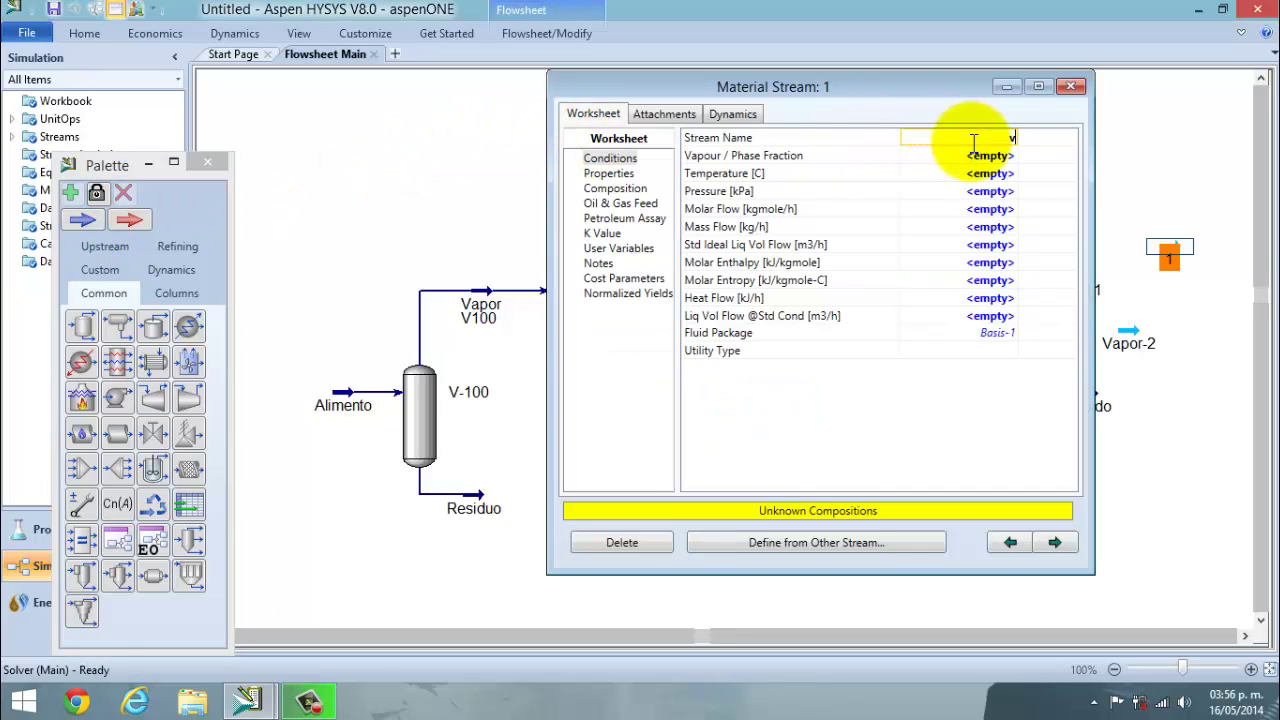
{"action": "type", "text": "apor rocio"}
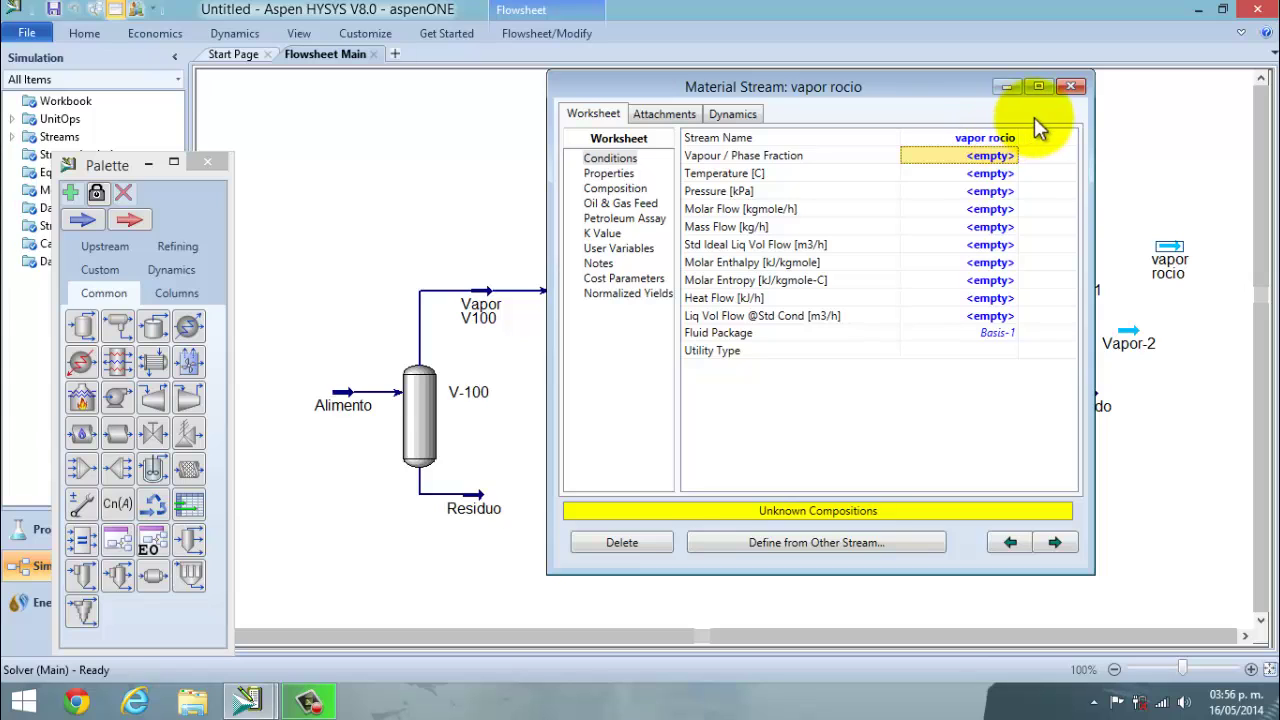
{"action": "left_click", "coordinate": [1072, 87]}
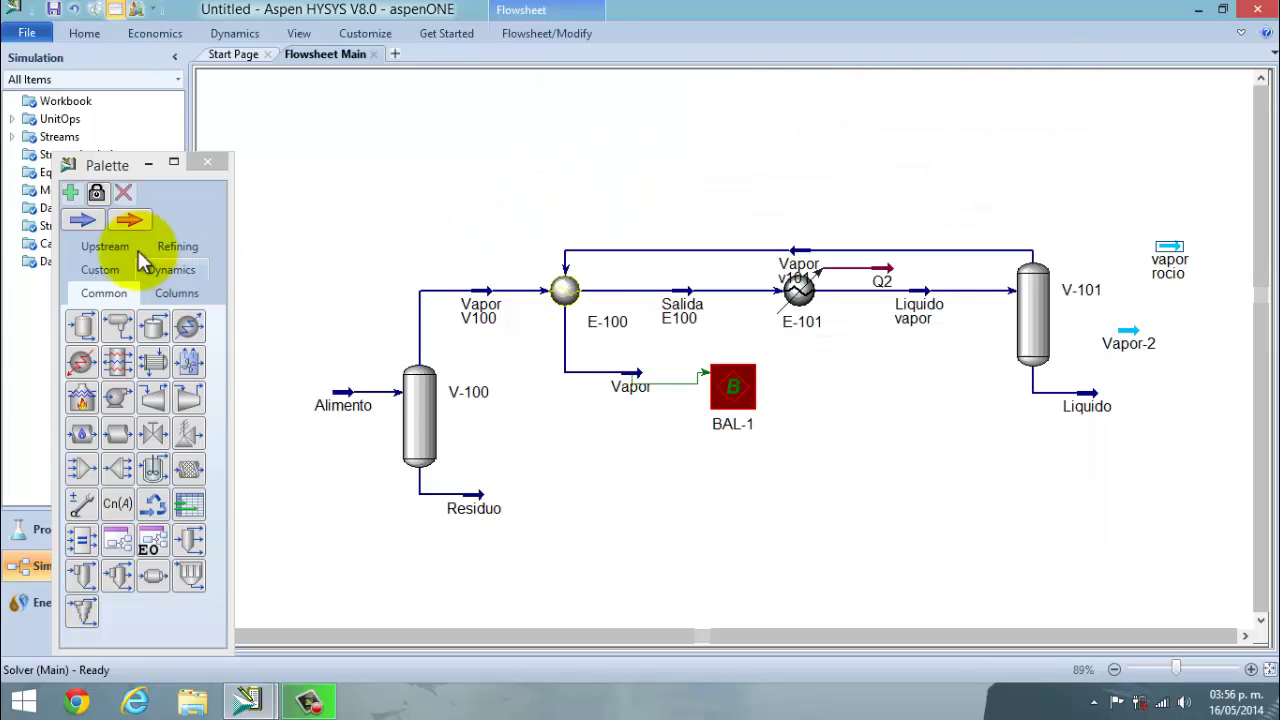
Assign vapor rocio as the outlet stream of BAL-1 and set the balance type to Component Mole Flow.
{"action": "double_click", "coordinate": [735, 383]}
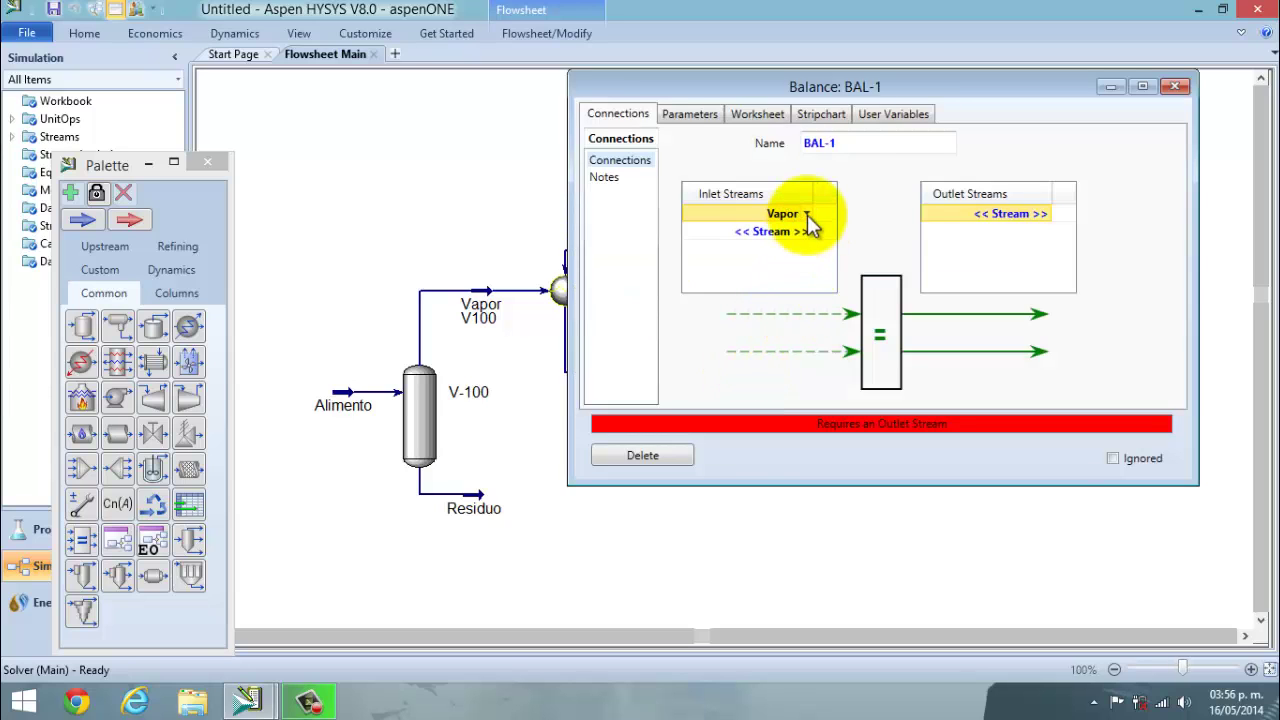
{"action": "left_click", "coordinate": [1043, 216]}
{"action": "left_click", "coordinate": [1047, 214]}
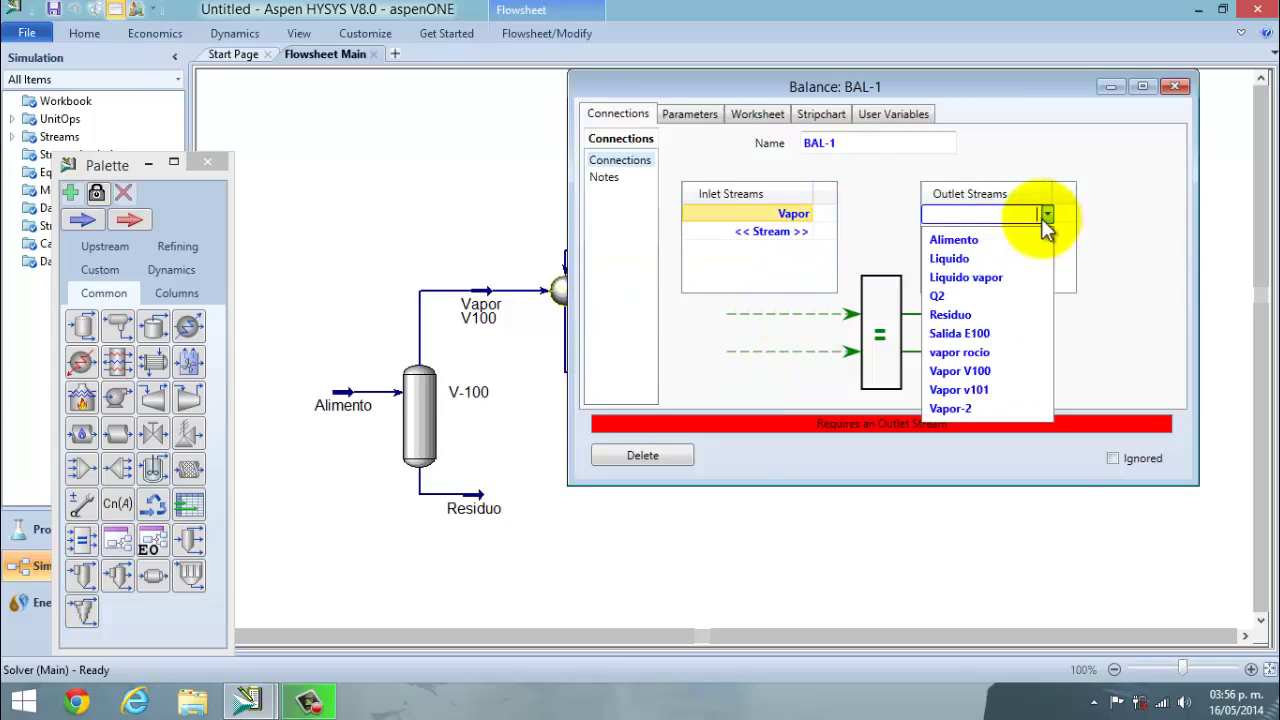
{"action": "left_click", "coordinate": [981, 352]}
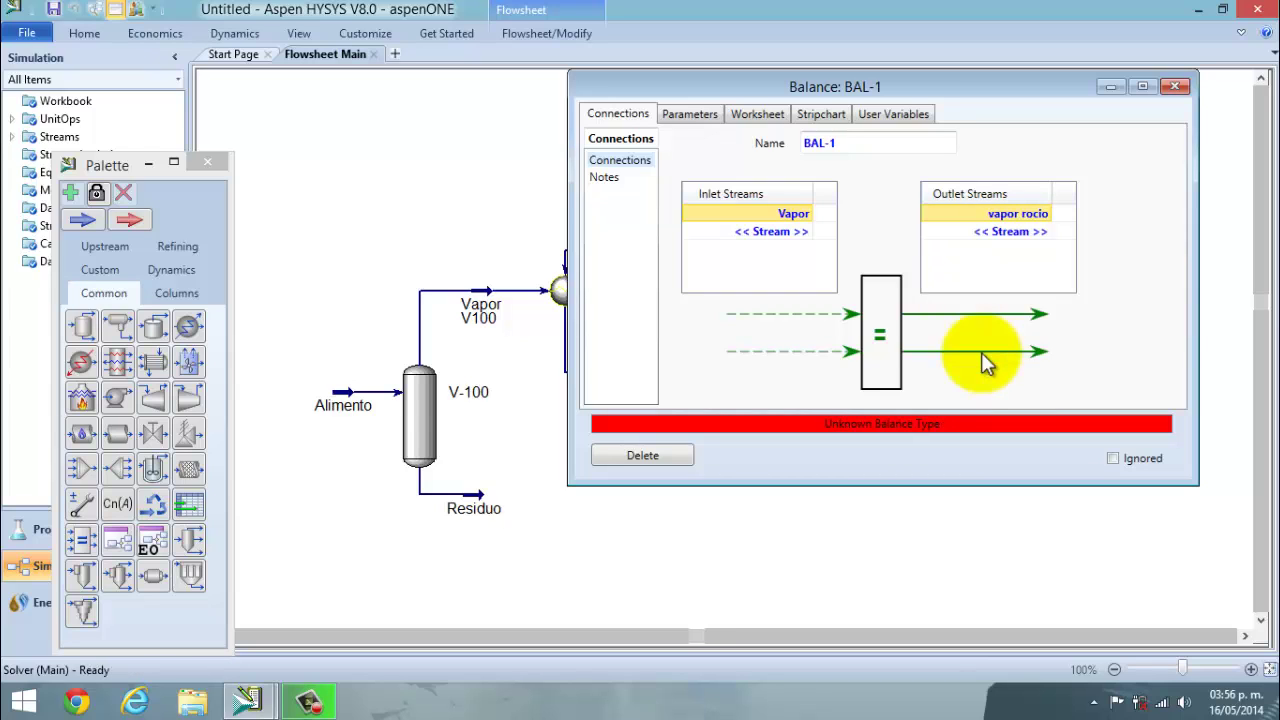
{"action": "left_click", "coordinate": [688, 116]}
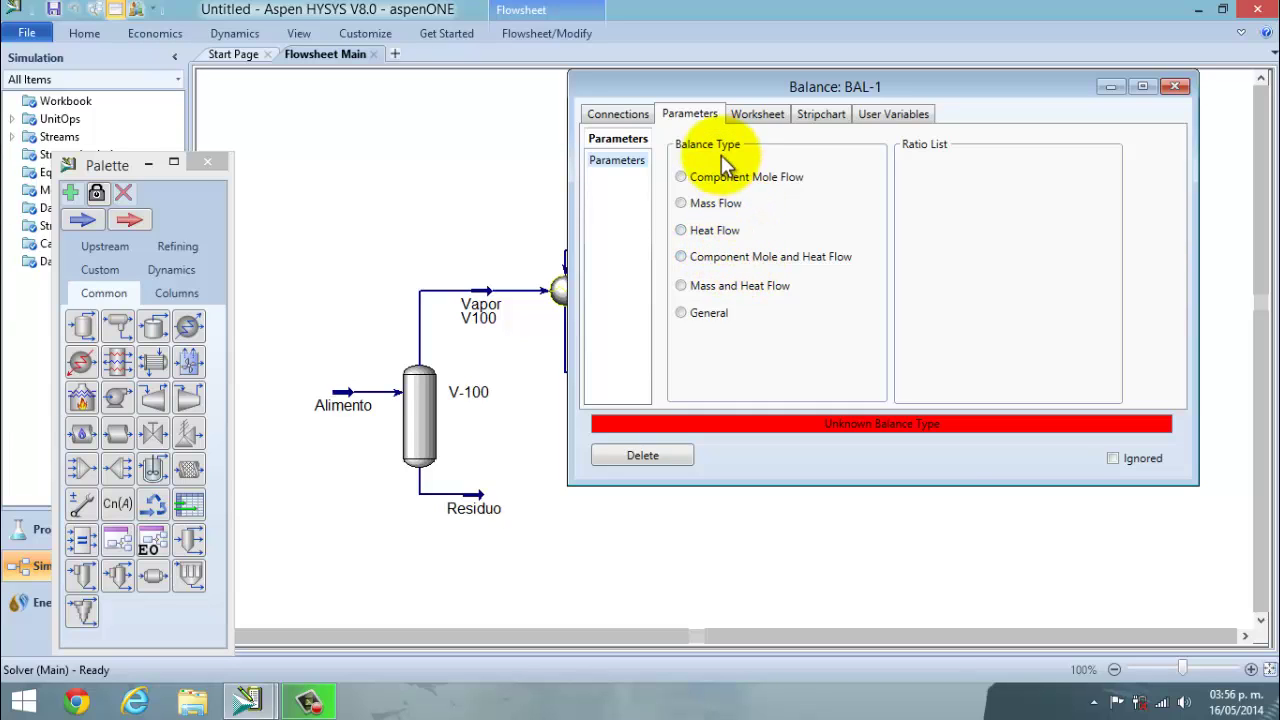
{"action": "left_click", "coordinate": [713, 184]}
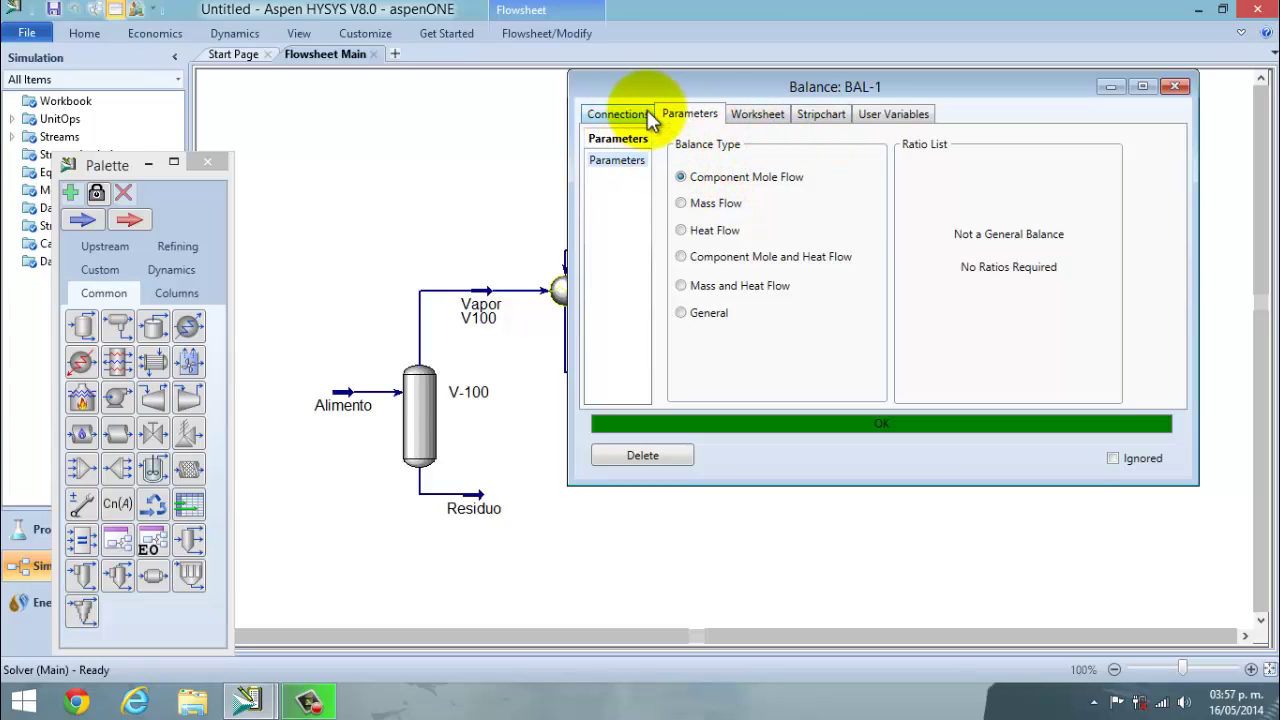
Set the vapor rocio pressure to 6000 kPa and its vapour fraction to 1 in the BAL-1 worksheet, and close the Balance window.
{"action": "left_click", "coordinate": [769, 118]}
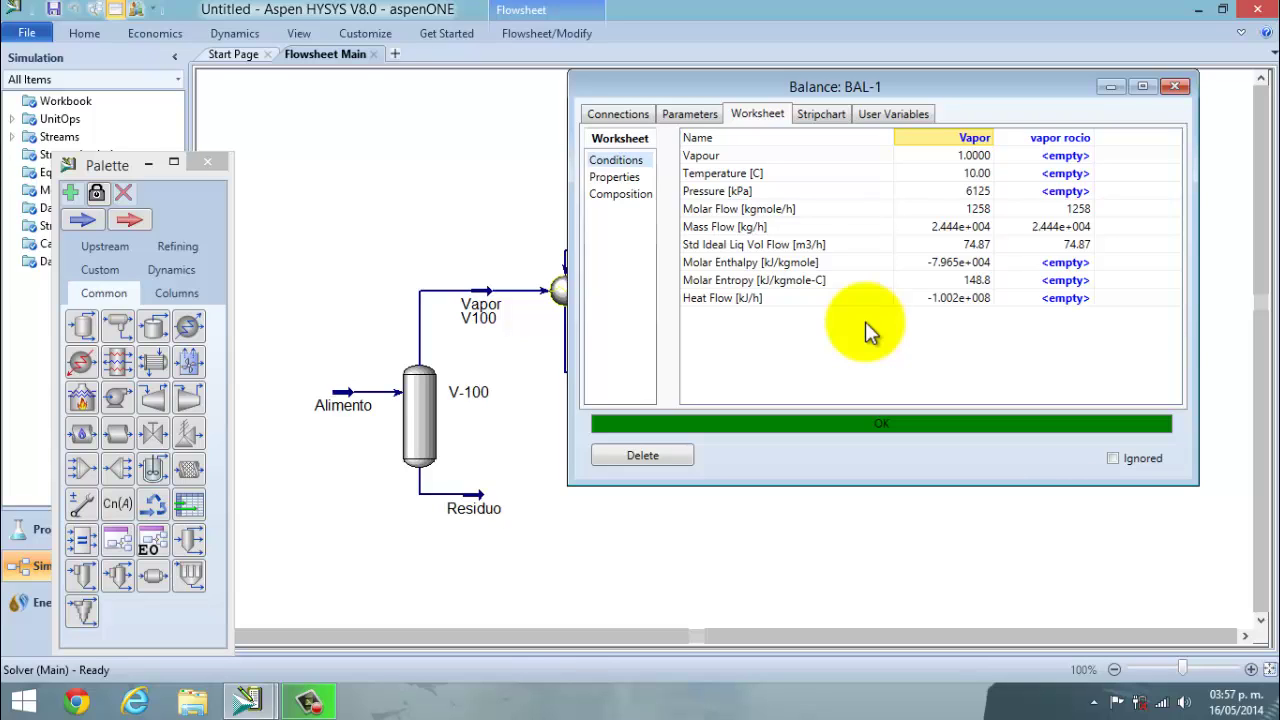
{"action": "left_click", "coordinate": [1069, 192]}
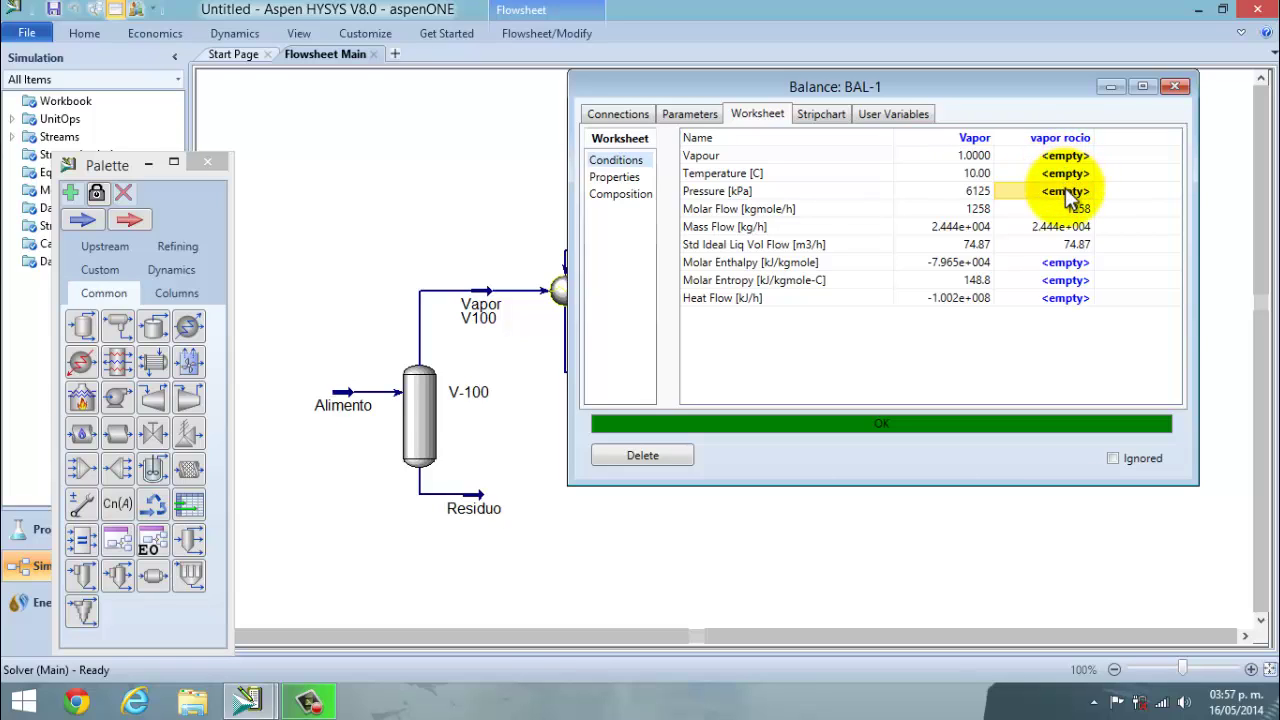
{"action": "type", "text": "6000"}
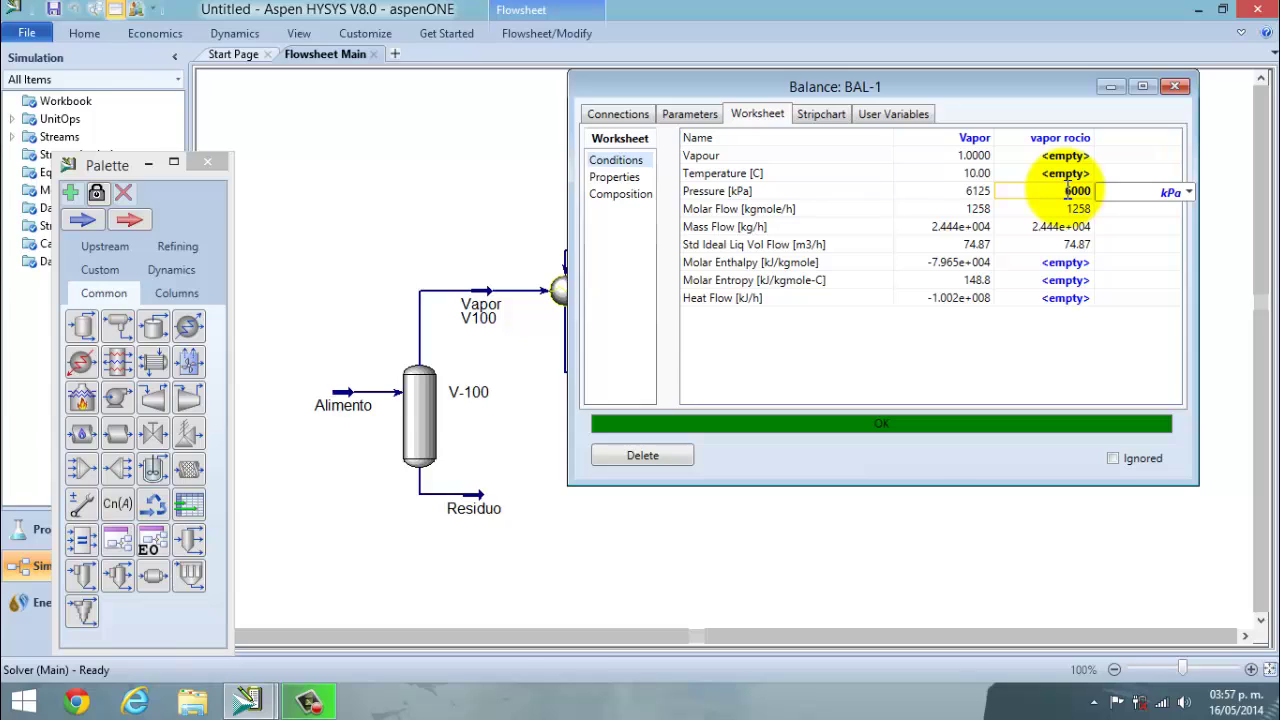
{"action": "key", "text": "Return"}
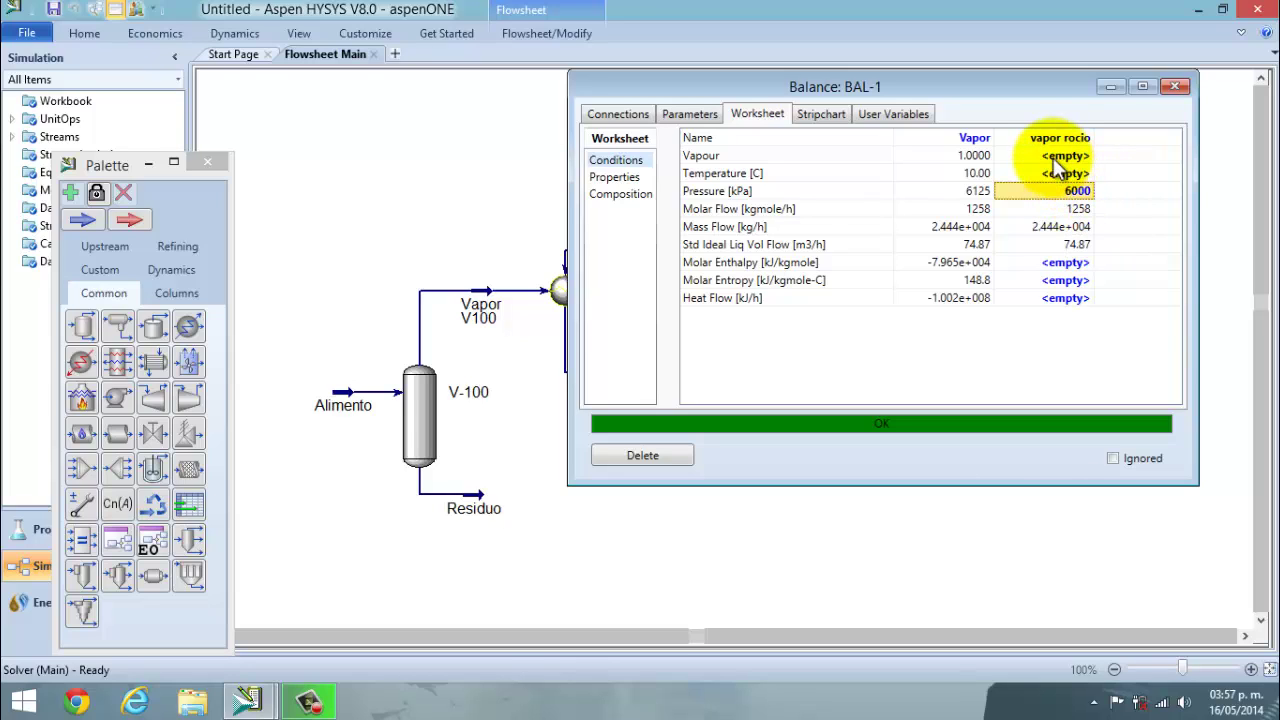
{"action": "left_click", "coordinate": [1058, 158]}
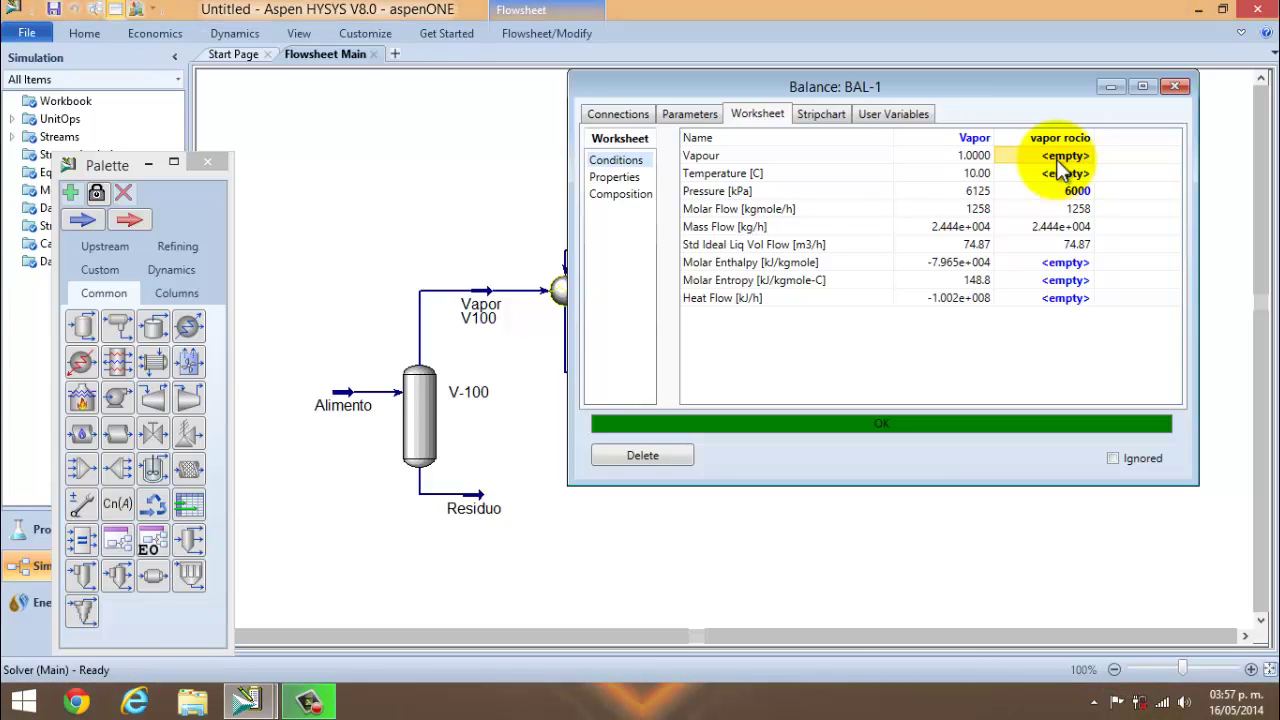
{"action": "type", "text": "1"}
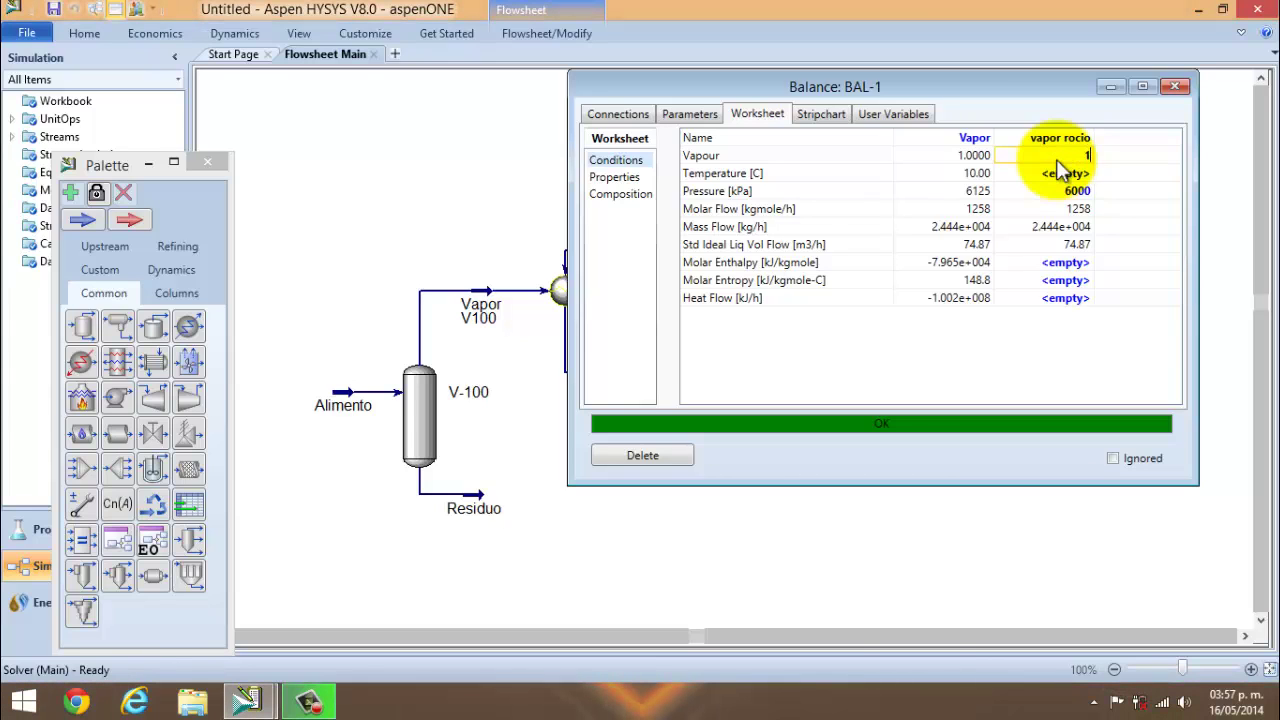
{"action": "key", "text": "Return"}
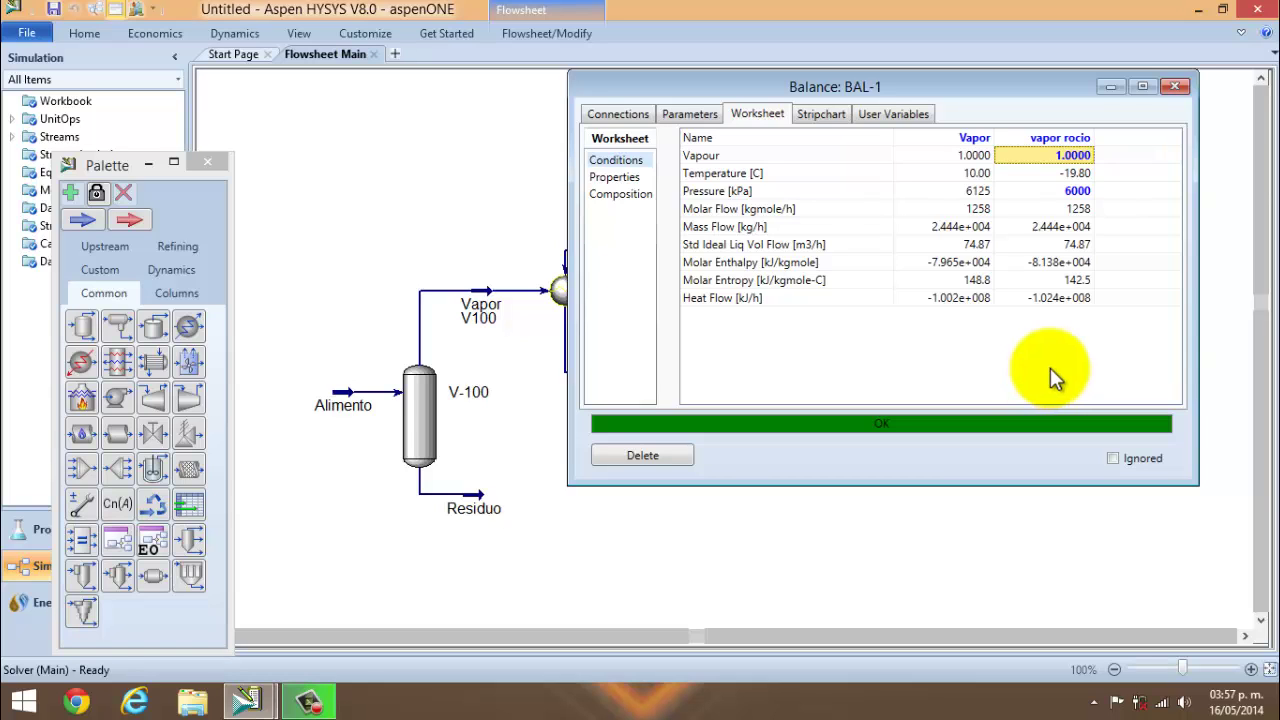
{"action": "left_click", "coordinate": [1180, 89]}
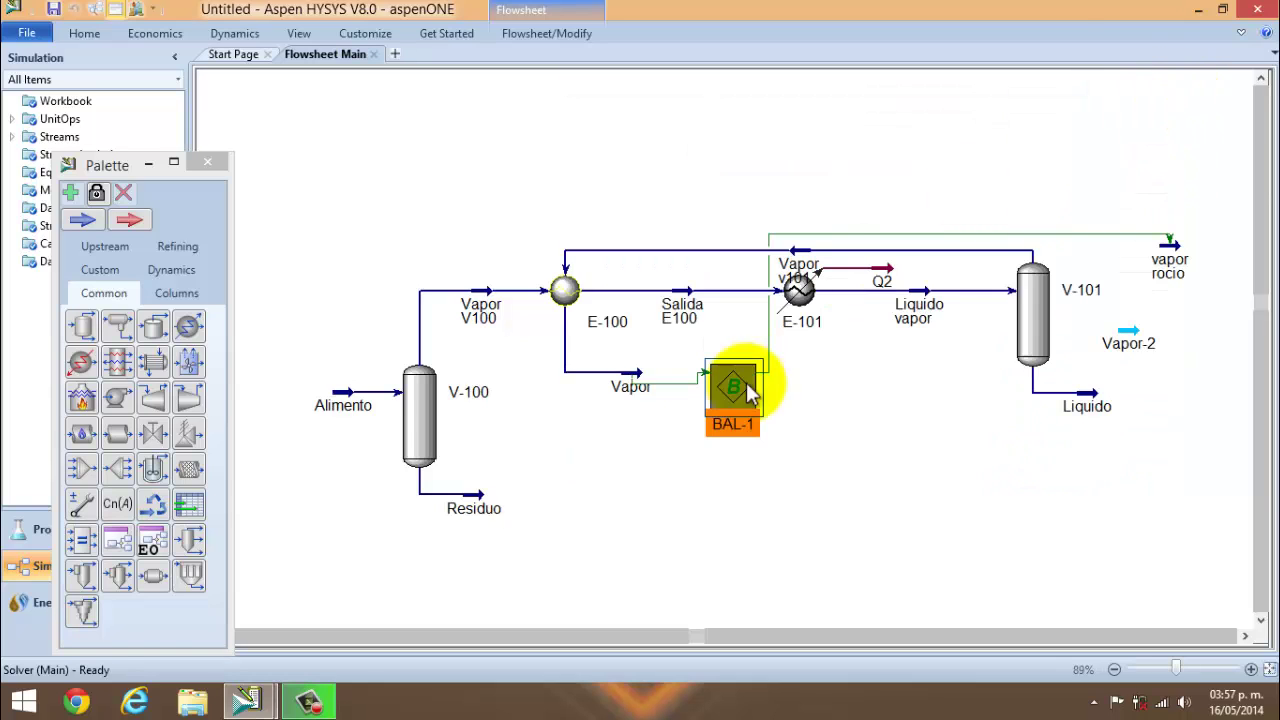
Check the temperature of the Vapor stream in its conditions worksheet and close its window.
{"action": "double_click", "coordinate": [638, 387]}
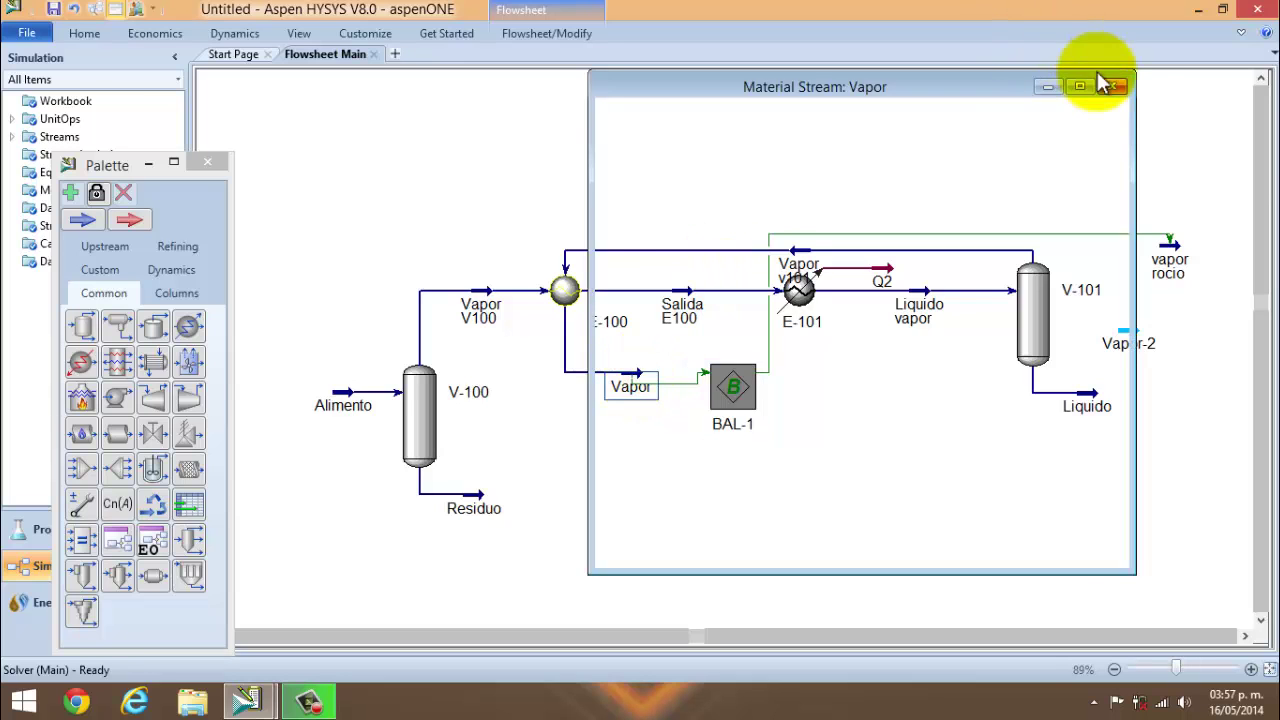
{"action": "left_click", "coordinate": [1045, 174]}
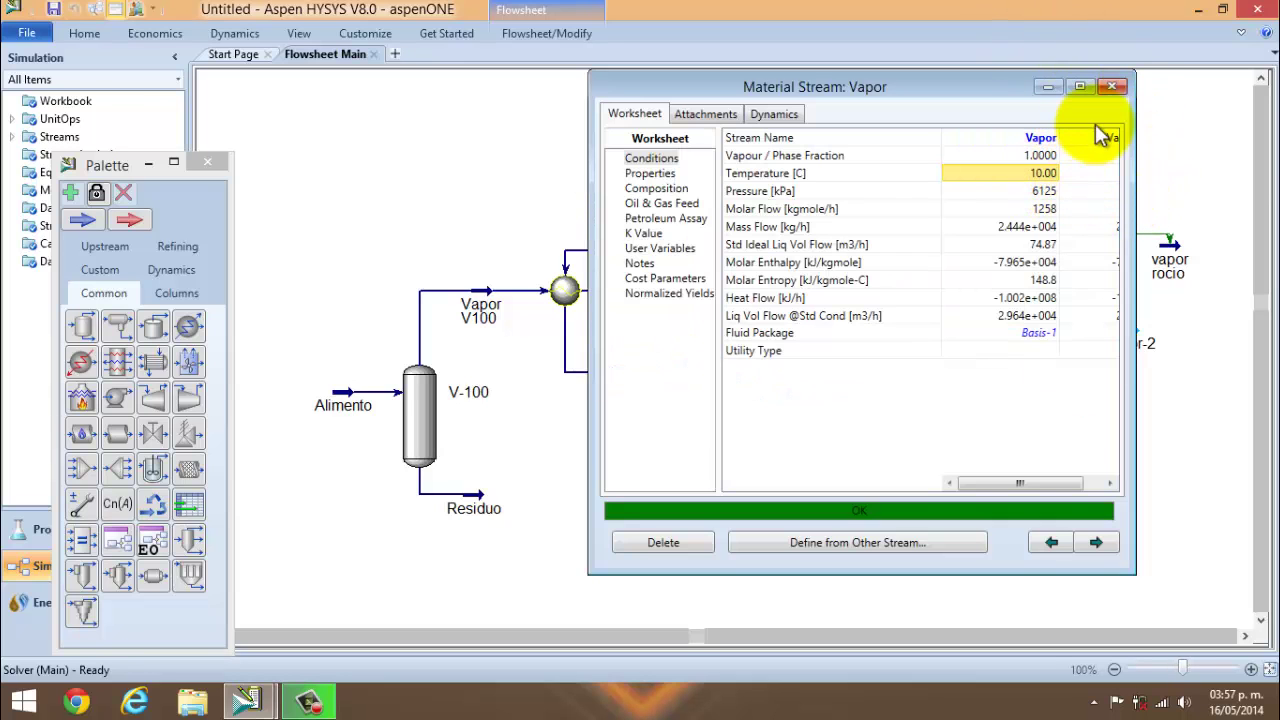
{"action": "left_click", "coordinate": [1116, 87]}
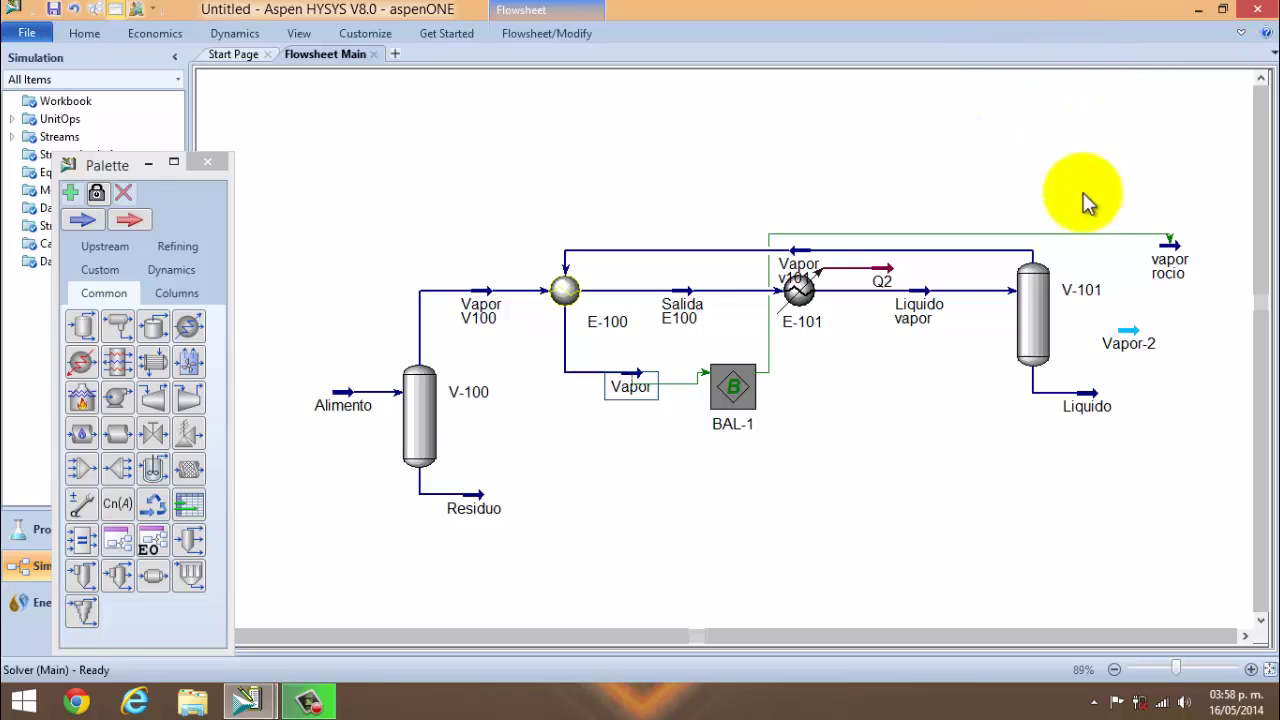
Move the vapor rocio stream below BAL-1 and add an Adjust operation to the flowsheet.
{"action": "left_click_drag", "start_coordinate": [1172, 250], "coordinate": [880, 487]}
{"action": "mouse_move", "coordinate": [945, 310]}
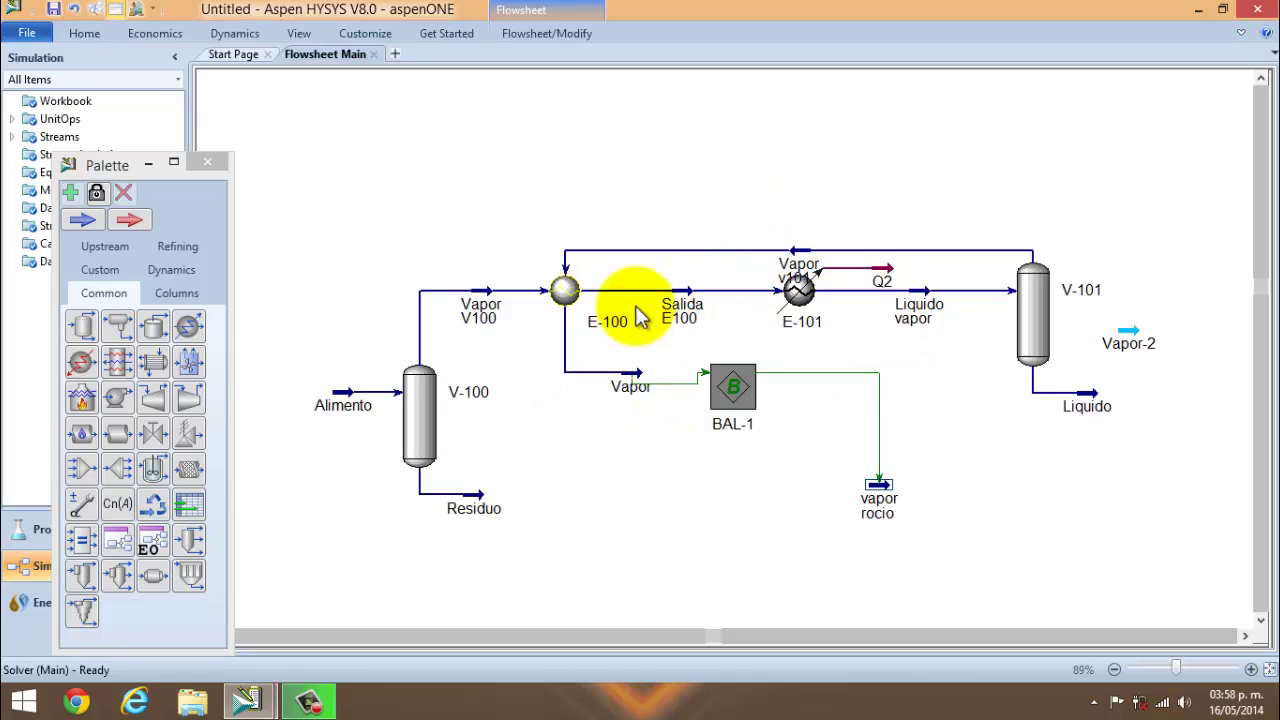
{"action": "left_click", "coordinate": [88, 528]}
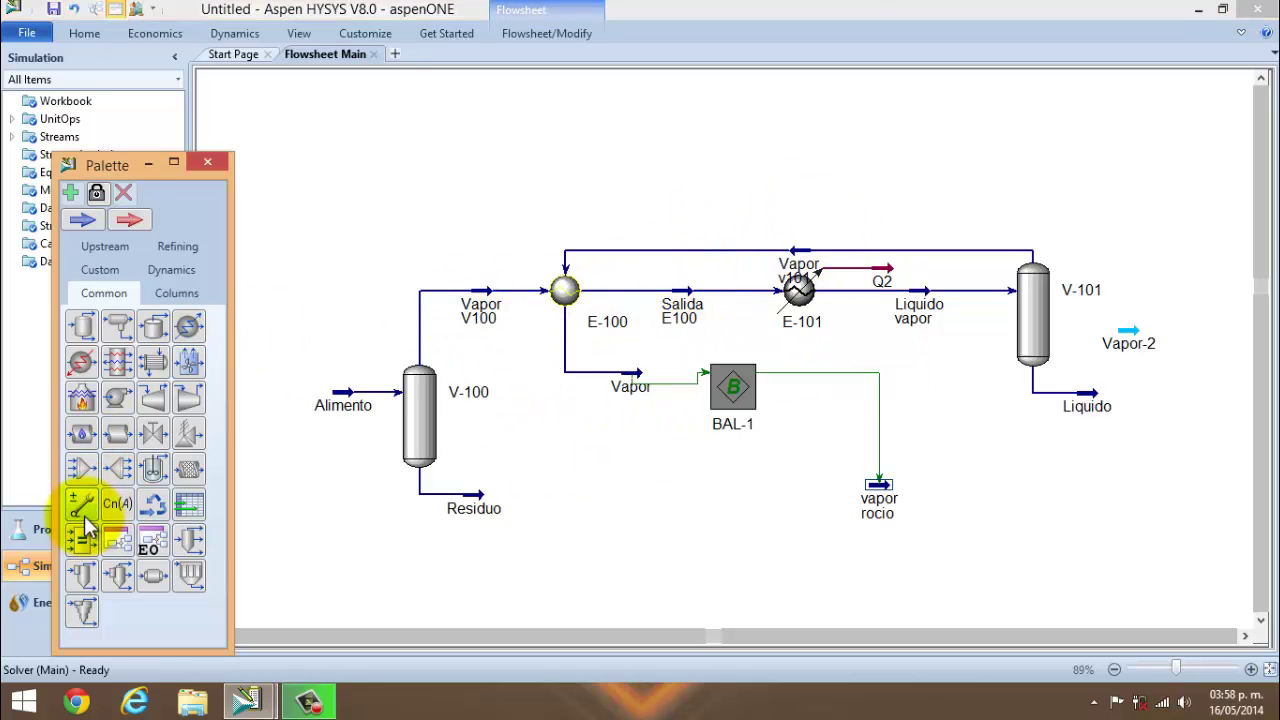
{"action": "double_click", "coordinate": [82, 506]}
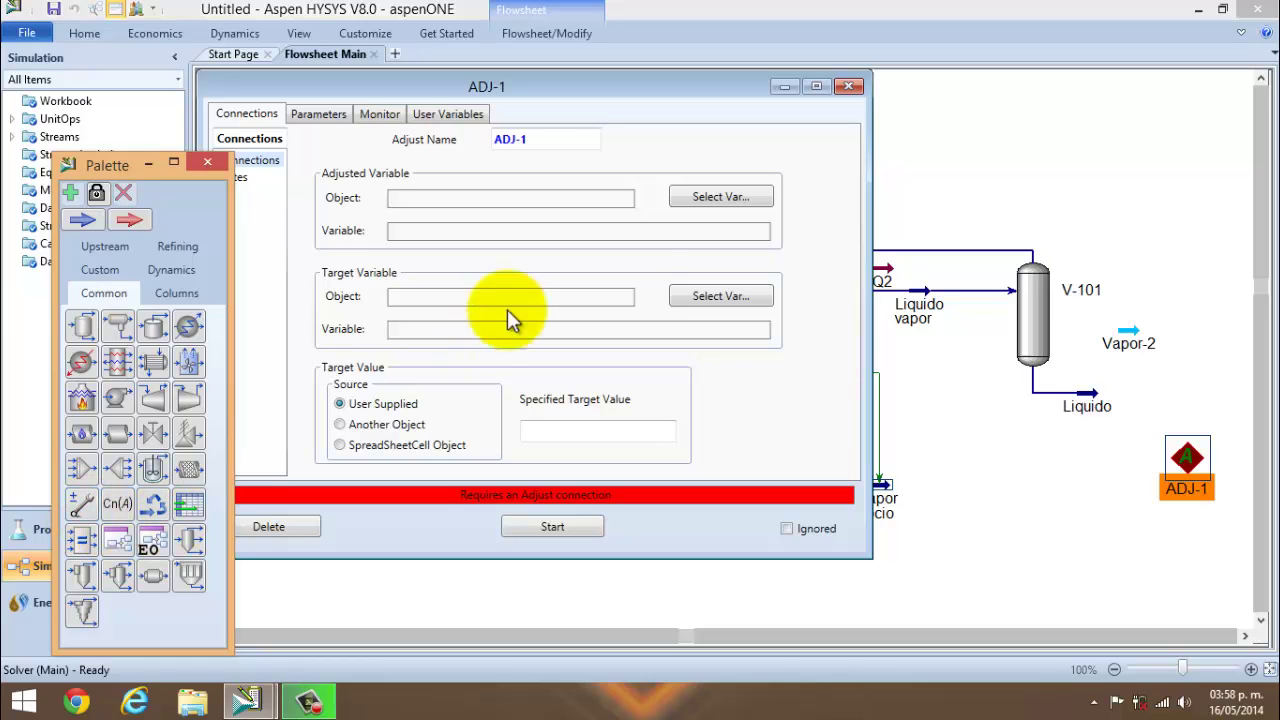
Assign the Temperature of stream Liquido vapor as the adjusted variable of ADJ-1.
{"action": "left_click", "coordinate": [698, 200]}
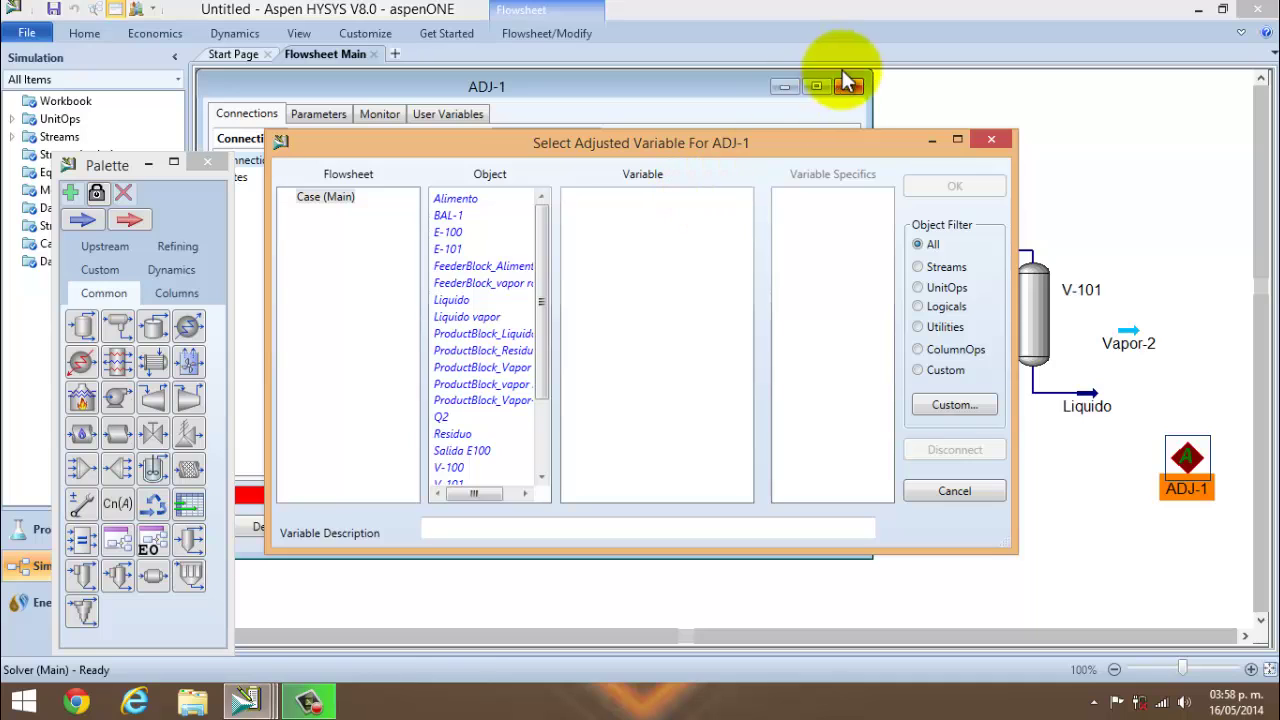
{"action": "scroll", "coordinate": [543, 349], "scroll_direction": "down", "scroll_amount": 2}
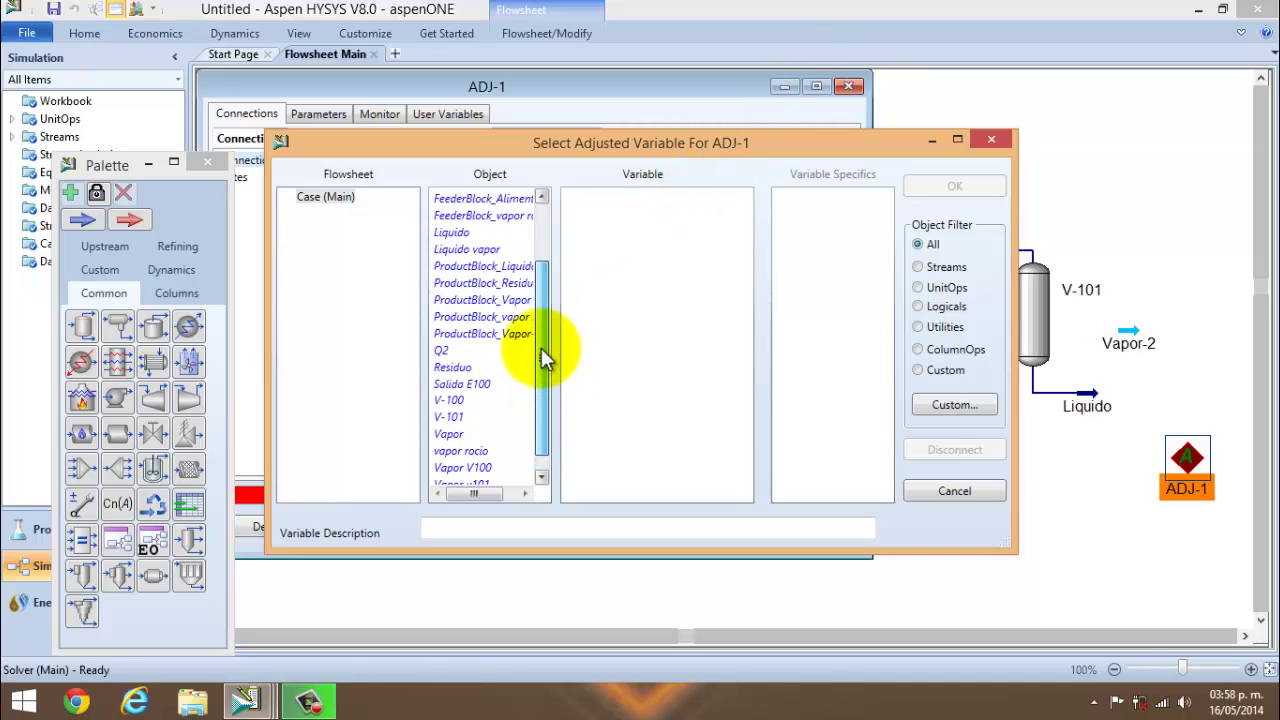
{"action": "scroll", "coordinate": [543, 345], "scroll_direction": "up", "scroll_amount": 2}
{"action": "left_click", "coordinate": [500, 317]}
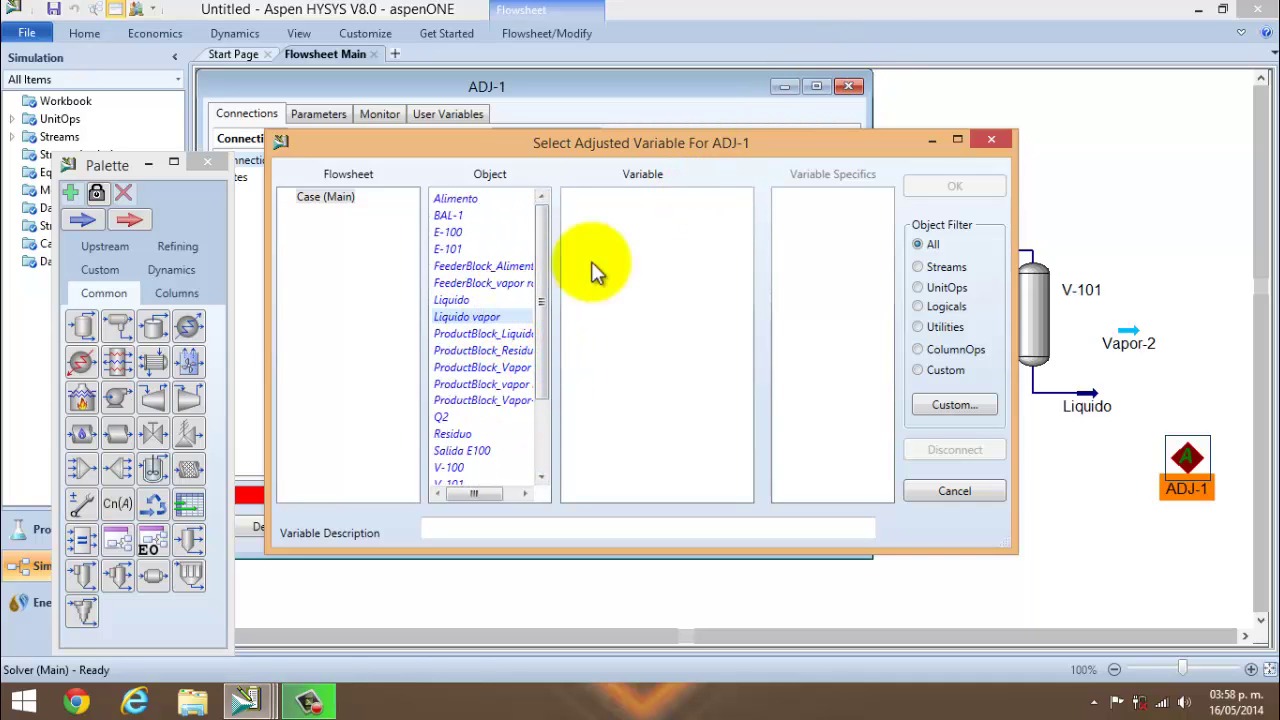
{"action": "left_click_drag", "start_coordinate": [748, 263], "coordinate": [740, 460]}
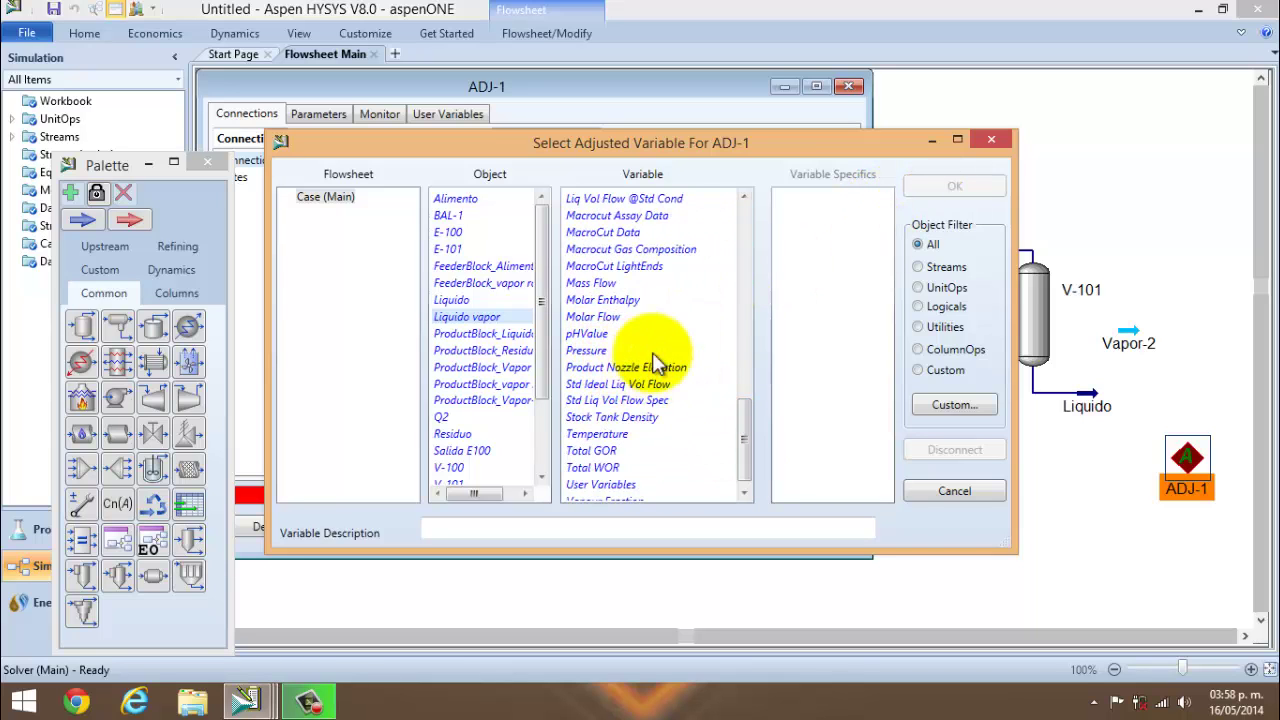
{"action": "left_click", "coordinate": [639, 437]}
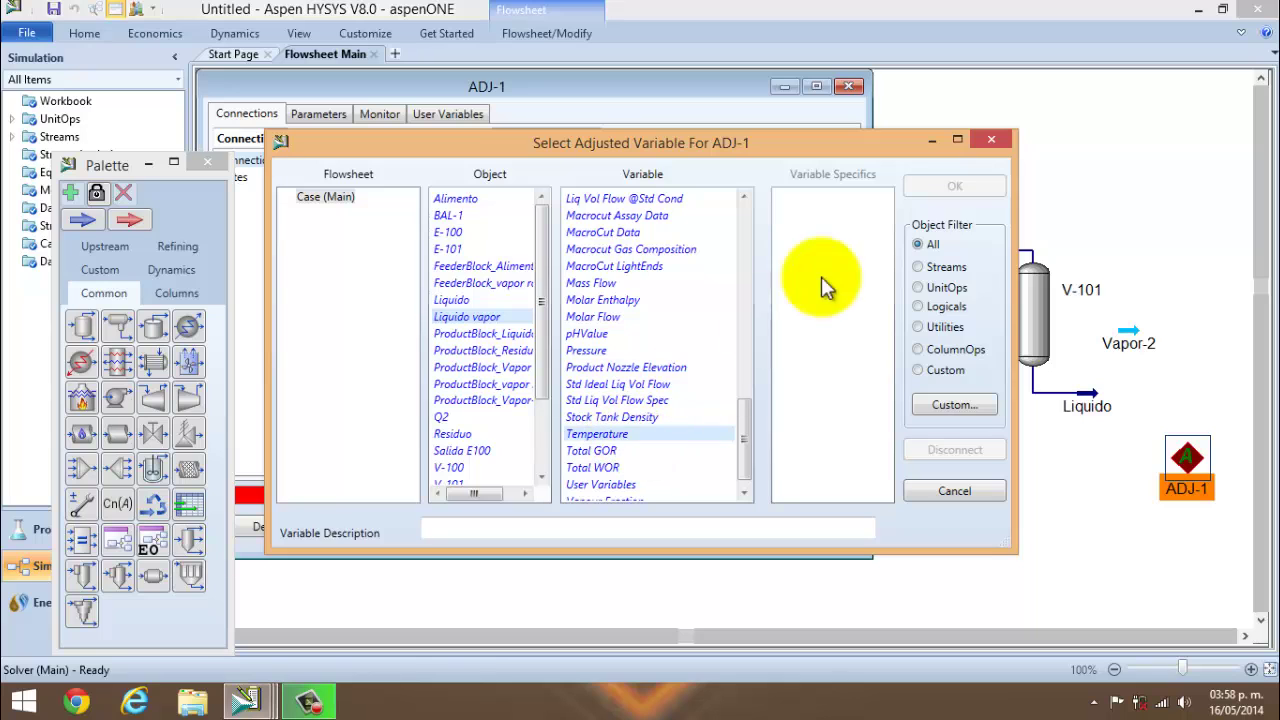
{"action": "left_click", "coordinate": [955, 190]}
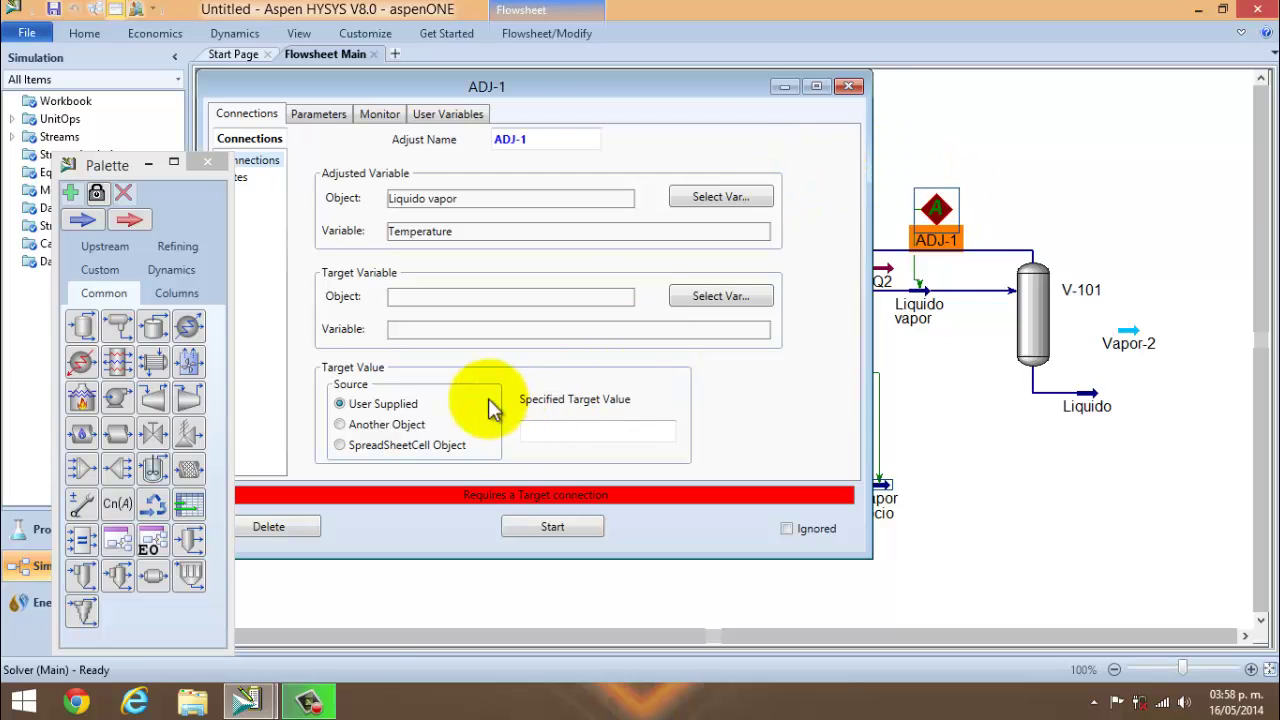
Assign the Temperature of stream vapor rocio as the target variable of ADJ-1.
{"action": "left_click", "coordinate": [311, 704]}
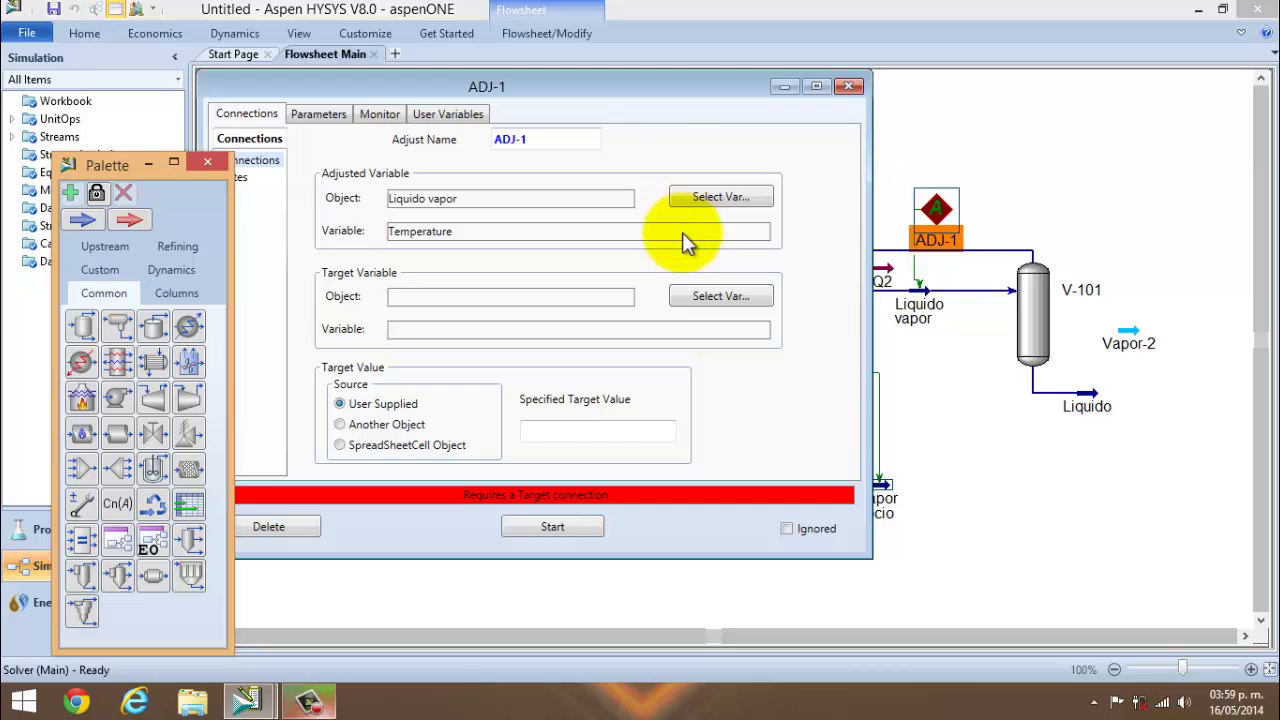
{"action": "left_click", "coordinate": [718, 290]}
{"action": "left_click", "coordinate": [720, 294]}
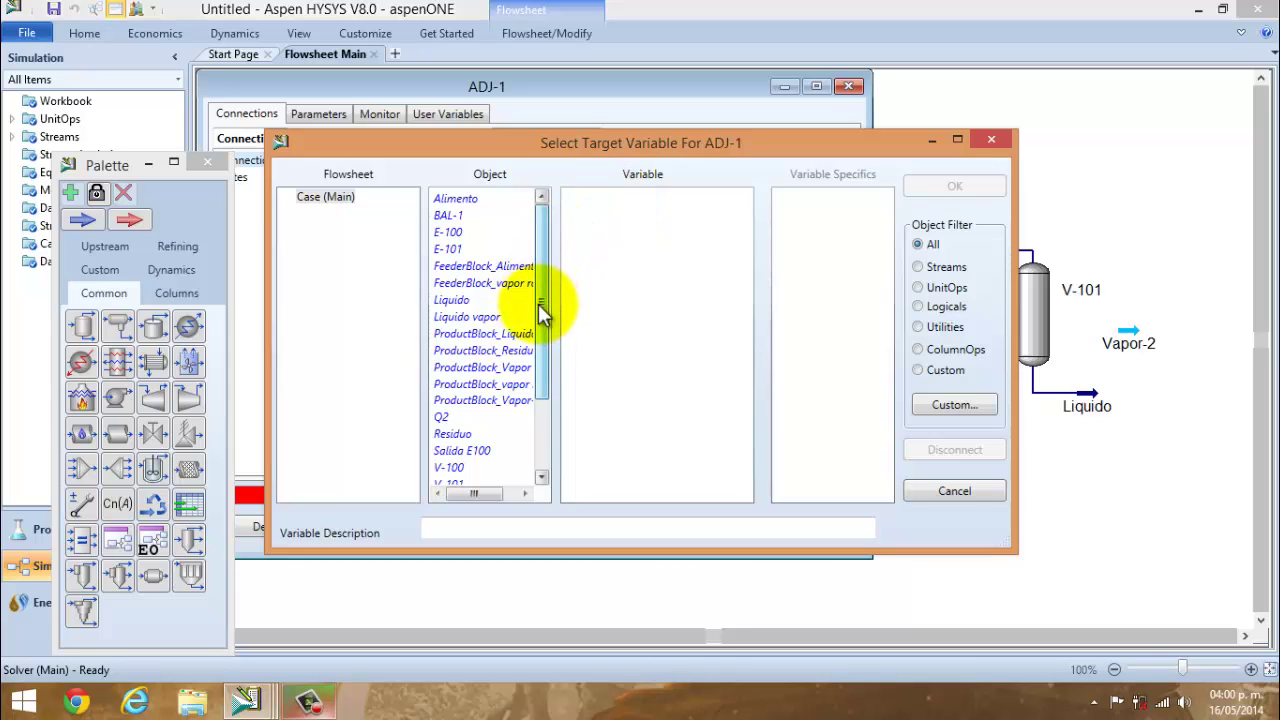
{"action": "left_click_drag", "start_coordinate": [540, 291], "coordinate": [540, 400]}
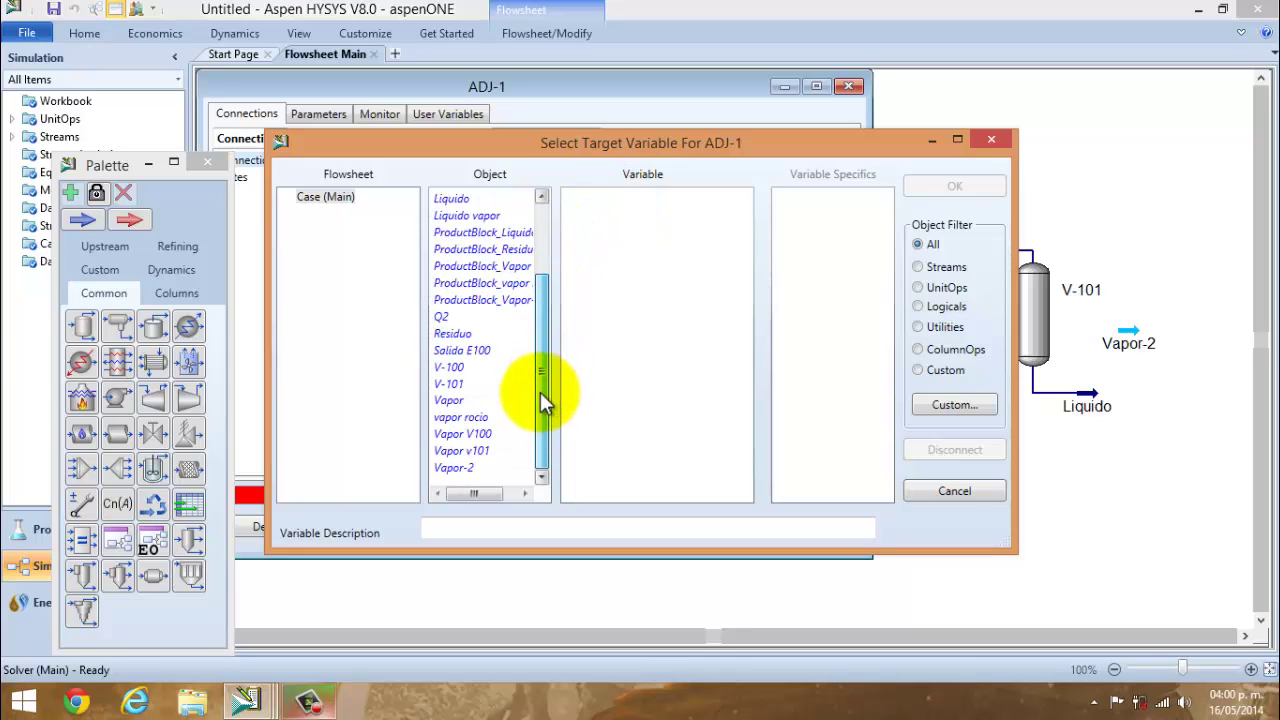
{"action": "left_click", "coordinate": [470, 418]}
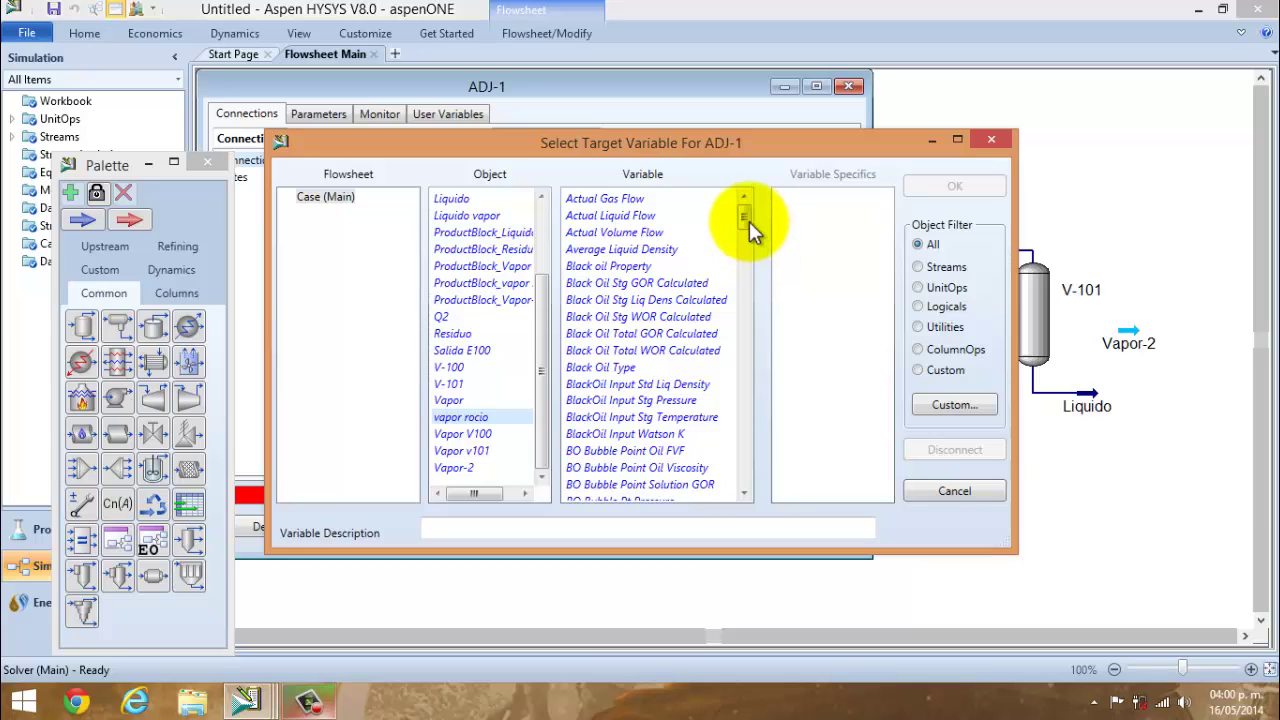
{"action": "left_click_drag", "start_coordinate": [748, 221], "coordinate": [752, 516]}
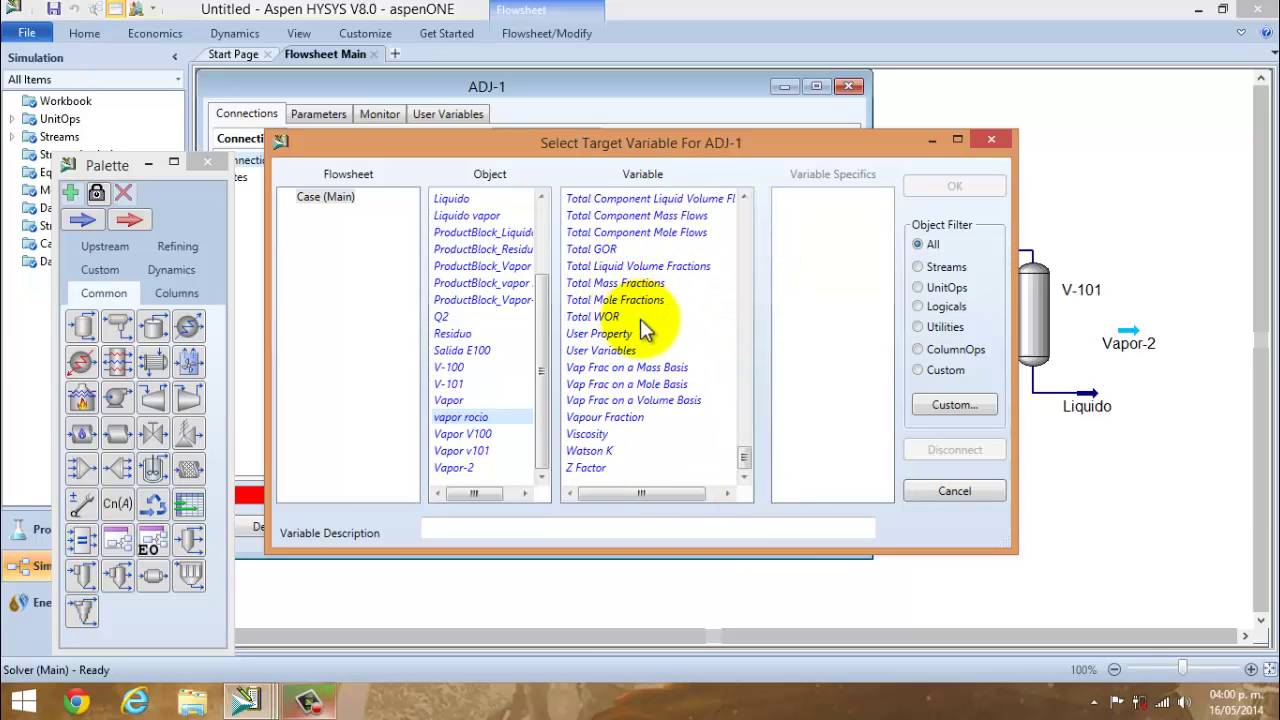
{"action": "left_click", "coordinate": [744, 197]}
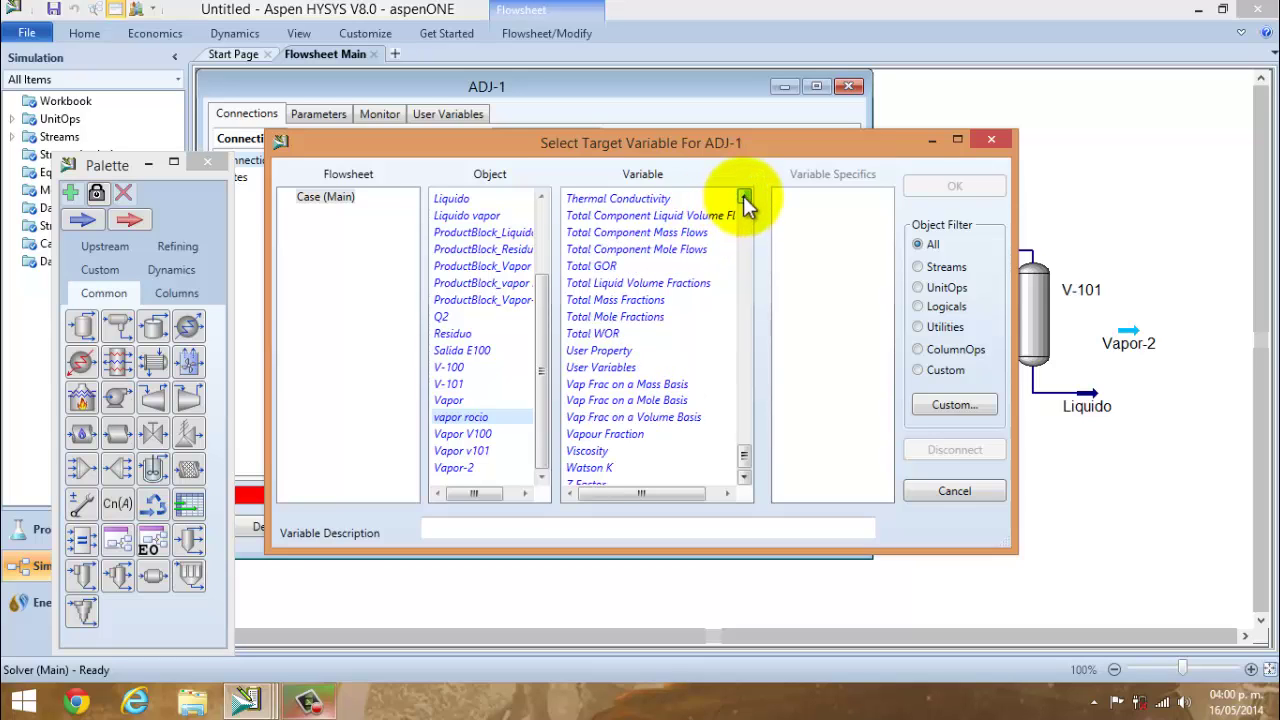
{"action": "left_click", "coordinate": [744, 197]}
{"action": "left_click", "coordinate": [744, 197]}
{"action": "left_click", "coordinate": [612, 250]}
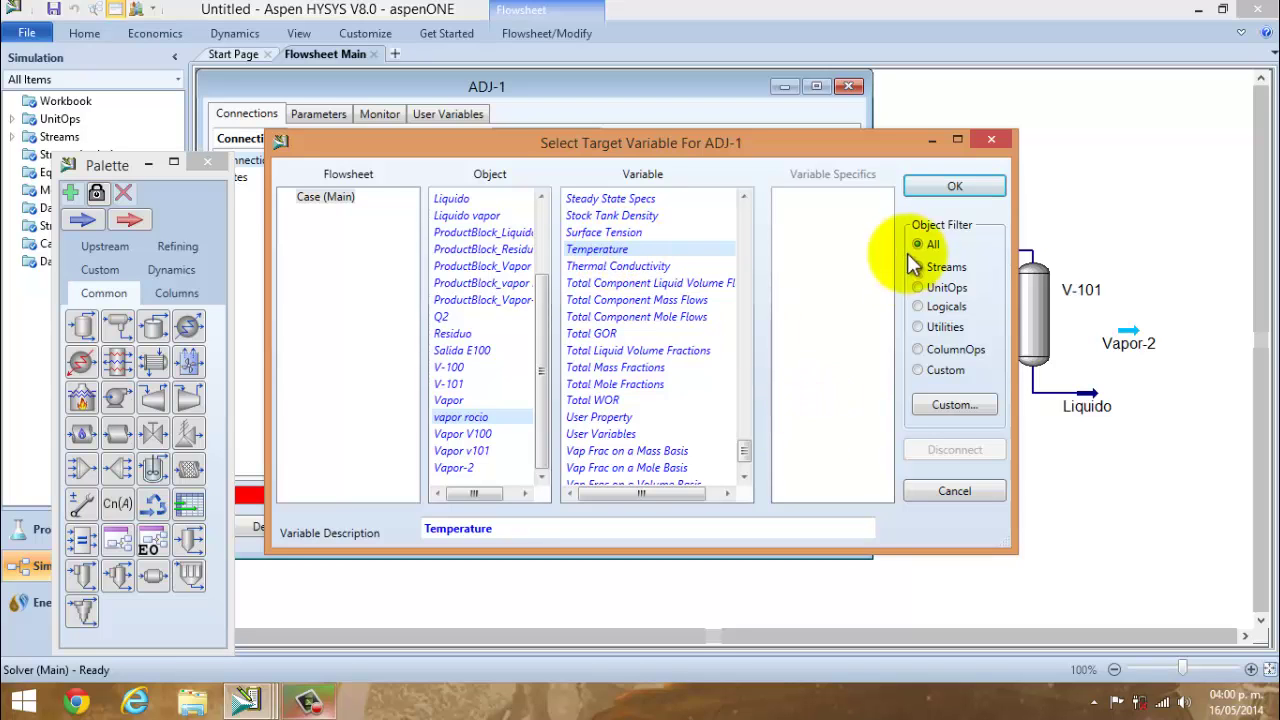
{"action": "key", "text": "Return"}
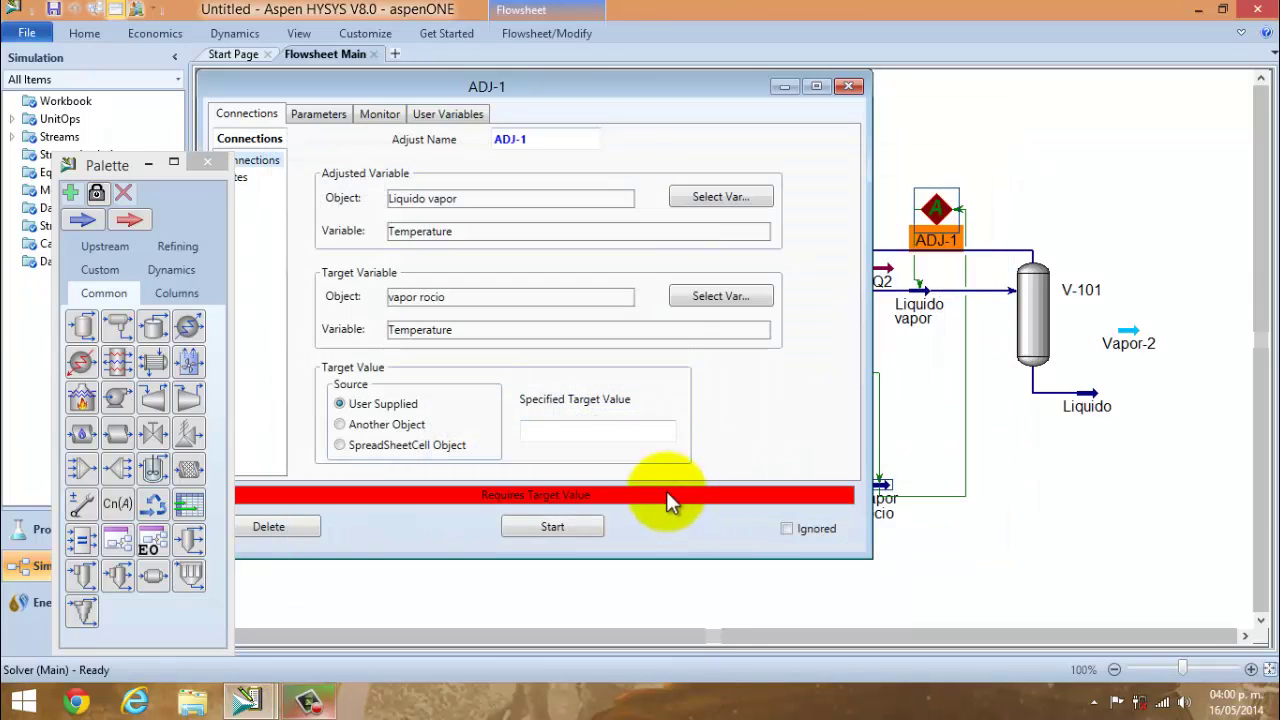
Specify a user-supplied target value of -19.48 °C for ADJ-1, start its calculation and close its window.
{"action": "left_click", "coordinate": [611, 432]}
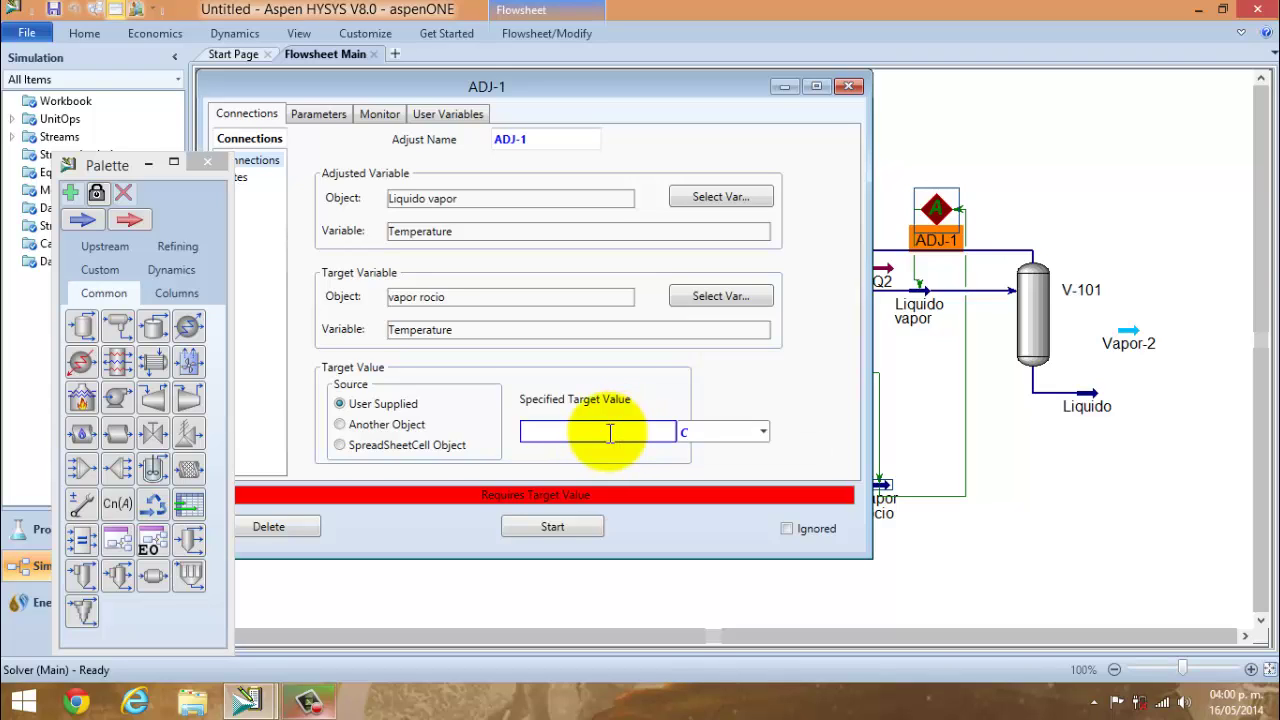
{"action": "type", "text": "-19.48"}
{"action": "key", "text": "Return"}
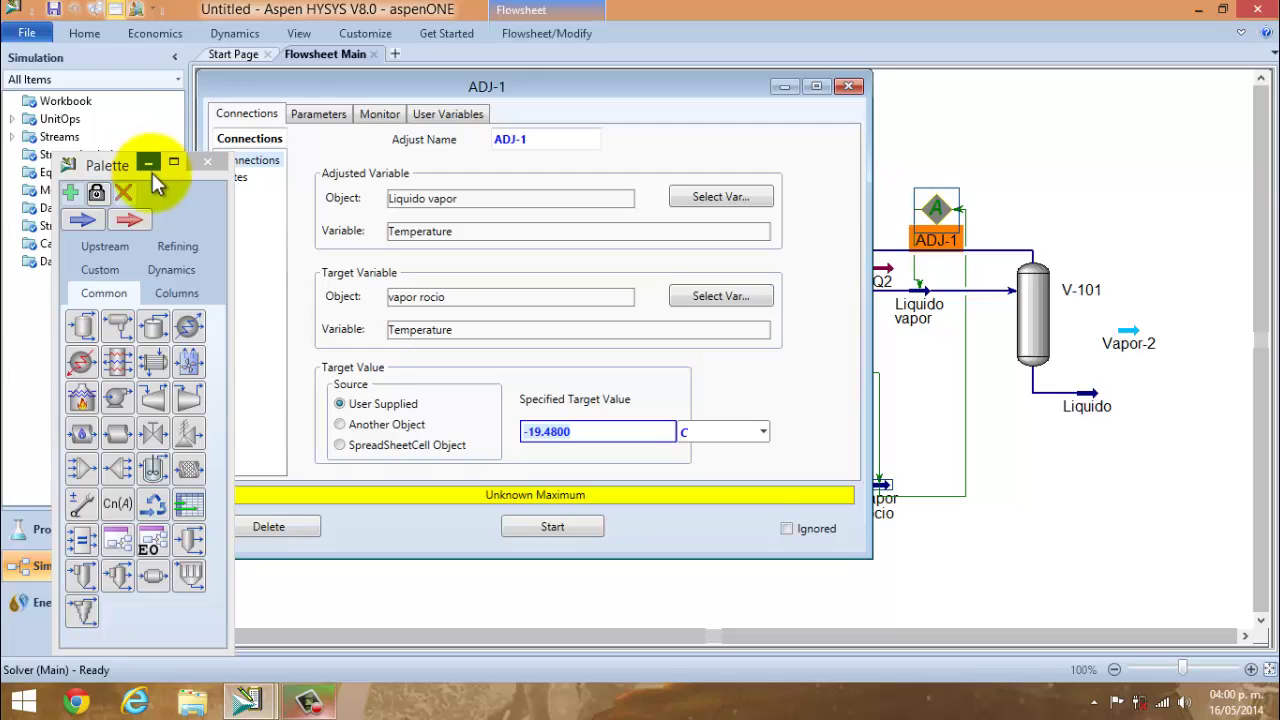
{"action": "left_click", "coordinate": [312, 116]}
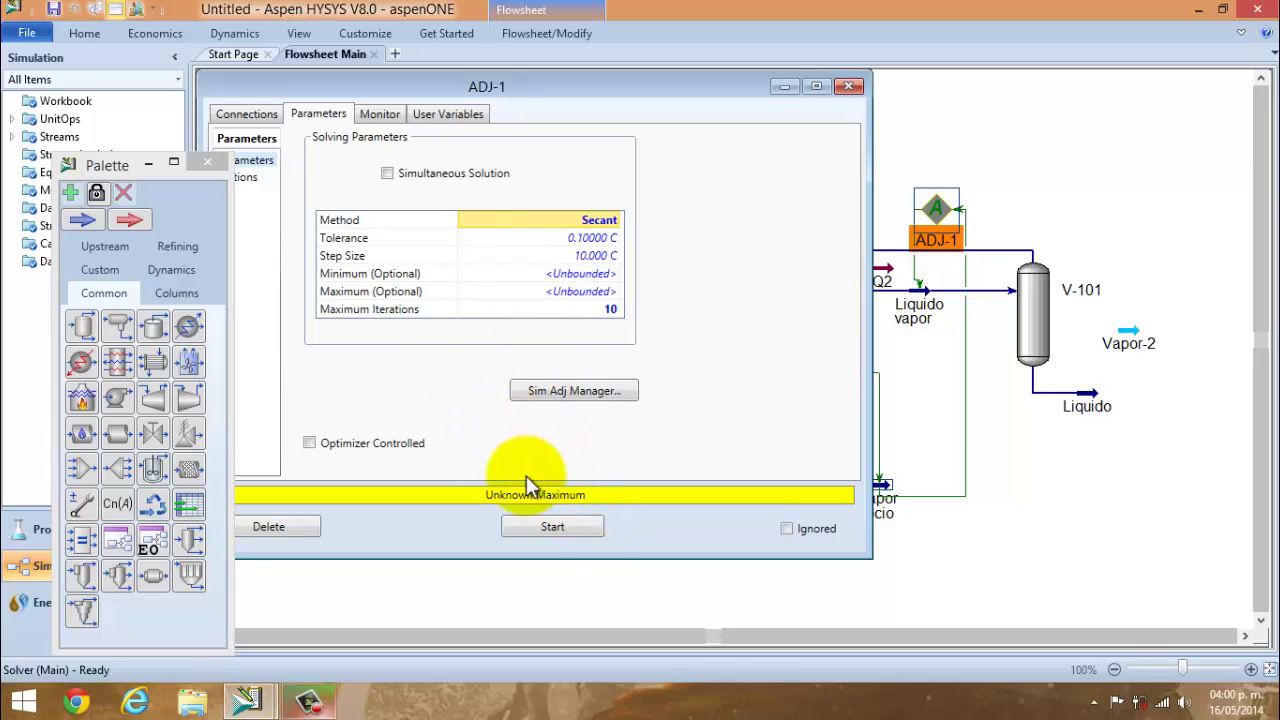
{"action": "left_click", "coordinate": [555, 530]}
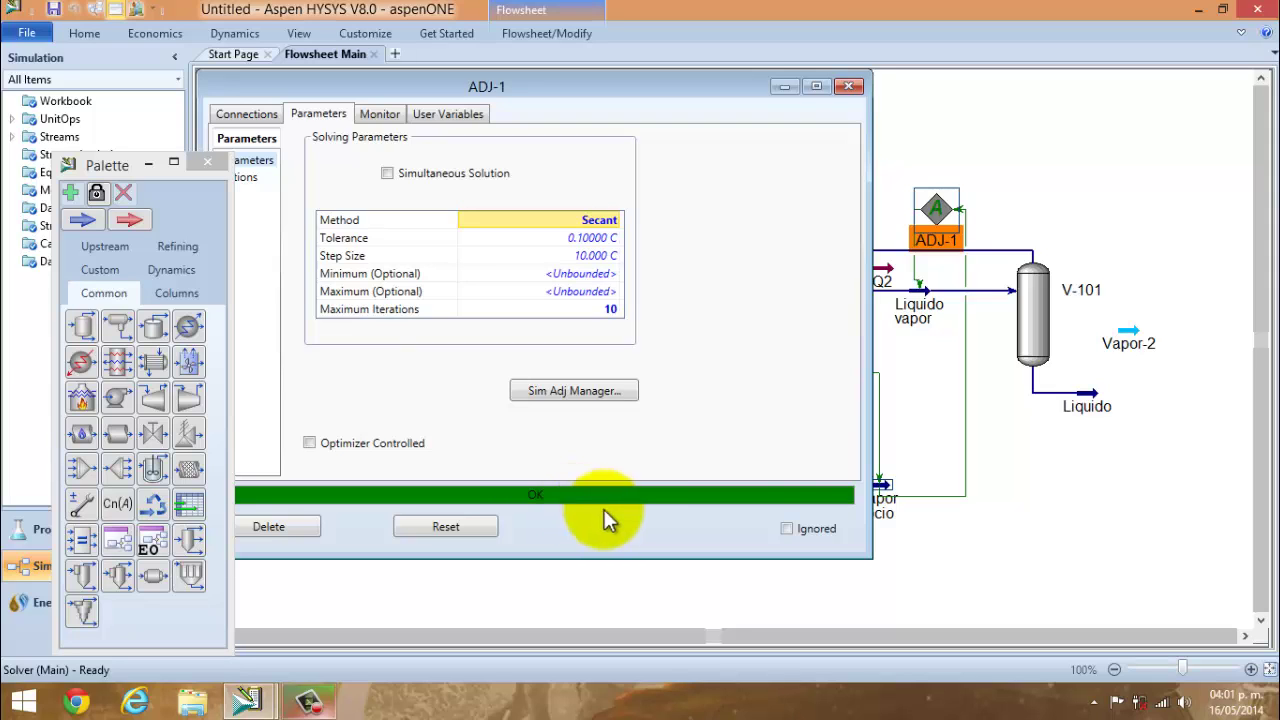
{"action": "left_click", "coordinate": [848, 86]}
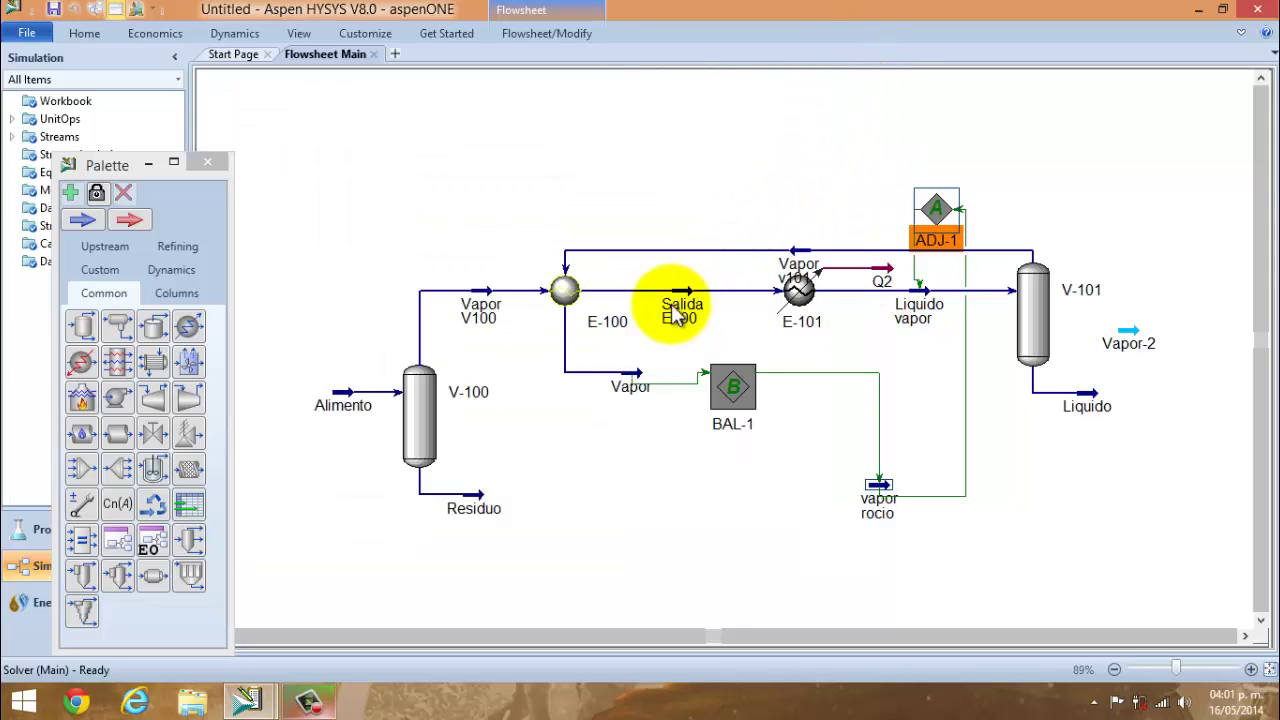
Open heat exchanger E-100, close the object palette and review the exchanger's overall, shell and tube sizing data.
{"action": "double_click", "coordinate": [564, 289]}
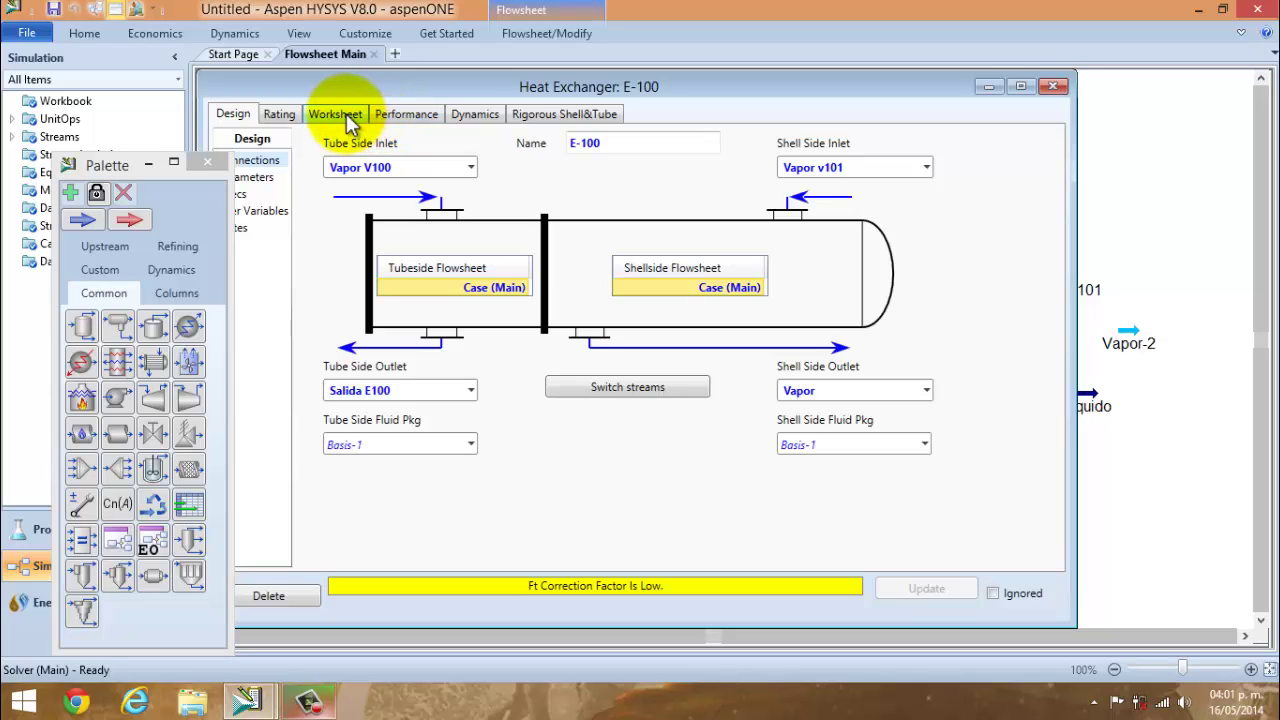
{"action": "left_click", "coordinate": [279, 114]}
{"action": "left_click", "coordinate": [207, 162]}
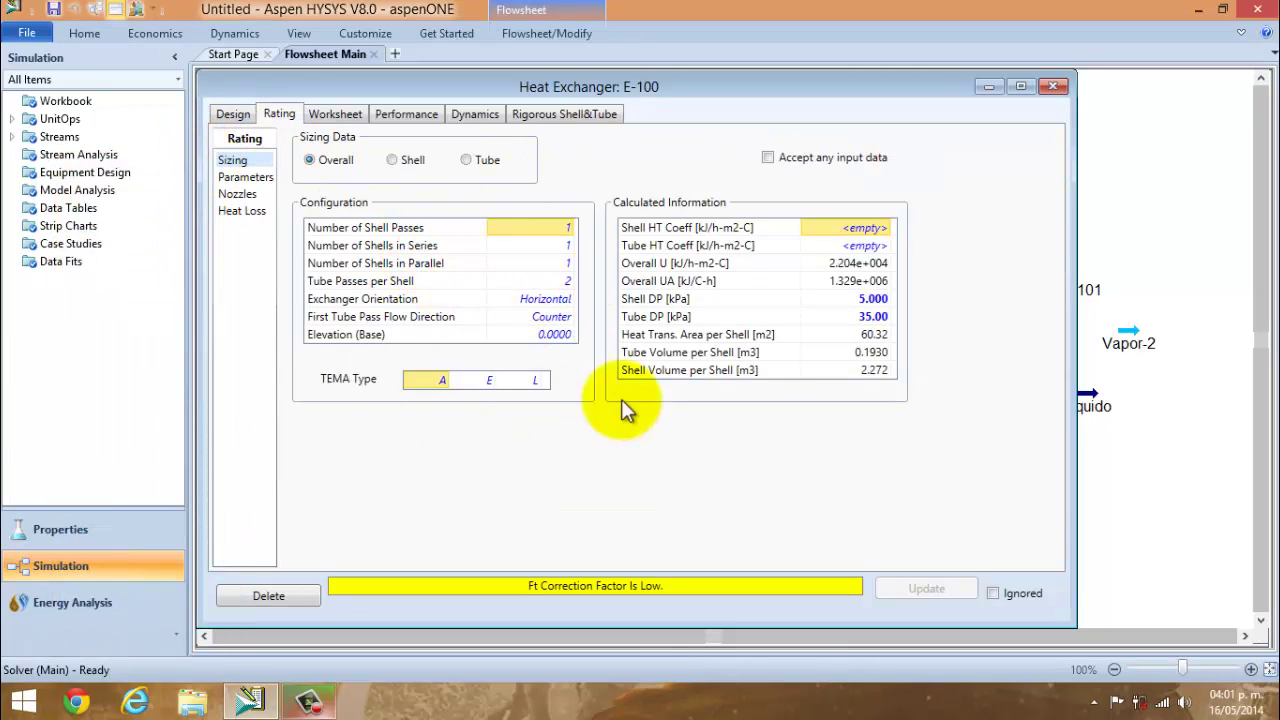
{"action": "left_click", "coordinate": [392, 162]}
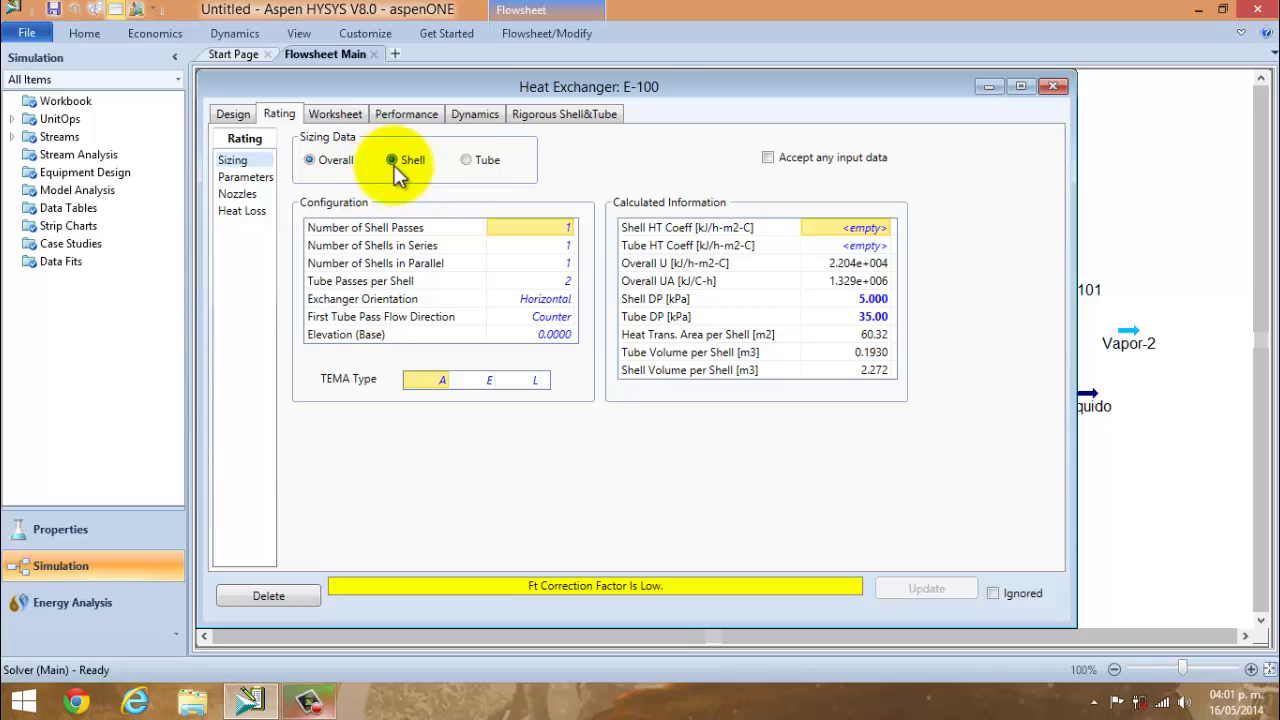
{"action": "left_click", "coordinate": [467, 161]}
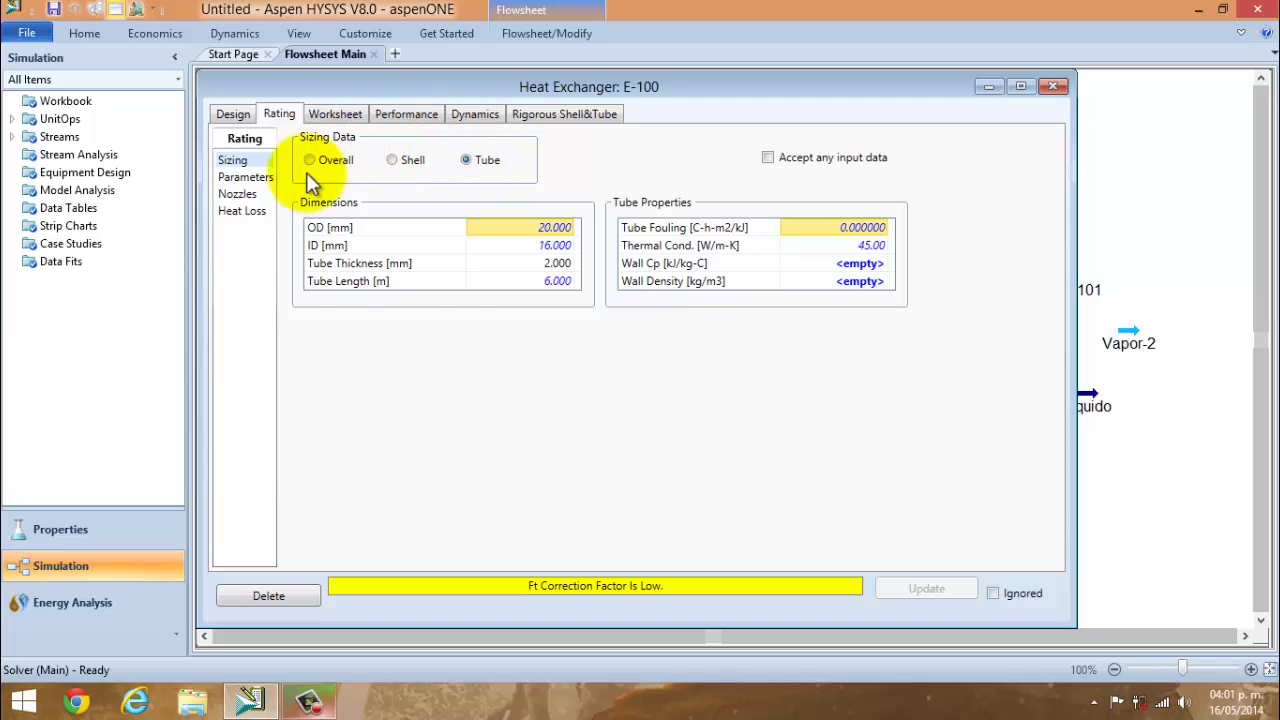
Review E-100's connections, performance details, pressure-temperature plot and available plot axis variables, and close the exchanger's window.
{"action": "left_click", "coordinate": [236, 114]}
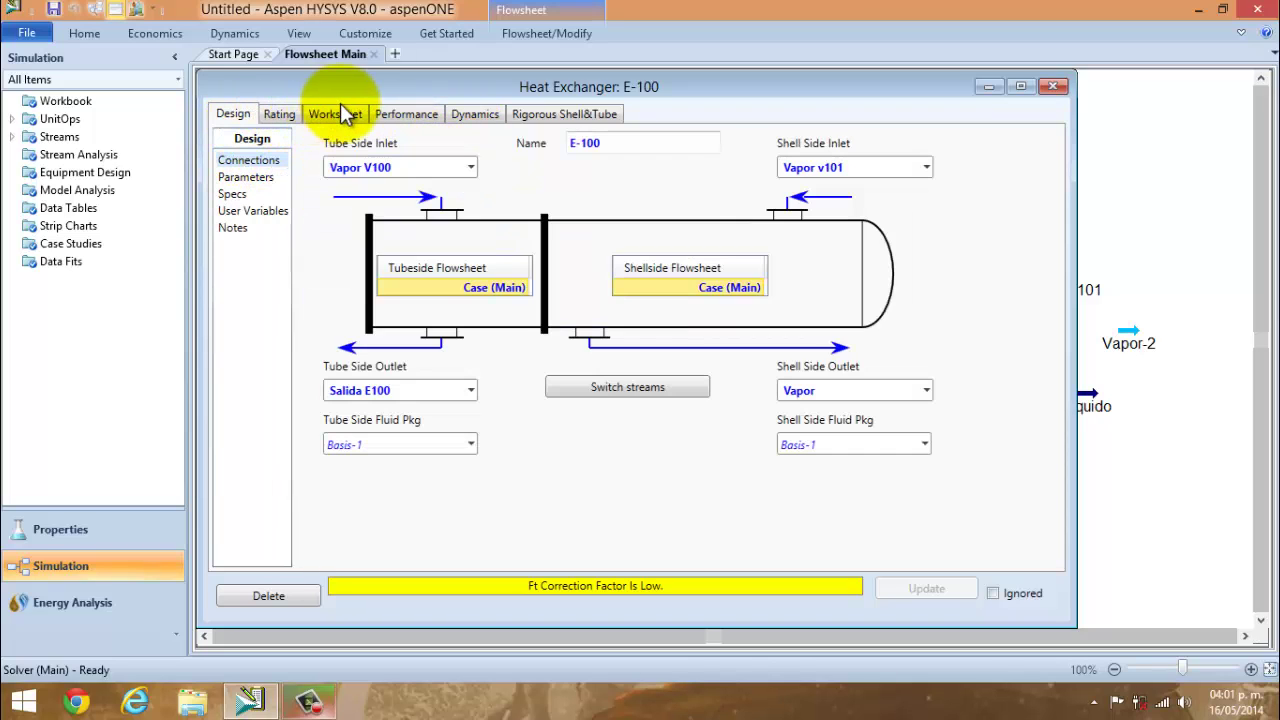
{"action": "left_click", "coordinate": [402, 114]}
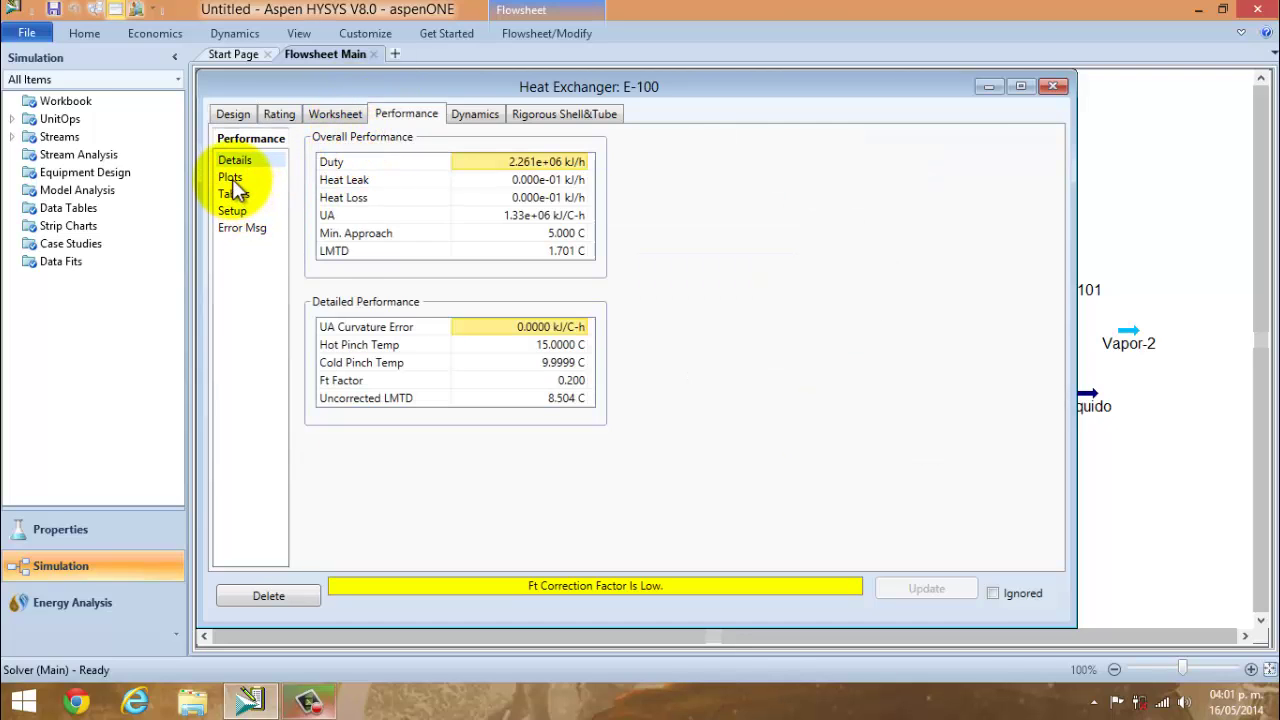
{"action": "left_click", "coordinate": [231, 178]}
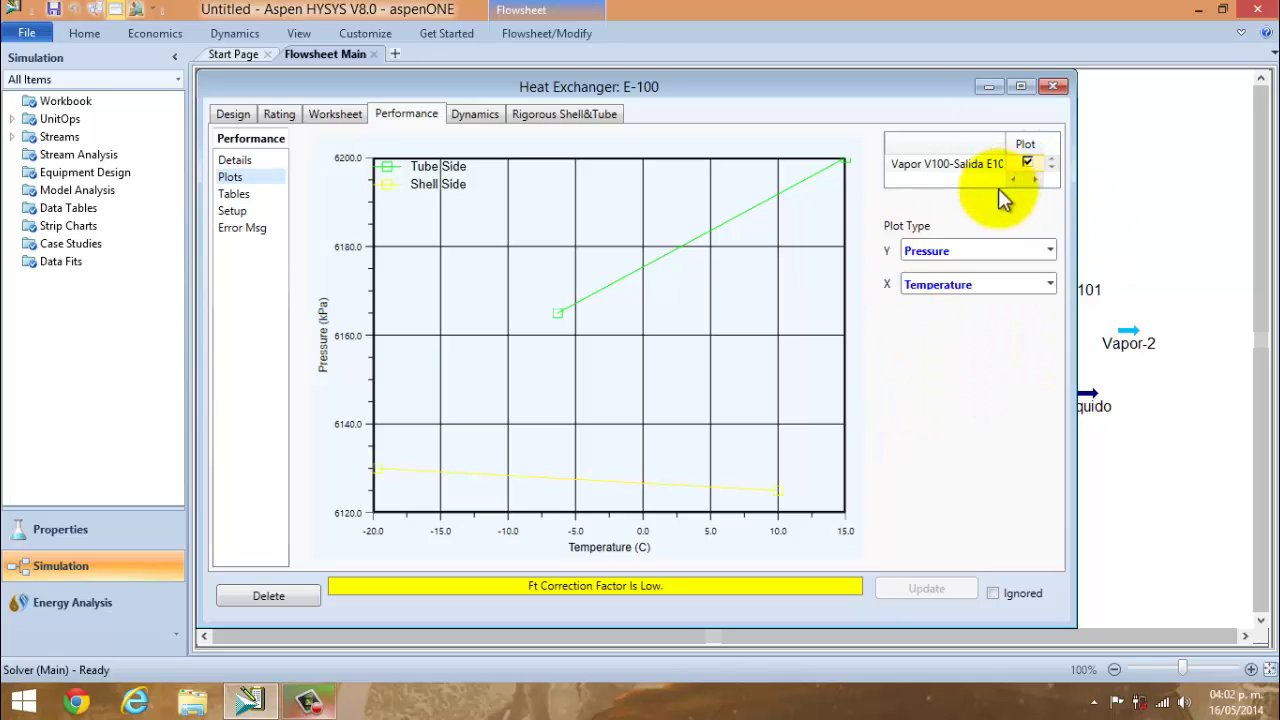
{"action": "left_click", "coordinate": [1050, 250]}
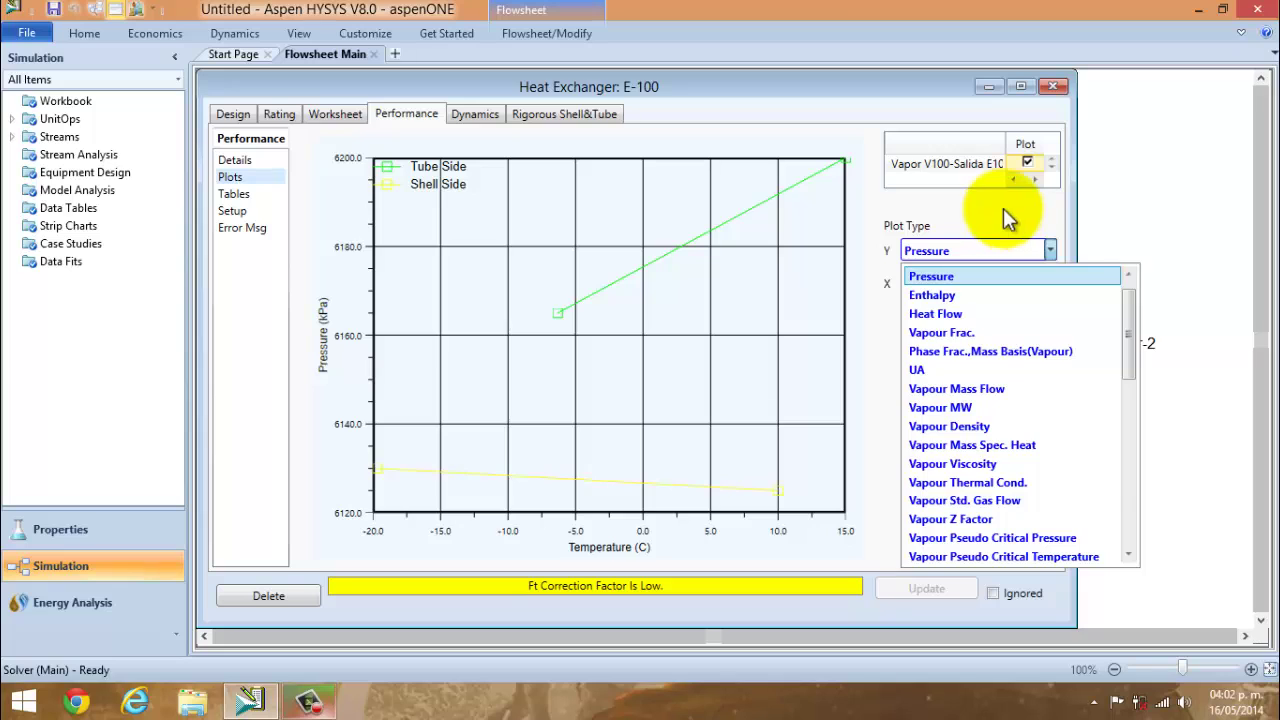
{"action": "left_click", "coordinate": [1004, 214]}
{"action": "left_click", "coordinate": [1048, 286]}
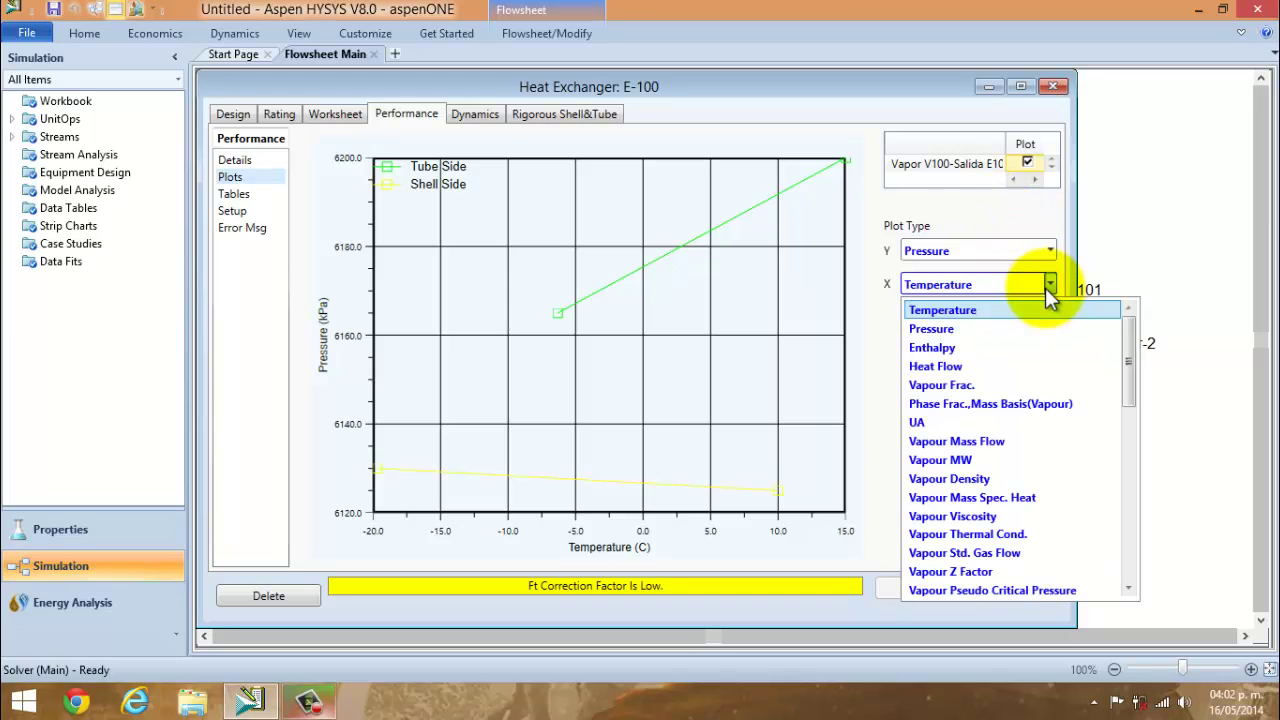
{"action": "left_click", "coordinate": [984, 210]}
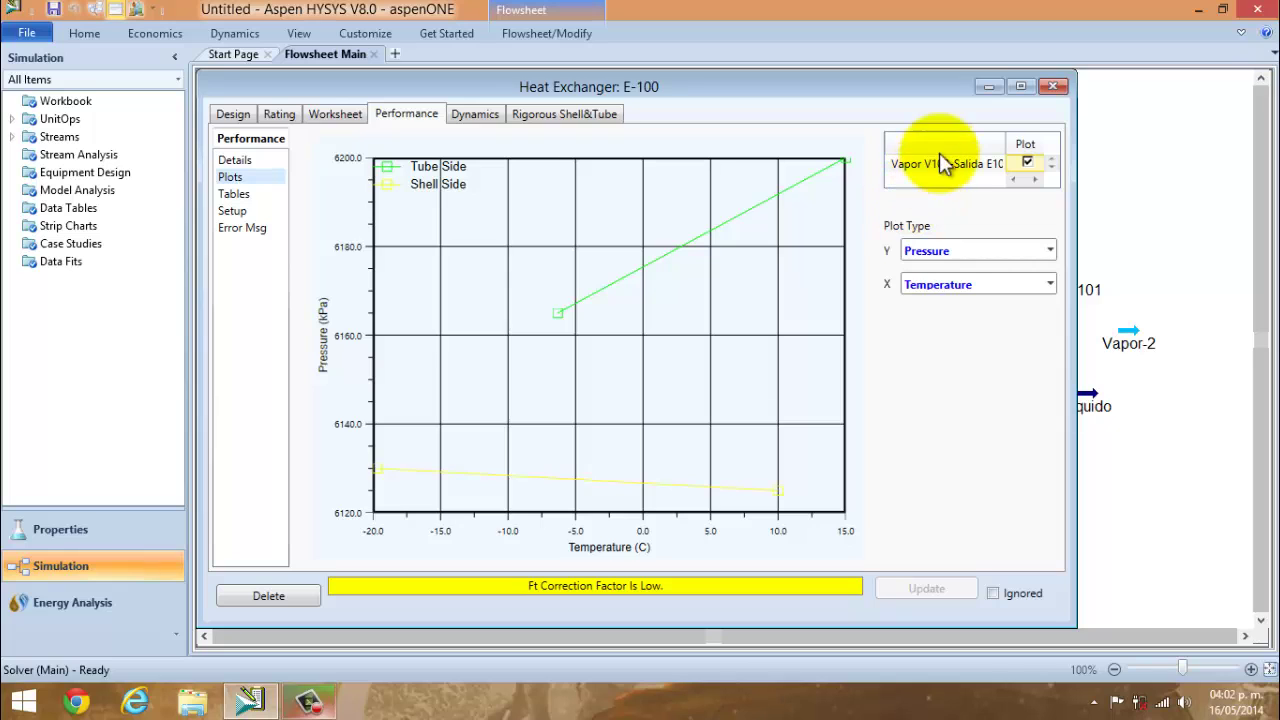
{"action": "left_click", "coordinate": [1054, 87]}
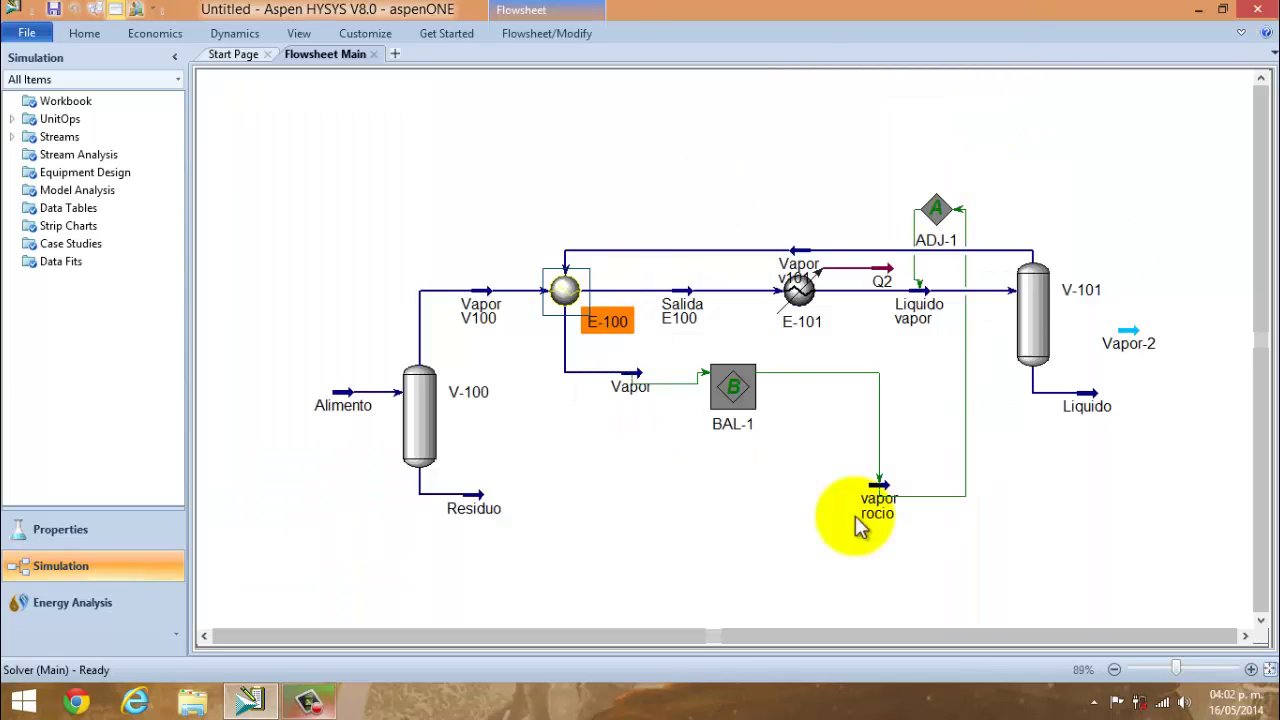